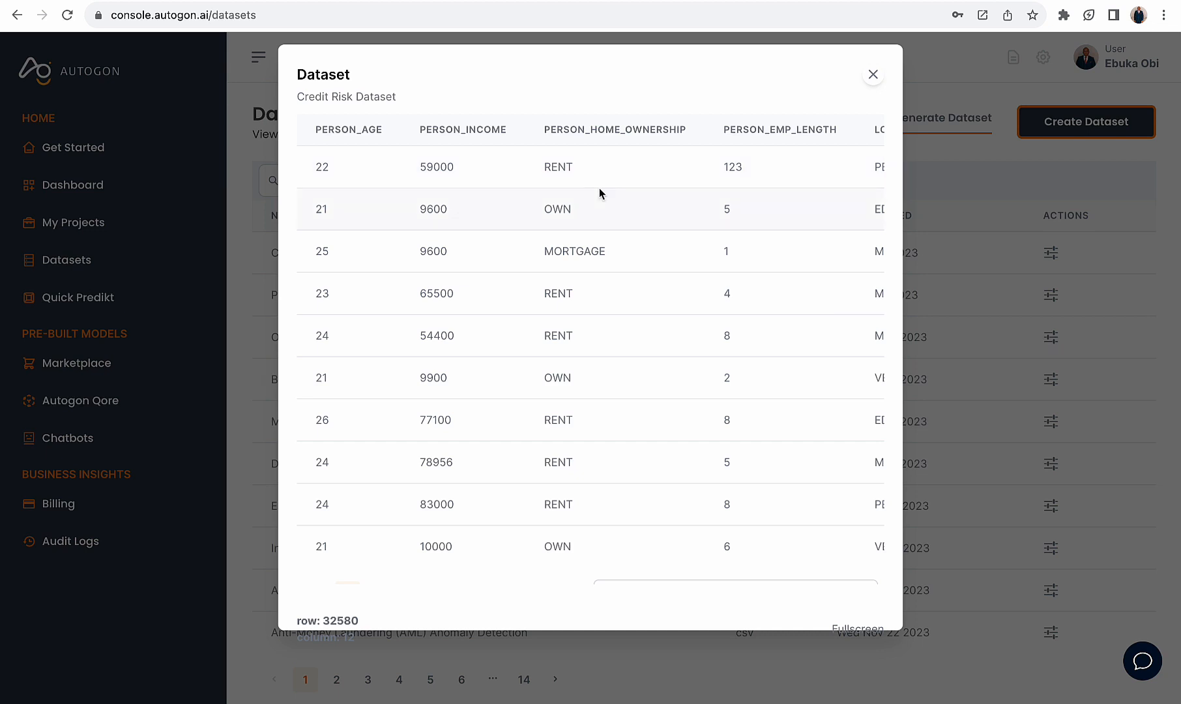
# - Review the applicant columns of the Credit Risk Dataset preview: age, income, home ownership and employment length
pyautogui.hscroll(2, 599, 187)
pyautogui.hscroll(-2, 600, 188)
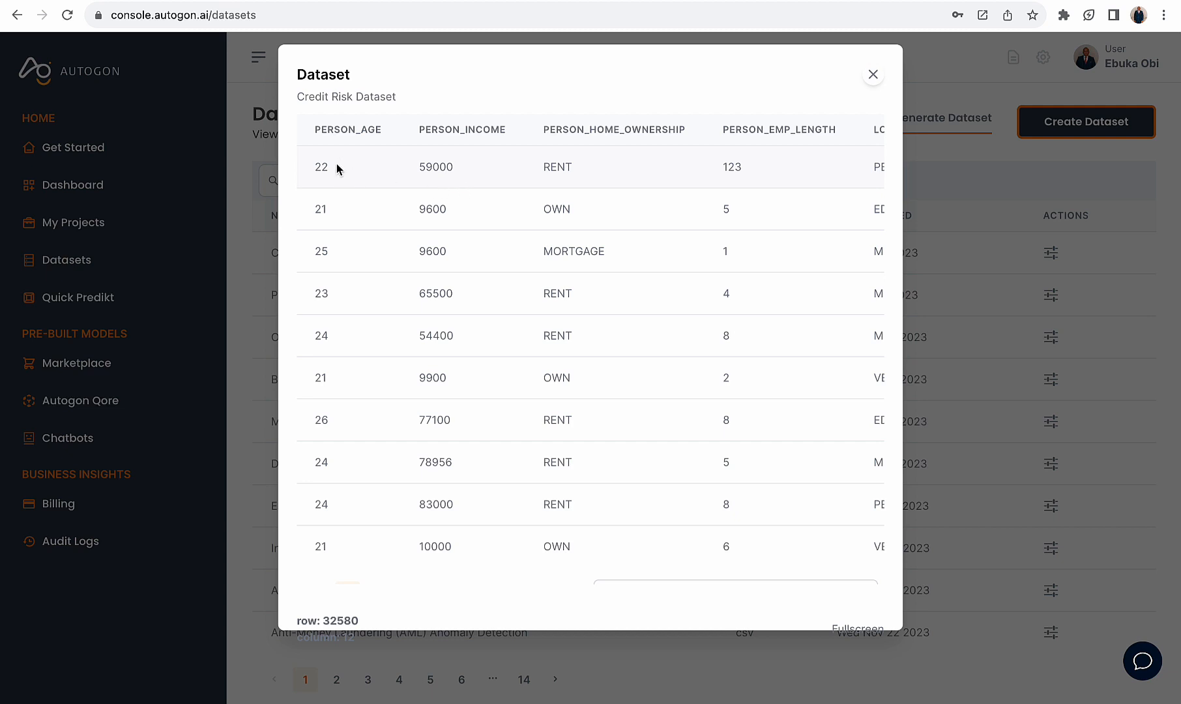
pyautogui.moveTo(337, 169); pyautogui.dragTo(300, 166)
pyautogui.moveTo(459, 171); pyautogui.dragTo(395, 173)
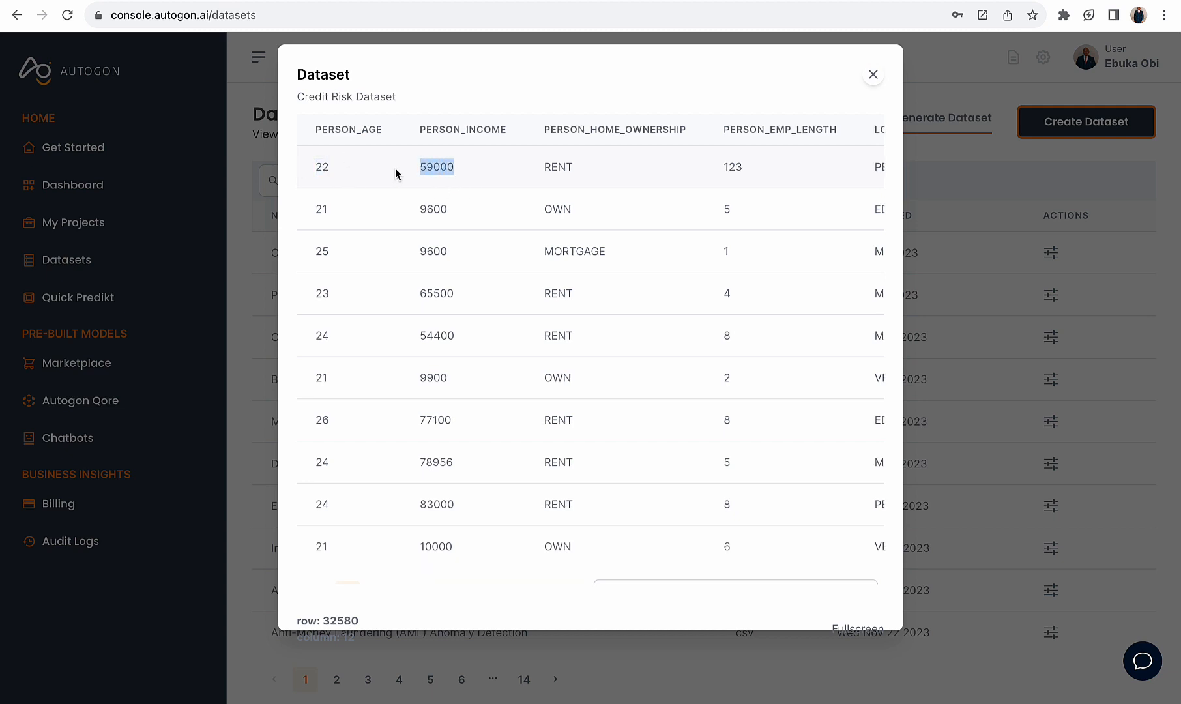
pyautogui.click(476, 168)
pyautogui.hscroll(1, 544, 187)
pyautogui.hscroll(3, 544, 187)
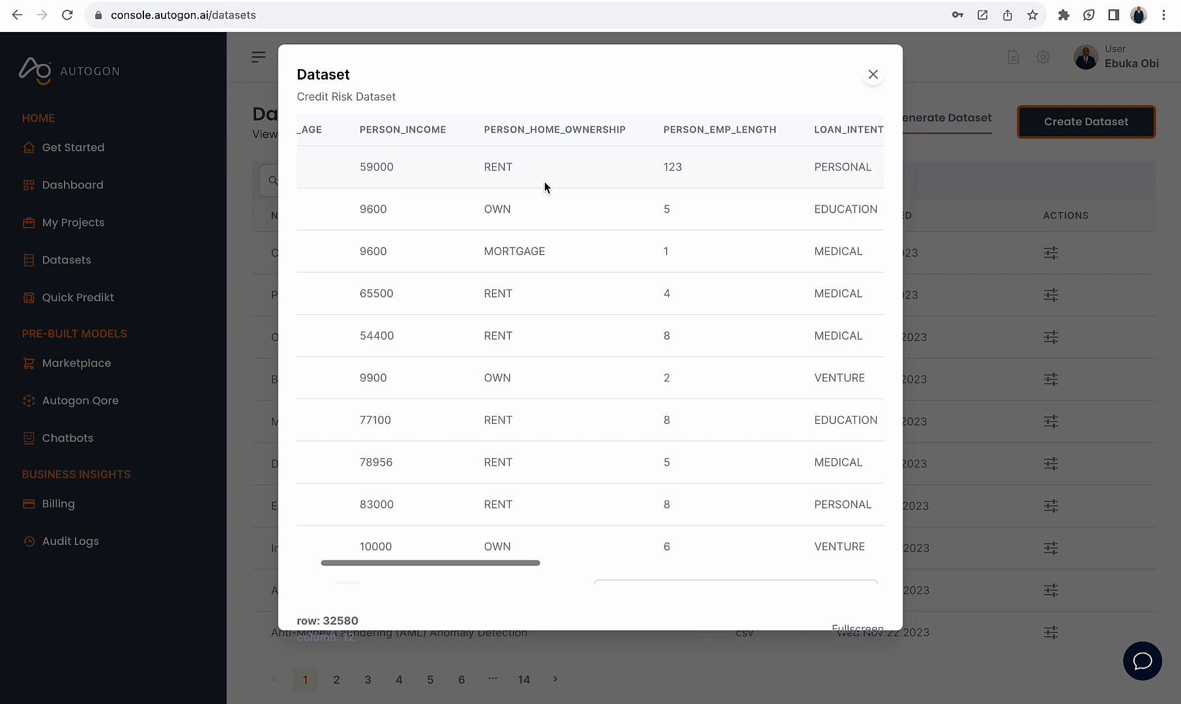
pyautogui.doubleClick(501, 167)
pyautogui.hscroll(1, 579, 191)
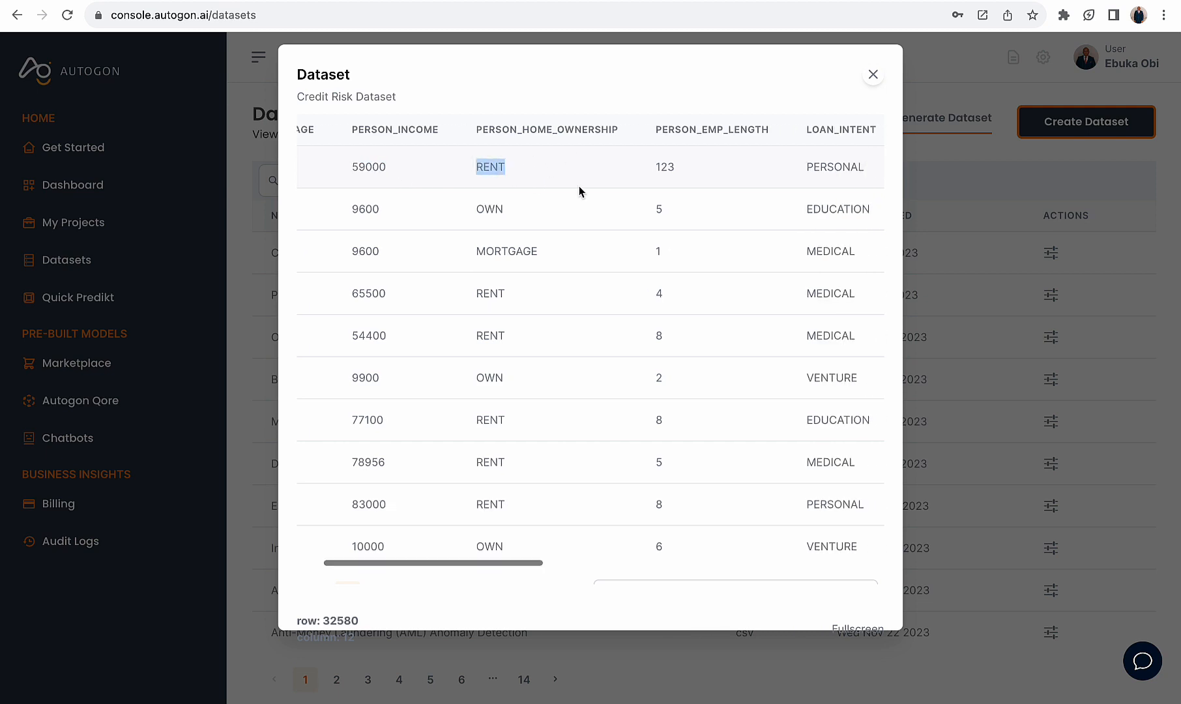
pyautogui.hscroll(5, 579, 182)
pyautogui.click(505, 167)
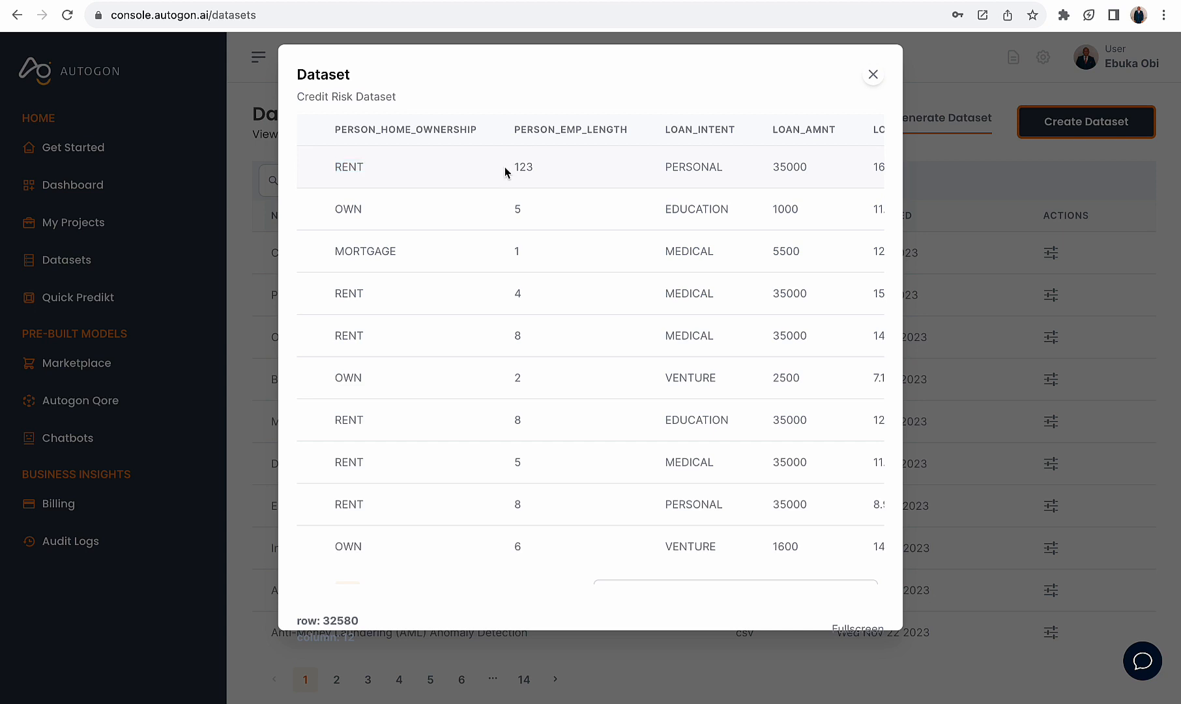
pyautogui.click(521, 169)
pyautogui.hscroll(3, 571, 209)
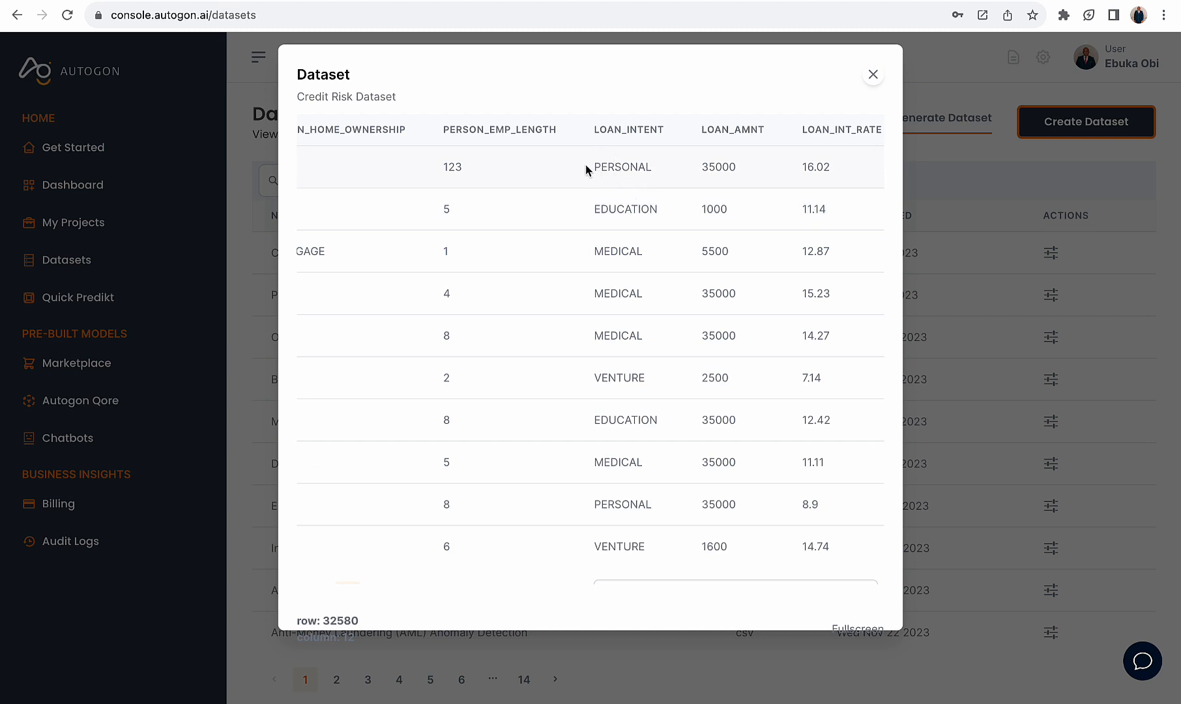
# - Examine the loan intent, loan amount, interest rate and loan status columns in the dataset preview
pyautogui.moveTo(586, 169); pyautogui.dragTo(659, 171)
pyautogui.hscroll(4, 660, 171)
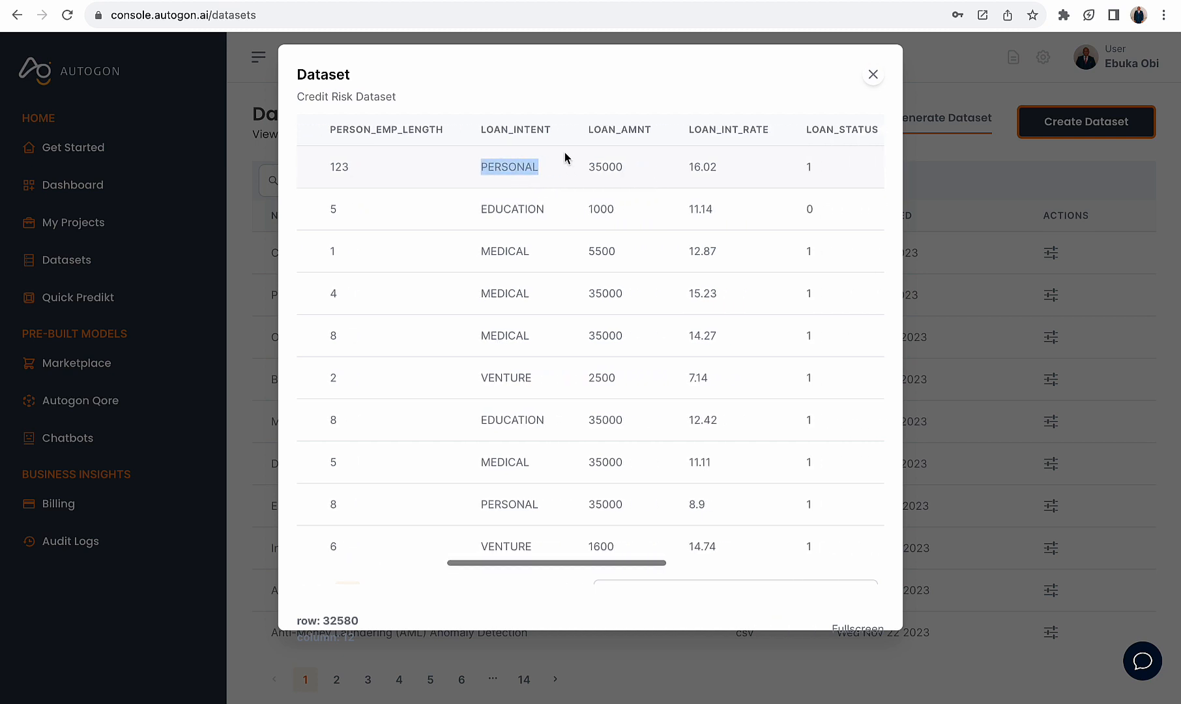
pyautogui.moveTo(589, 129); pyautogui.dragTo(658, 129)
pyautogui.click(587, 164)
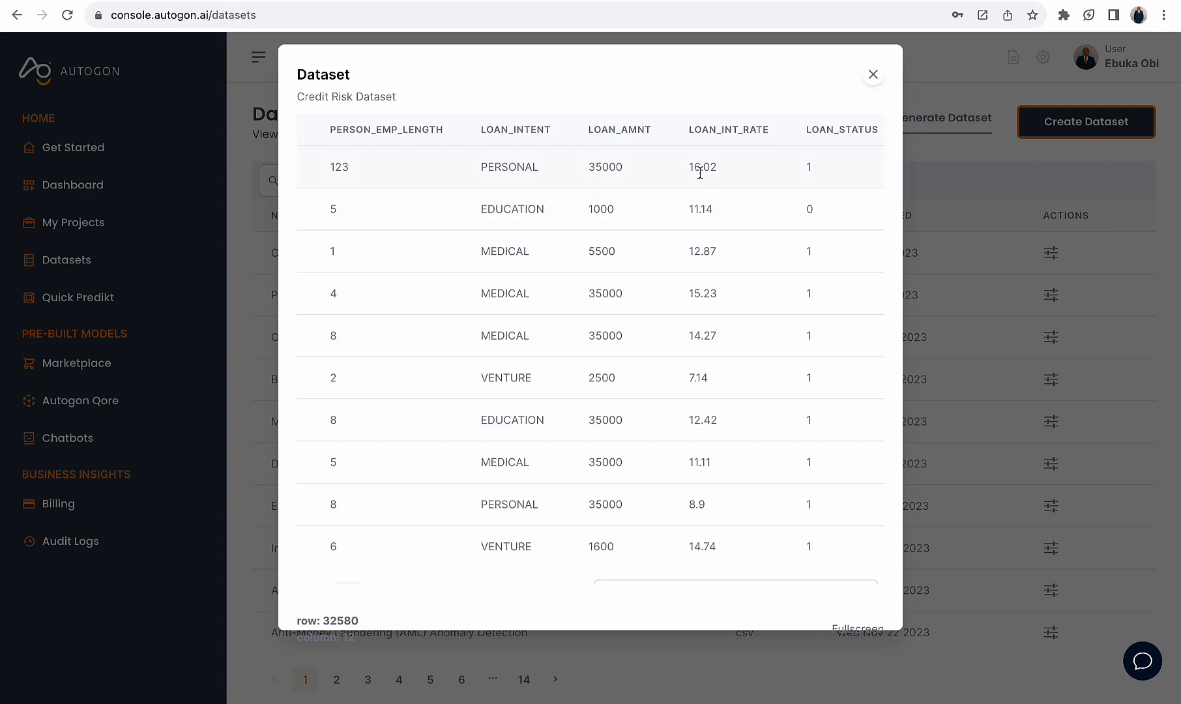
pyautogui.hscroll(3, 693, 179)
pyautogui.moveTo(591, 173); pyautogui.dragTo(639, 177)
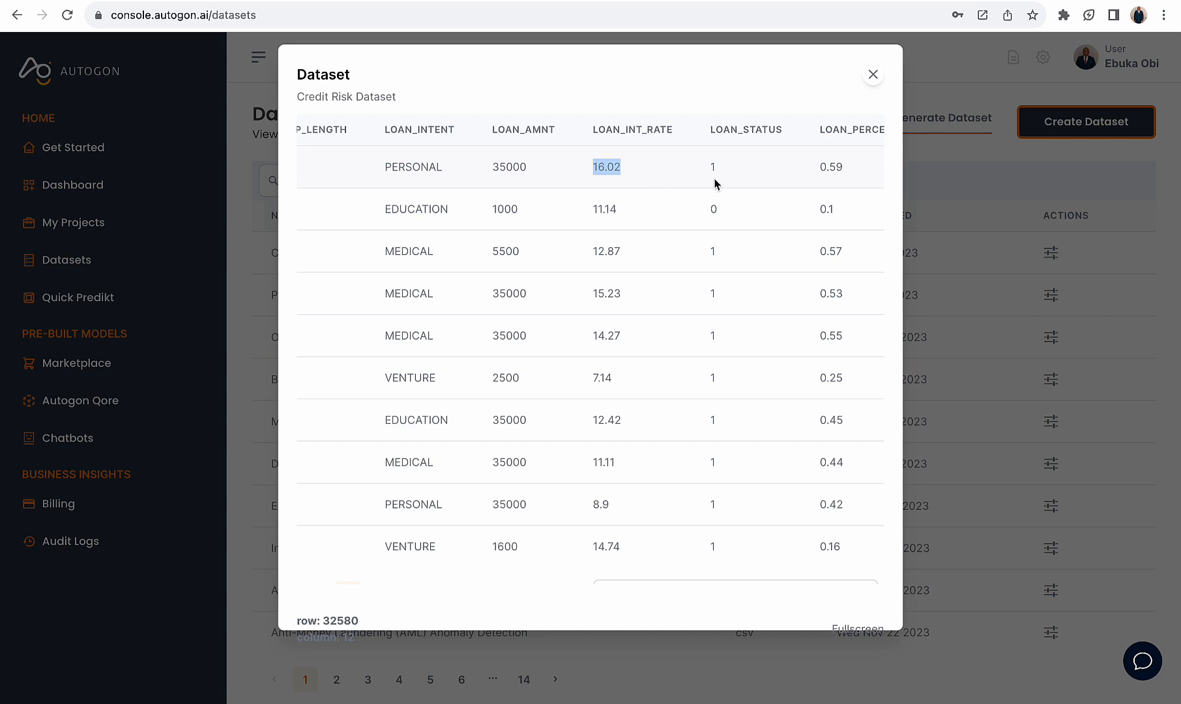
pyautogui.hscroll(4, 715, 185)
pyautogui.moveTo(582, 169); pyautogui.dragTo(623, 167)
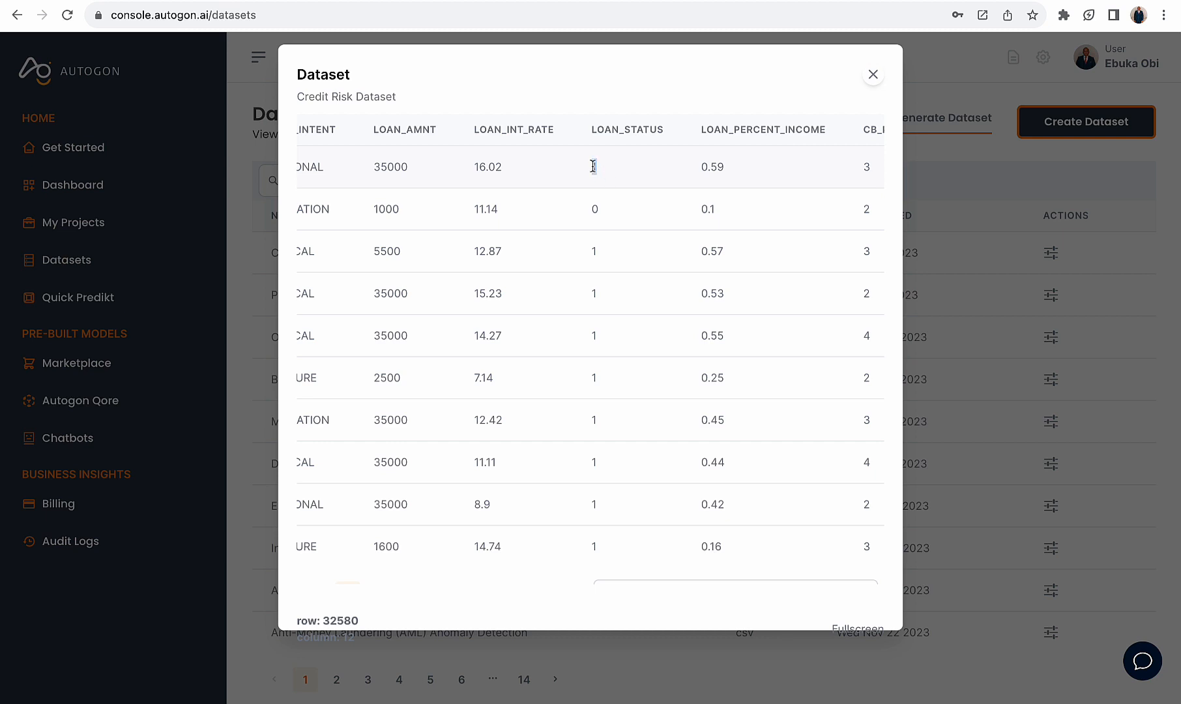
pyautogui.doubleClick(594, 207)
# - Examine the loan percent income, credit history length and default-on-file columns in the dataset preview
pyautogui.hscroll(10, 675, 195)
pyautogui.hscroll(-3, 680, 198)
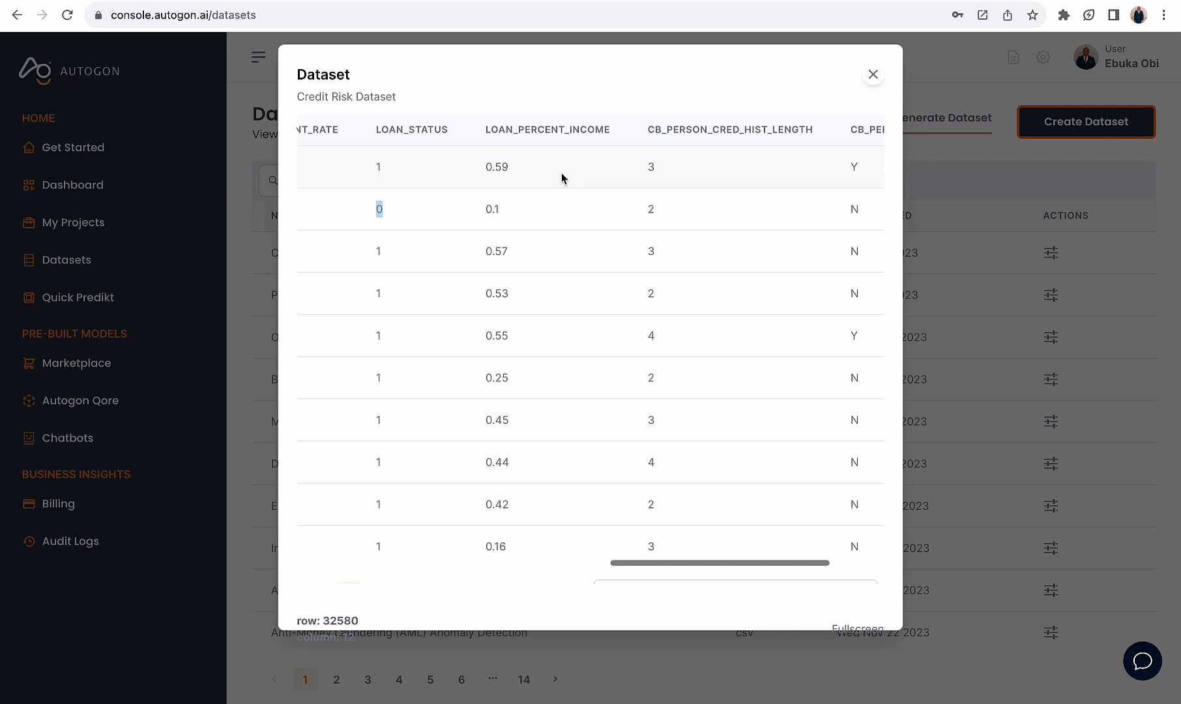
pyautogui.doubleClick(498, 167)
pyautogui.hscroll(4, 623, 168)
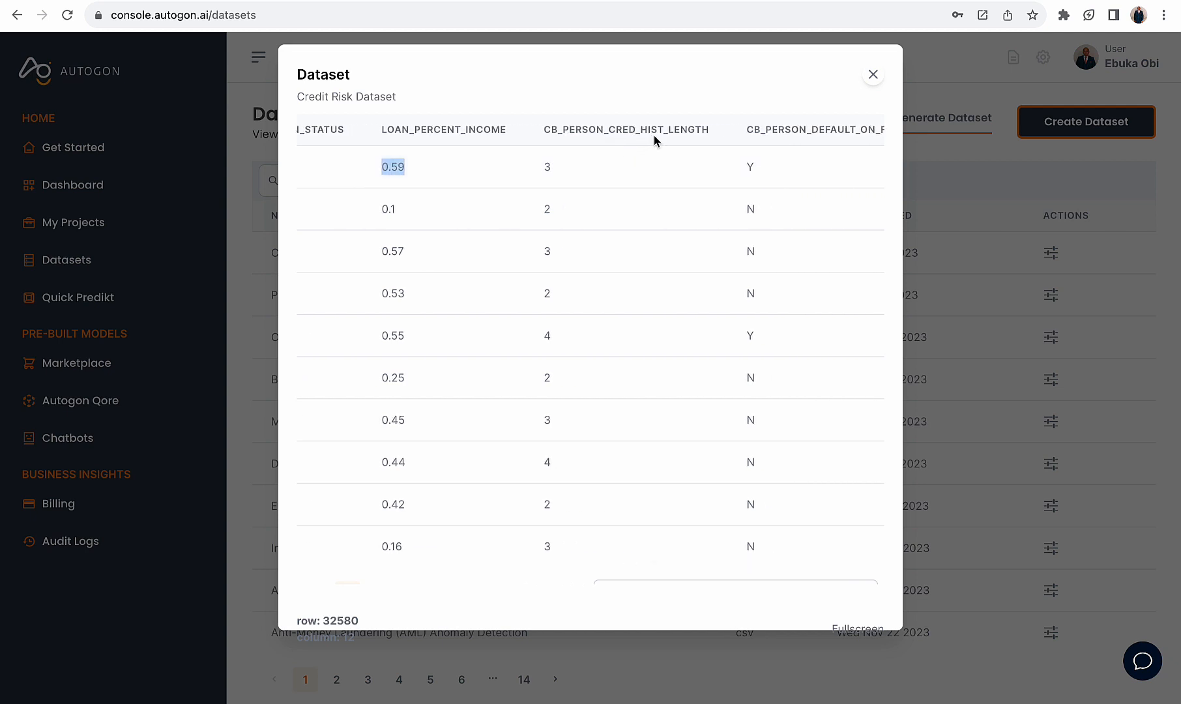
pyautogui.moveTo(541, 168); pyautogui.dragTo(603, 168)
pyautogui.hscroll(2, 763, 170)
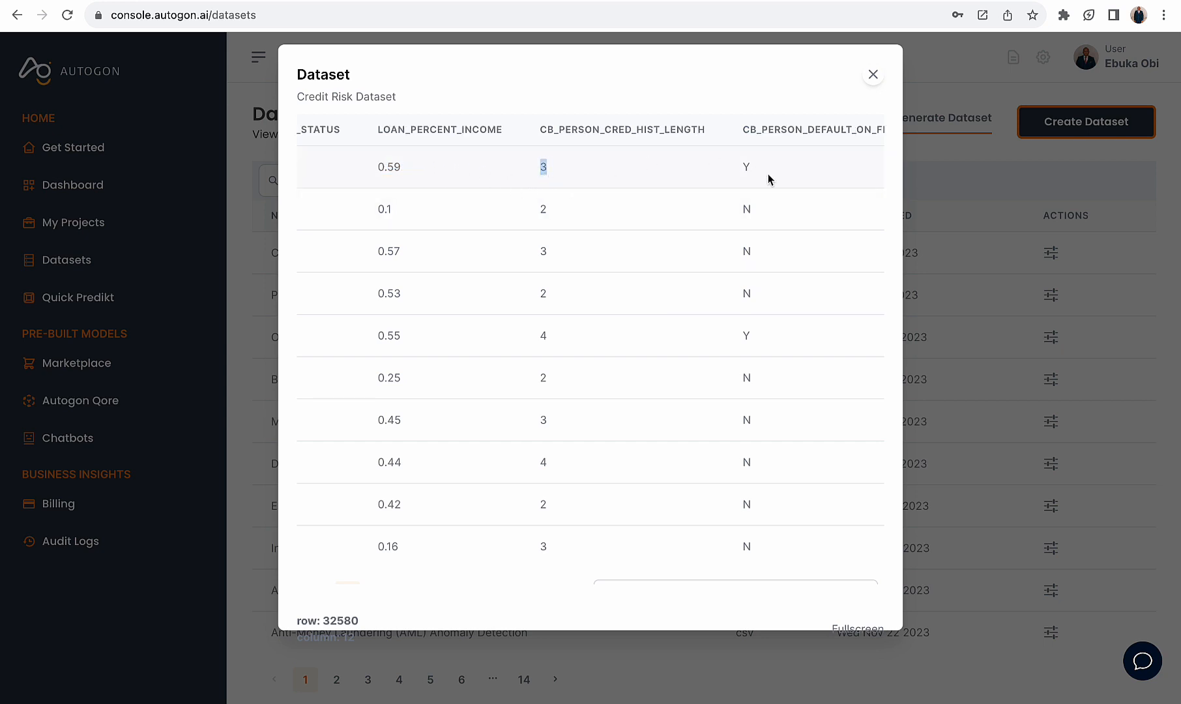
pyautogui.moveTo(707, 167); pyautogui.dragTo(746, 165)
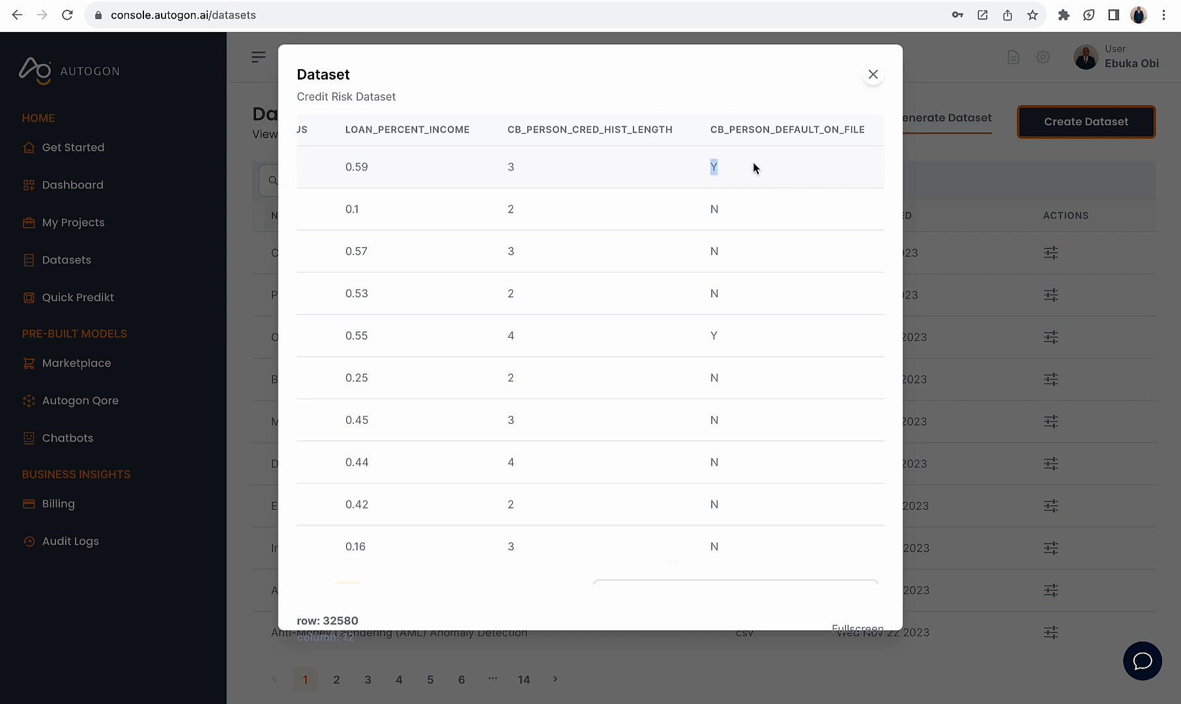
pyautogui.click(703, 170)
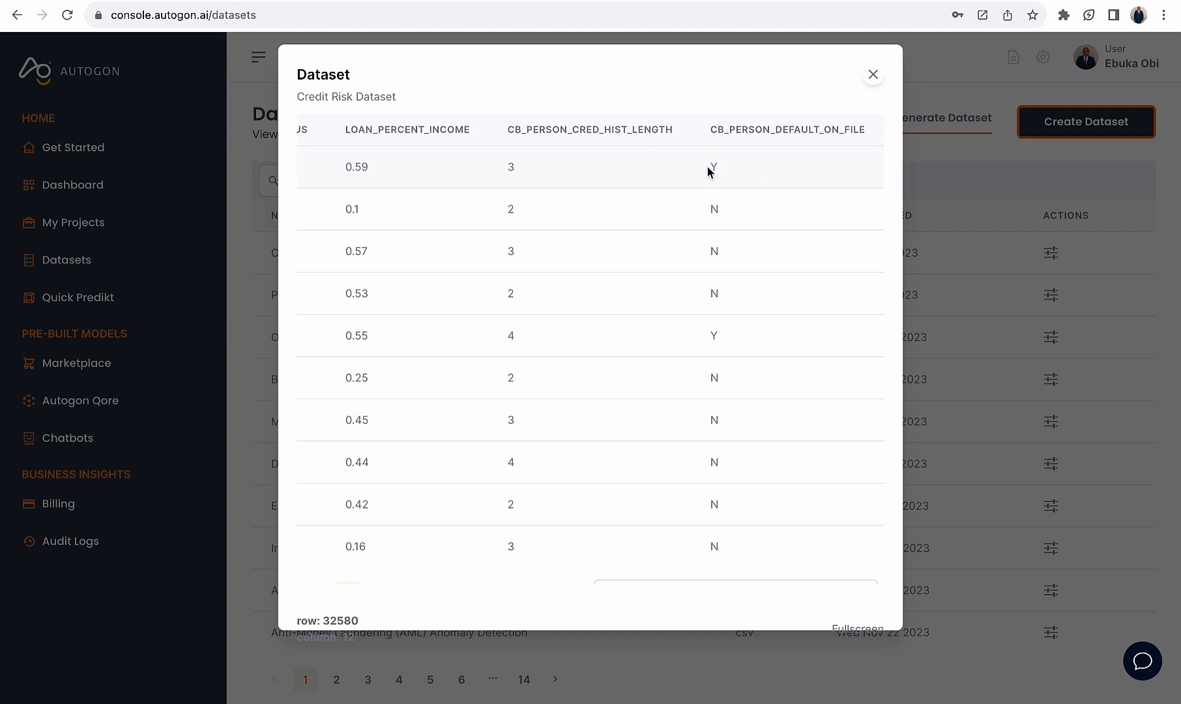
pyautogui.doubleClick(716, 212)
# - Check the dataset's row count, recheck the loan intent, loan status and default-on-file columns, and close the preview
pyautogui.hscroll(-10, 714, 230)
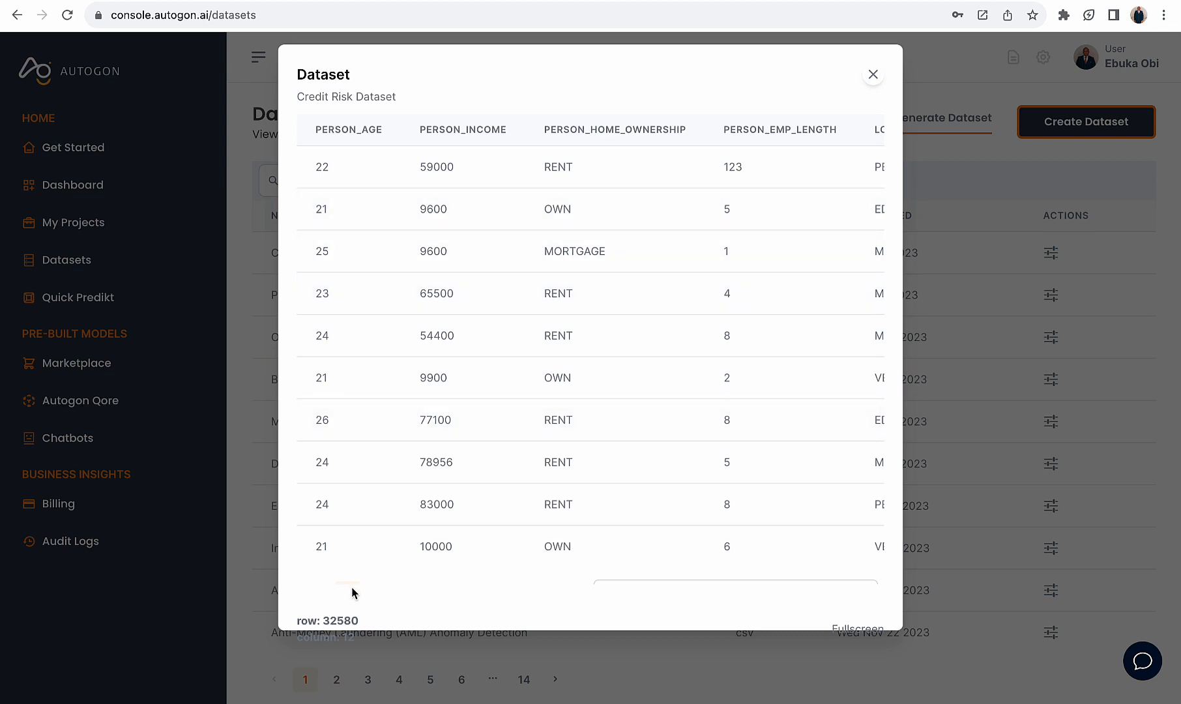
pyautogui.moveTo(323, 620); pyautogui.dragTo(360, 623)
pyautogui.hscroll(5, 635, 293)
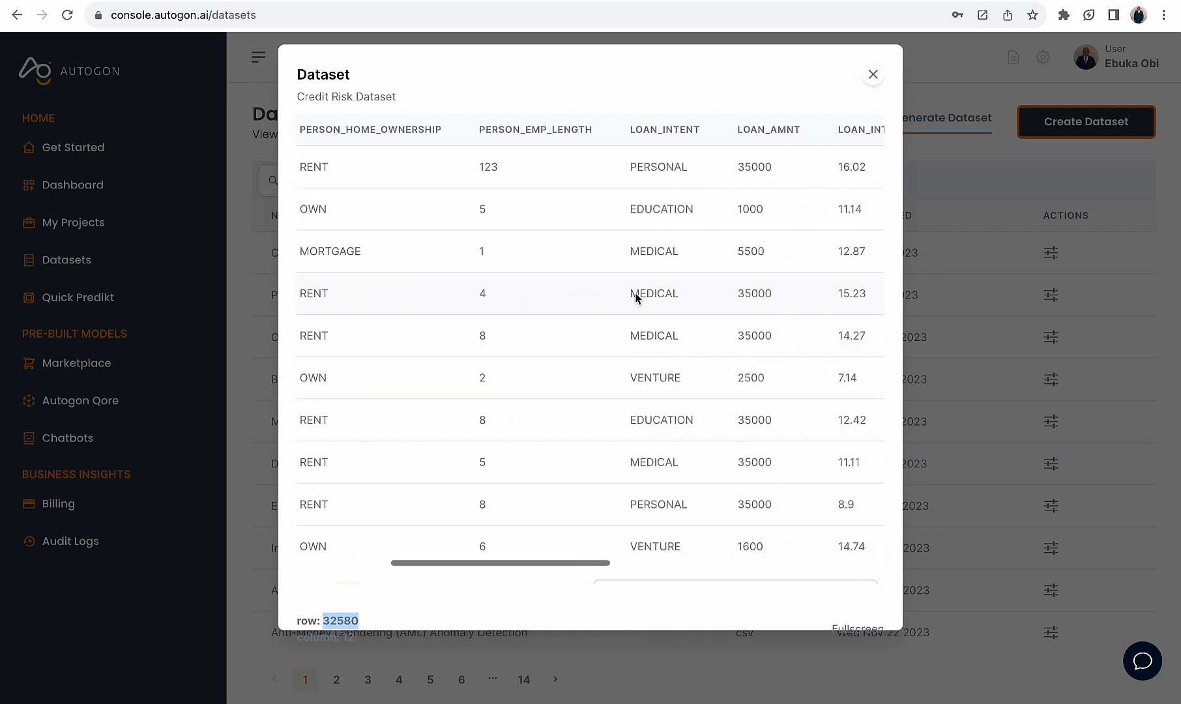
pyautogui.hscroll(5, 636, 293)
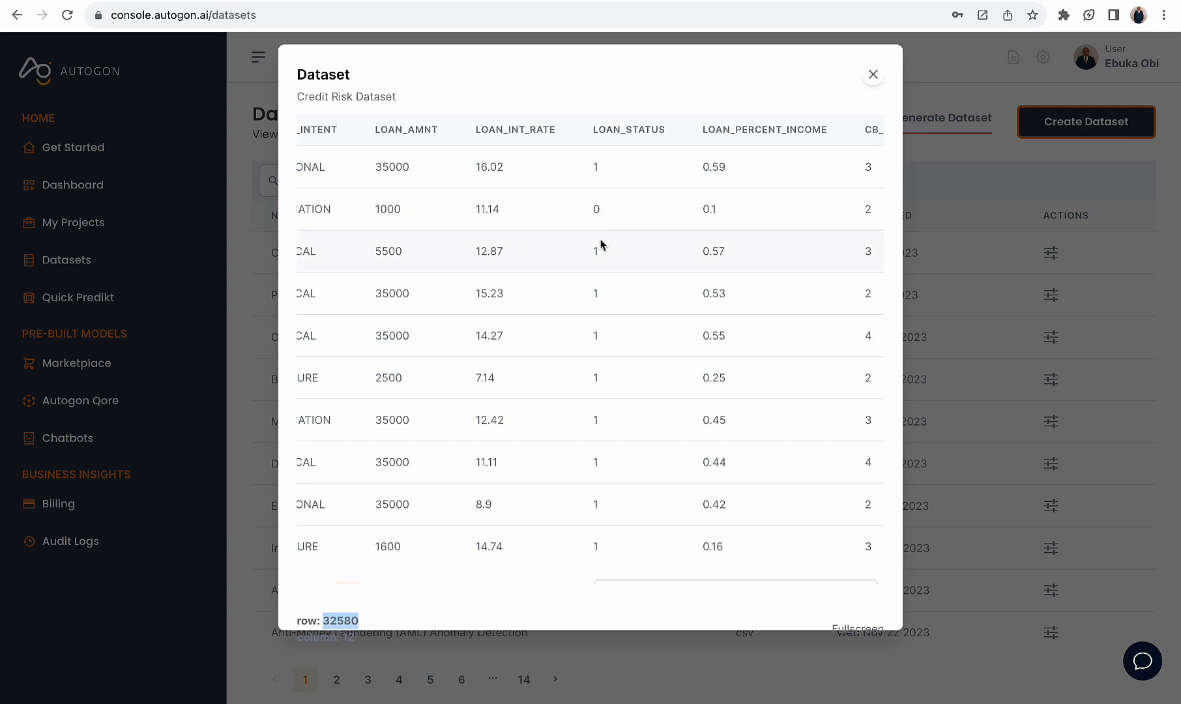
pyautogui.hscroll(-3, 654, 264)
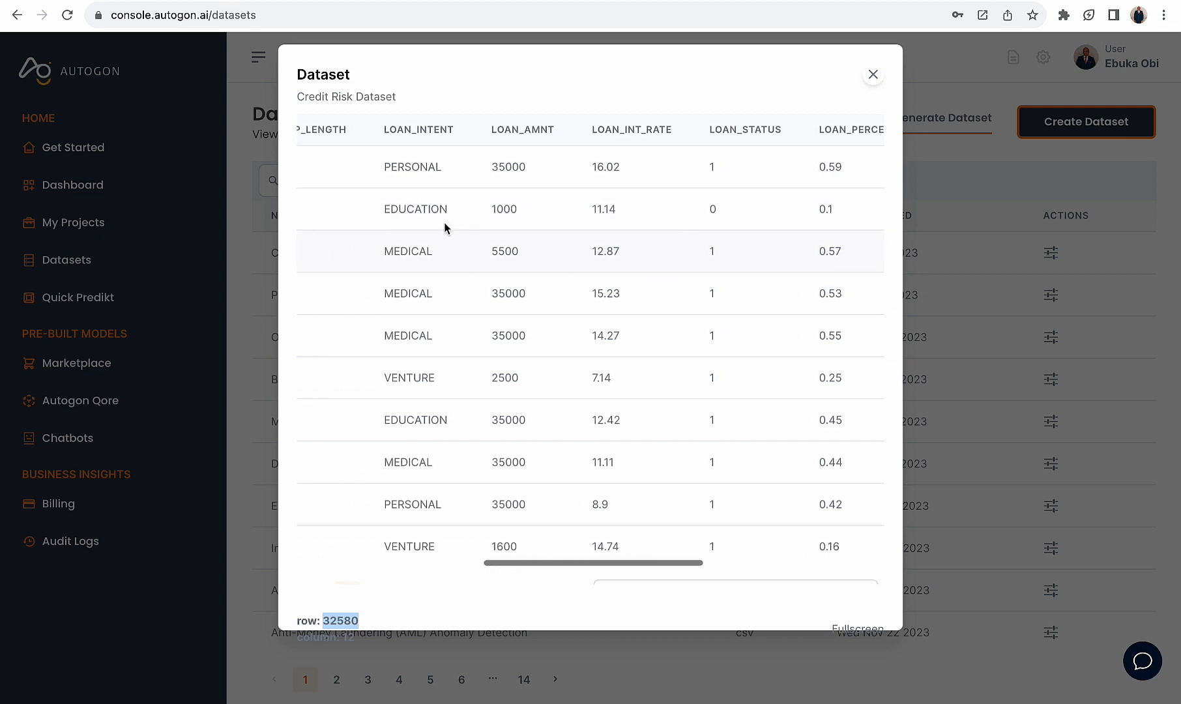
pyautogui.doubleClick(386, 209)
pyautogui.click(467, 263)
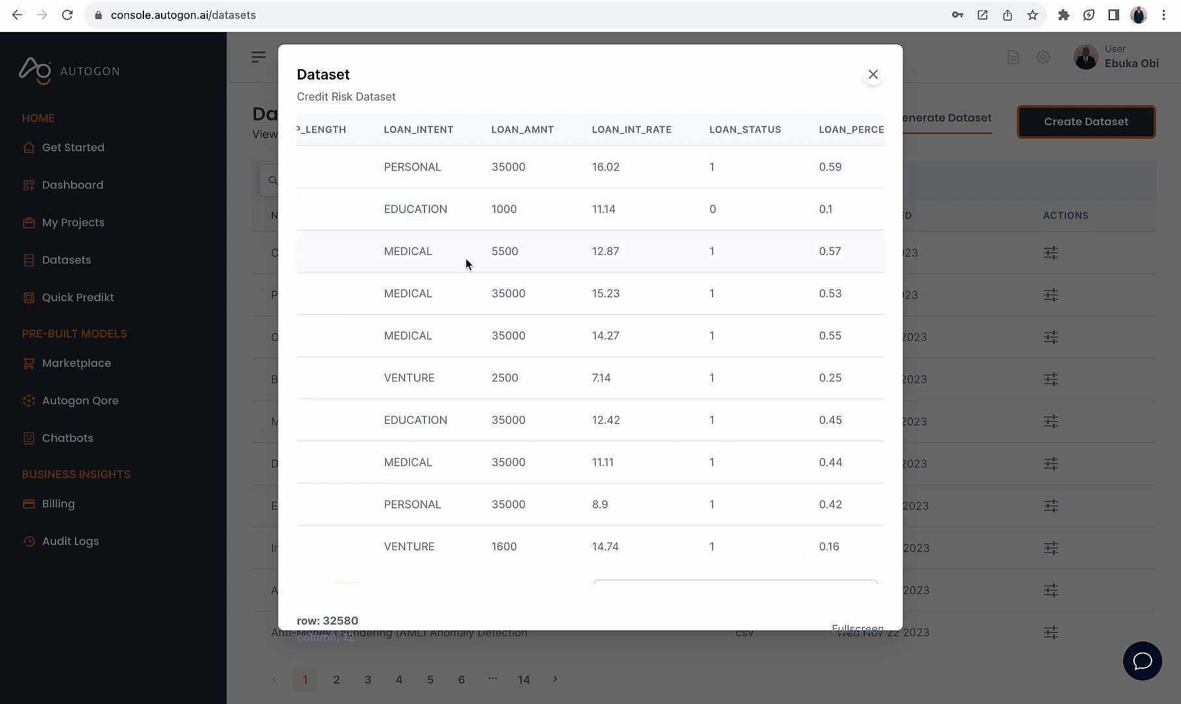
pyautogui.hscroll(3, 686, 251)
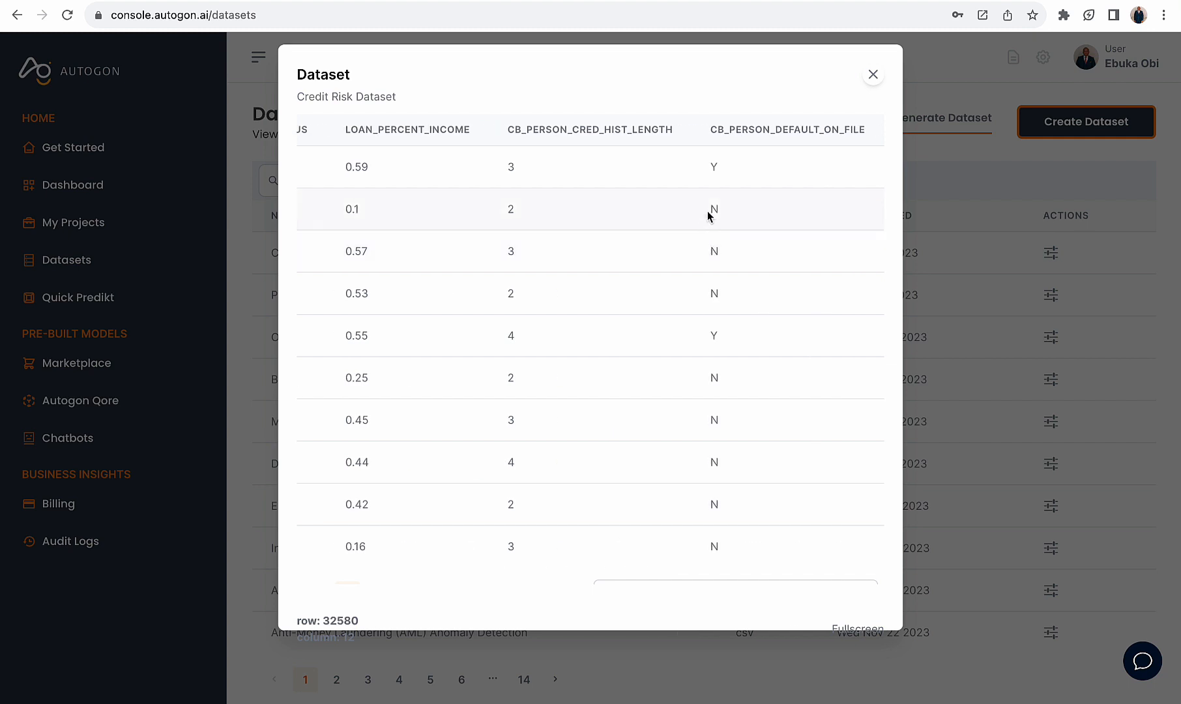
pyautogui.doubleClick(709, 165)
pyautogui.click(874, 77)
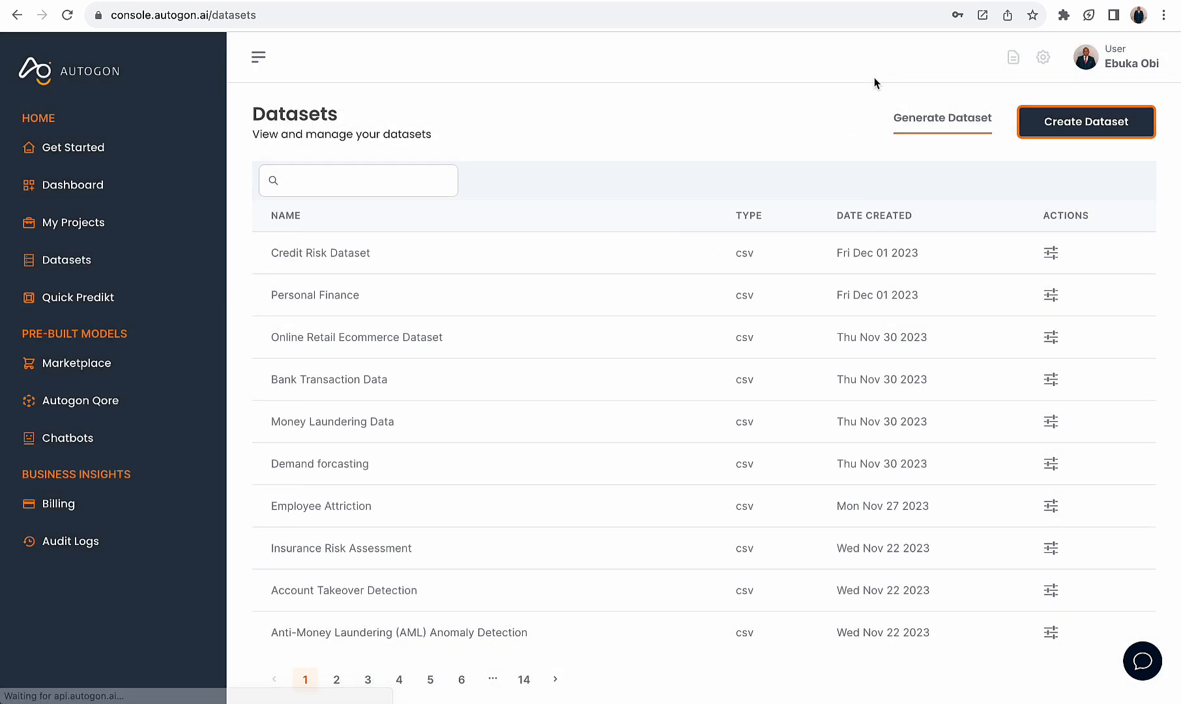
# - Visualize the Credit Risk Dataset and switch the displayed chart type to cat_var_plots
pyautogui.click(1052, 253)
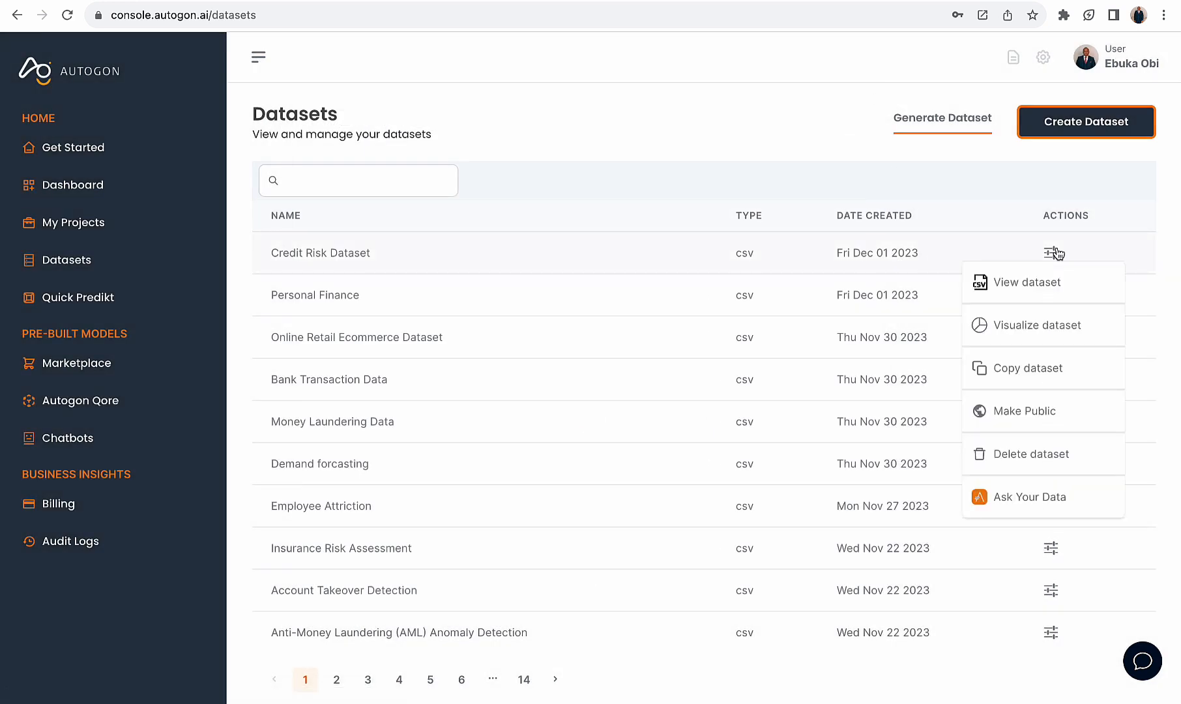
pyautogui.click(1037, 325)
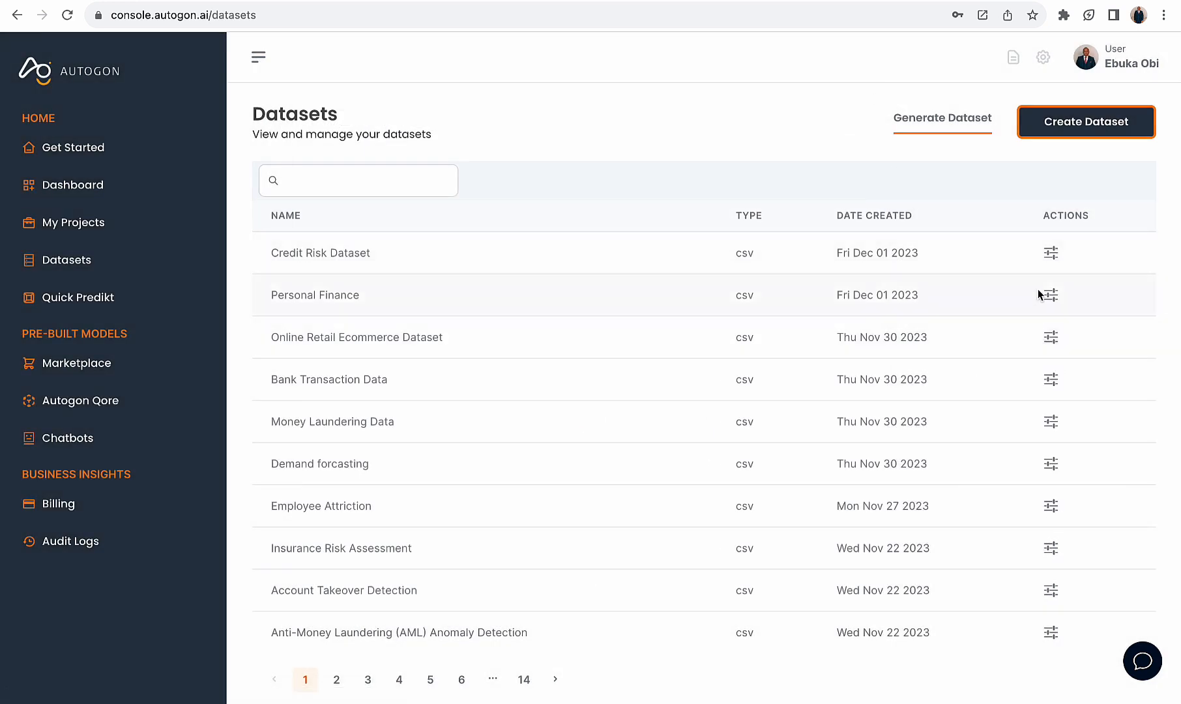
pyautogui.click(1051, 253)
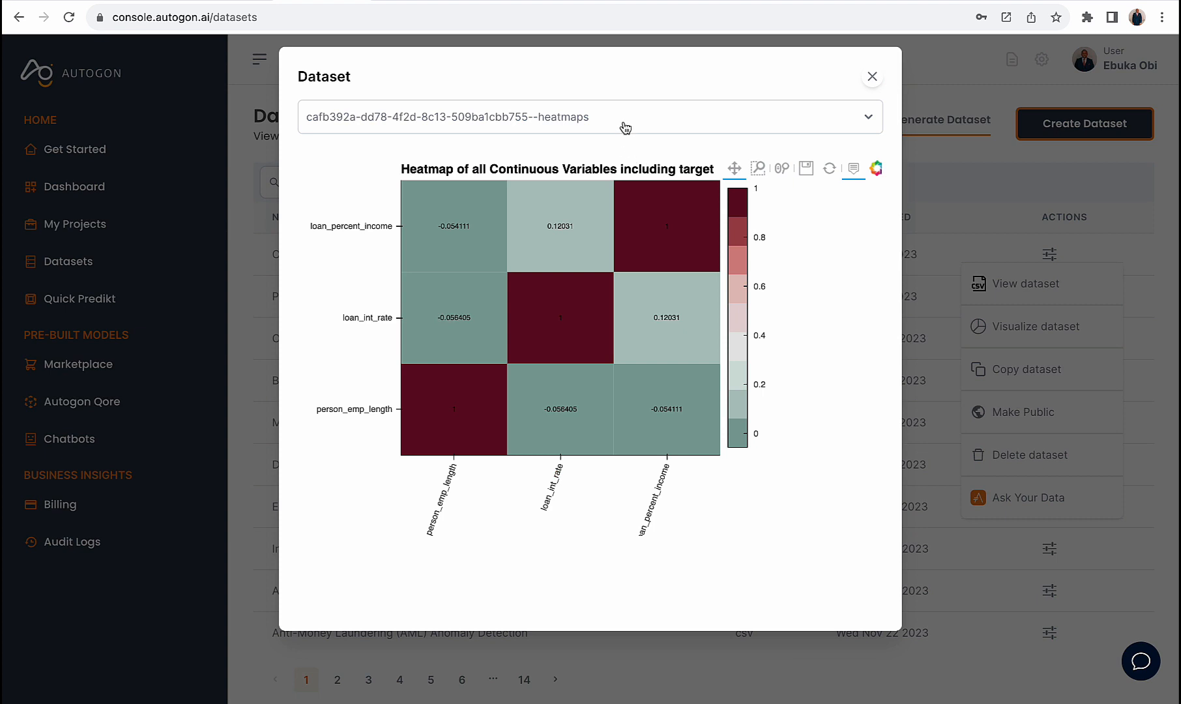
pyautogui.click(625, 121)
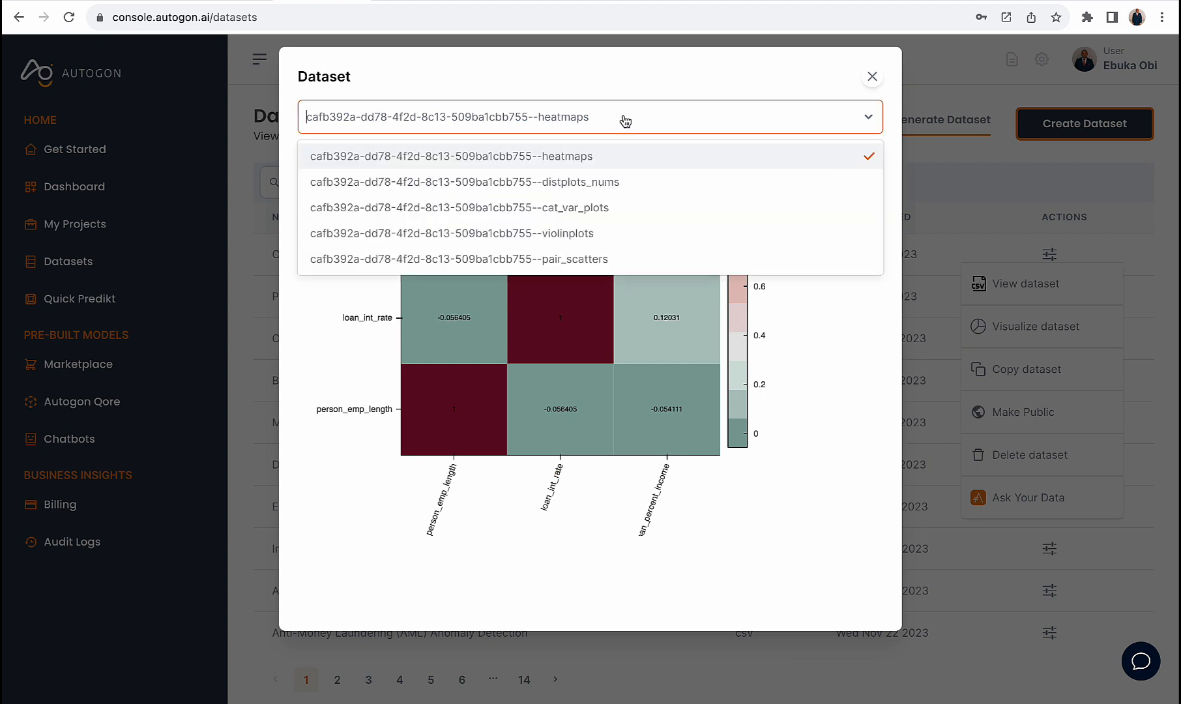
pyautogui.click(568, 214)
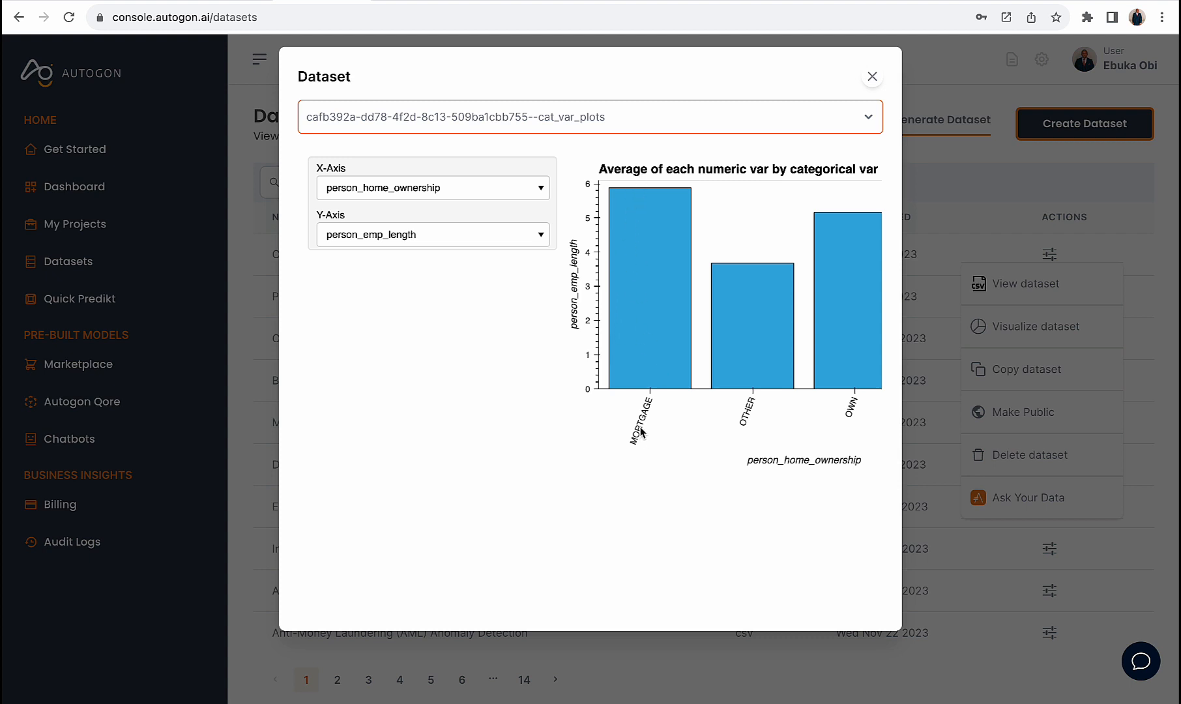
# - Set the categorical plot's X-axis to loan_intent and look across the whole bar chart
pyautogui.click(465, 192)
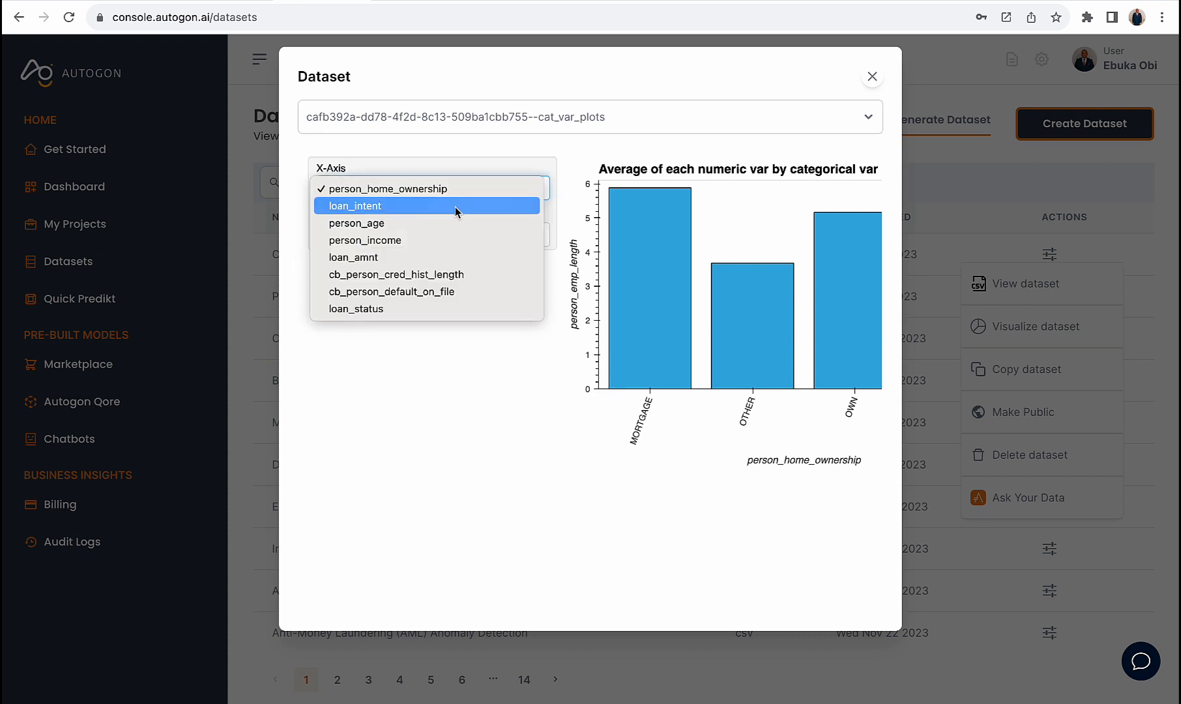
pyautogui.click(455, 207)
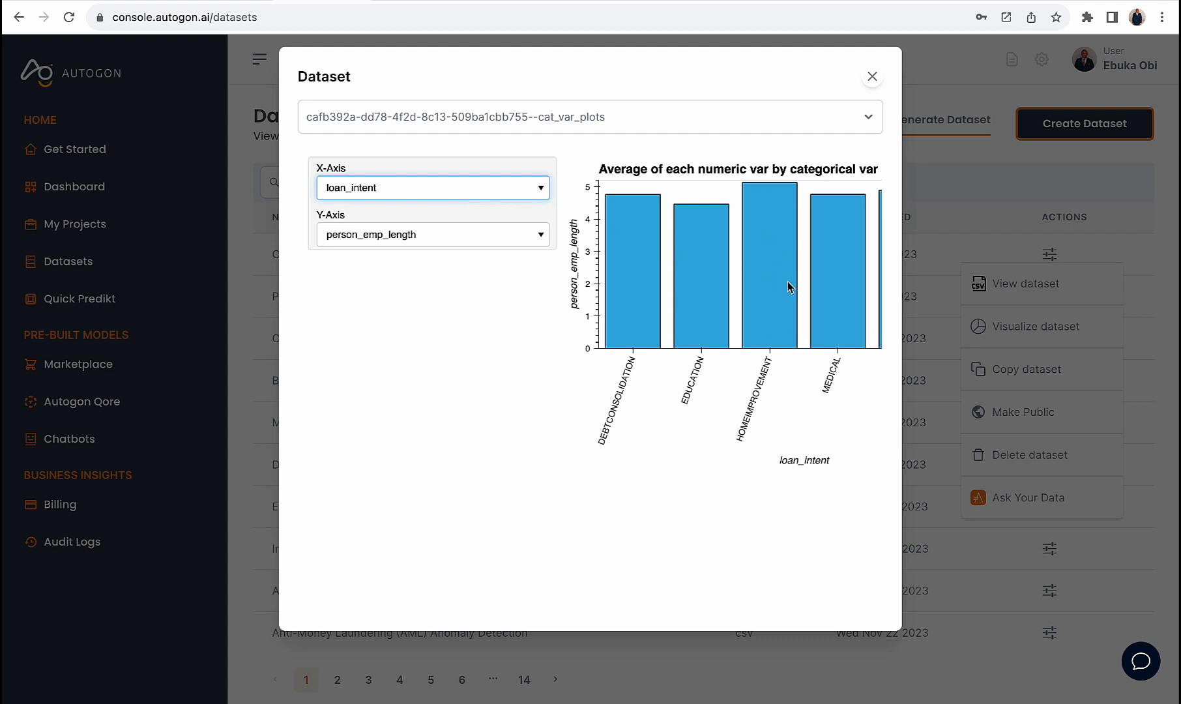
pyautogui.hscroll(2, 788, 281)
pyautogui.hscroll(-2, 787, 281)
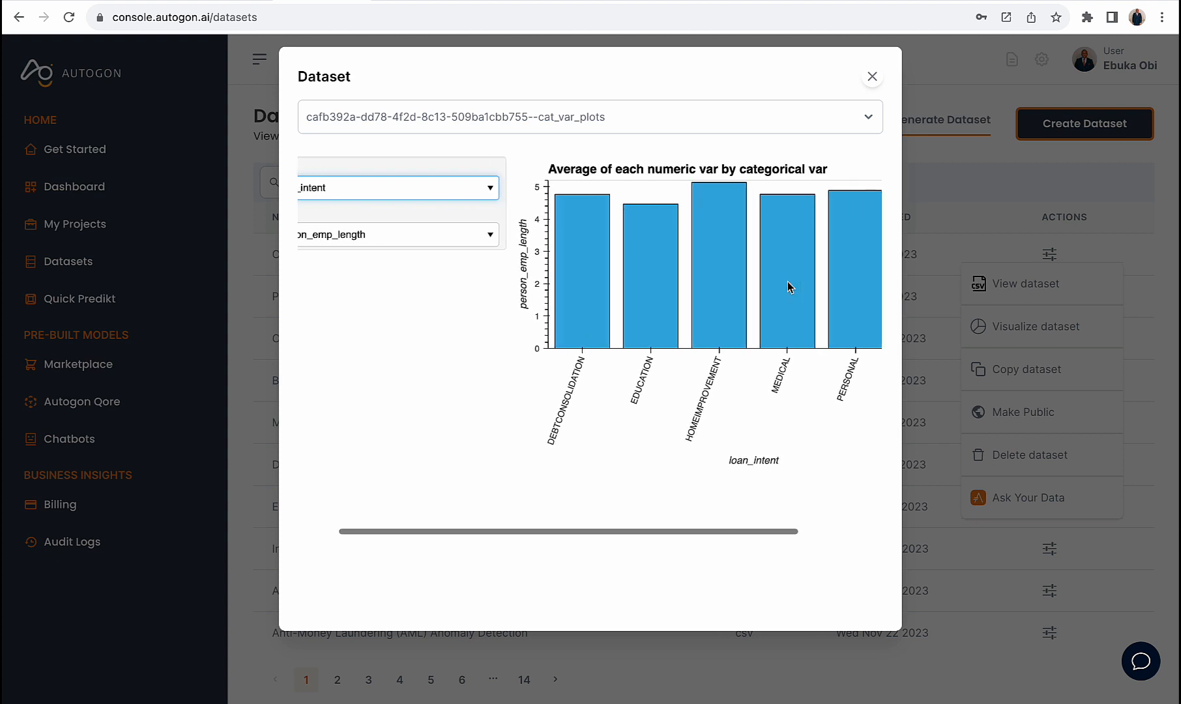
# - Set the categorical plot's X-axis to person_income and look across the resulting chart
pyautogui.click(494, 199)
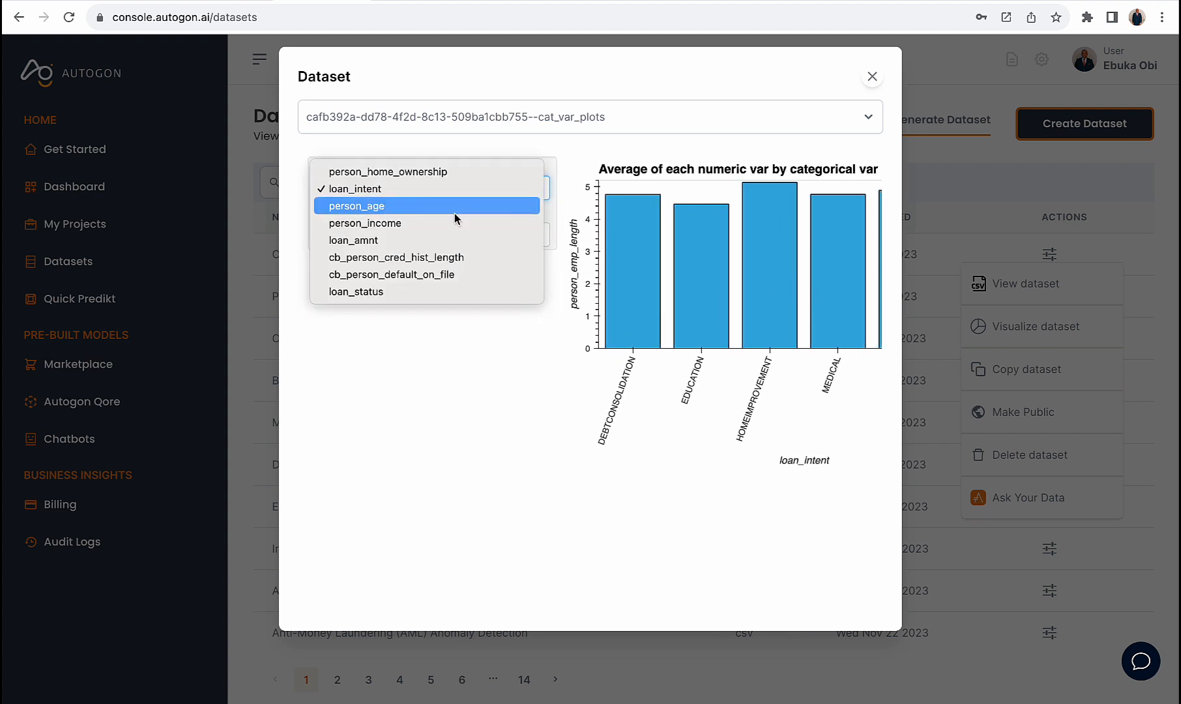
pyautogui.click(467, 416)
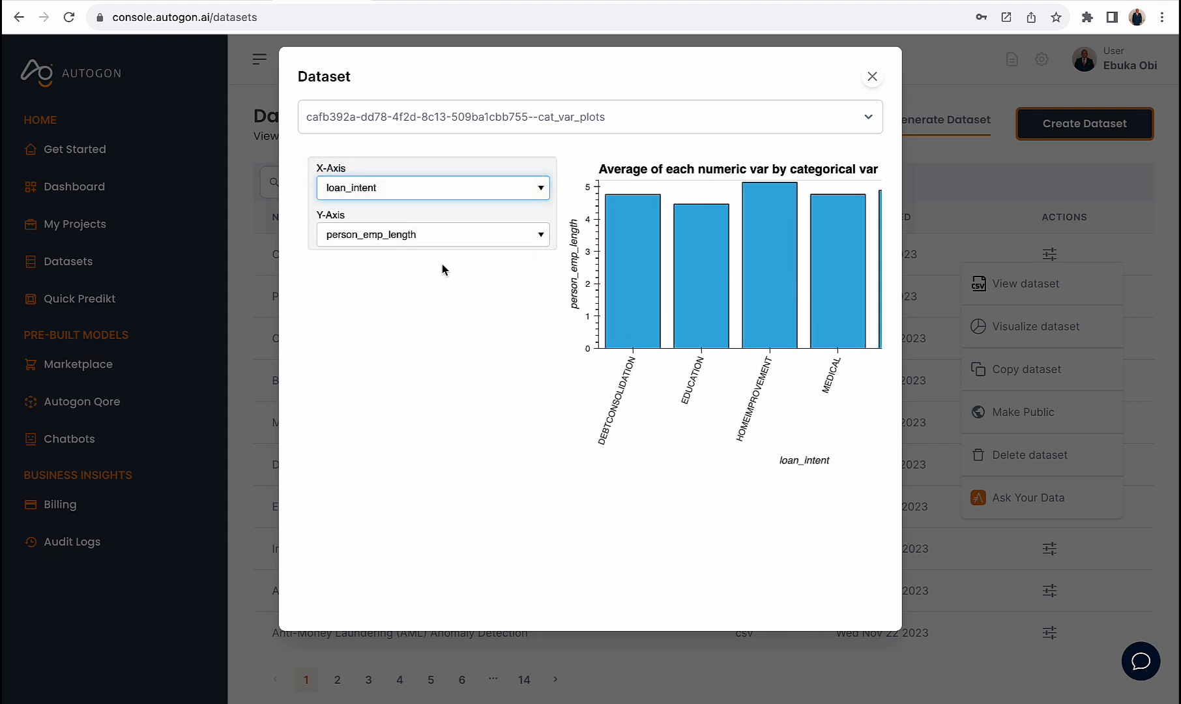
pyautogui.click(432, 187)
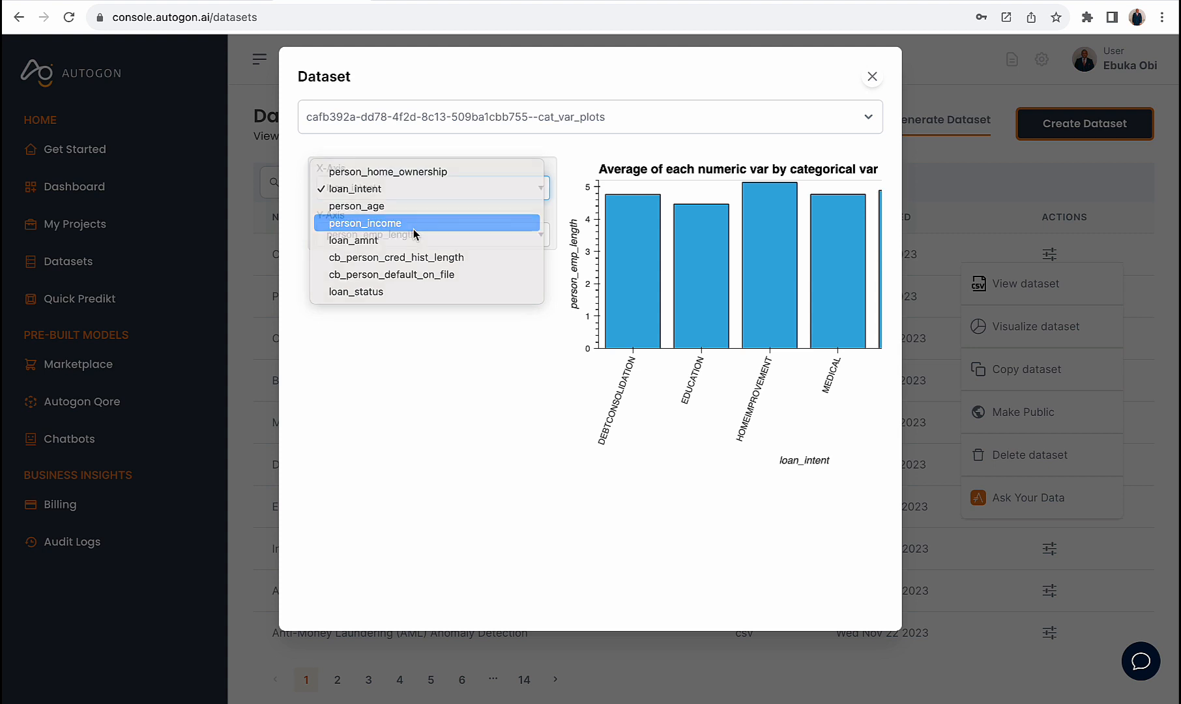
pyautogui.click(413, 229)
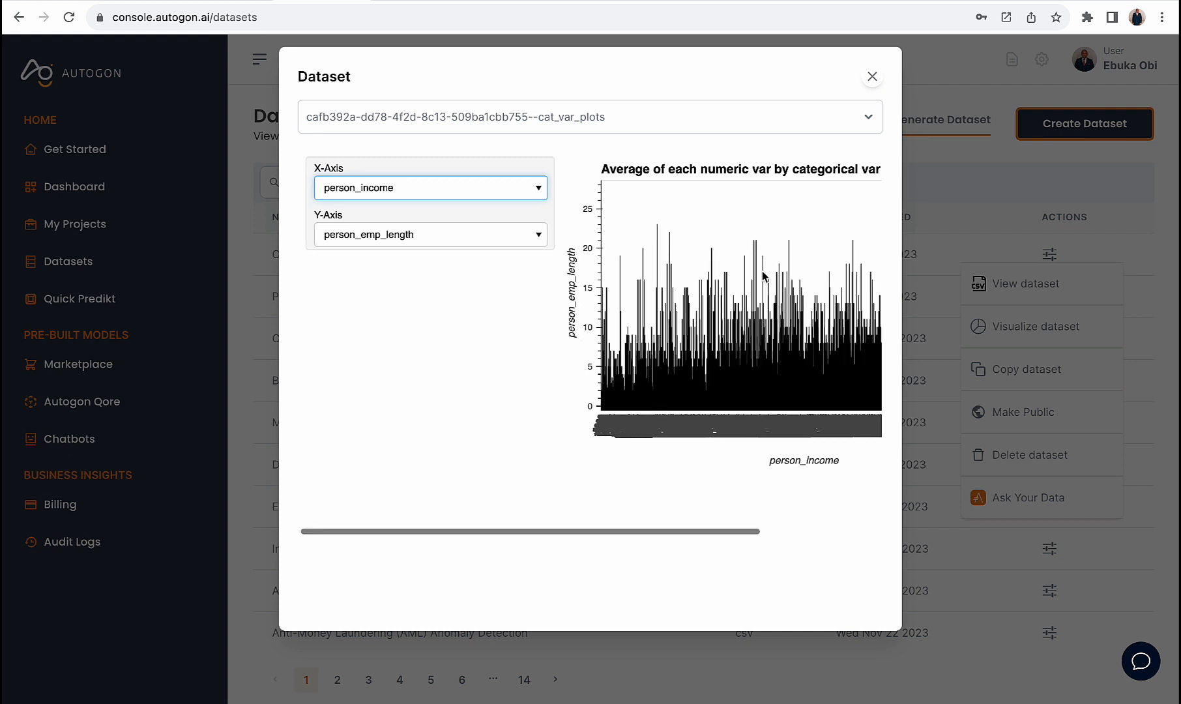
pyautogui.hscroll(5, 763, 274)
pyautogui.hscroll(-5, 763, 274)
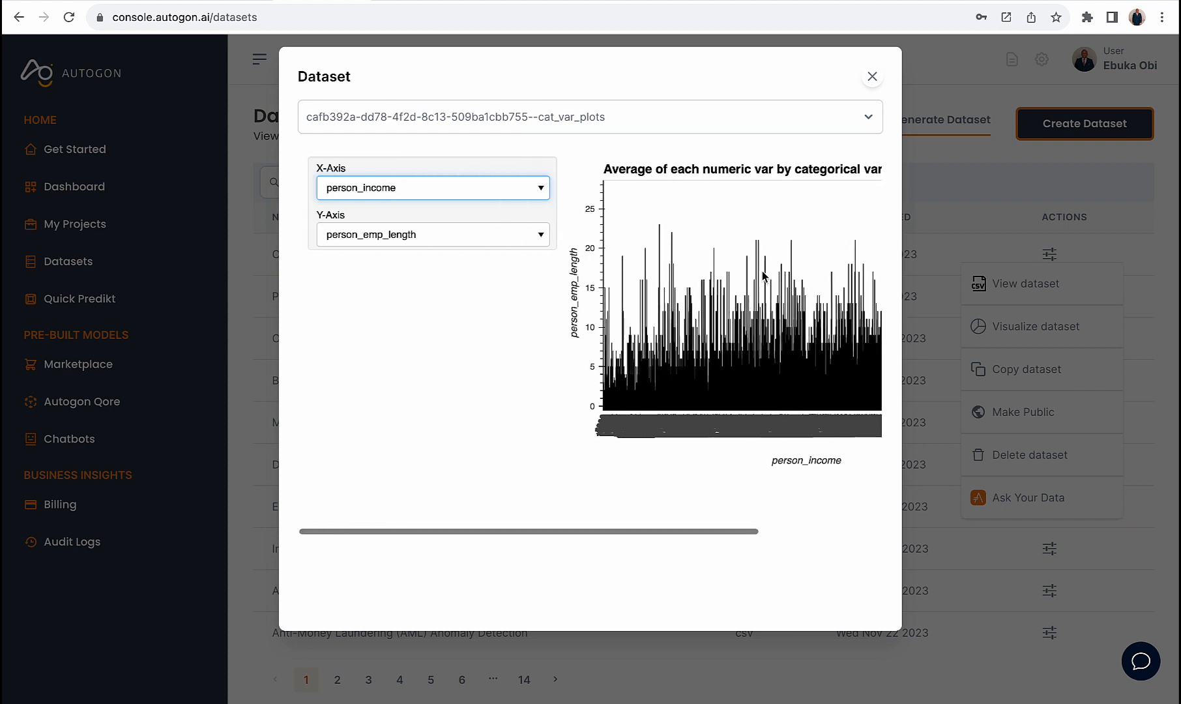
# - Switch the categorical plot's X-axis to loan_amnt and on to loan_status, and compare the loan_status bars
pyautogui.click(494, 188)
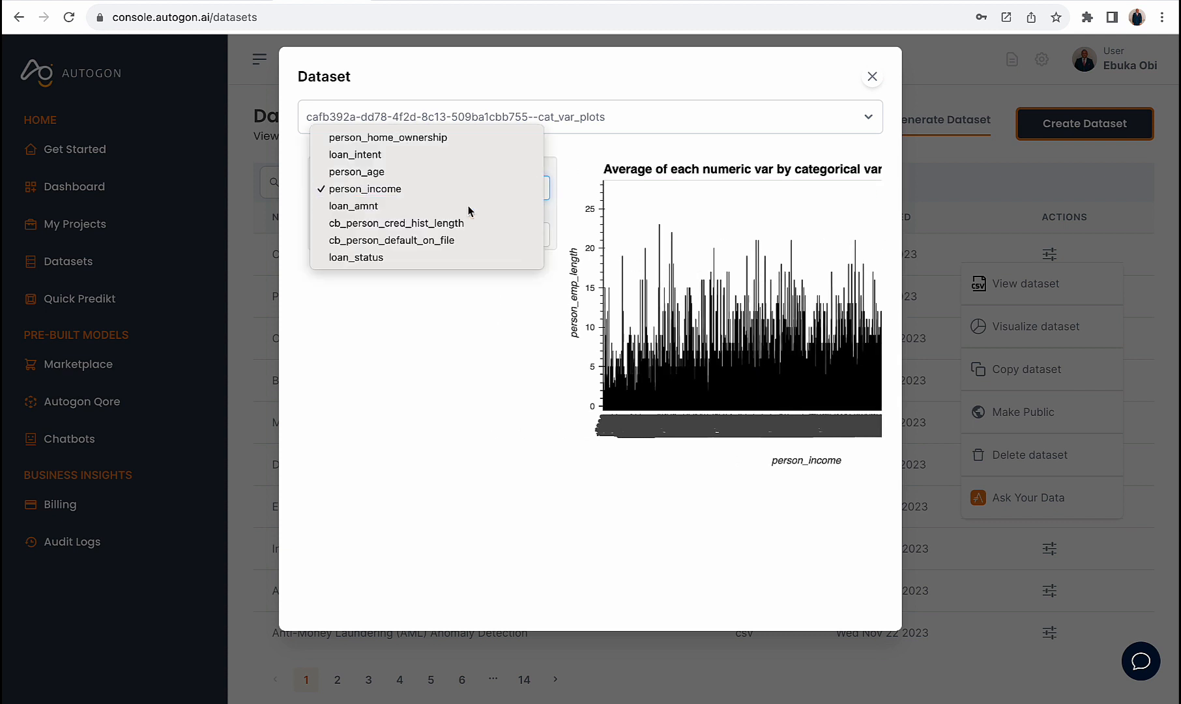
pyautogui.click(469, 208)
pyautogui.click(469, 190)
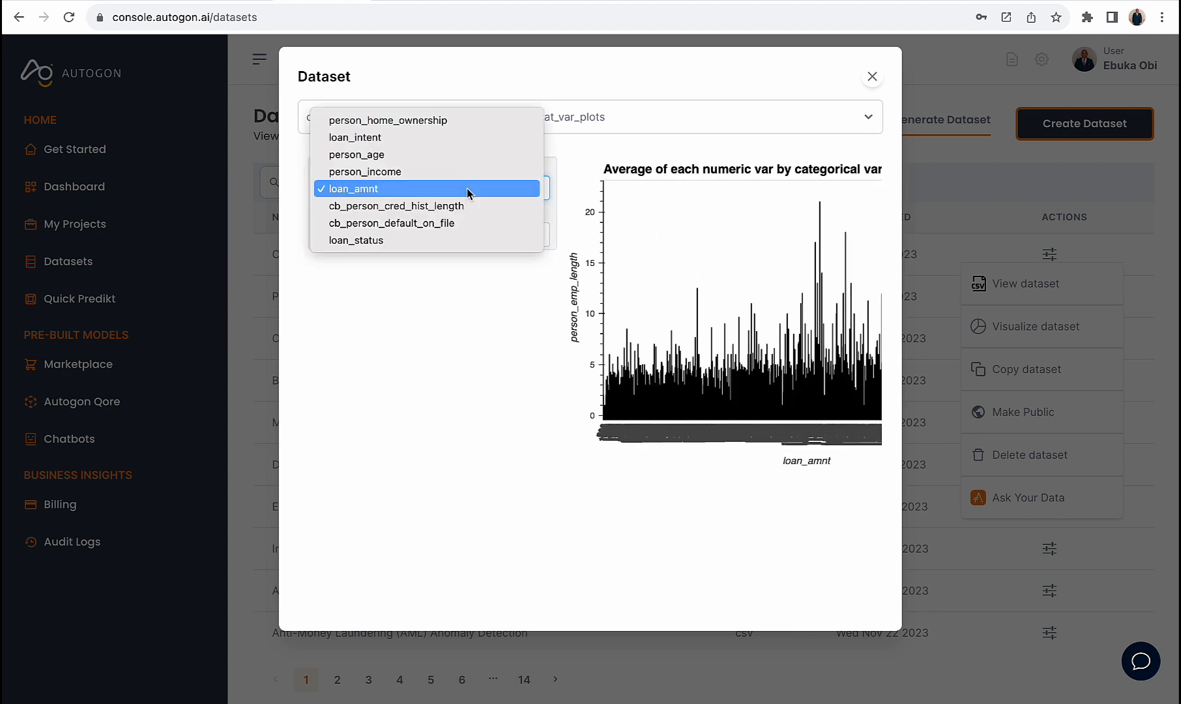
pyautogui.click(449, 244)
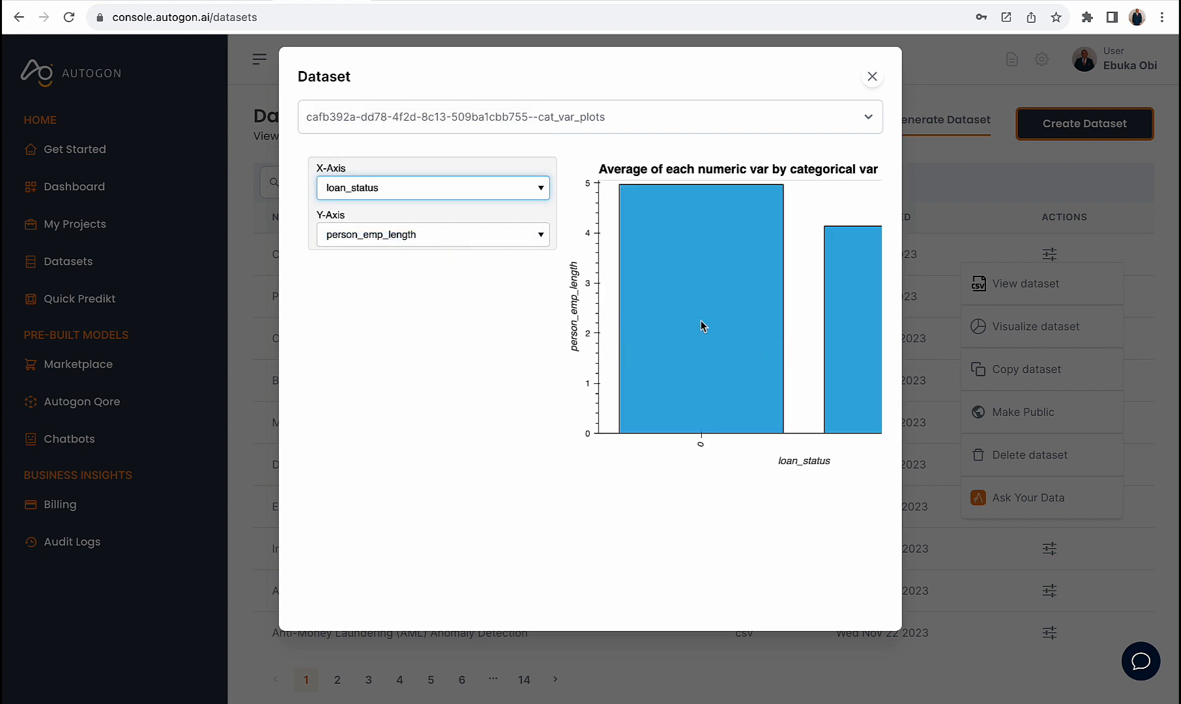
pyautogui.hscroll(2, 701, 326)
pyautogui.hscroll(-2, 701, 325)
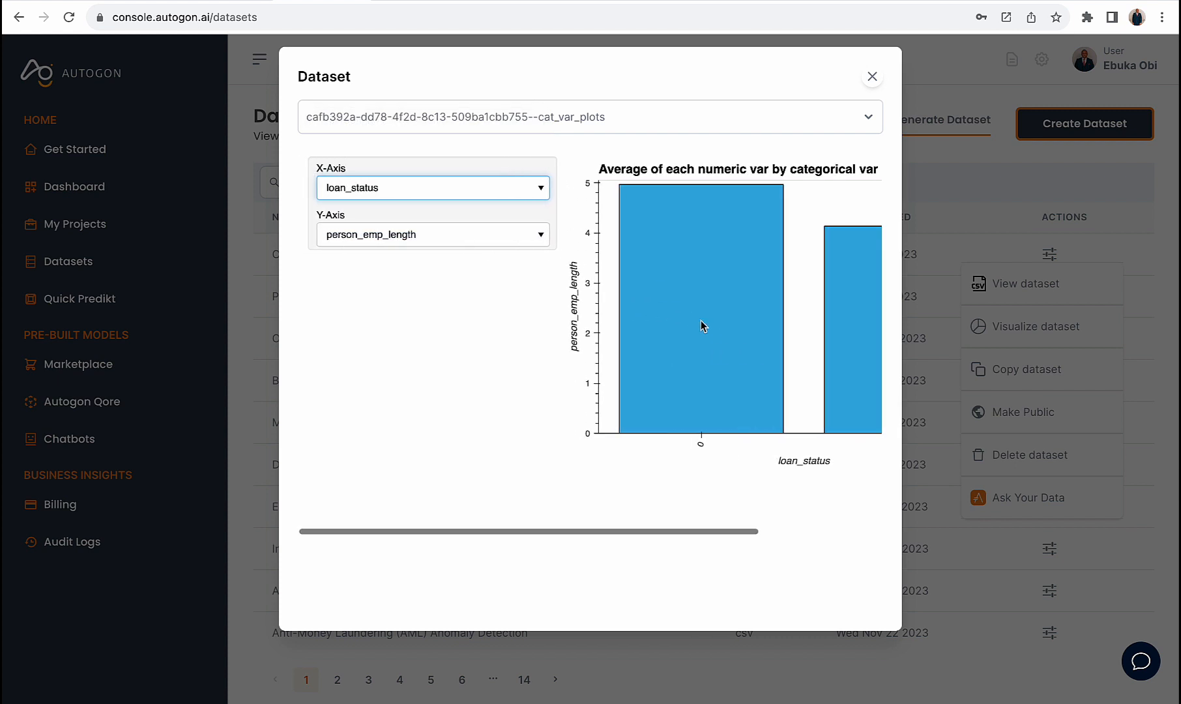
pyautogui.hscroll(4, 701, 321)
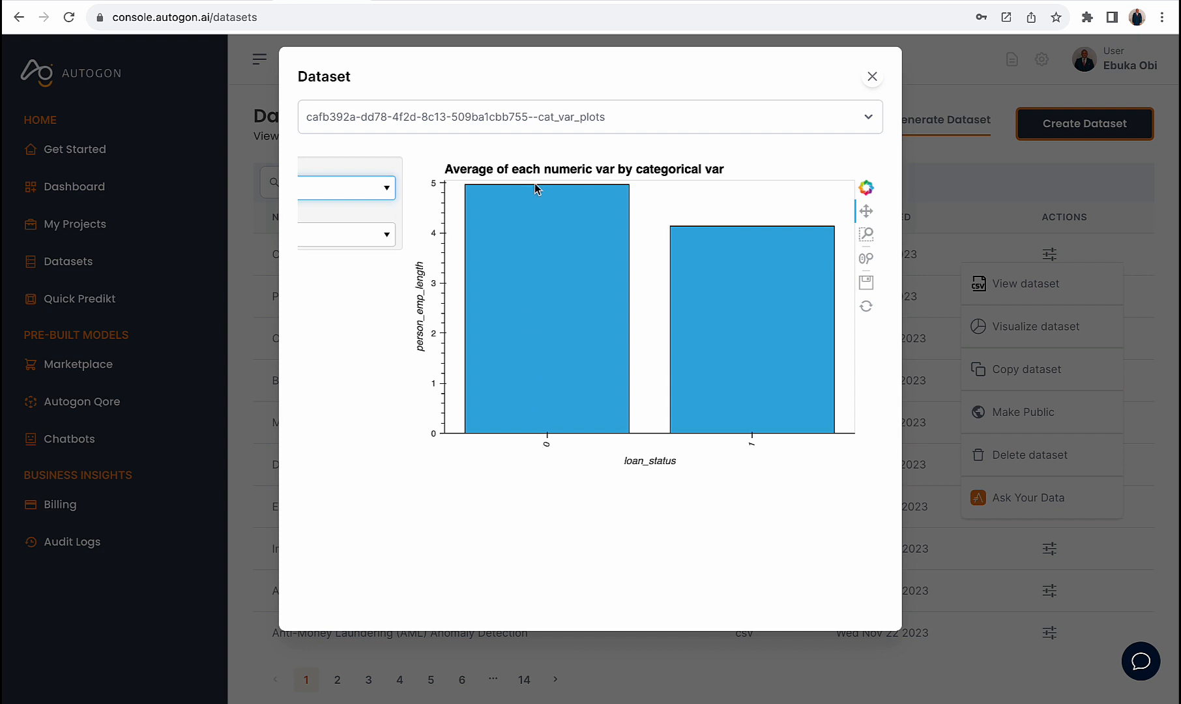
pyautogui.hscroll(-3, 546, 286)
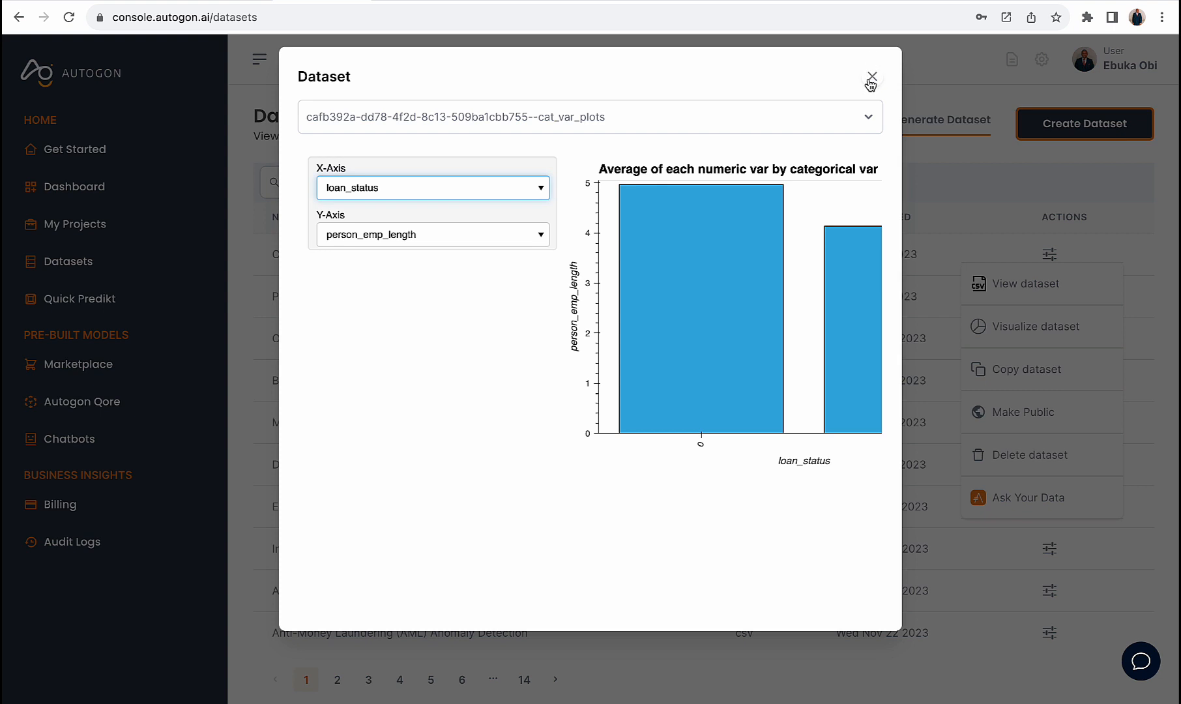
# - Set the categorical plot's Y-axis to loan_percent_income and compare its bars across both loan_status values
pyautogui.click(461, 235)
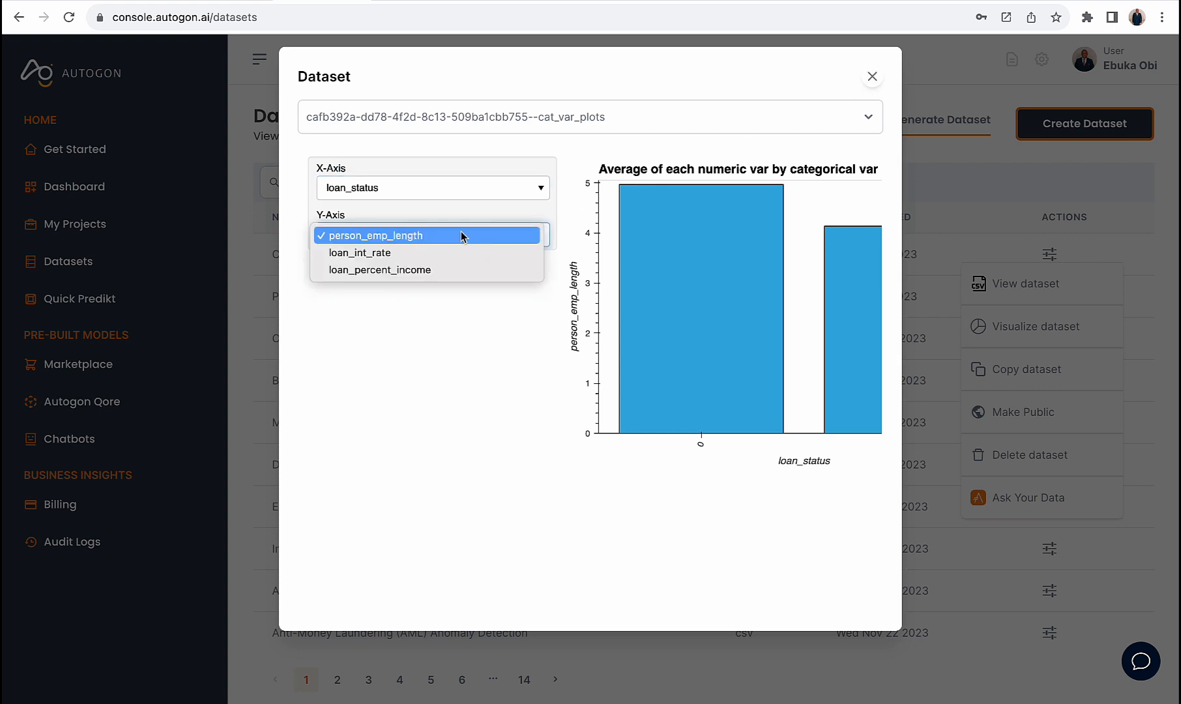
pyautogui.click(443, 272)
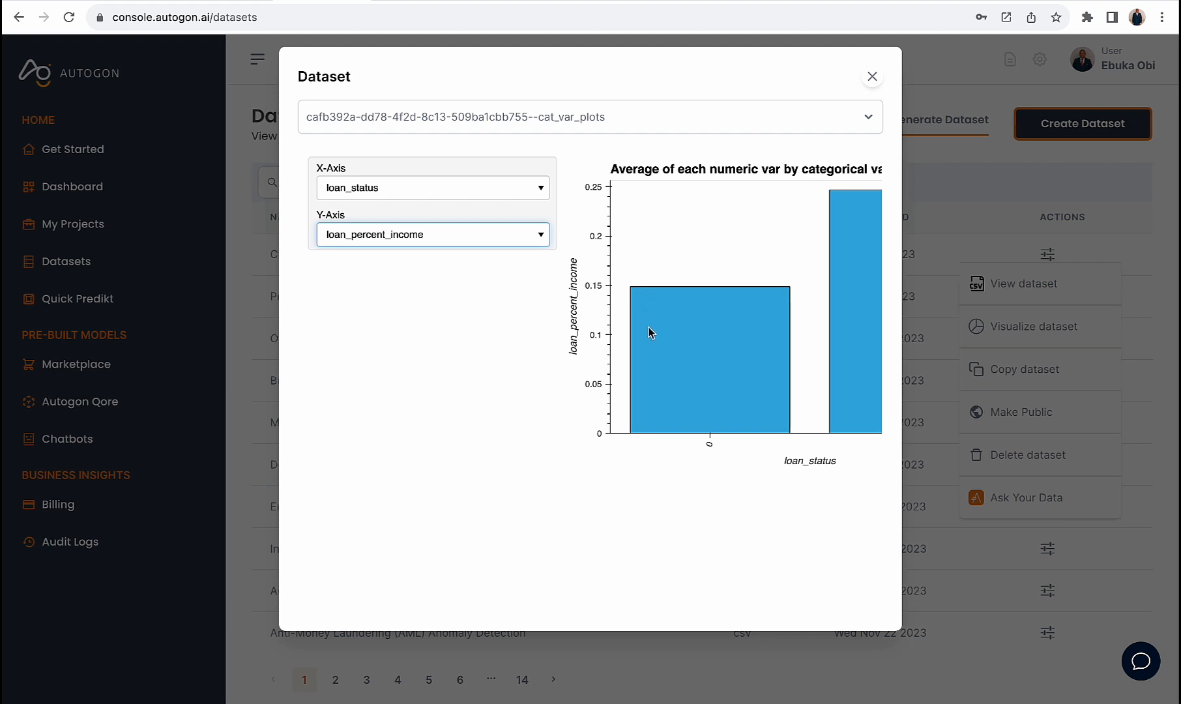
pyautogui.hscroll(3, 701, 246)
pyautogui.hscroll(3, 701, 246)
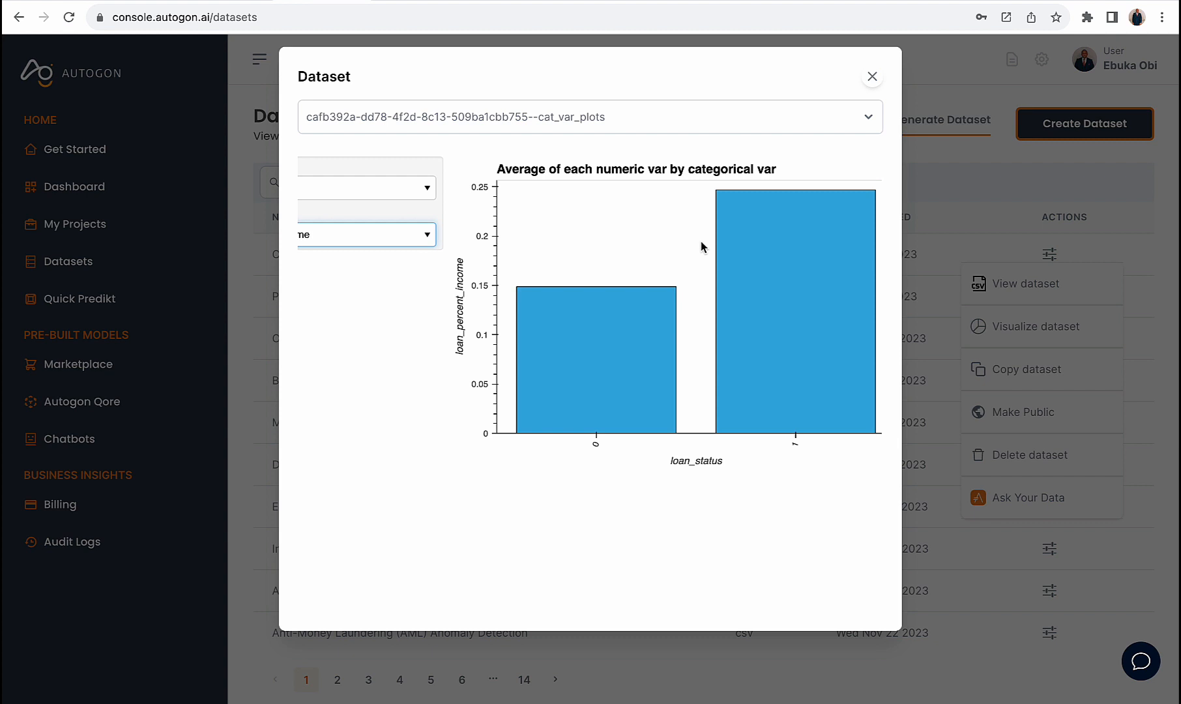
pyautogui.hscroll(-6, 700, 240)
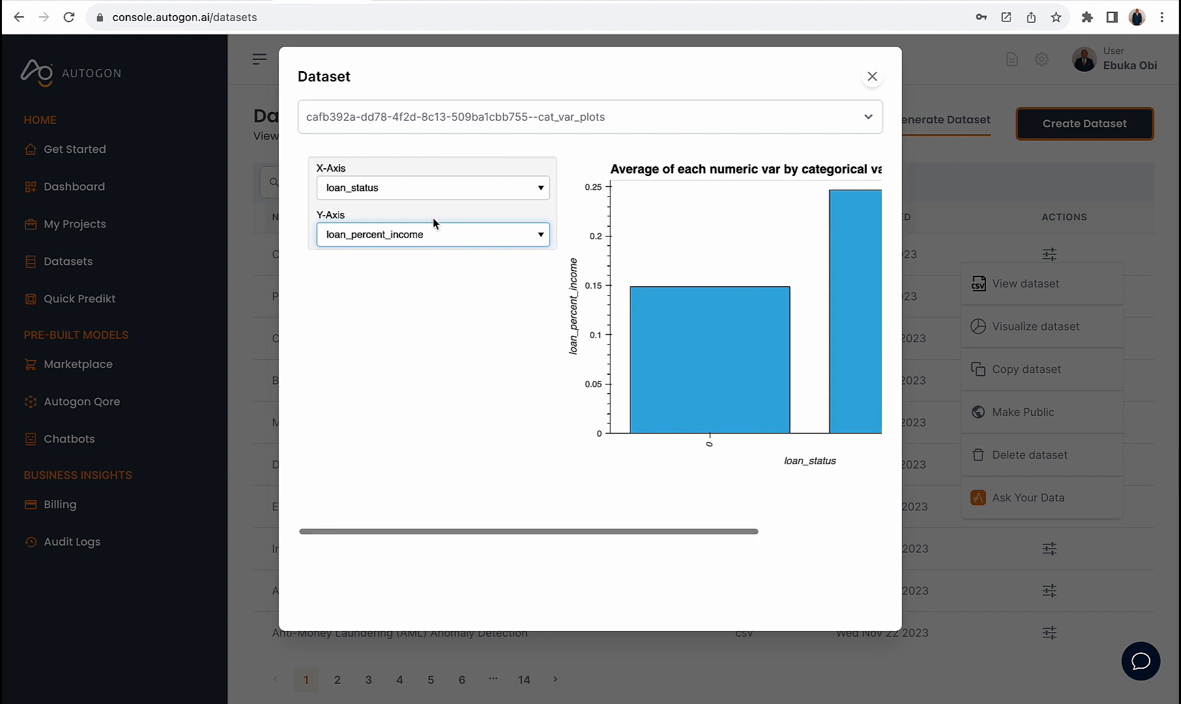
# - Set the plot's Y-axis to loan_int_rate, compare the loan_status bars, and close the visualization and the dataset's actions
pyautogui.click(430, 242)
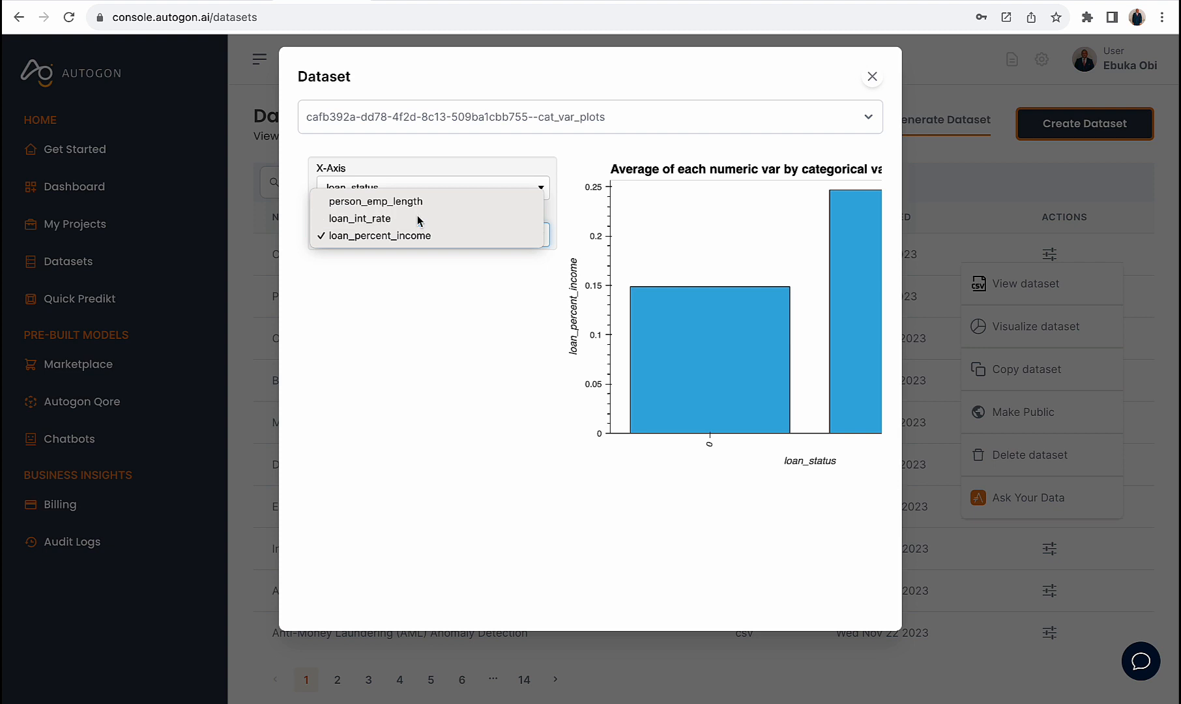
pyautogui.click(415, 219)
pyautogui.hscroll(3, 782, 374)
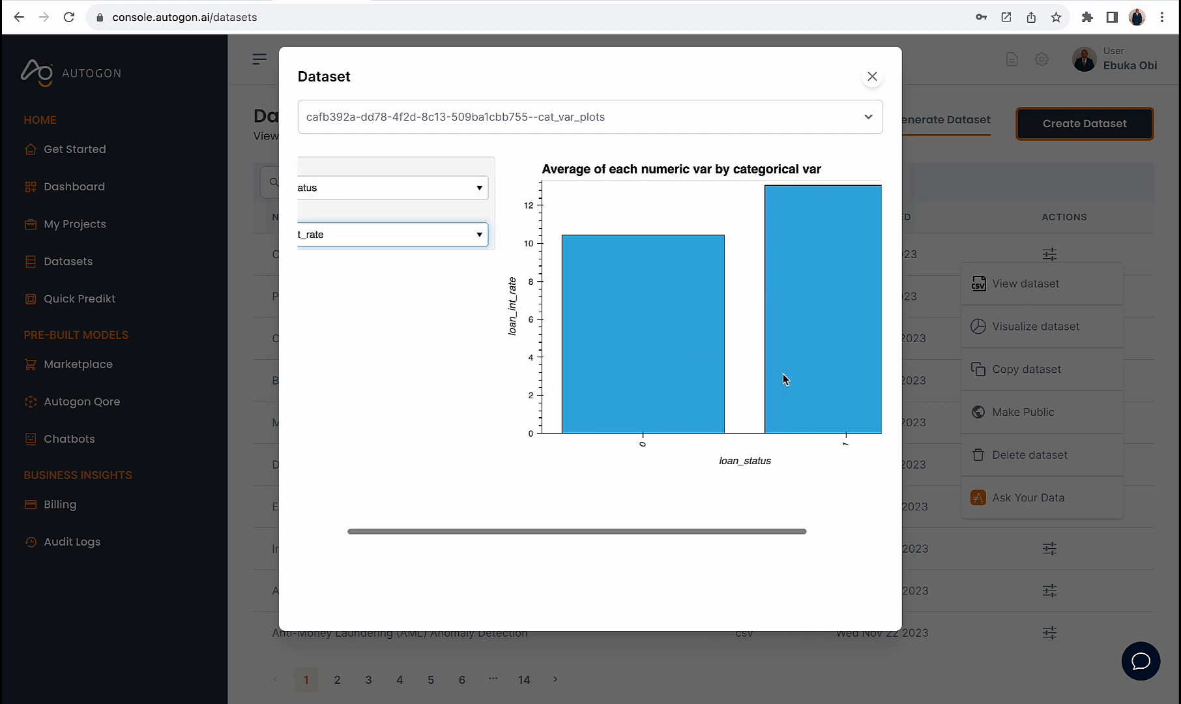
pyautogui.hscroll(-2, 782, 373)
pyautogui.hscroll(-1, 784, 379)
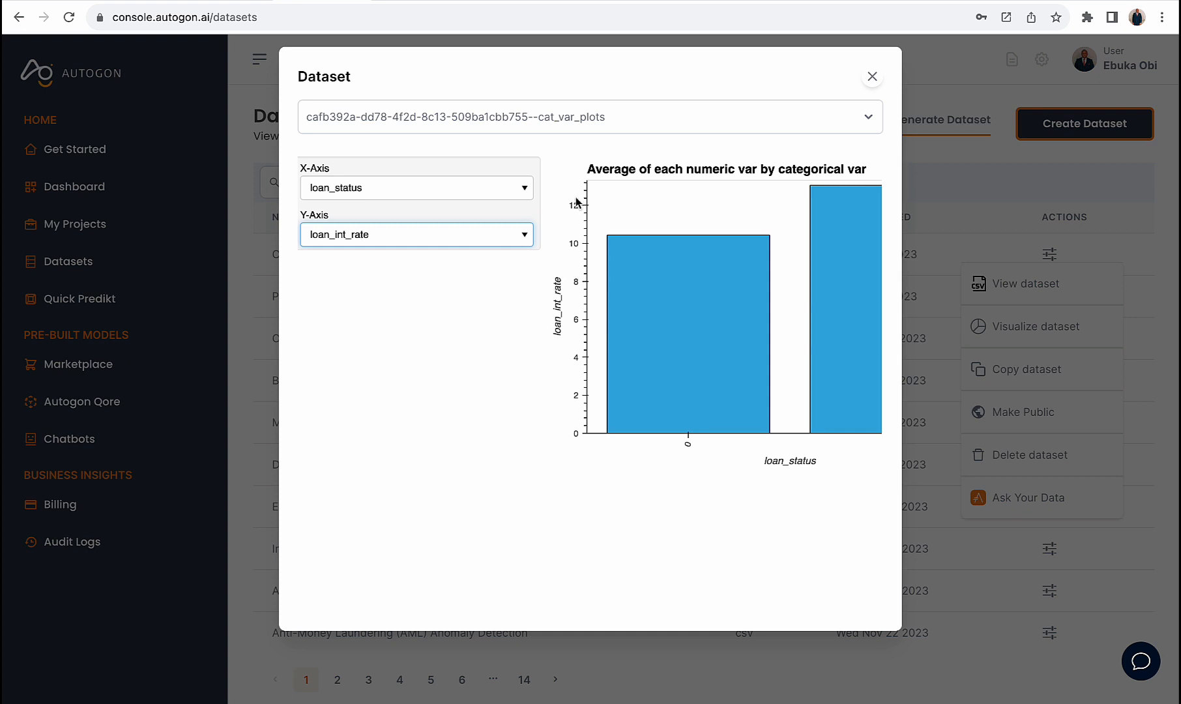
pyautogui.hscroll(4, 591, 281)
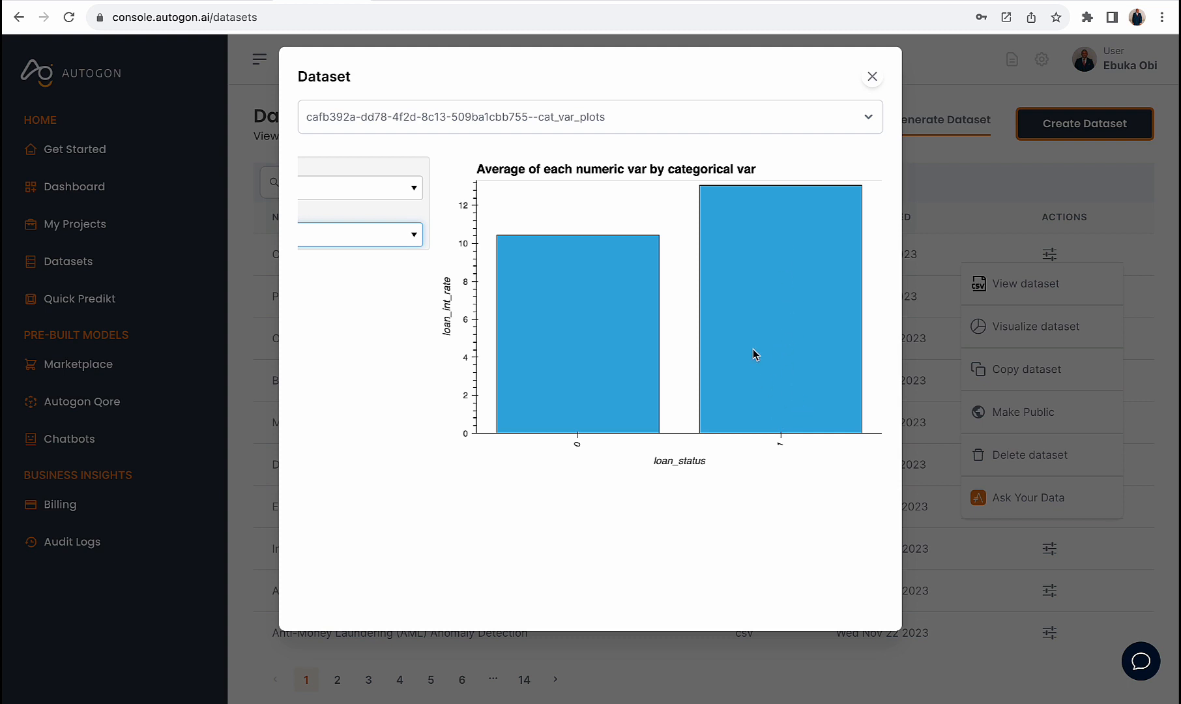
pyautogui.hscroll(-4, 753, 349)
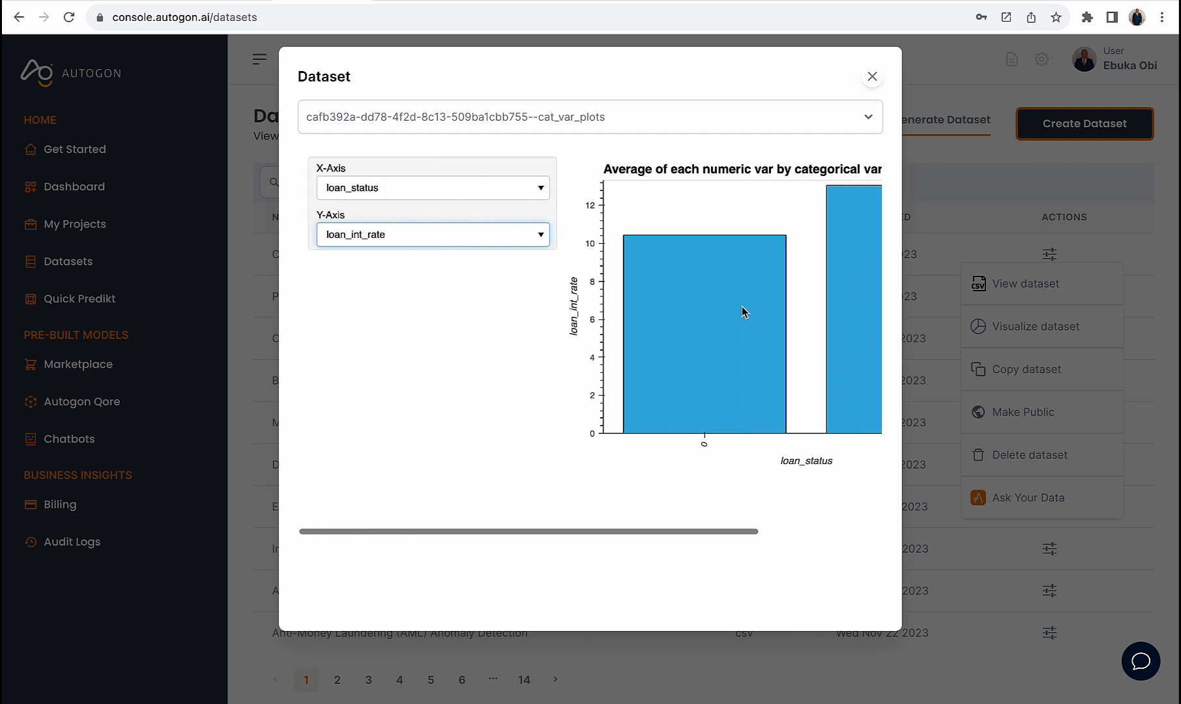
pyautogui.click(871, 78)
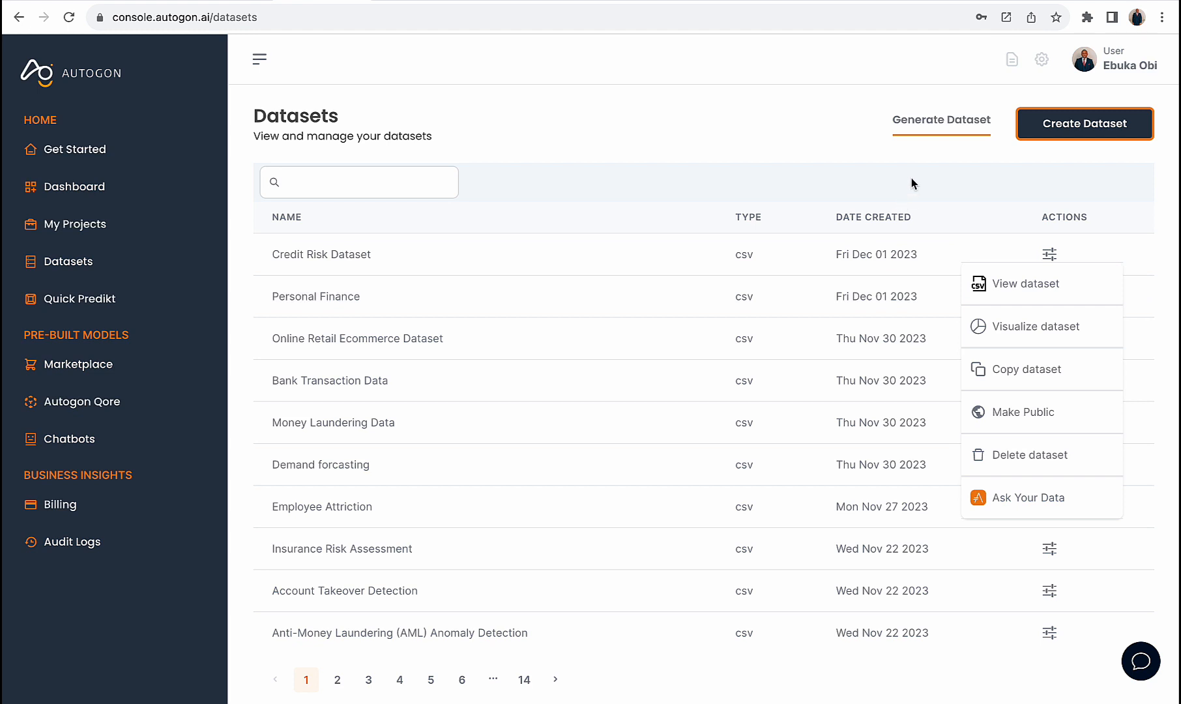
pyautogui.click(1050, 254)
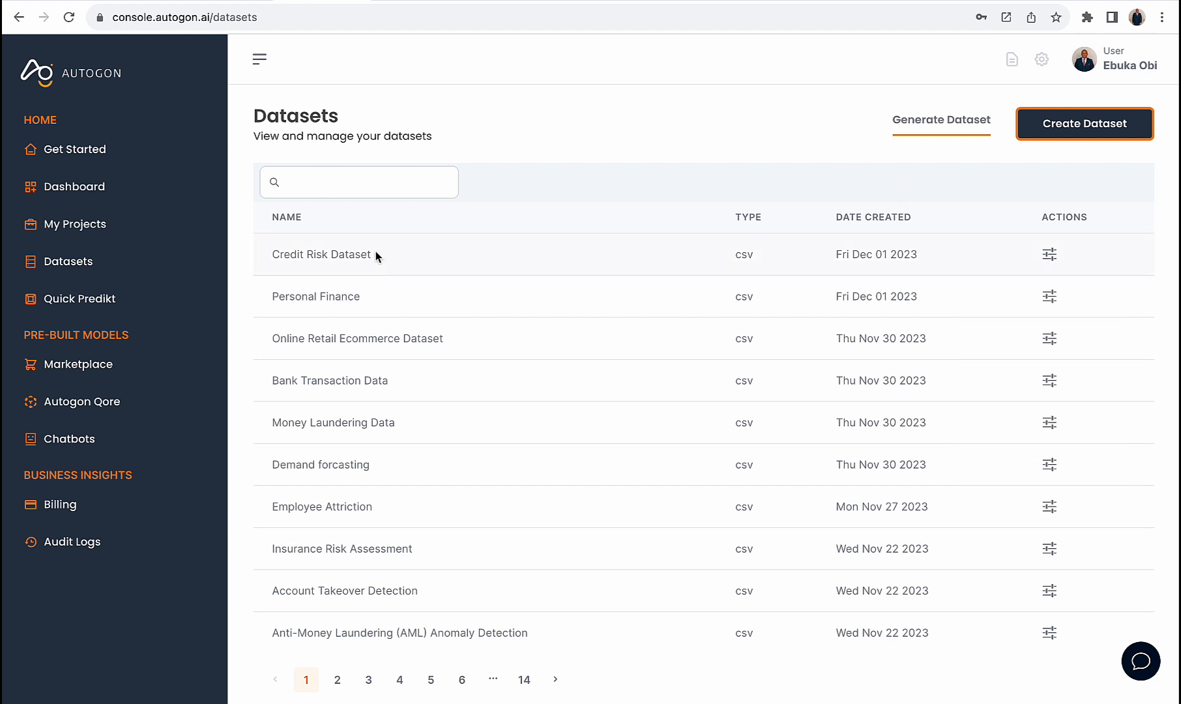
# - Create a new project named "Credit Risk" with the description "Credit Risk"
pyautogui.moveTo(331, 255); pyautogui.dragTo(278, 256)
pyautogui.click(90, 225)
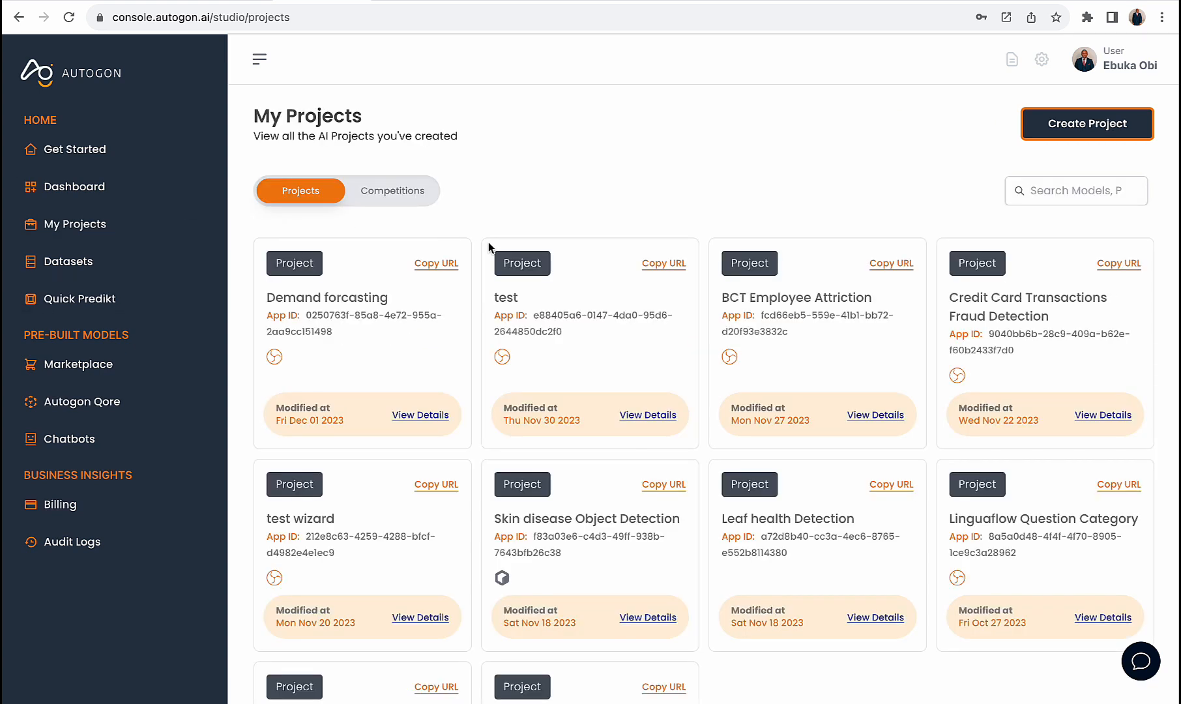
pyautogui.click(1084, 130)
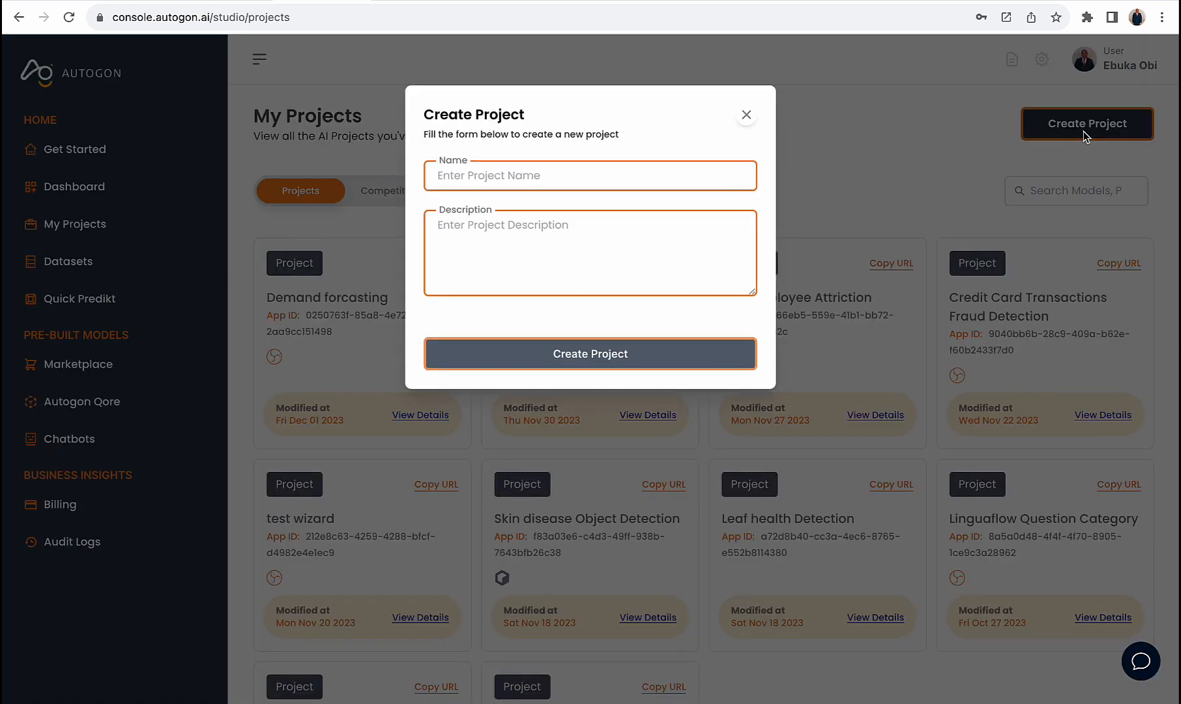
pyautogui.click(578, 174)
pyautogui.write('Credit Risk')
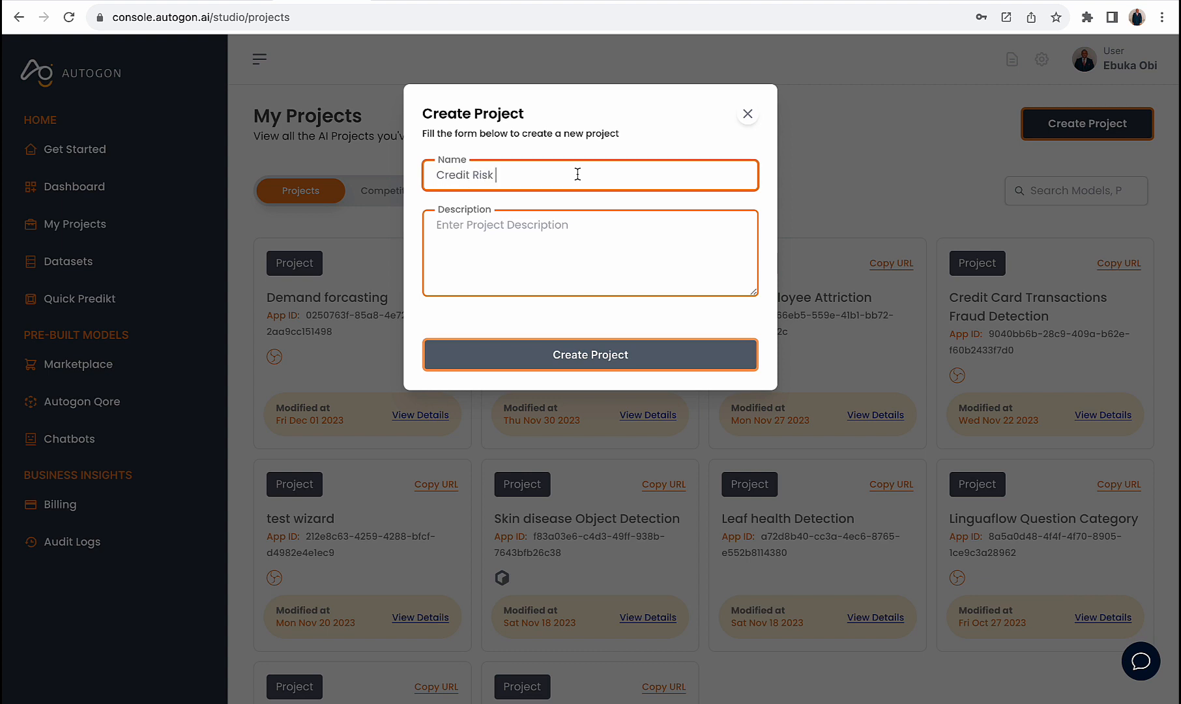
pyautogui.click(533, 219)
pyautogui.write('Credit Risk')
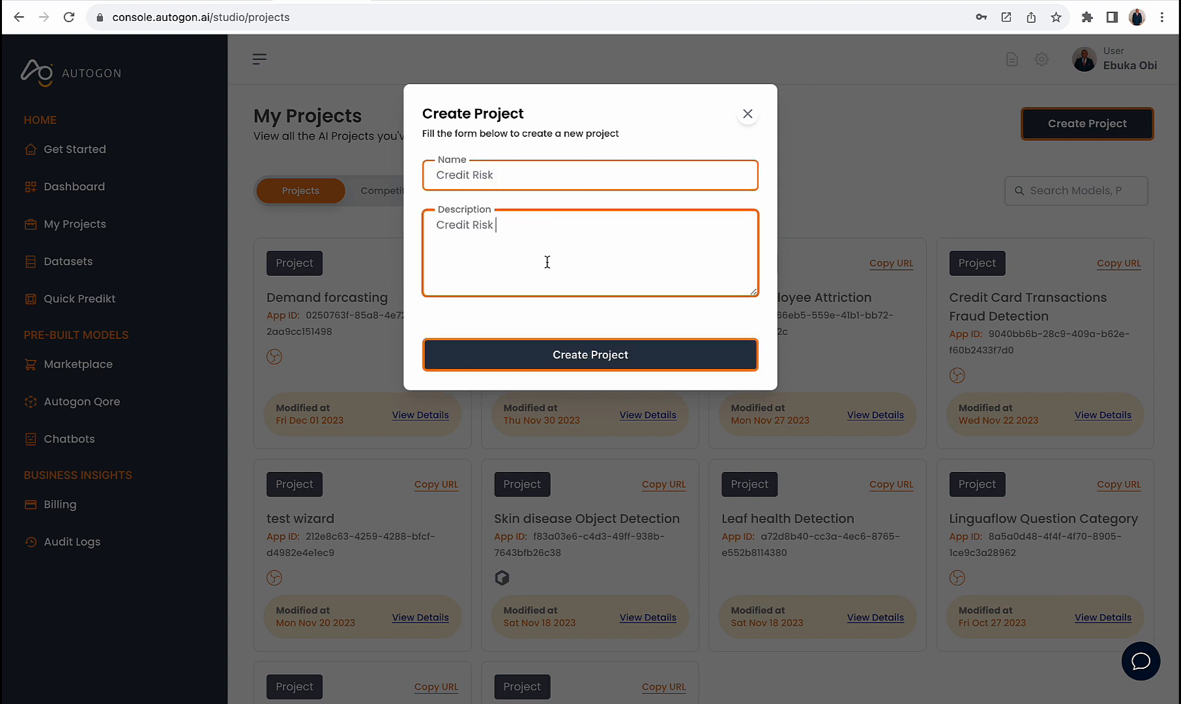
pyautogui.click(562, 356)
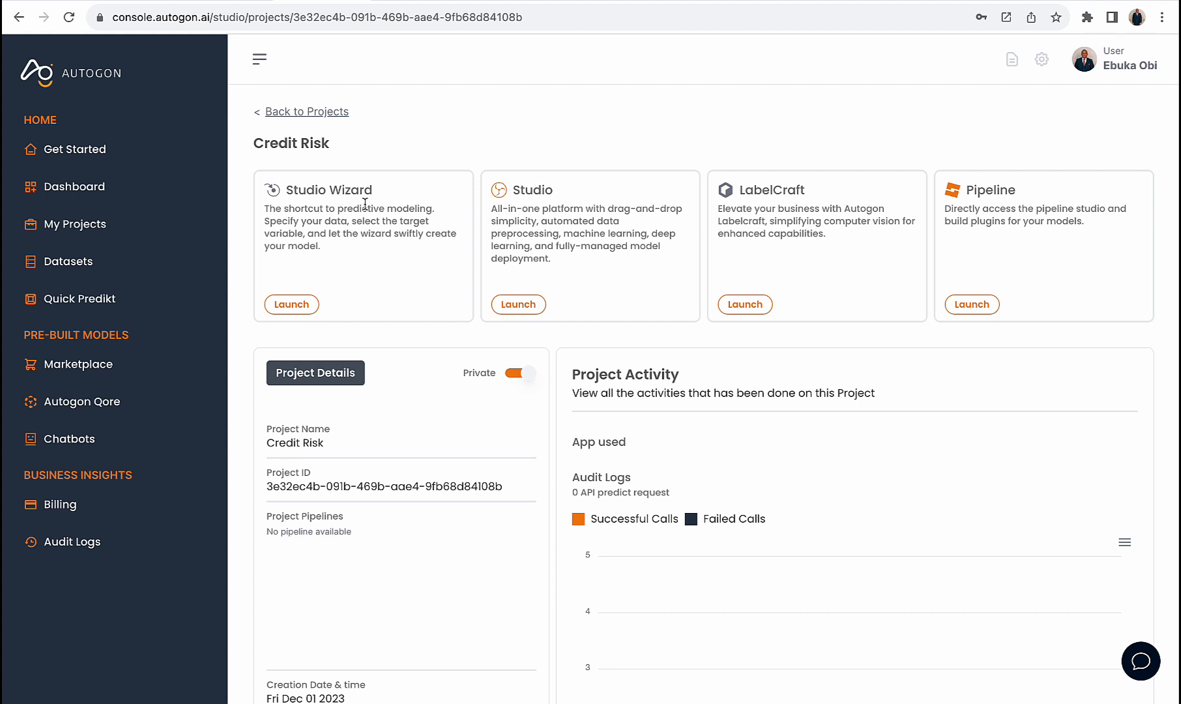
# - Read and compare the Studio Wizard and Studio descriptions on the Credit Risk project page
pyautogui.moveTo(343, 250); pyautogui.dragTo(287, 190)
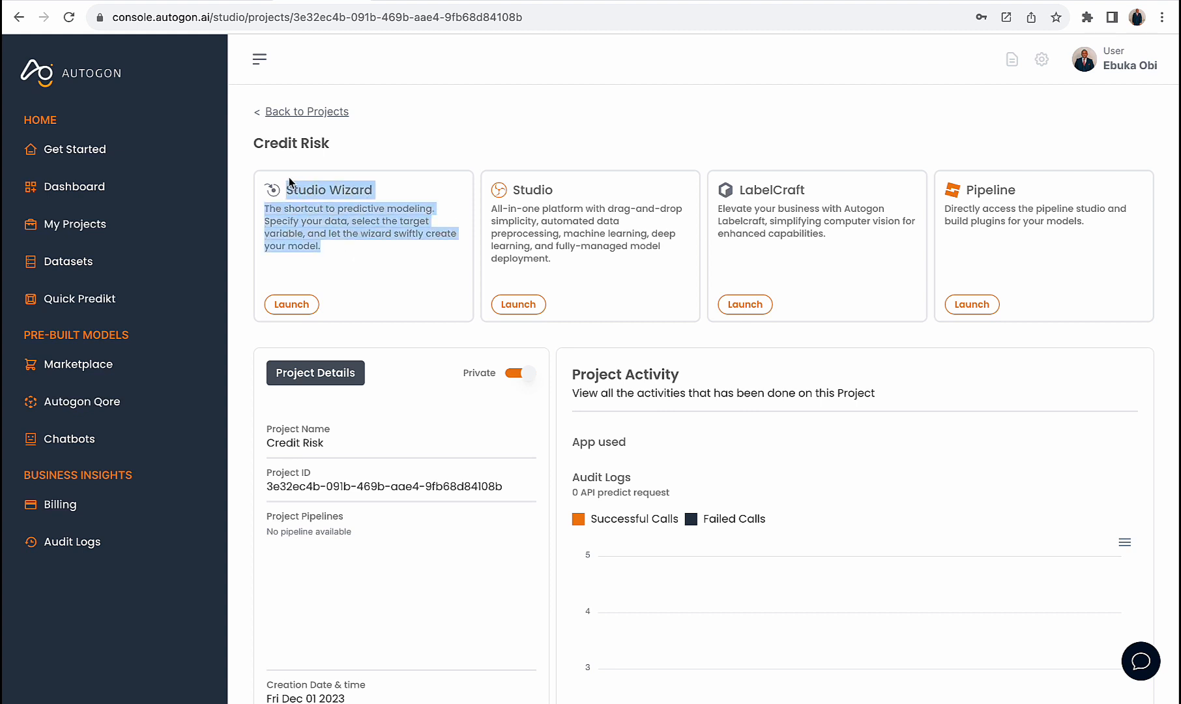
pyautogui.moveTo(344, 253); pyautogui.dragTo(280, 185)
pyautogui.moveTo(562, 257); pyautogui.dragTo(506, 191)
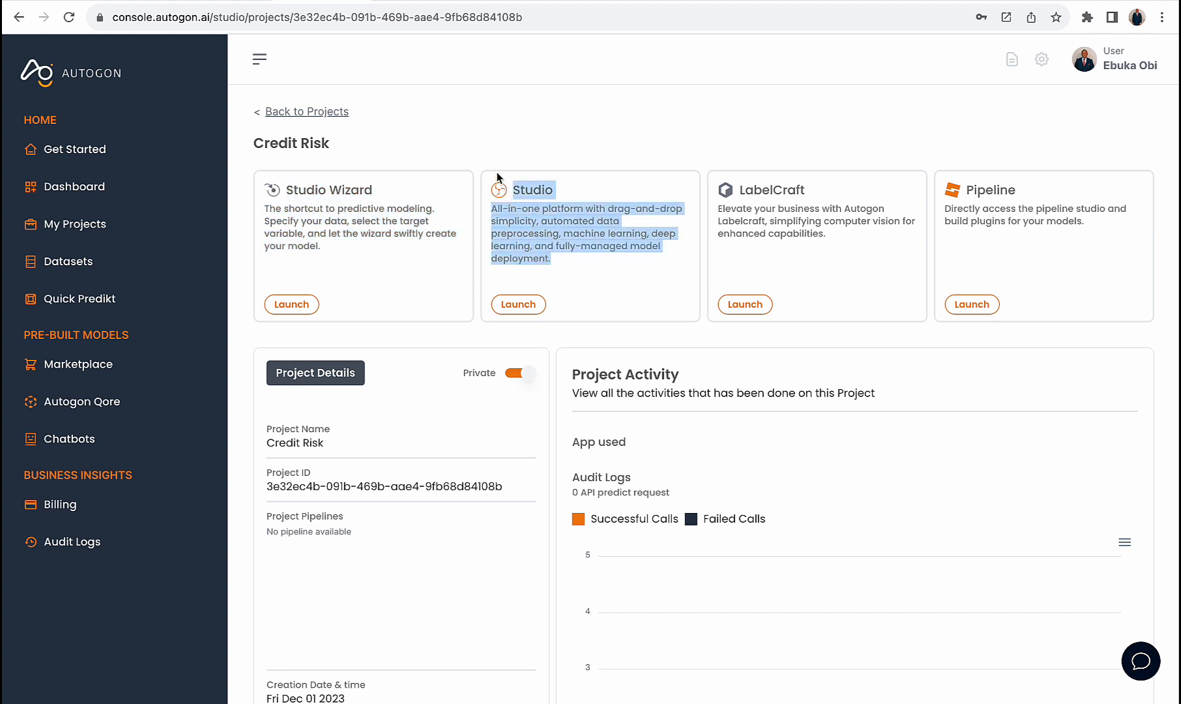
pyautogui.click(566, 242)
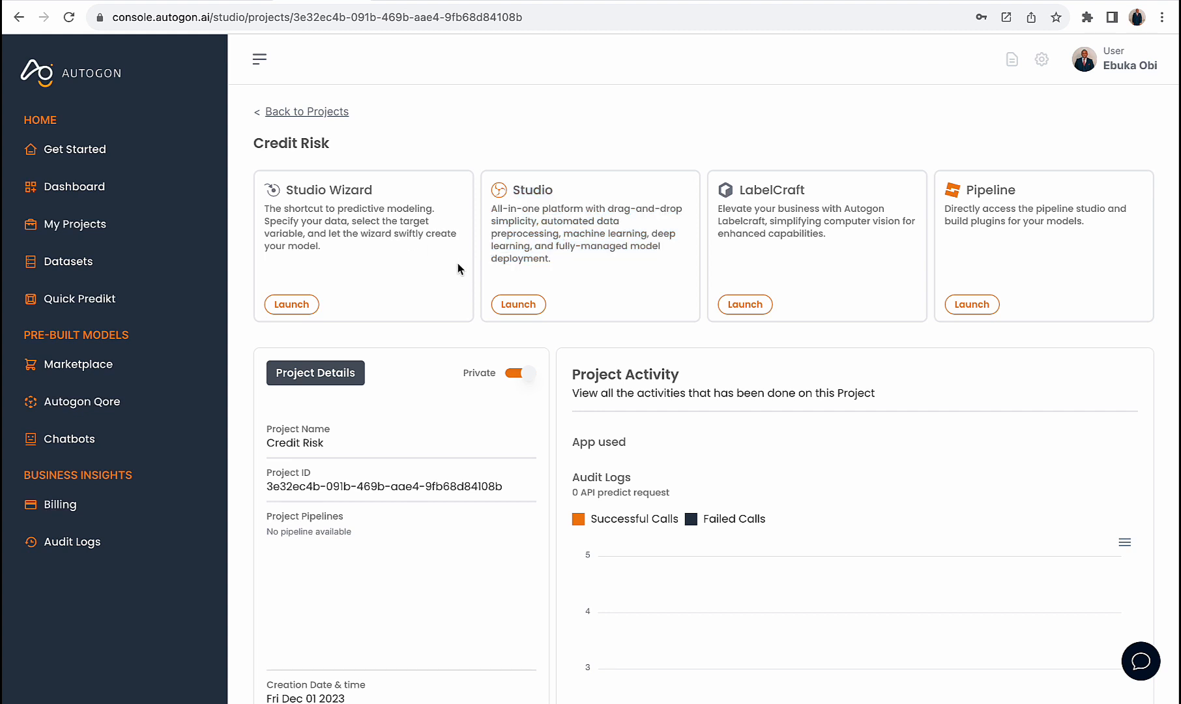
pyautogui.moveTo(343, 246); pyautogui.dragTo(292, 181)
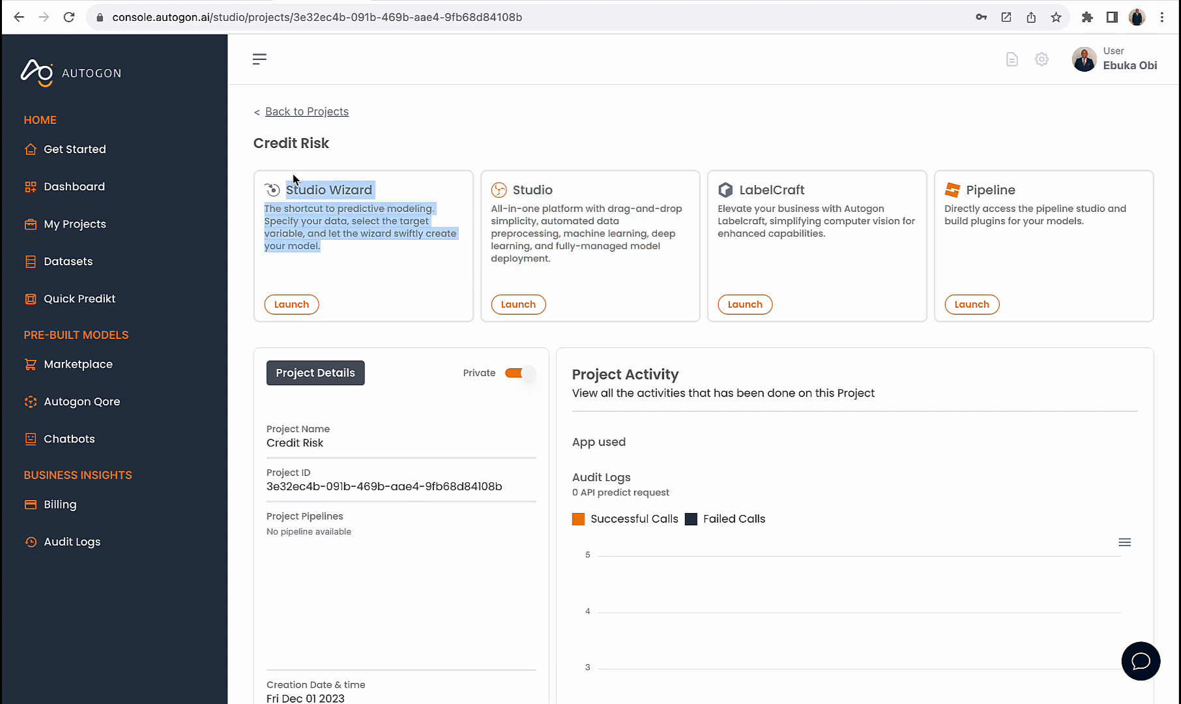
pyautogui.click(328, 248)
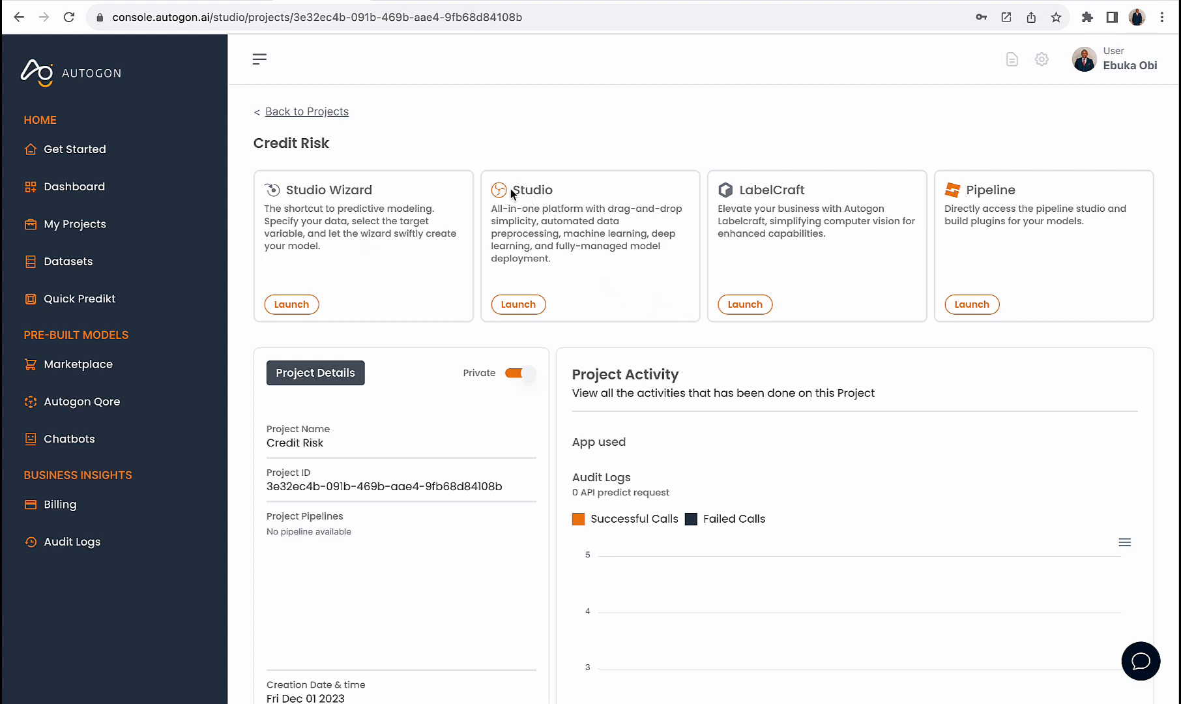
pyautogui.moveTo(512, 189); pyautogui.dragTo(570, 244)
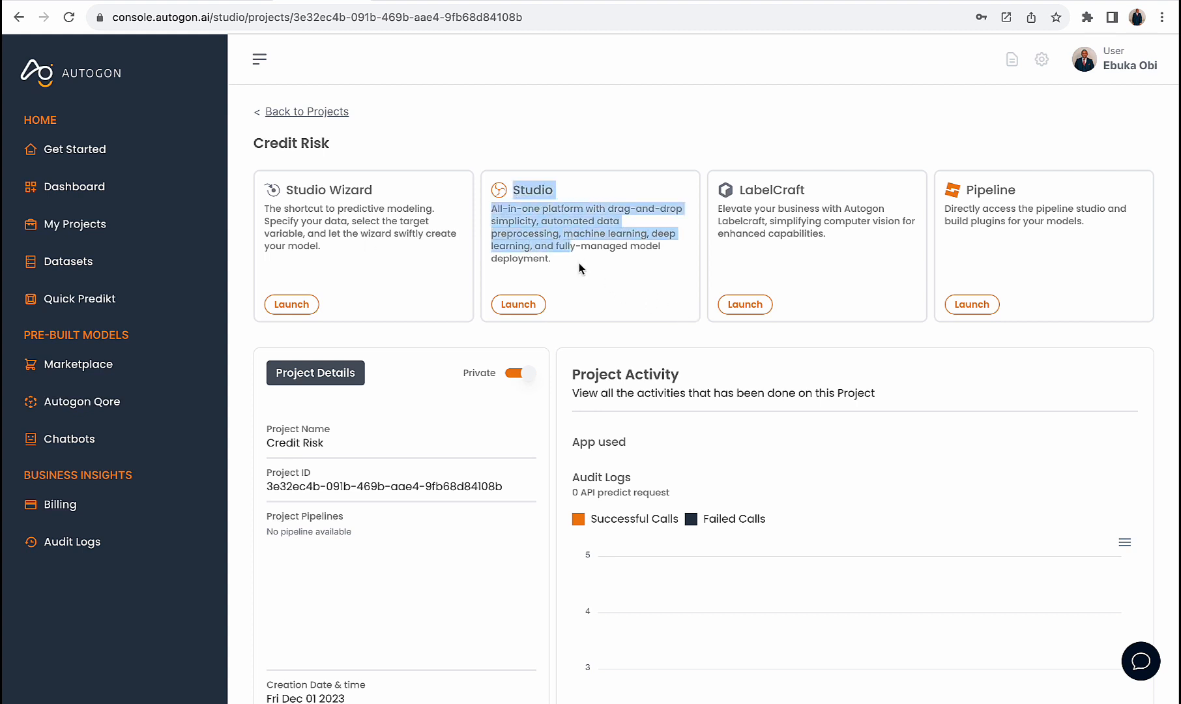
pyautogui.click(362, 255)
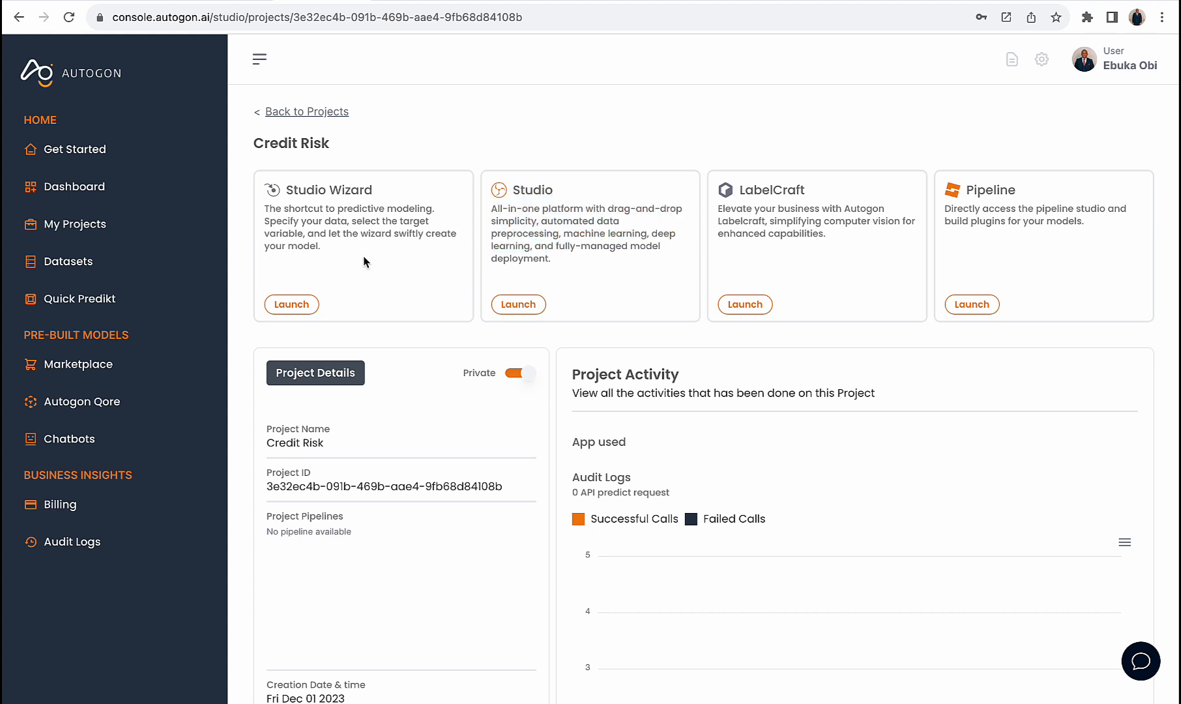
pyautogui.moveTo(347, 251); pyautogui.dragTo(286, 186)
pyautogui.click(330, 228)
# - Launch Studio Wizard for the project and load the existing Credit Risk Dataset into it
pyautogui.click(298, 308)
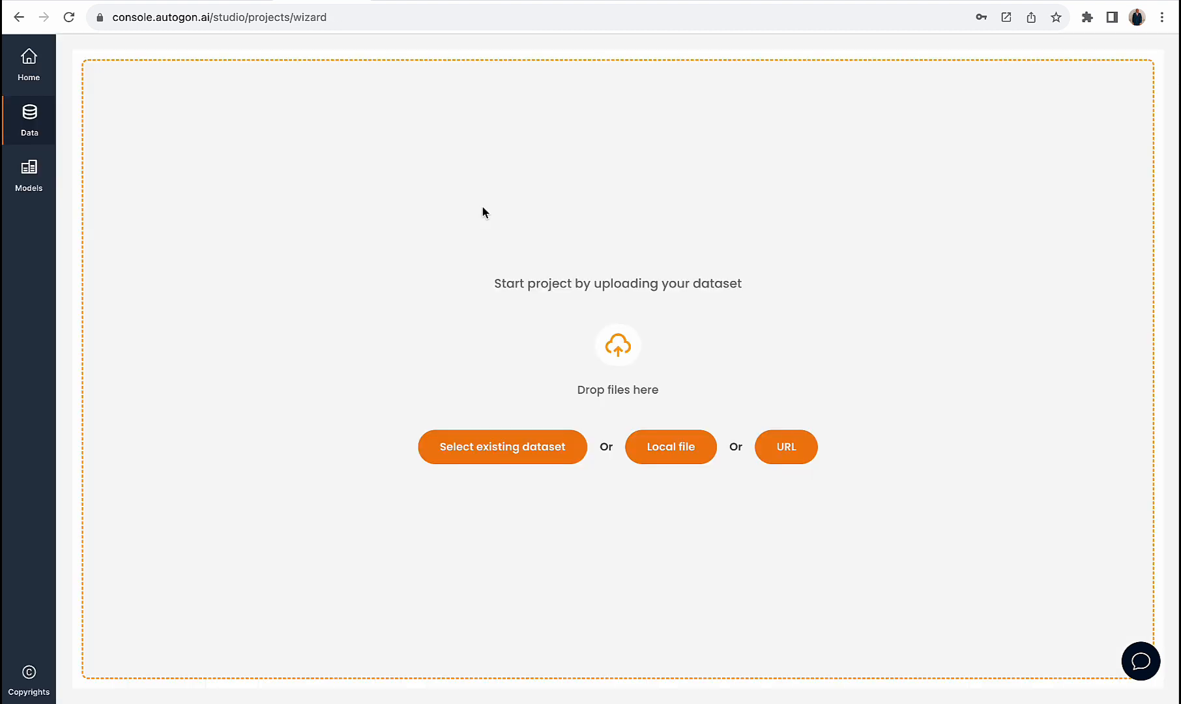
pyautogui.click(511, 447)
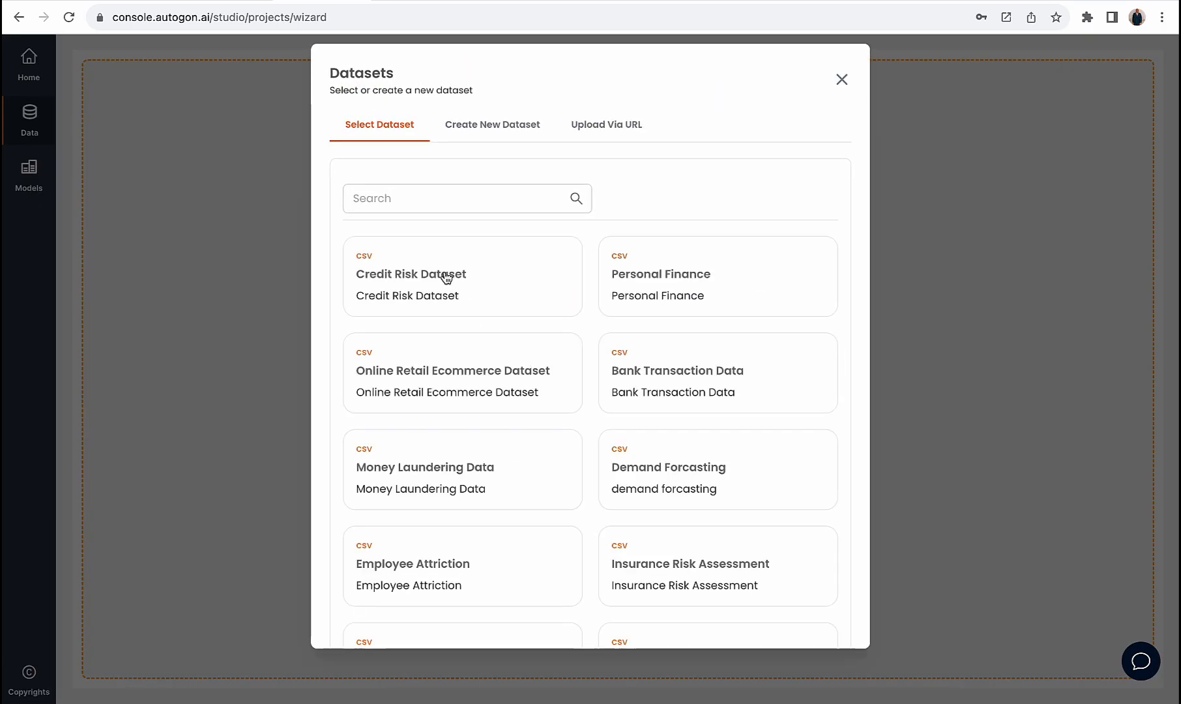
pyautogui.click(444, 271)
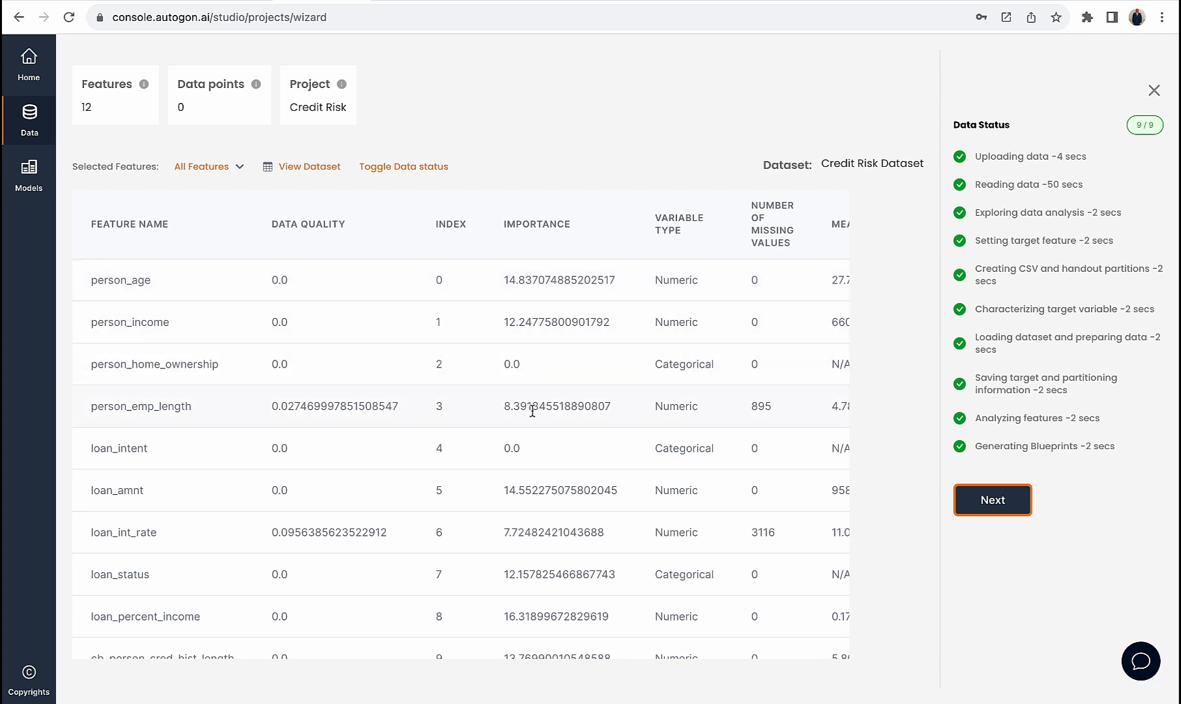
# - Review the analyzed feature table and check the importance value of loan_percent_income
pyautogui.scroll(-3, 577, 478)
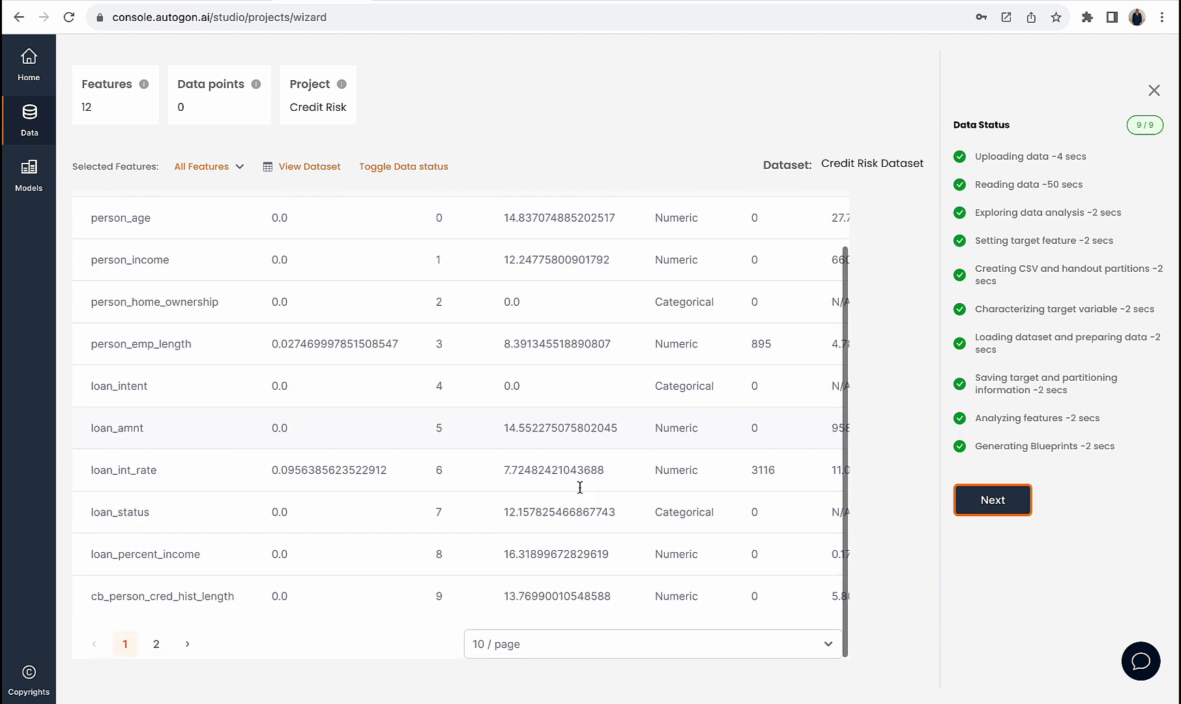
pyautogui.moveTo(208, 558); pyautogui.dragTo(85, 557)
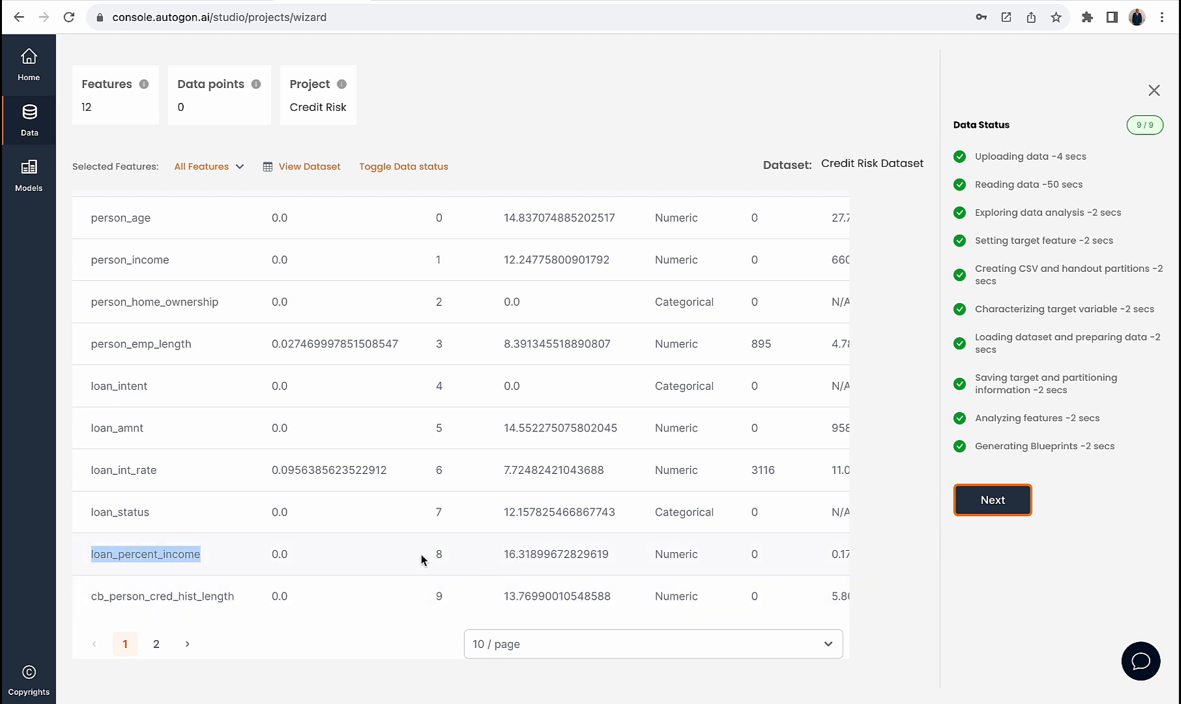
pyautogui.moveTo(496, 555); pyautogui.dragTo(613, 558)
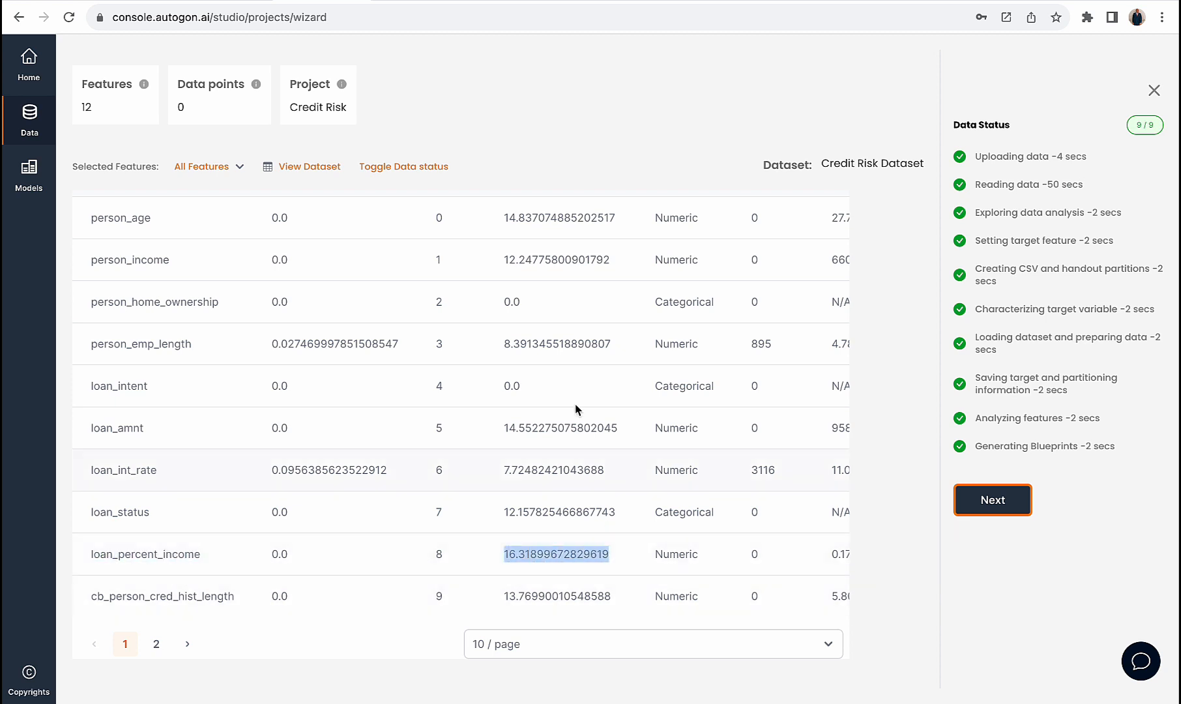
# - Compare the importance values of person_age, person_income, person_emp_length and loan_amnt, and check the features on the second page
pyautogui.scroll(1, 573, 398)
pyautogui.moveTo(505, 262); pyautogui.dragTo(632, 266)
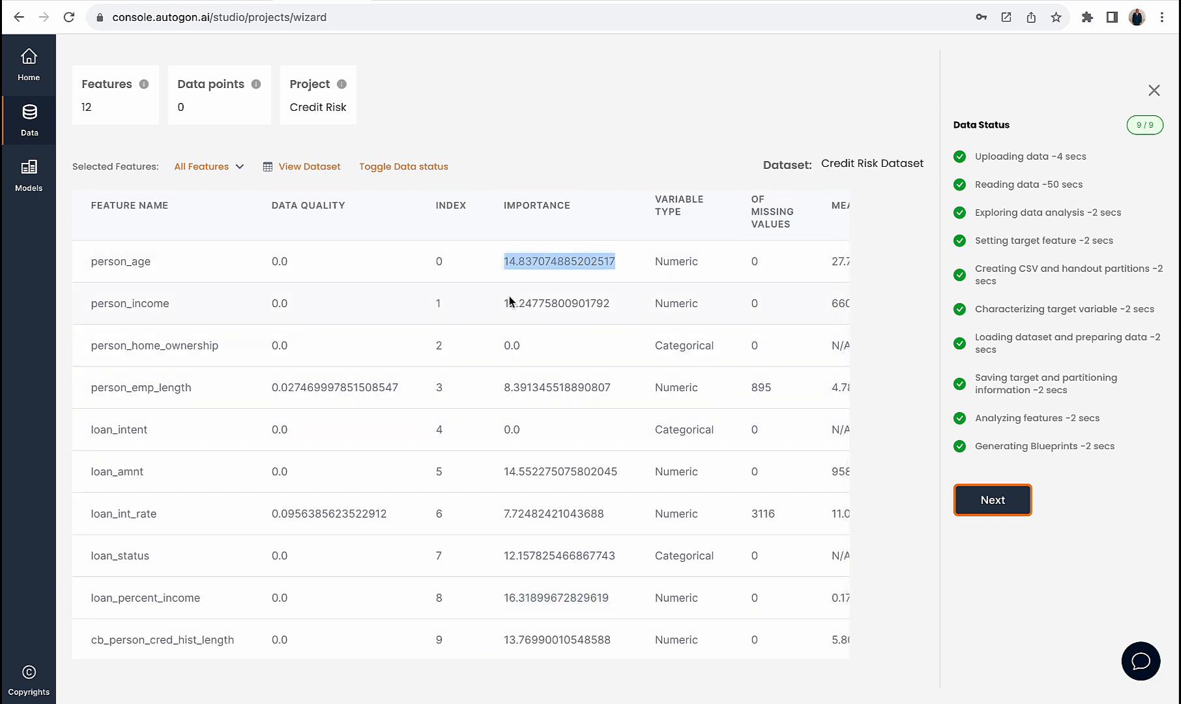
pyautogui.moveTo(507, 299); pyautogui.dragTo(650, 319)
pyautogui.moveTo(502, 387); pyautogui.dragTo(593, 388)
pyautogui.scroll(-1, 601, 465)
pyautogui.moveTo(502, 436); pyautogui.dragTo(615, 436)
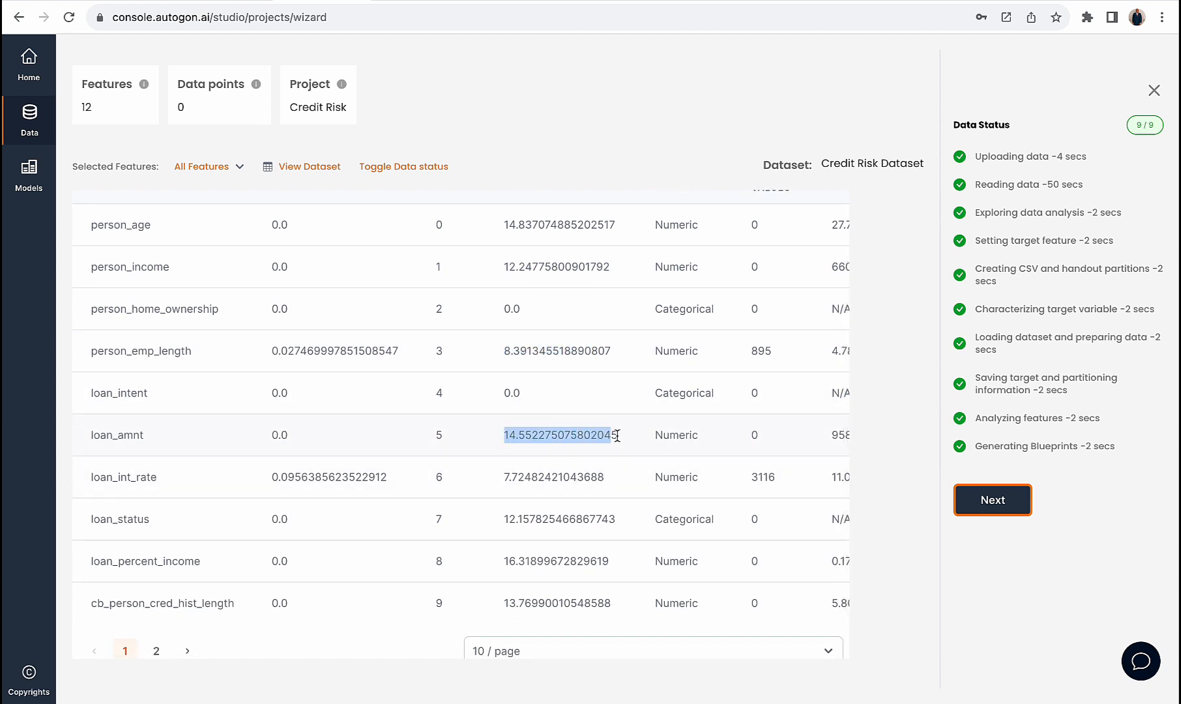
pyautogui.scroll(-1, 603, 547)
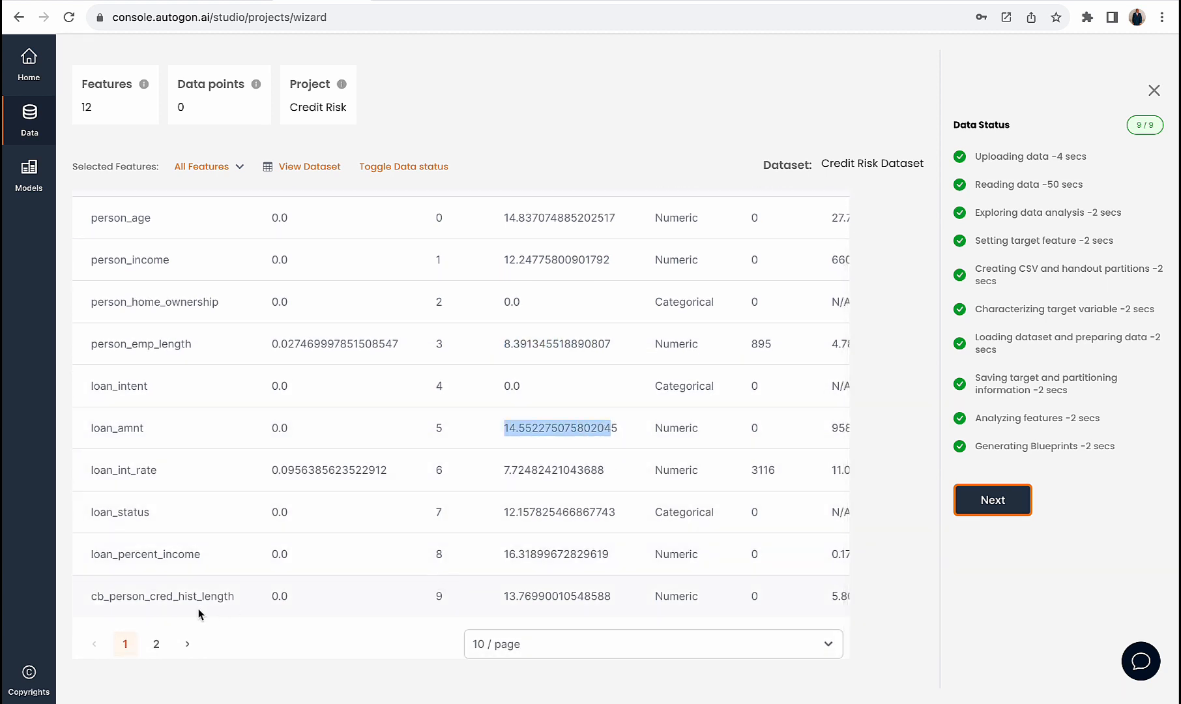
pyautogui.click(157, 644)
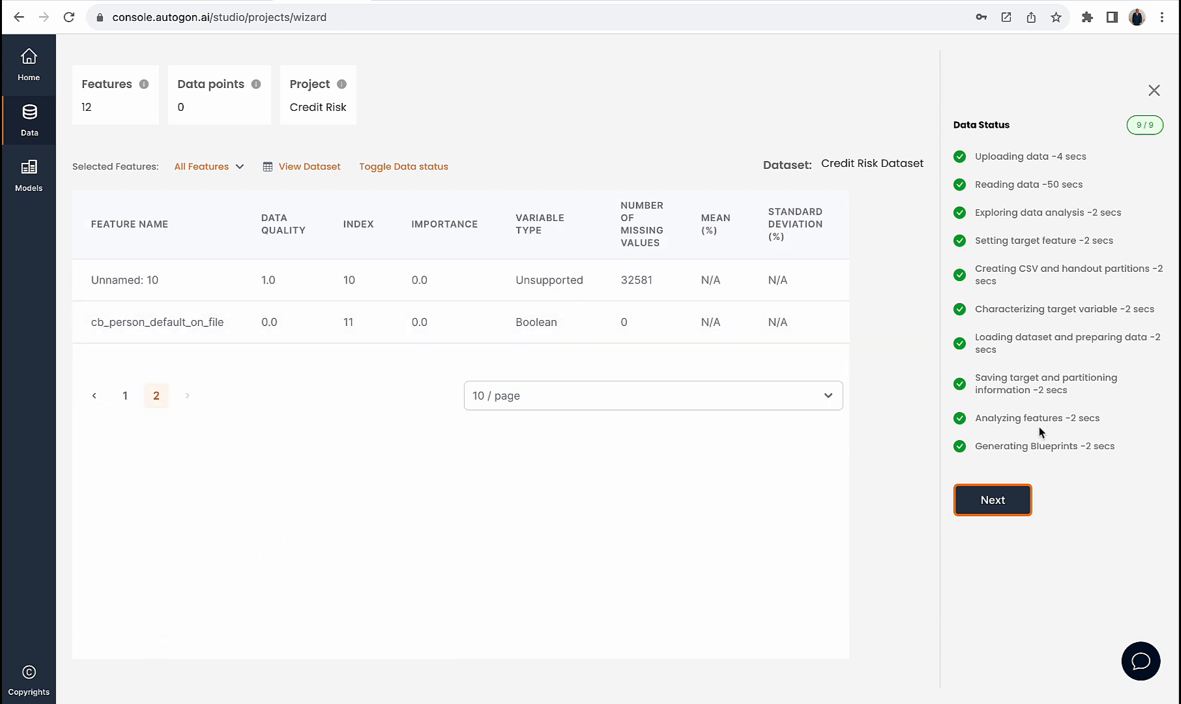
# - Continue to model training and examine the cb_person_default_on_file column in the dataset preview
pyautogui.click(993, 500)
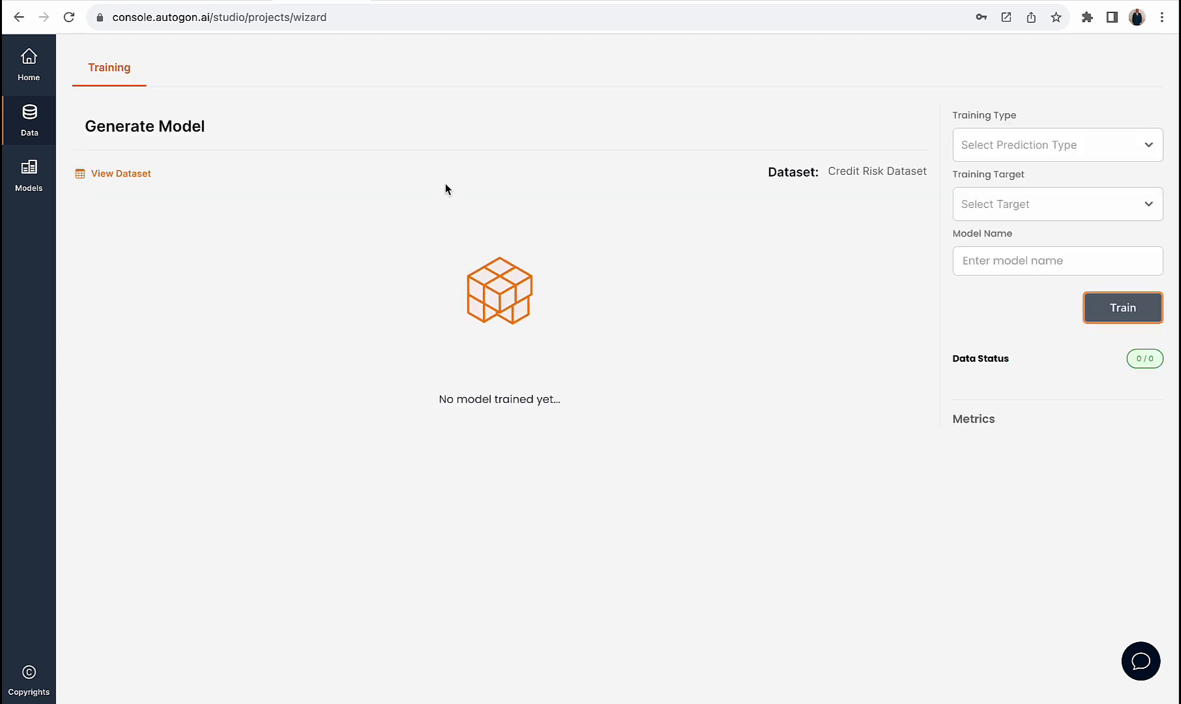
pyautogui.click(138, 173)
pyautogui.hscroll(10, 694, 275)
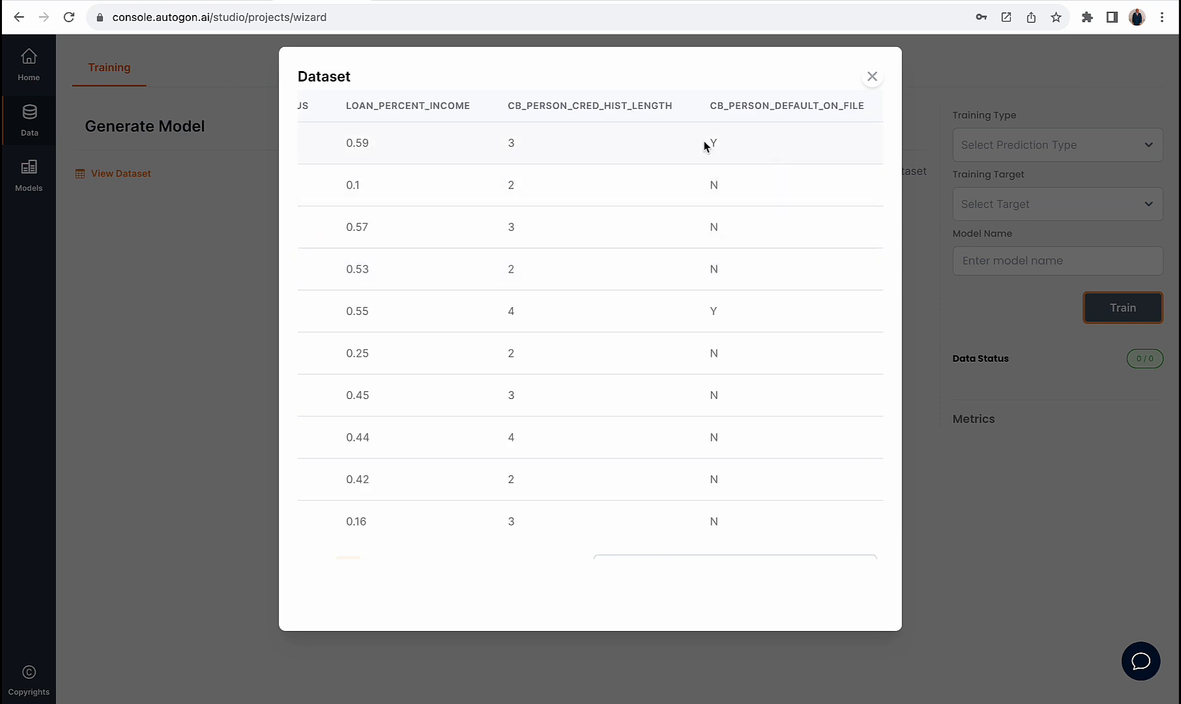
pyautogui.doubleClick(717, 143)
pyautogui.click(717, 184)
pyautogui.moveTo(708, 103); pyautogui.dragTo(854, 99)
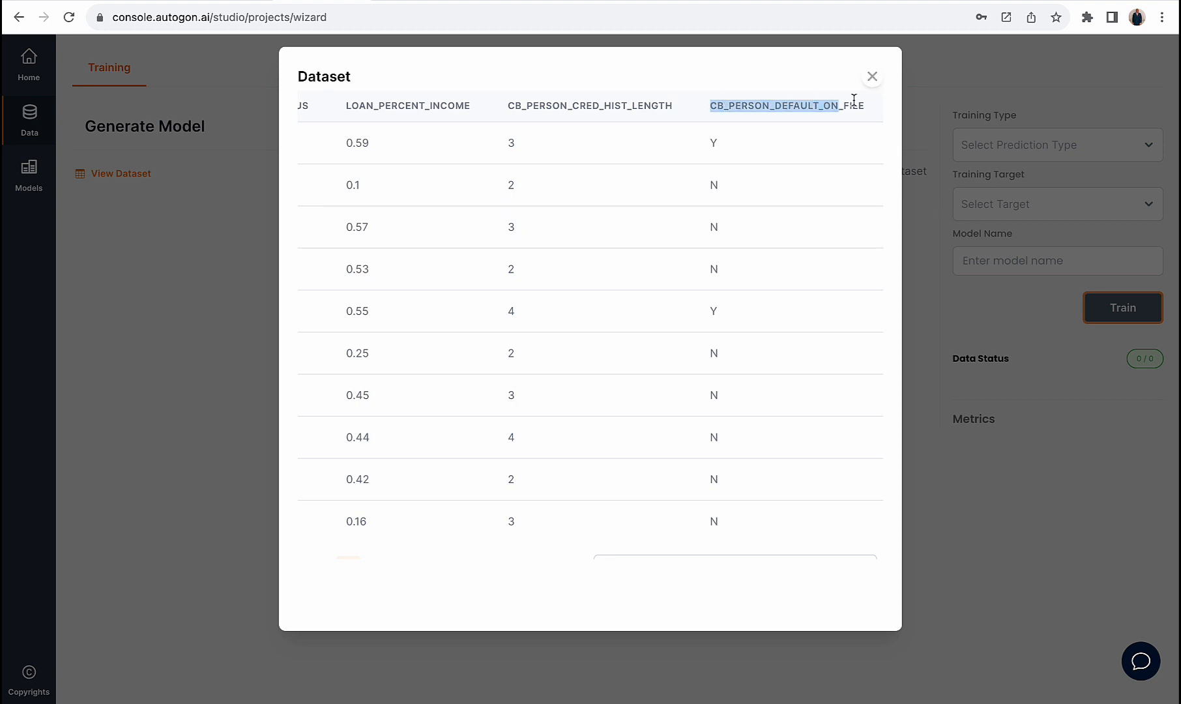
pyautogui.moveTo(711, 105); pyautogui.dragTo(872, 92)
pyautogui.click(872, 77)
# - Train a Classification model named "creditdefault" with cb person default on file as the training target
pyautogui.click(1035, 153)
pyautogui.click(1012, 186)
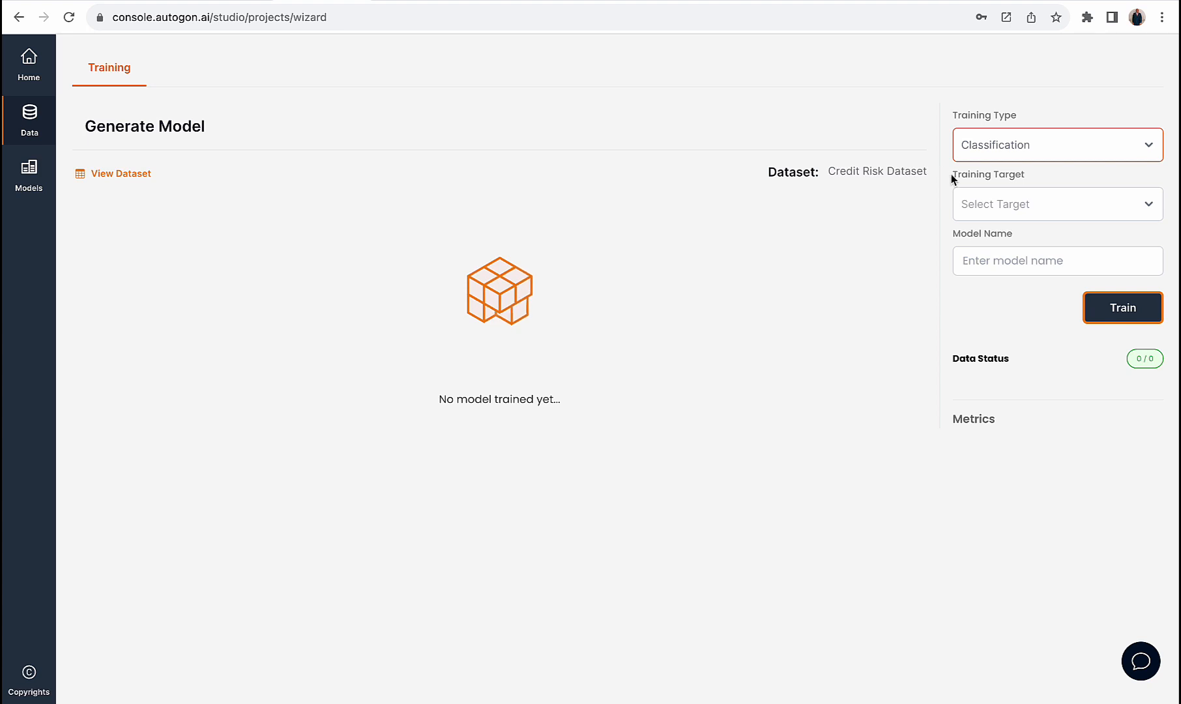
pyautogui.click(1003, 209)
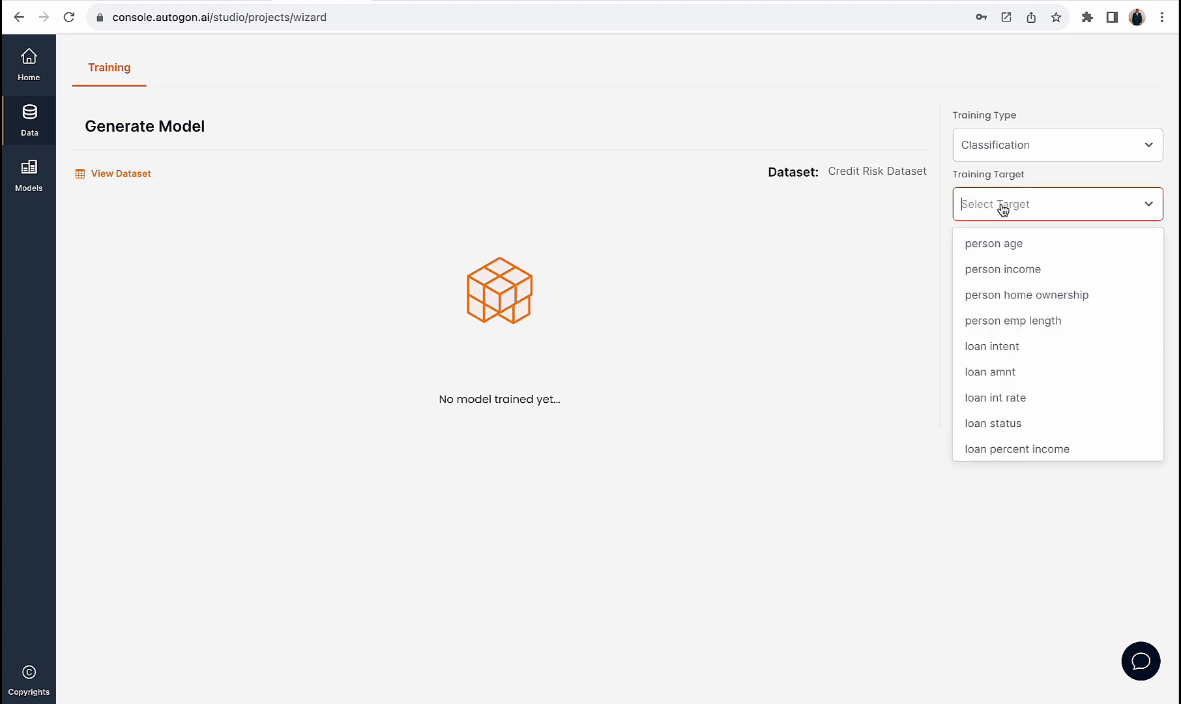
pyautogui.scroll(-2, 1008, 396)
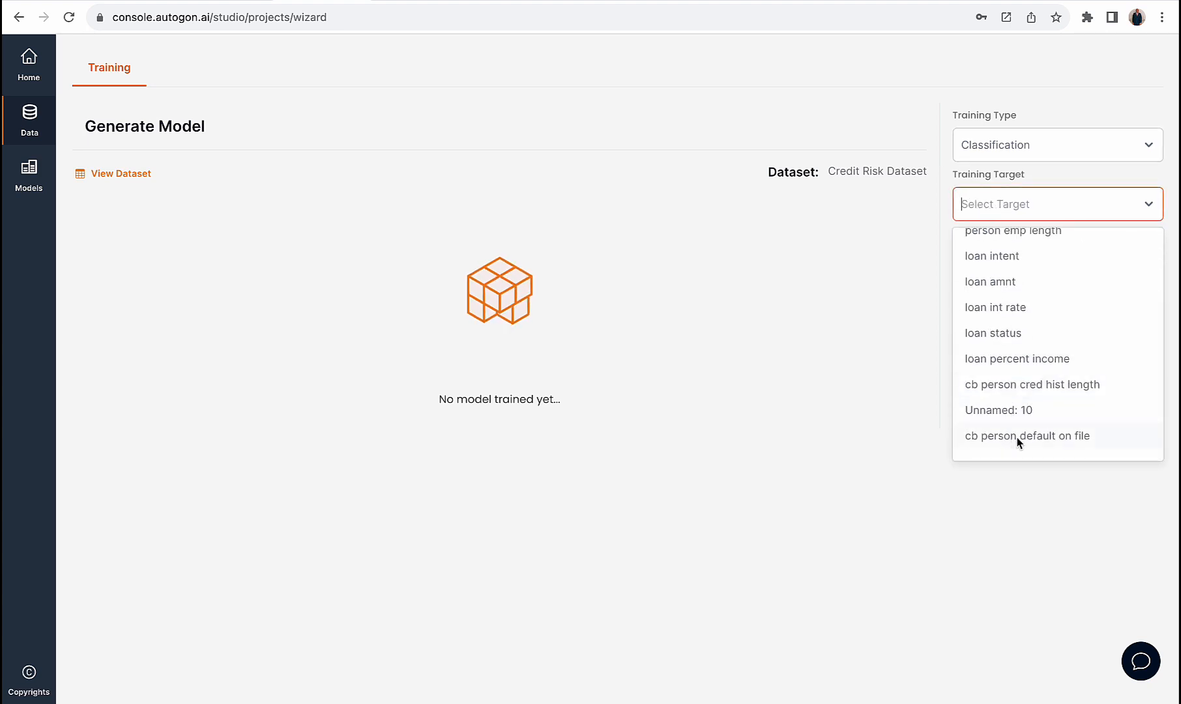
pyautogui.click(1012, 437)
pyautogui.click(1007, 261)
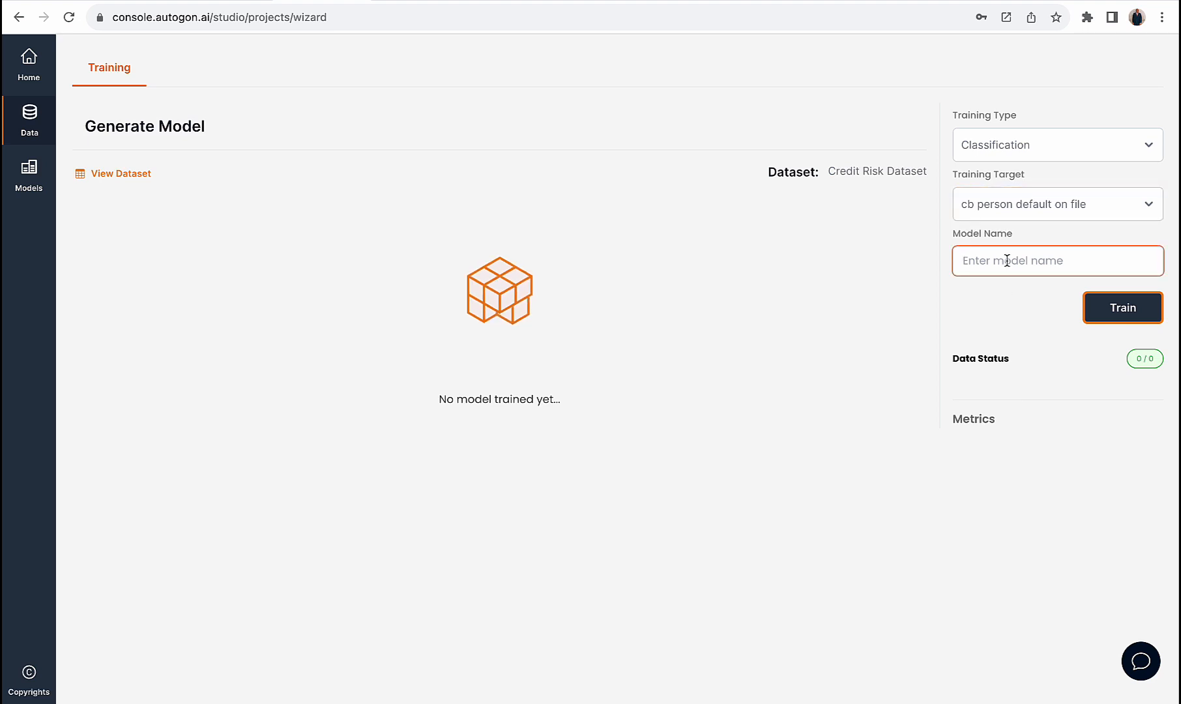
pyautogui.write('creditdefault')
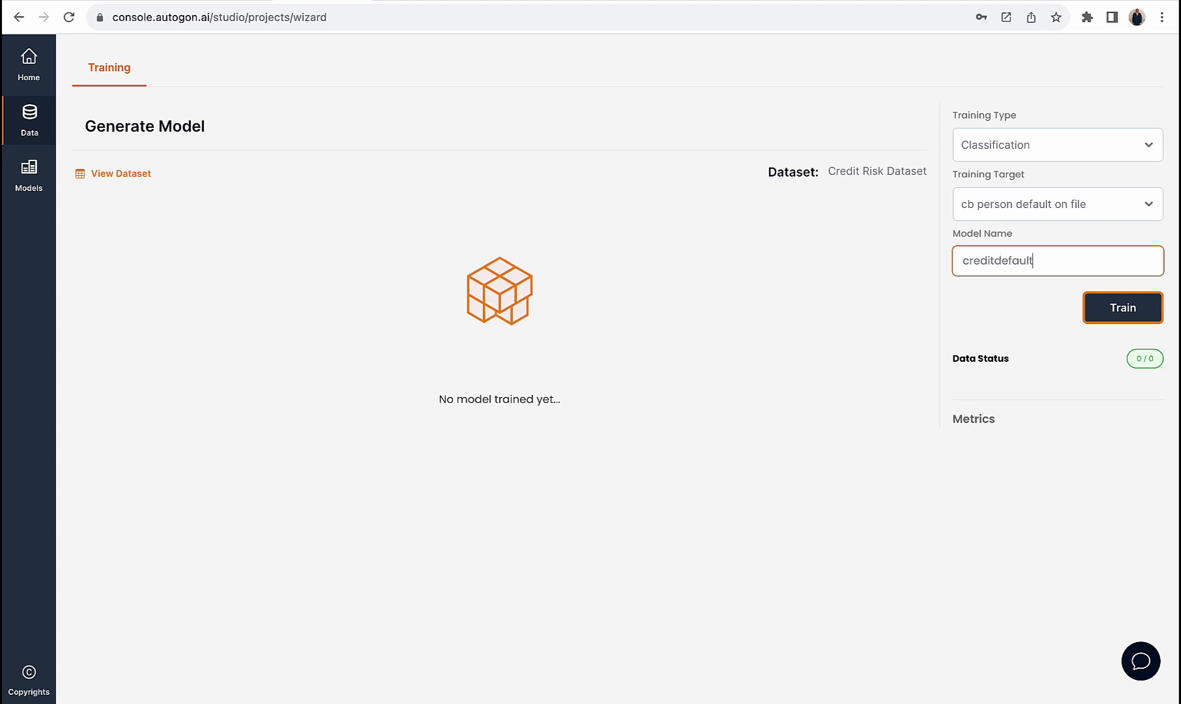
pyautogui.click(1098, 301)
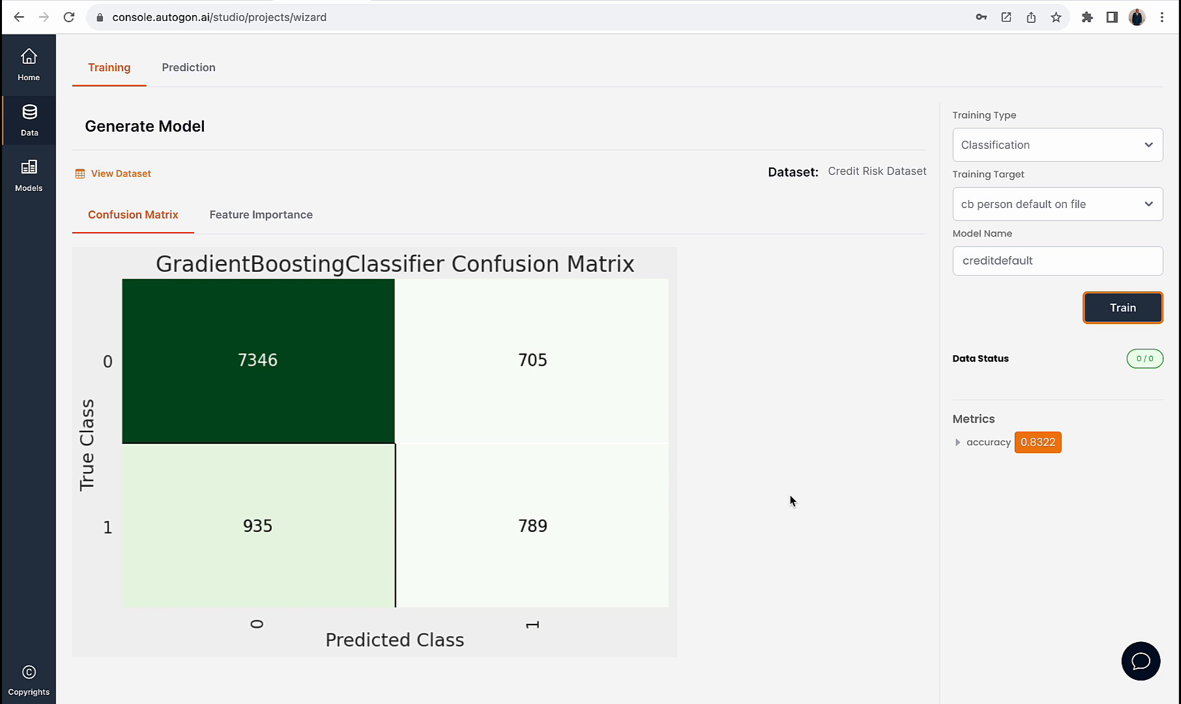
# - Review the trained model's feature importance plot and confusion matrix, and open its prediction page
pyautogui.click(254, 219)
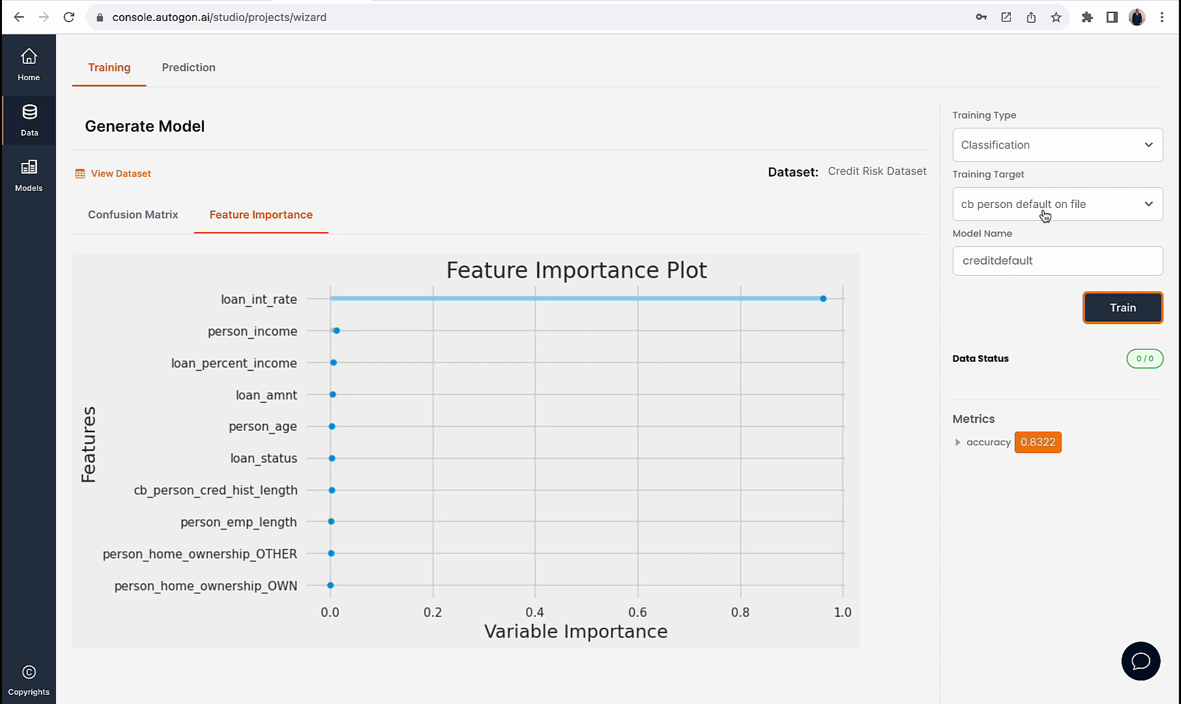
pyautogui.click(155, 224)
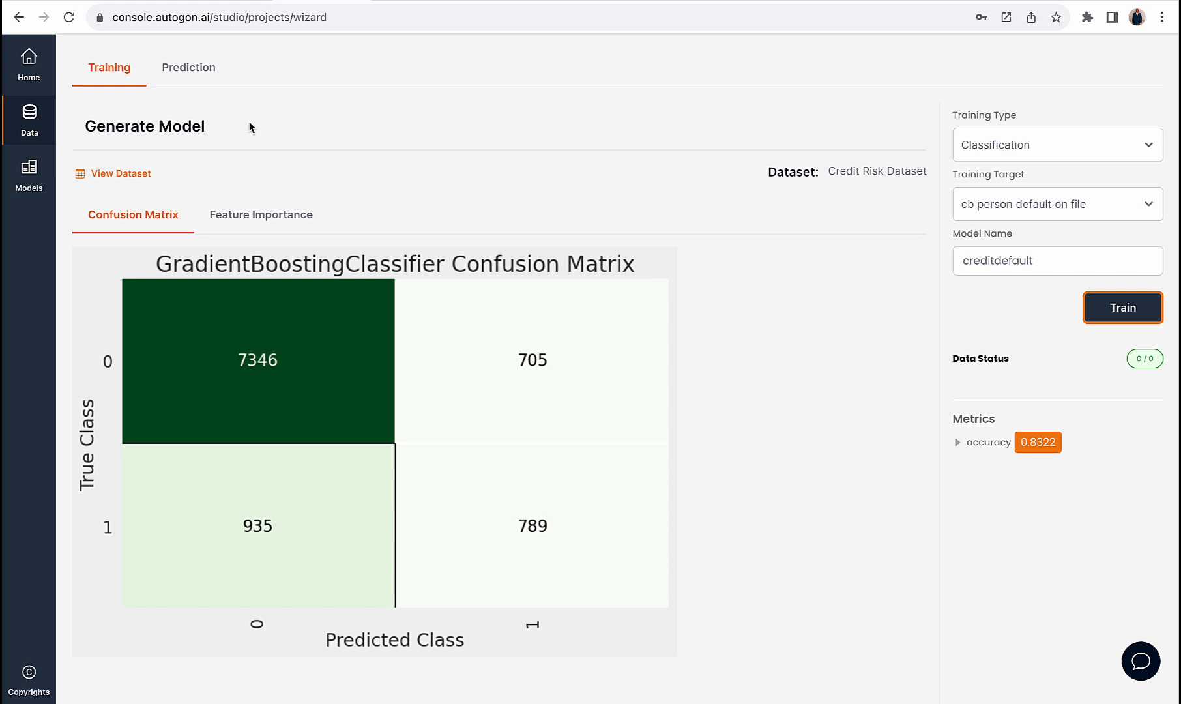
pyautogui.click(185, 66)
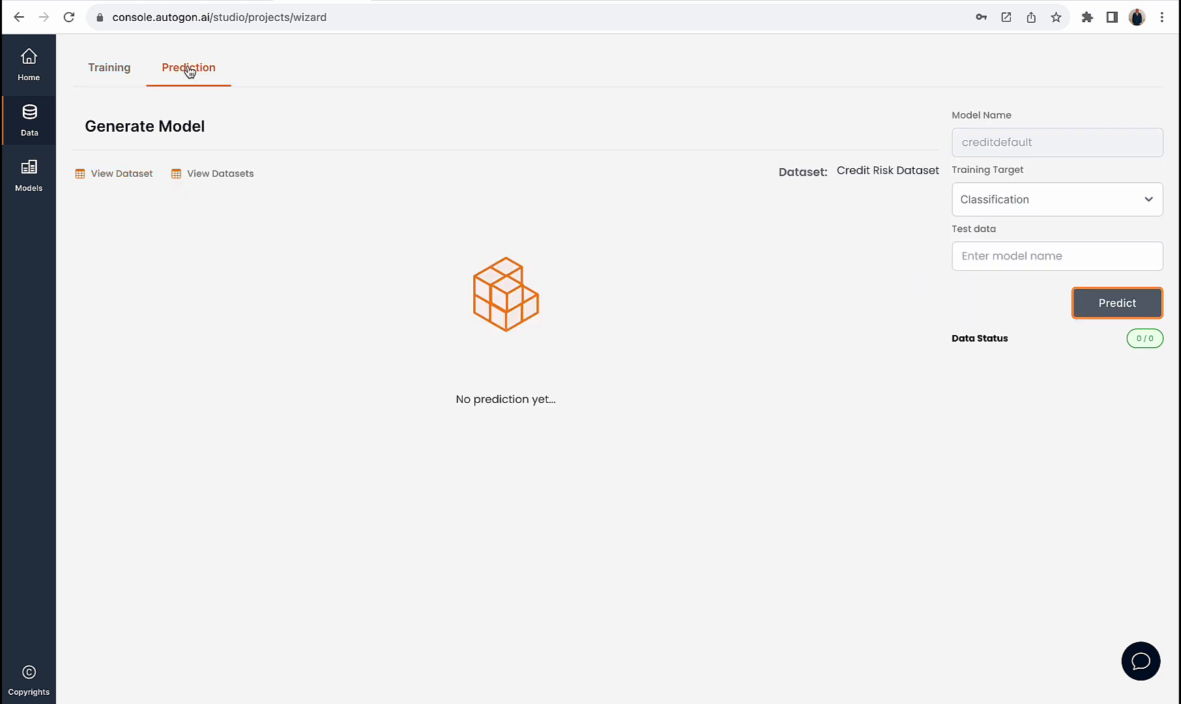
pyautogui.click(975, 256)
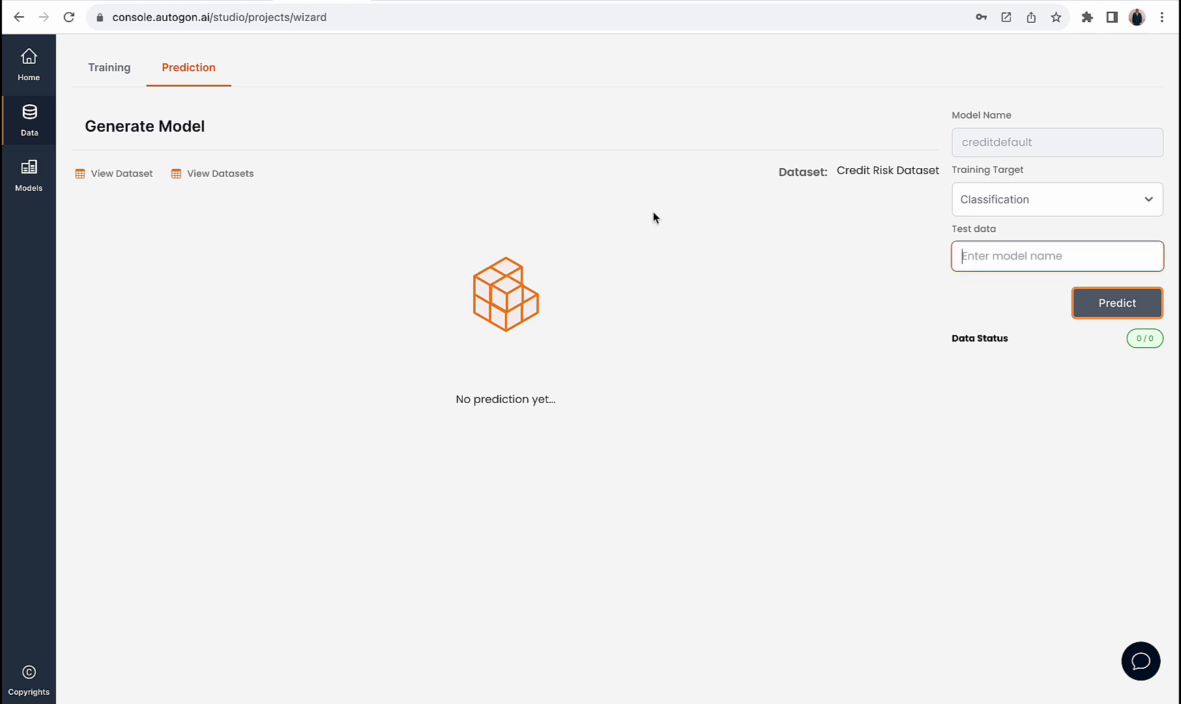
# - Copy the record 25,9600,MORTGAGE,1,MEDICAL,5500,12.87,1,0.57,3 from the raw dataset CSV, leaving out its default-on-file value
pyautogui.click(403, 1)
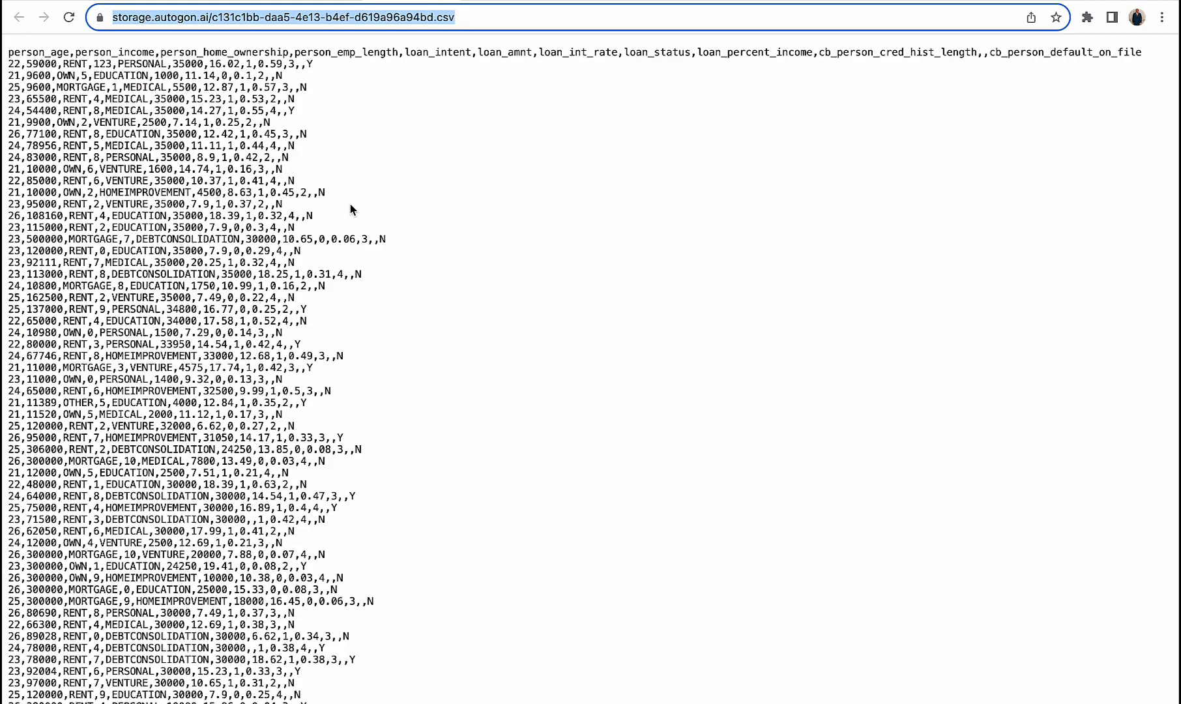
pyautogui.click(357, 173)
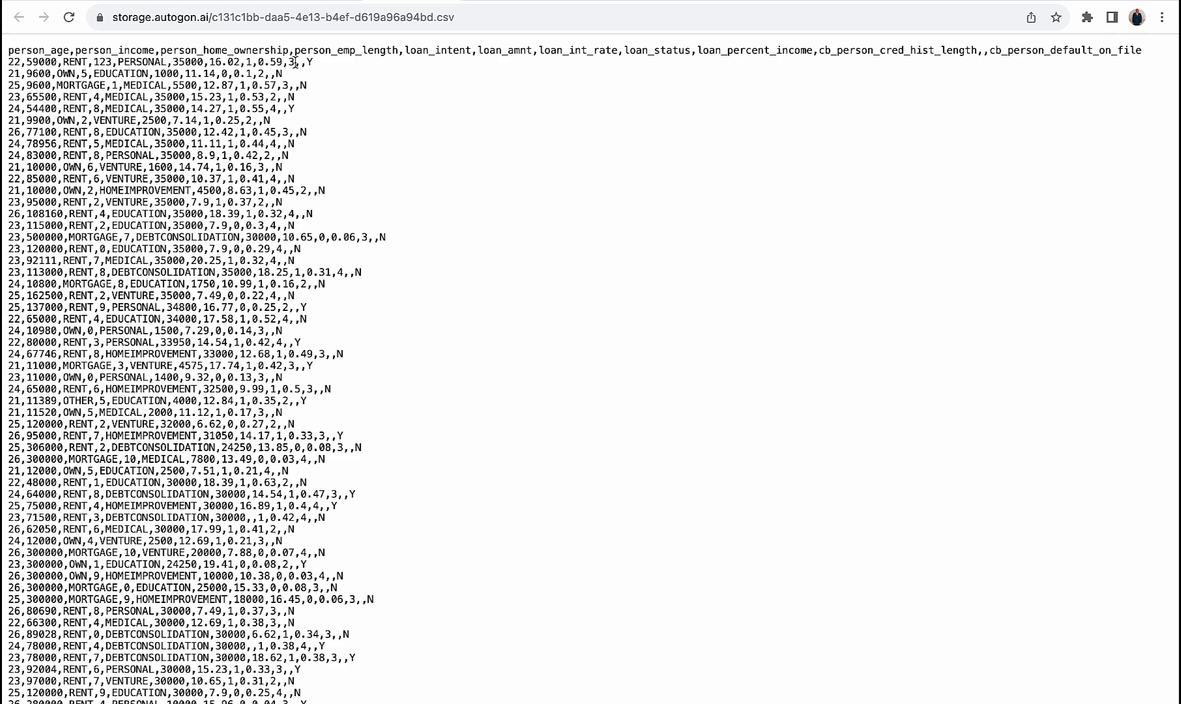
pyautogui.moveTo(296, 62); pyautogui.dragTo(3, 69)
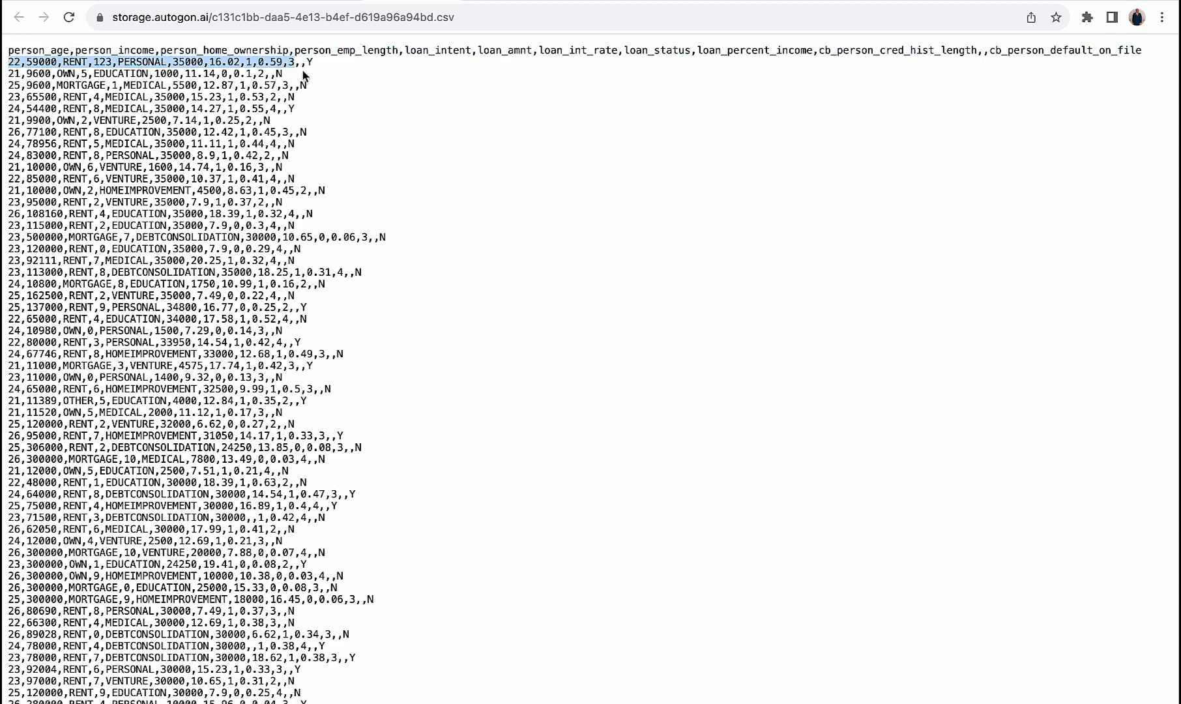
pyautogui.click(324, 73)
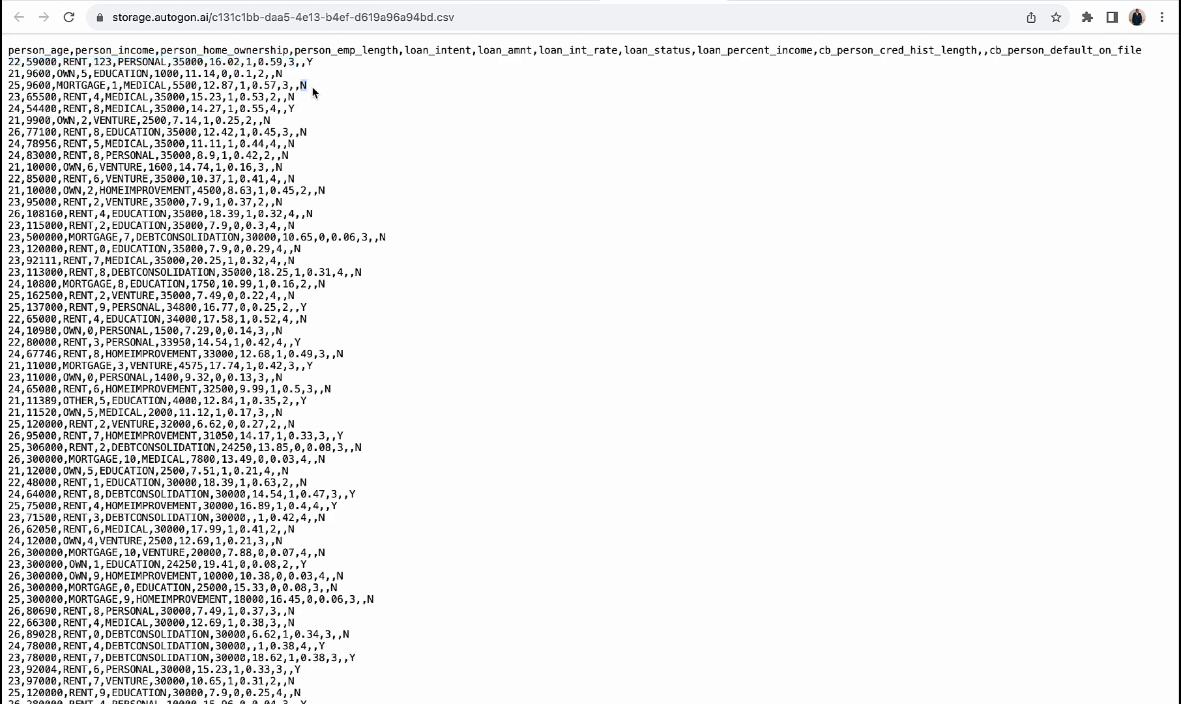
pyautogui.click(279, 76)
pyautogui.moveTo(296, 85); pyautogui.dragTo(5, 93)
pyautogui.hotkey('ctrl', 'c')
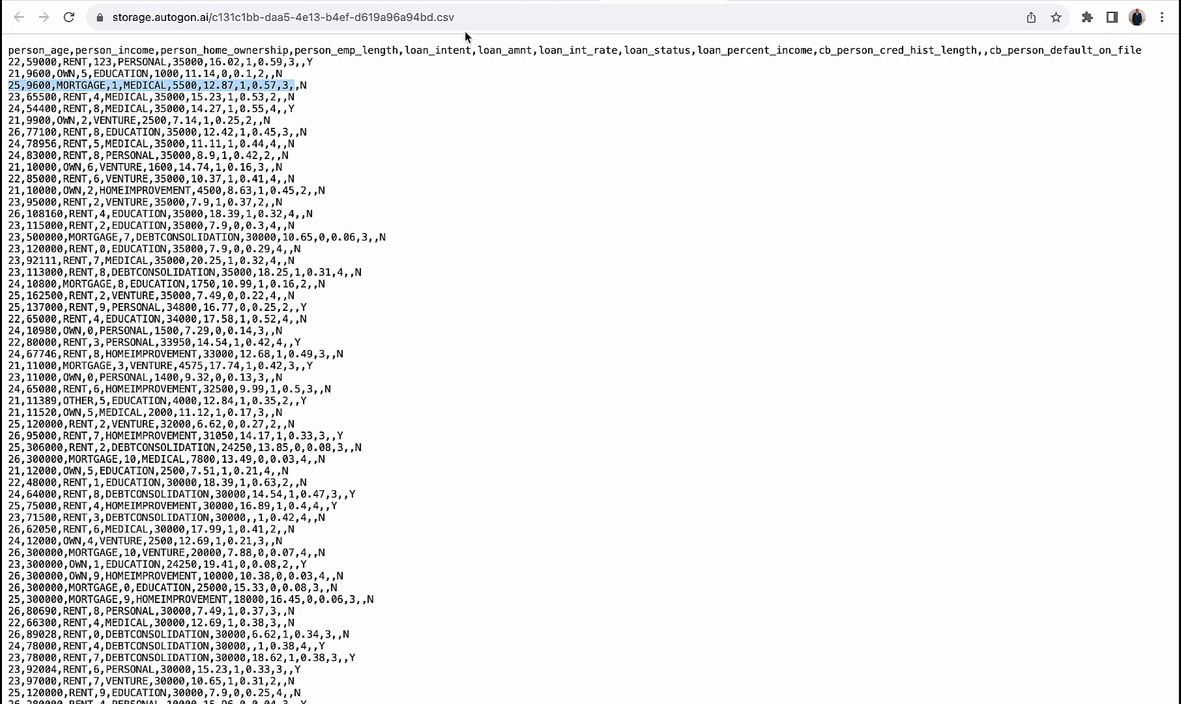
# - Switch to Quick Predikt and select the Credit Risk project with its Creditdefault model
pyautogui.click(534, 5)
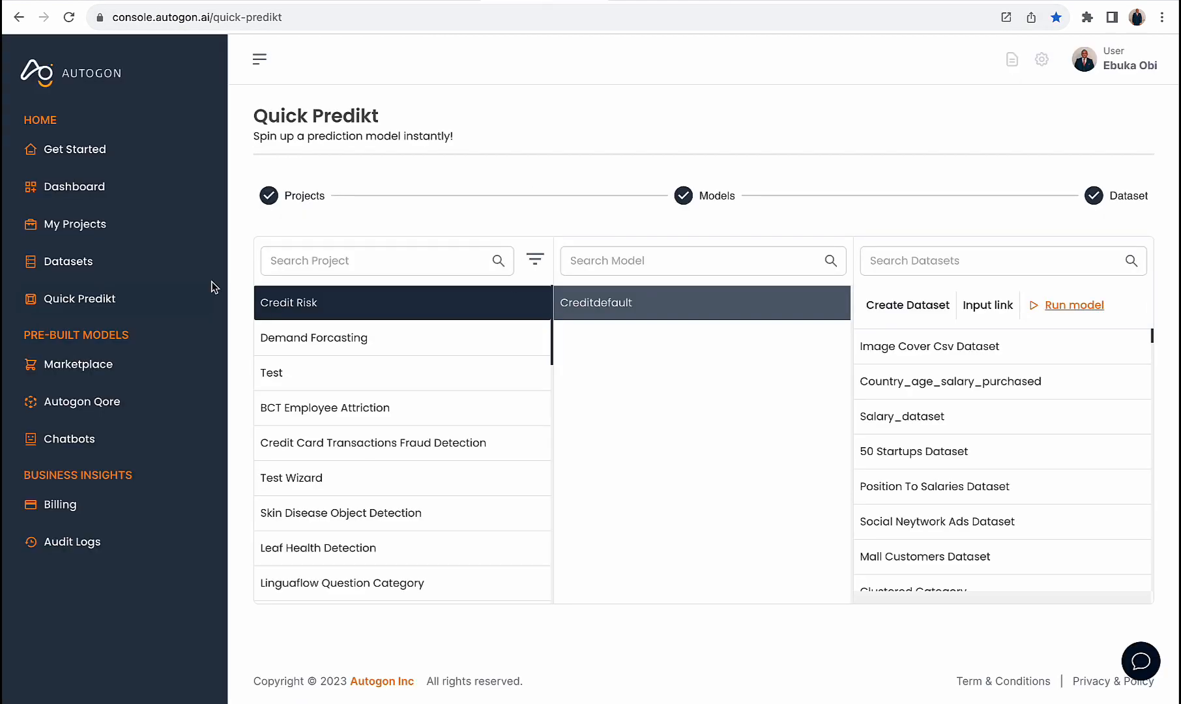
pyautogui.click(75, 266)
pyautogui.click(84, 304)
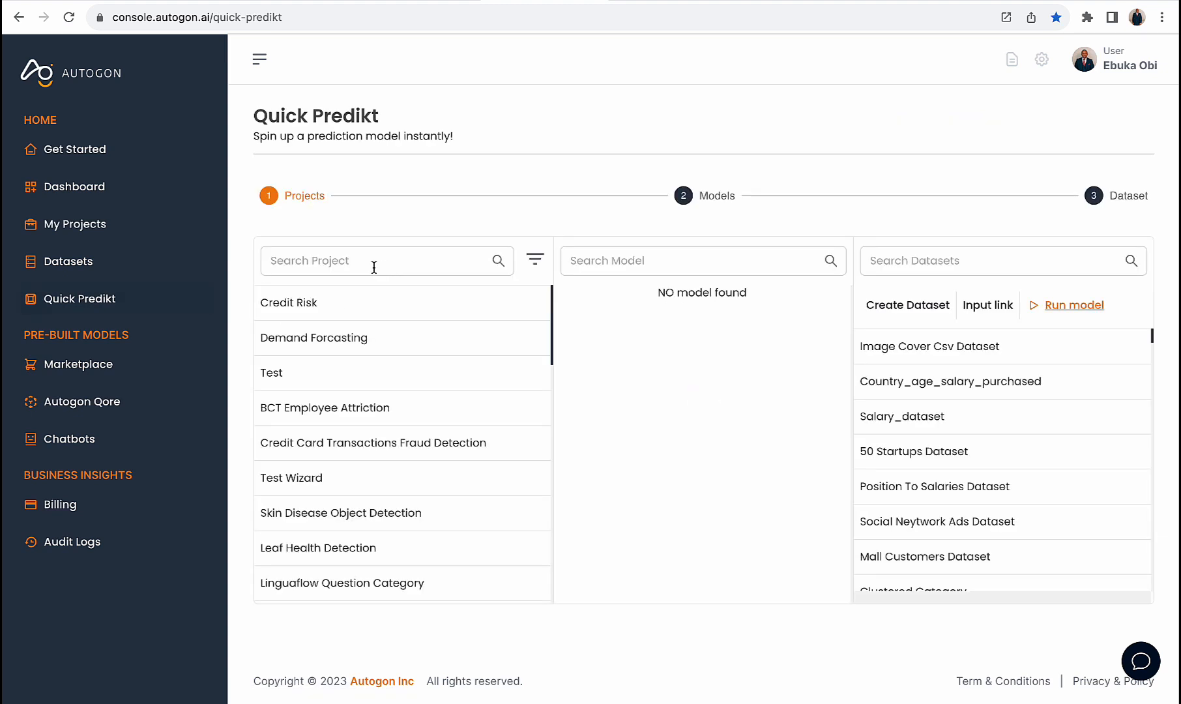
pyautogui.click(371, 305)
pyautogui.click(737, 306)
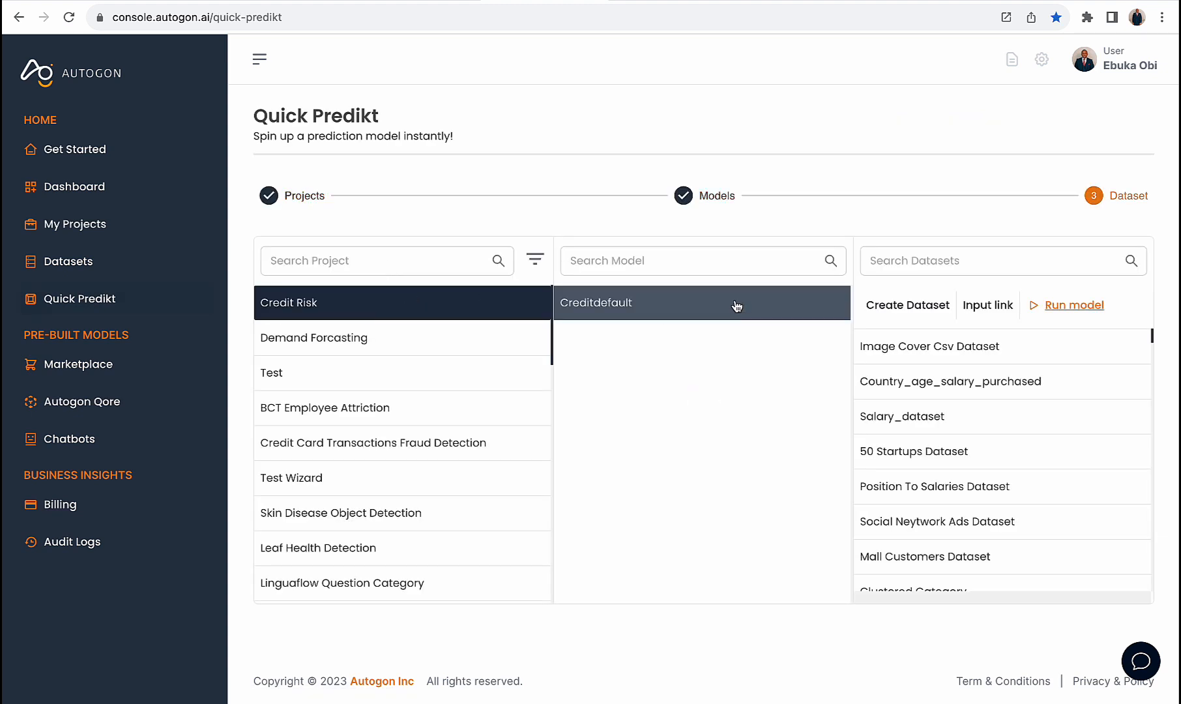
# - Generate a dataset from the copied record with dimension 1 and copy the generated dataset link
pyautogui.click(897, 312)
pyautogui.click(535, 202)
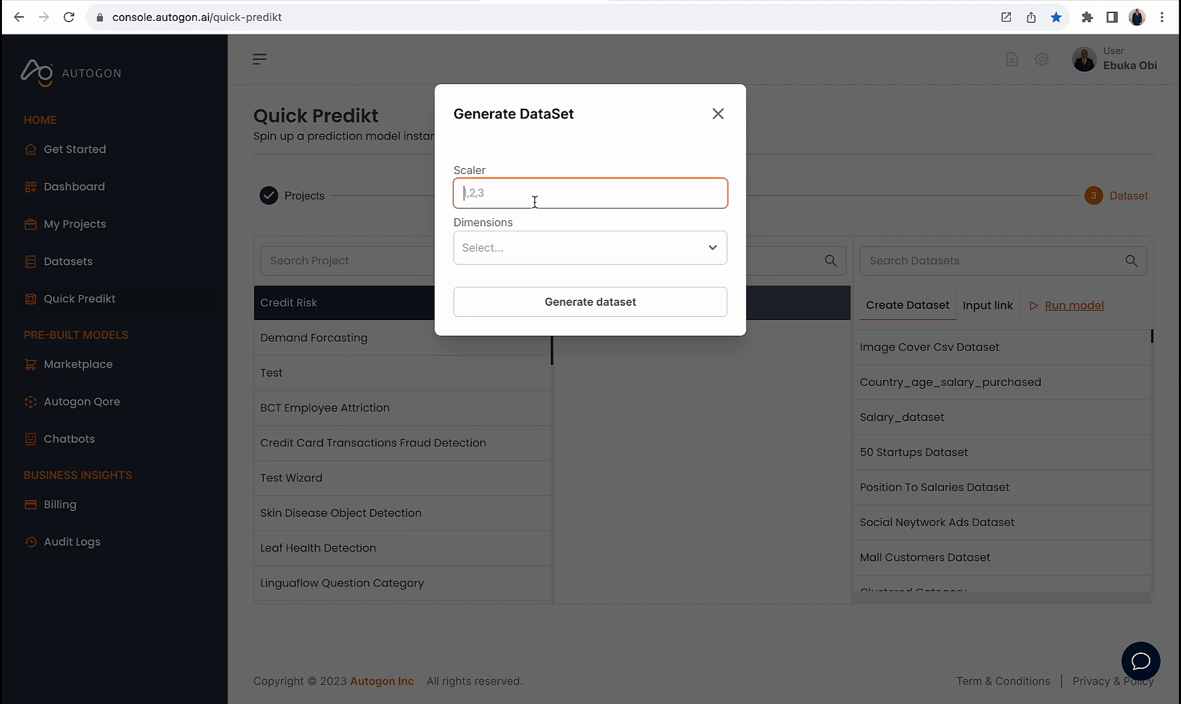
pyautogui.hotkey('ctrl', 'v')
pyautogui.click(607, 251)
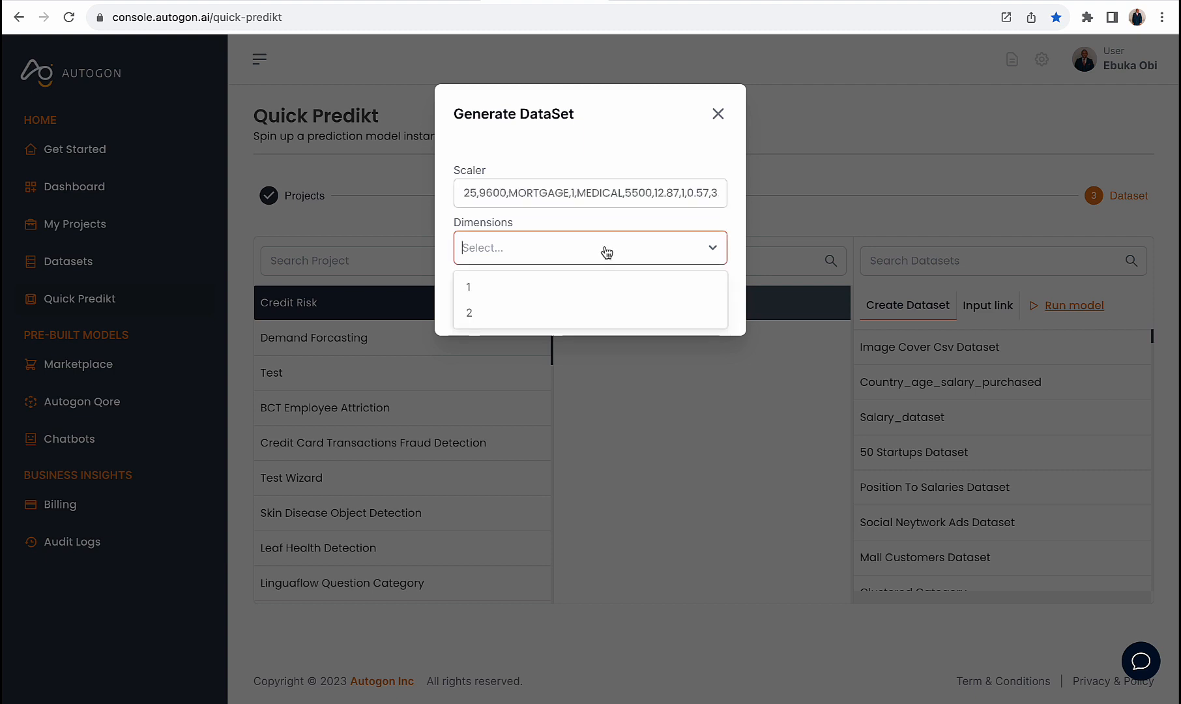
pyautogui.click(542, 286)
pyautogui.click(556, 303)
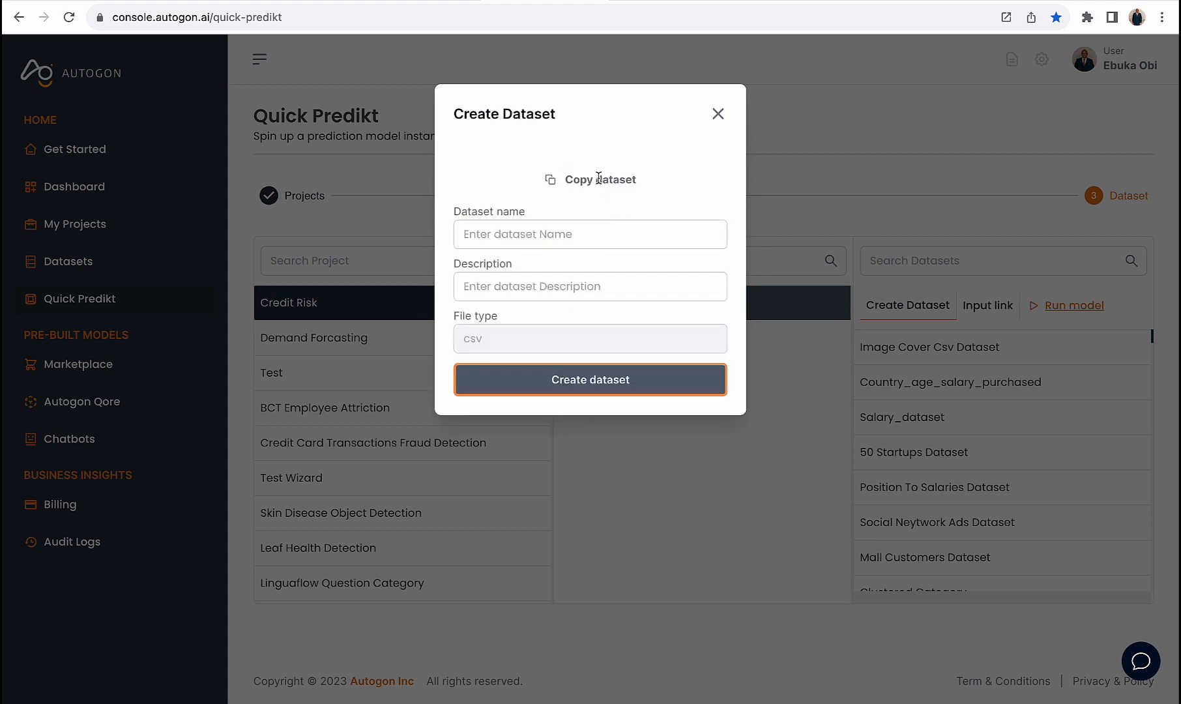
pyautogui.click(597, 178)
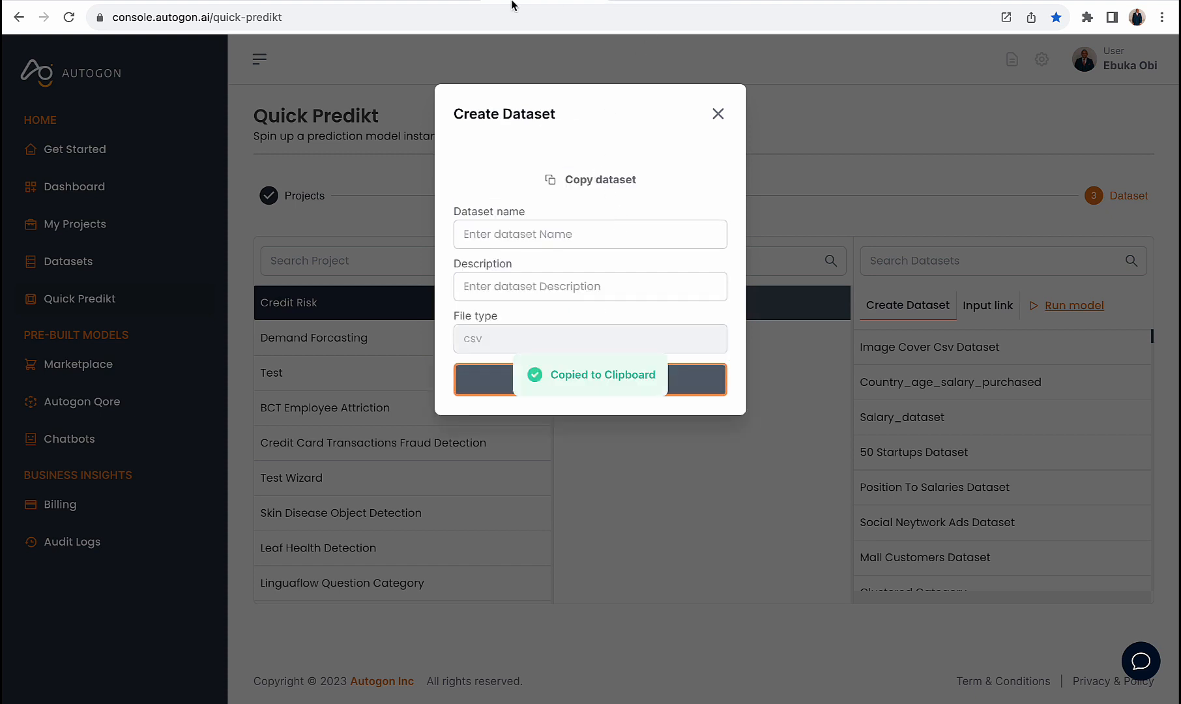
# - Return to the creditdefault model's prediction page, enter the copied dataset link as test data and run the prediction
pyautogui.click(445, 1)
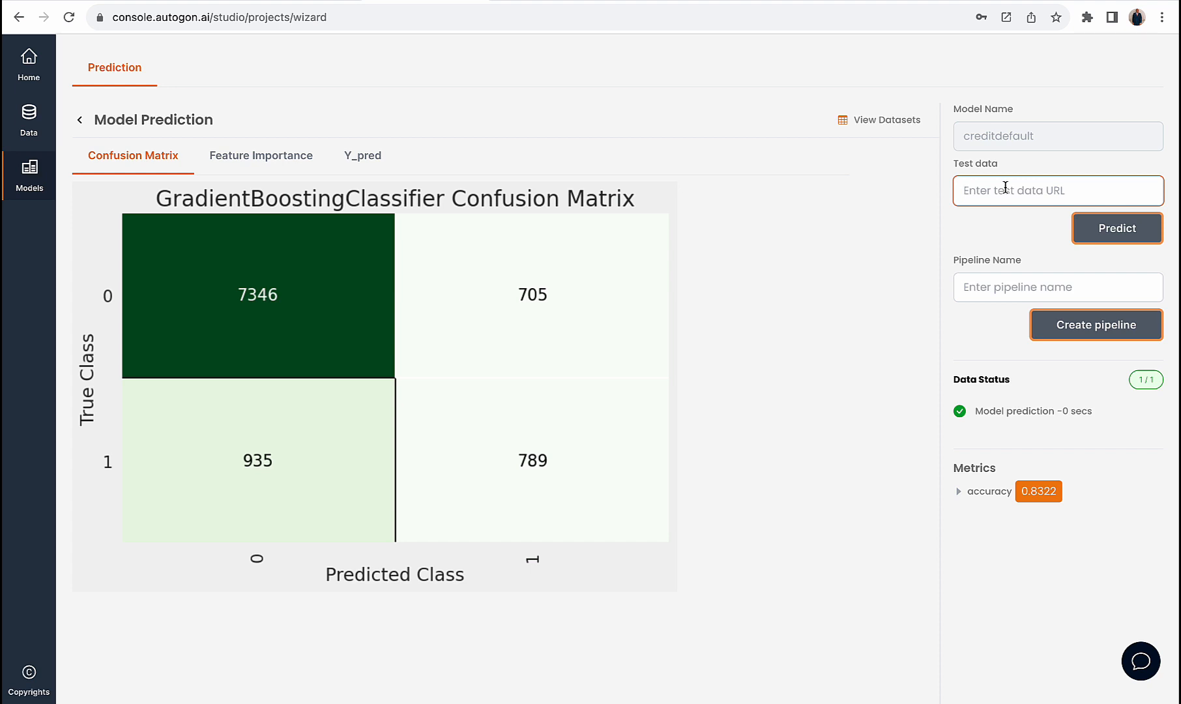
pyautogui.hotkey('ctrl', 'v')
pyautogui.click(1110, 228)
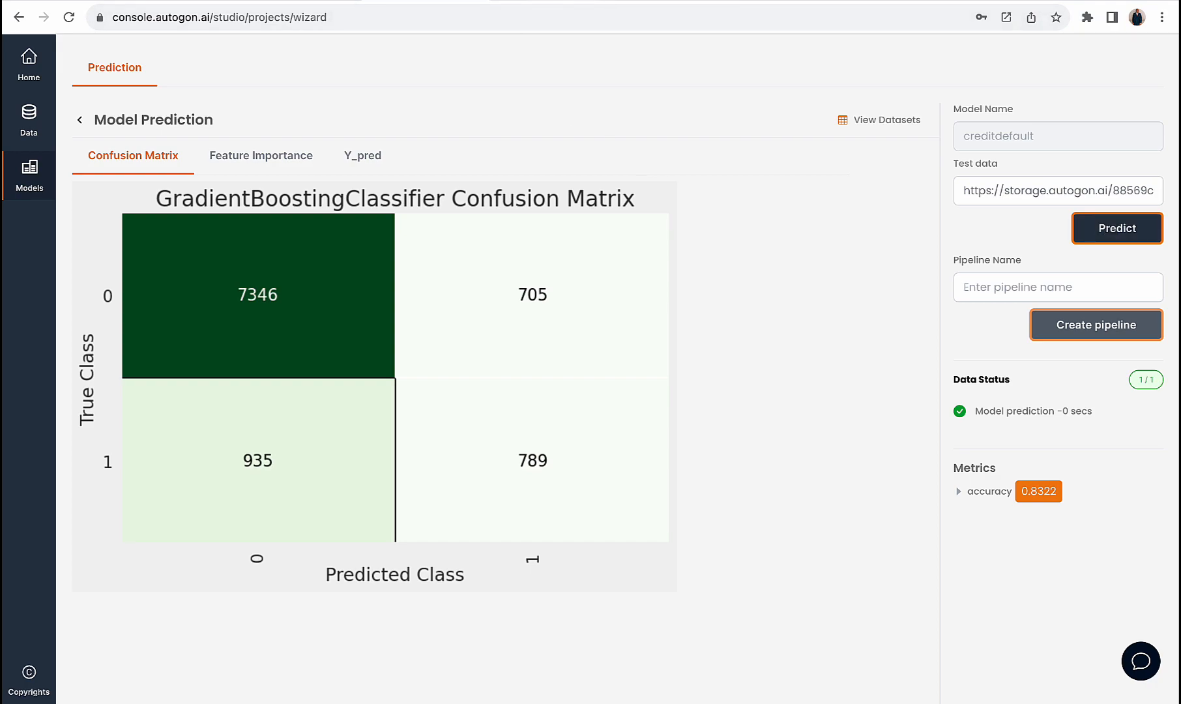
# - Recheck the source record in the raw CSV and view the Y_pred output of the creditdefault prediction
pyautogui.click(668, 5)
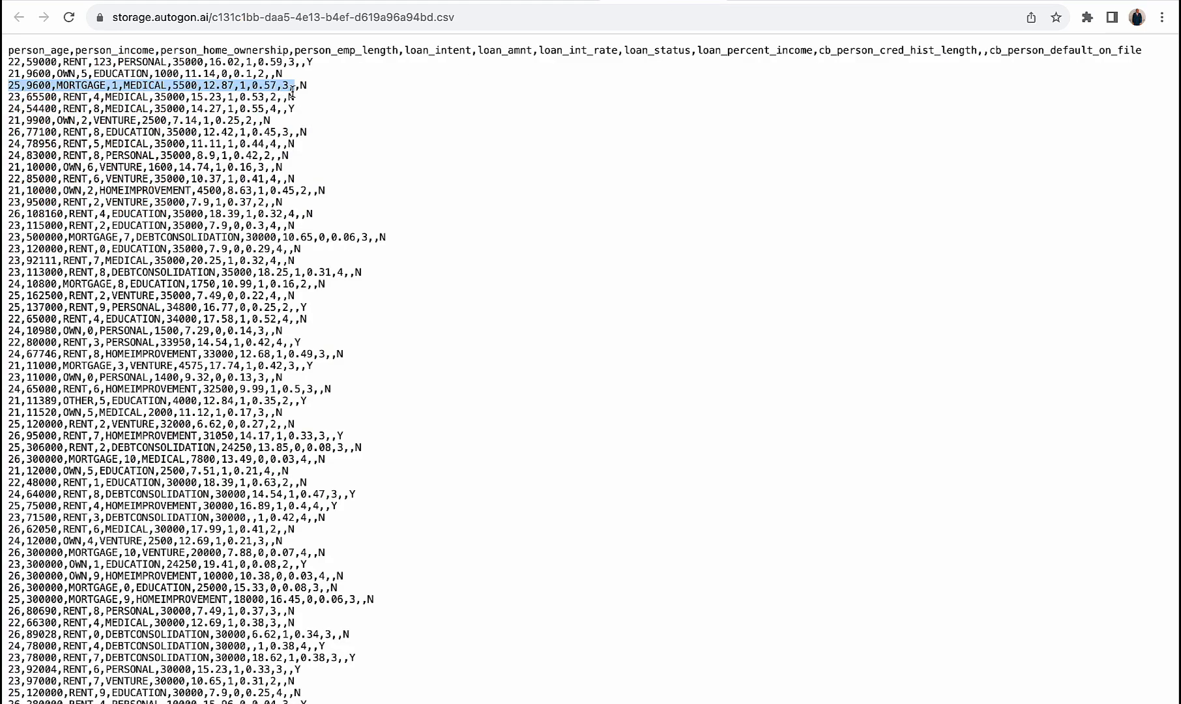
pyautogui.click(528, 2)
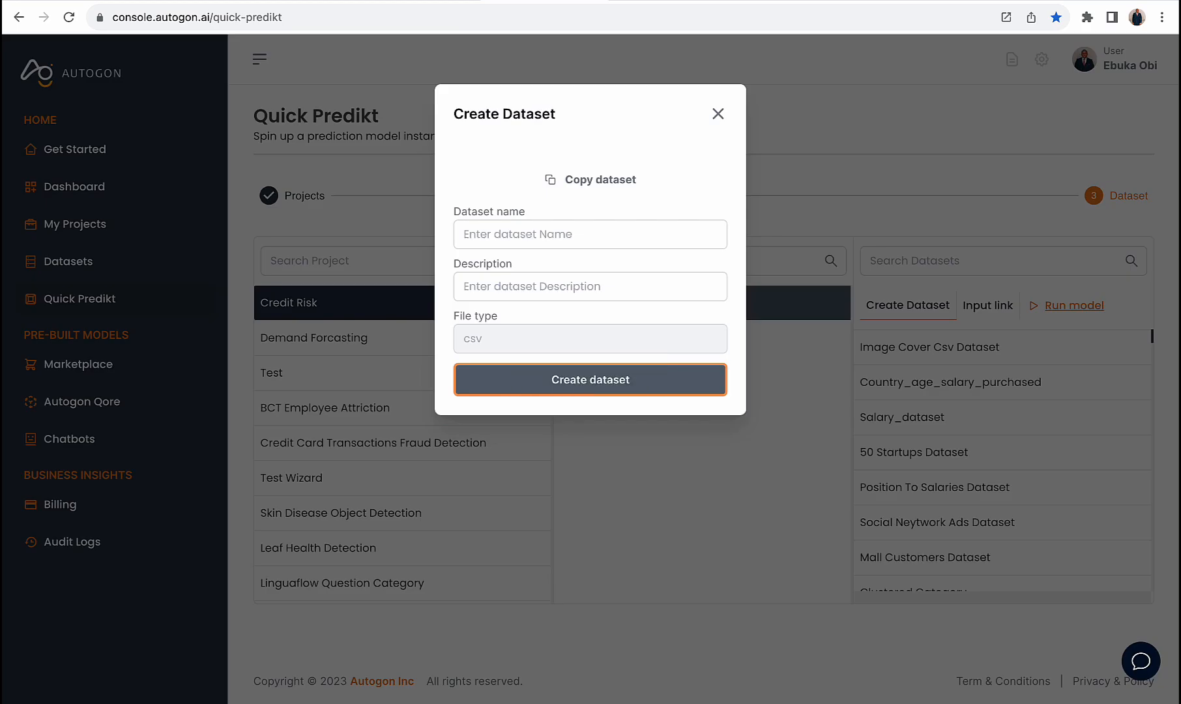
pyautogui.click(400, 2)
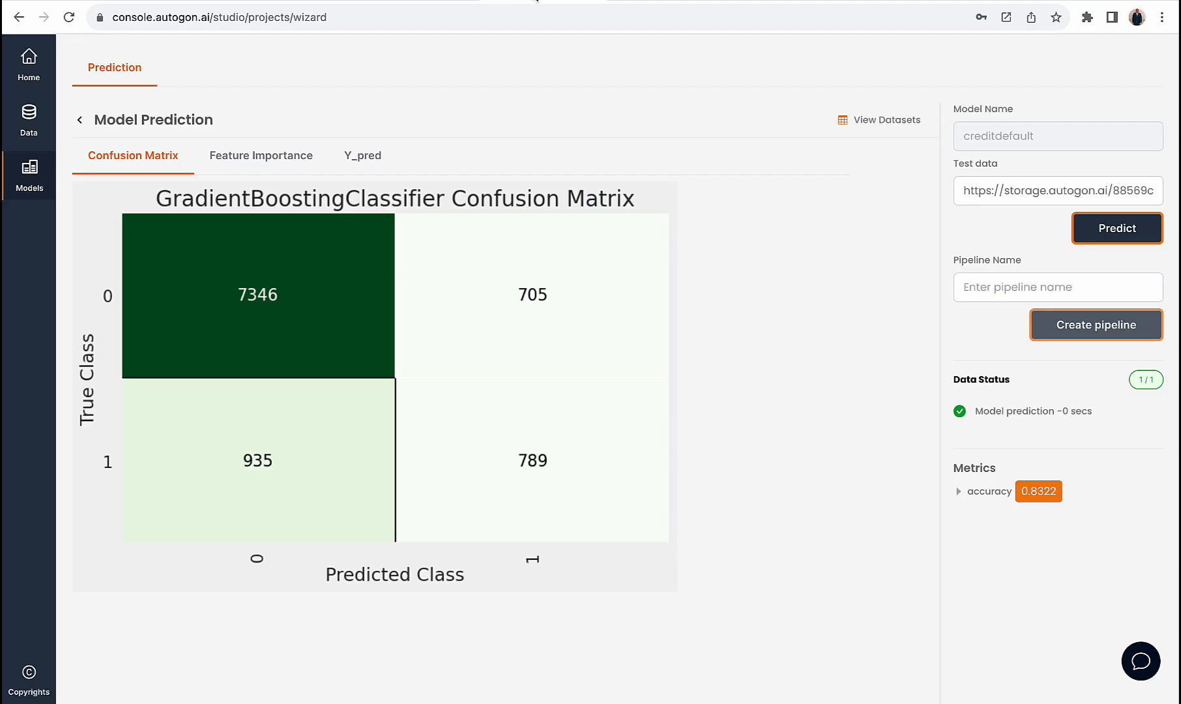
pyautogui.click(364, 156)
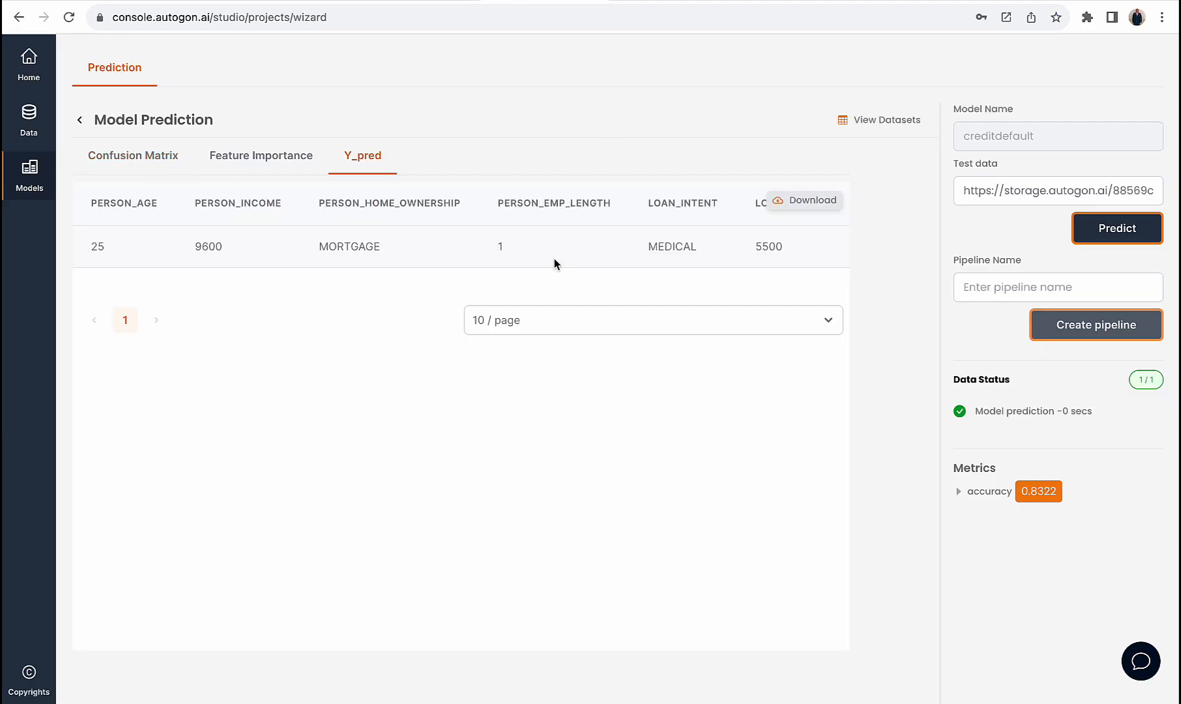
# - Examine the prediction label and prediction score columns for the 25-year-old MEDICAL loan record in the Y_pred output
pyautogui.hscroll(10, 571, 249)
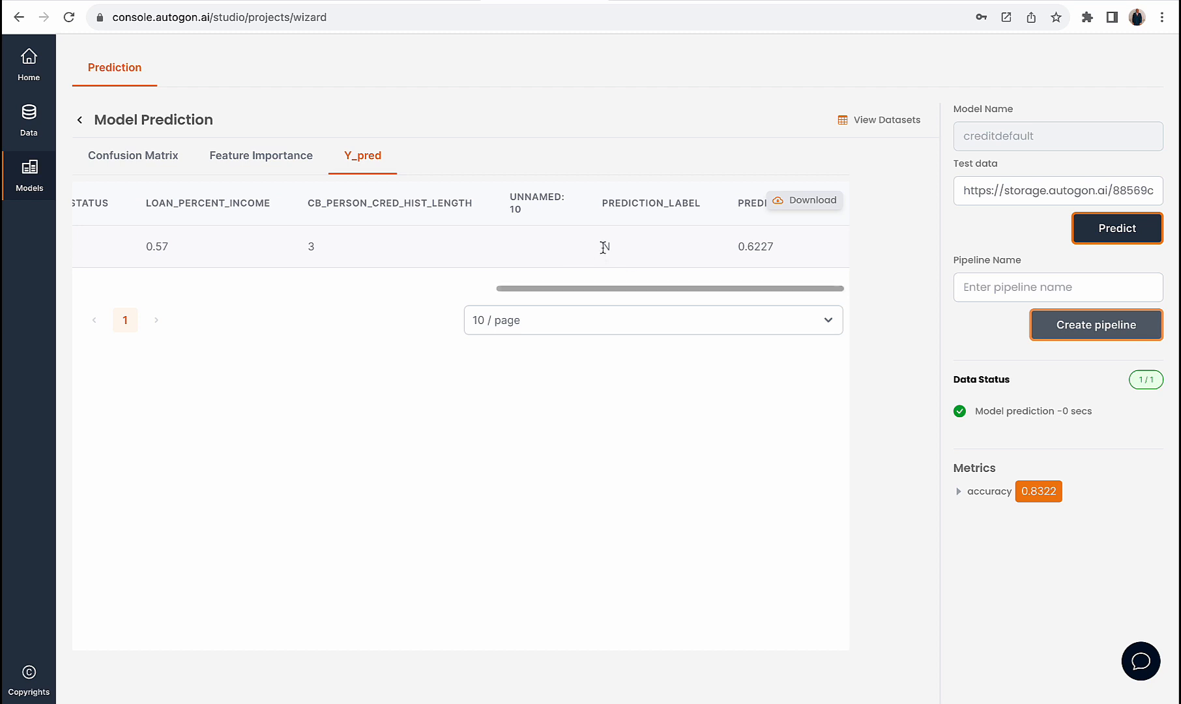
pyautogui.moveTo(607, 247); pyautogui.dragTo(627, 252)
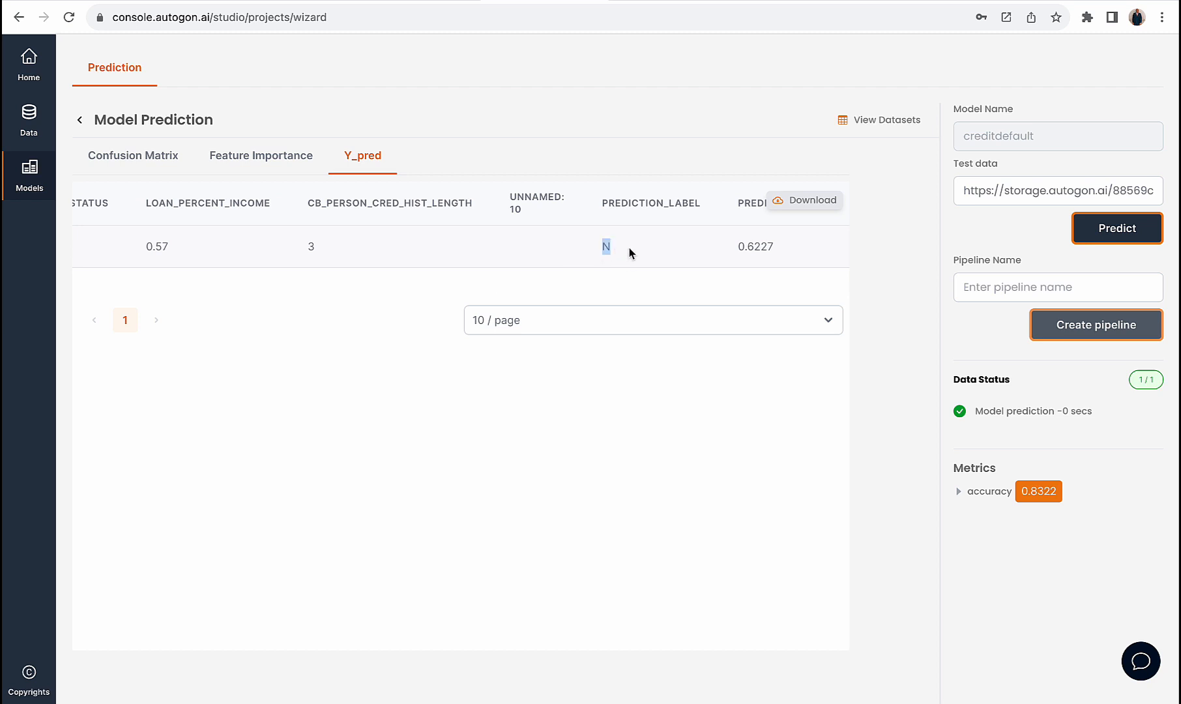
pyautogui.moveTo(731, 246); pyautogui.dragTo(779, 250)
# - Copy the record 22,65000,RENT,4,EDUCATION,34000,17.58,1,0.52,4, without its final label from the raw CSV and dismiss the previous dataset dialog in Quick Predikt
pyautogui.click(662, 4)
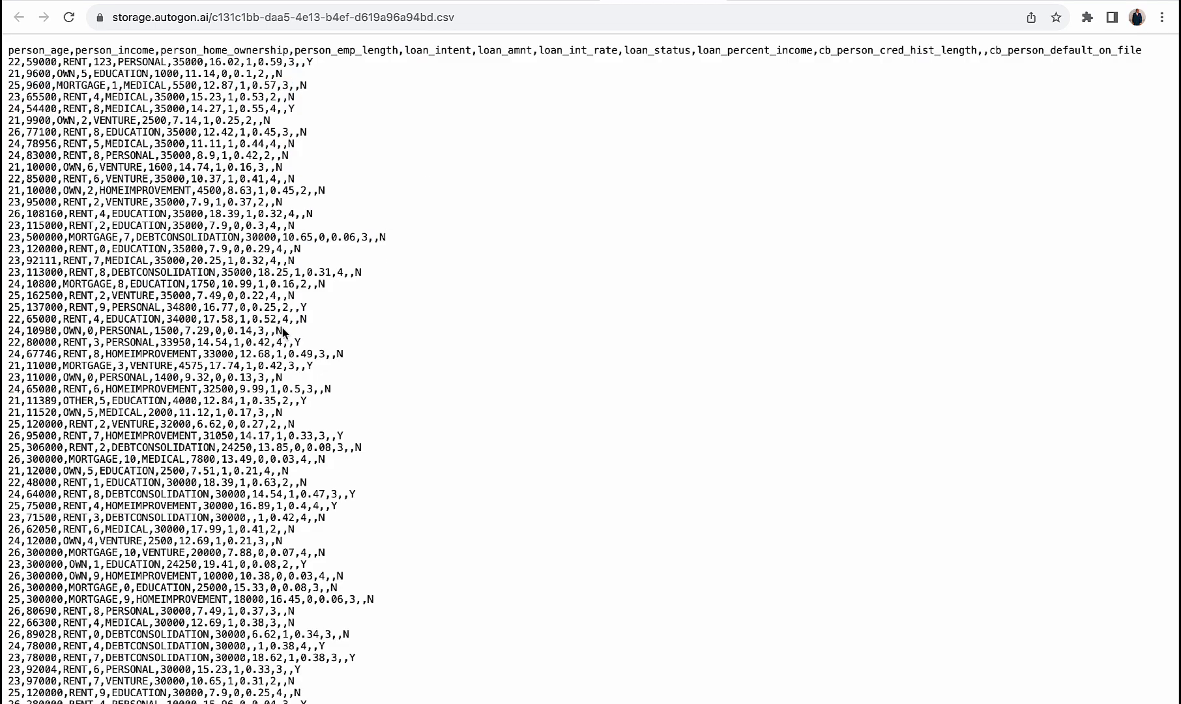
pyautogui.moveTo(296, 319); pyautogui.dragTo(7, 325)
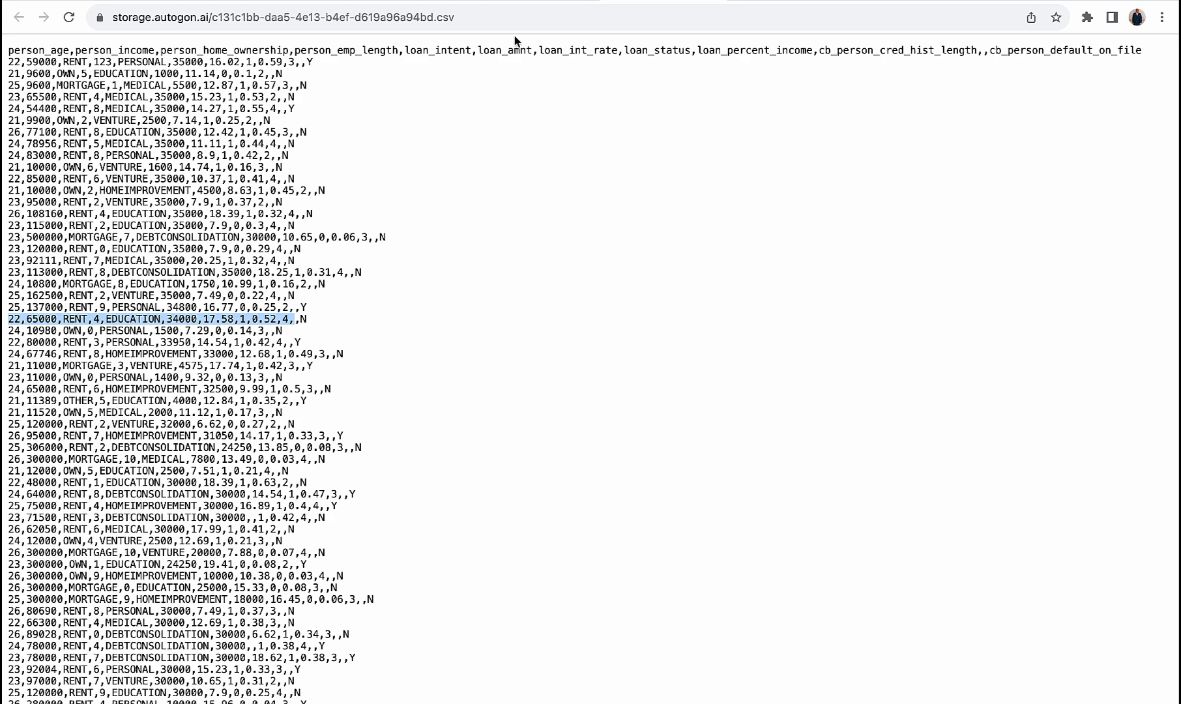
pyautogui.click(443, 2)
pyautogui.click(717, 115)
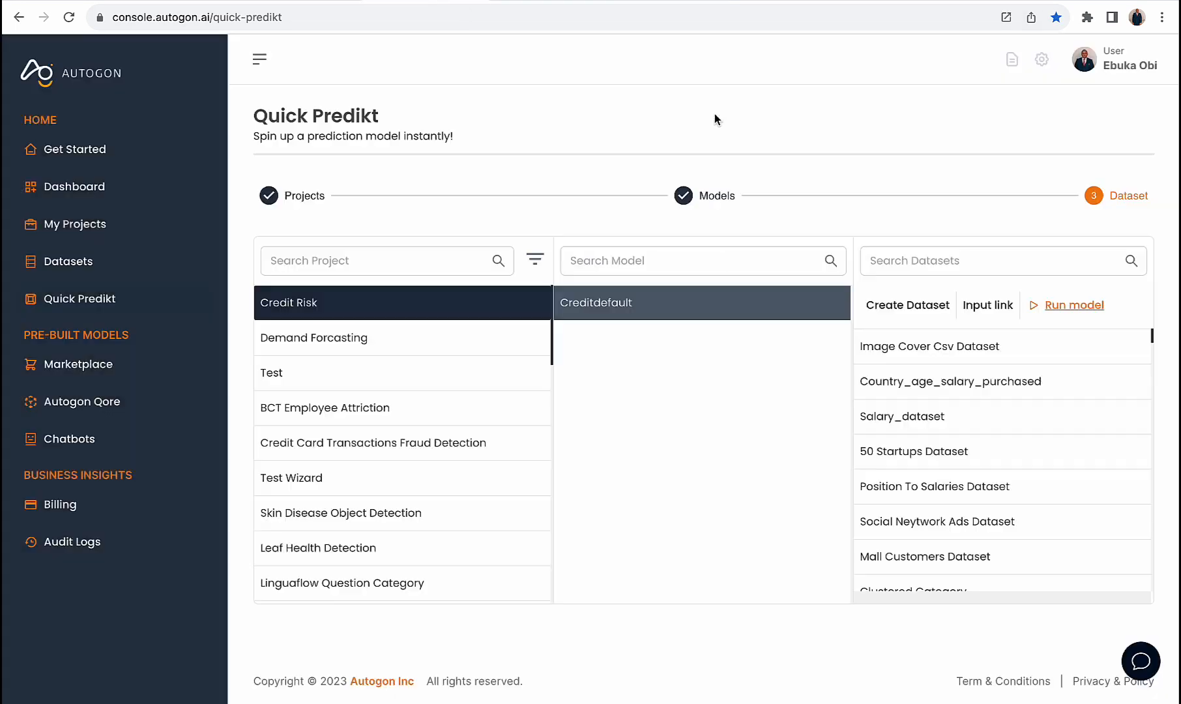
# - Generate a dataset from the copied EDUCATION loan record with dimension 1 and copy the generated dataset link
pyautogui.click(913, 306)
pyautogui.click(537, 190)
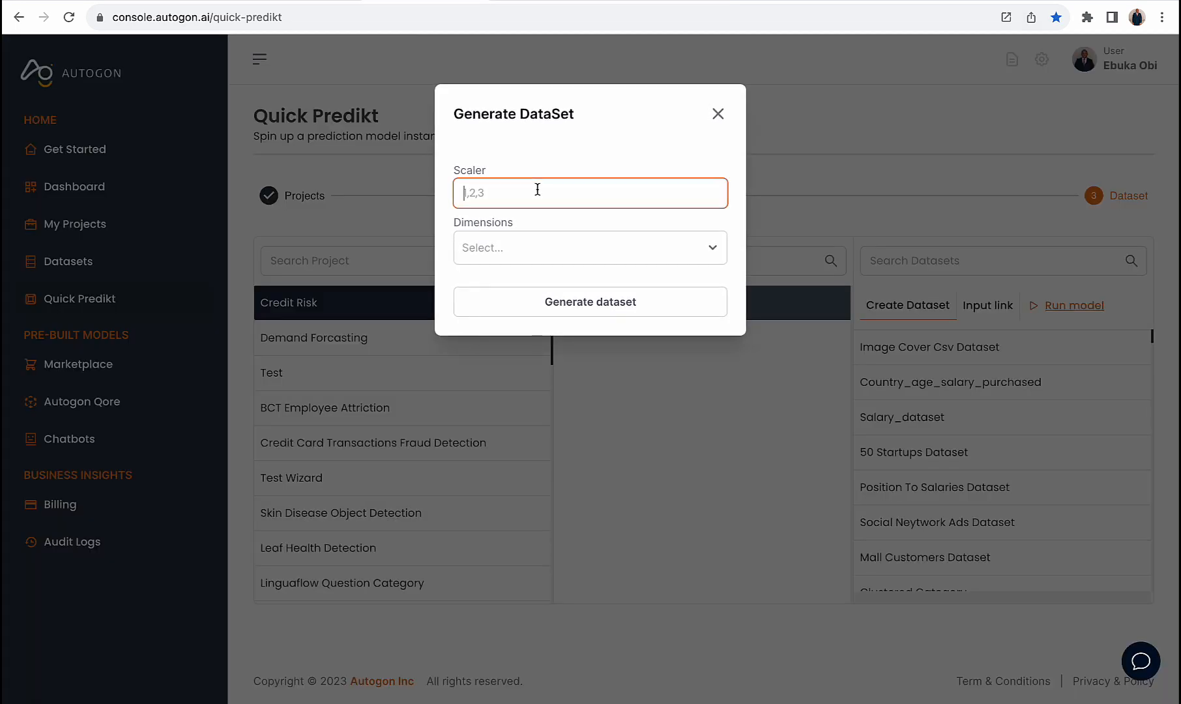
pyautogui.hotkey('ctrl', 'v')
pyautogui.click(555, 251)
pyautogui.click(551, 282)
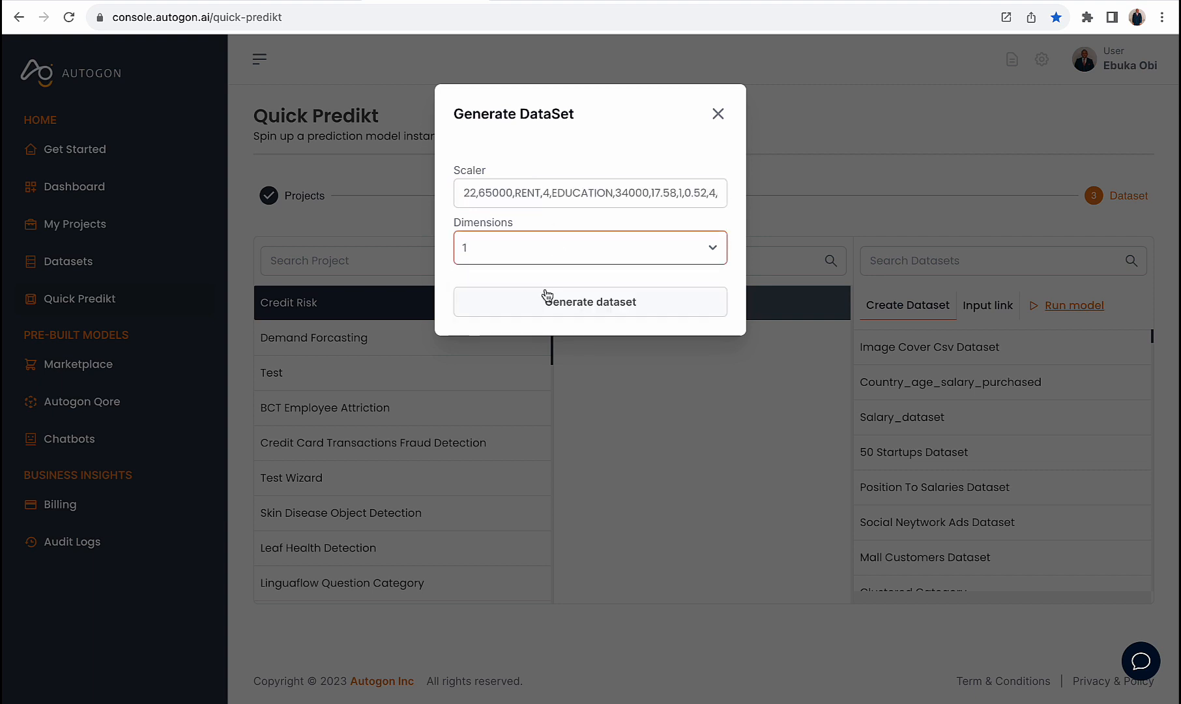
pyautogui.click(560, 302)
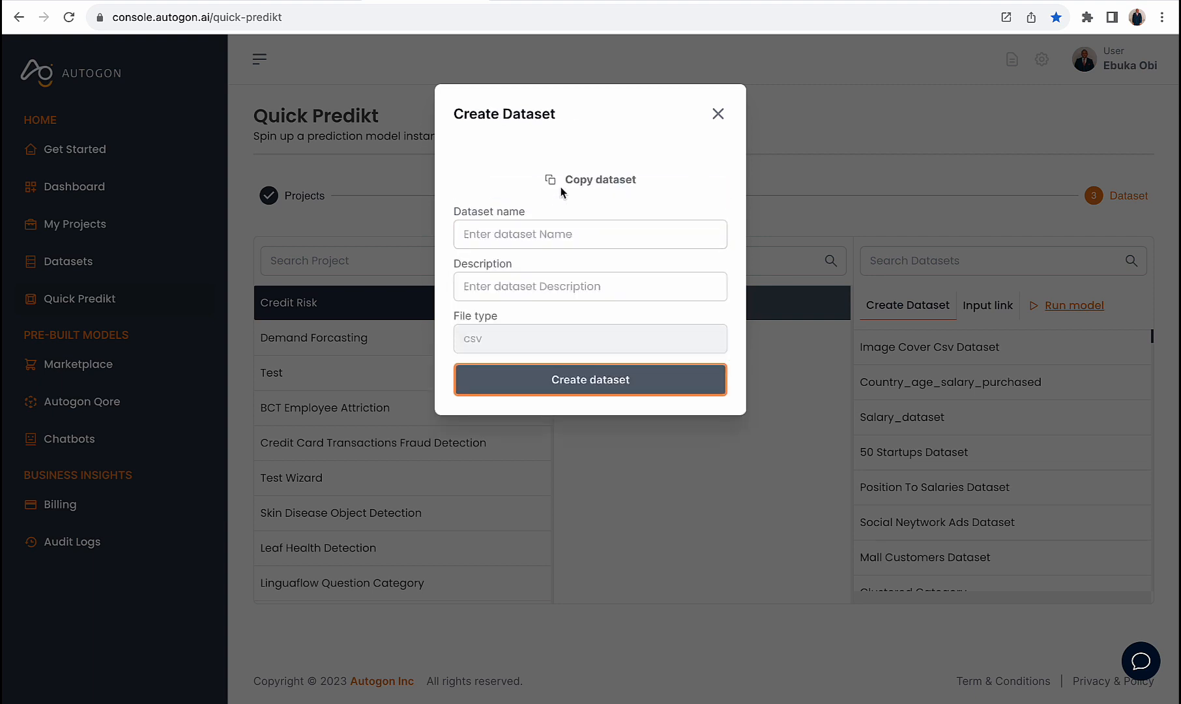
pyautogui.click(585, 180)
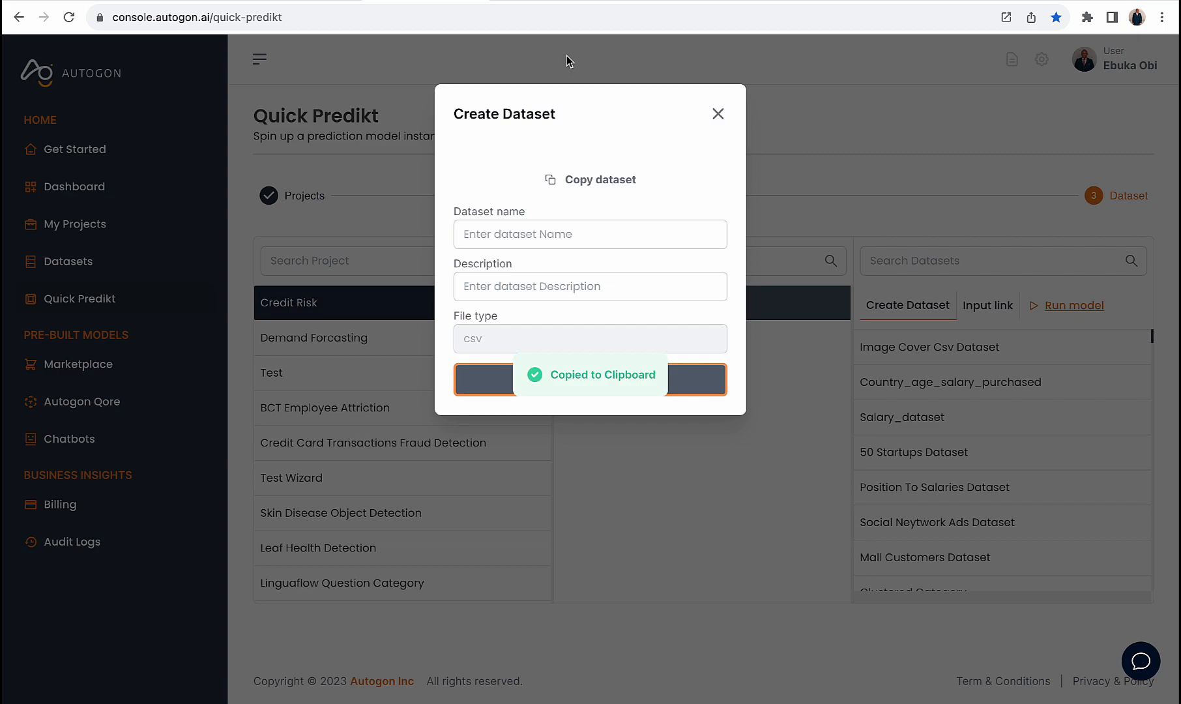
# - Replace the creditdefault test data with the EDUCATION record's dataset link, run the prediction and examine its label and score
pyautogui.click(539, 1)
pyautogui.click(994, 192)
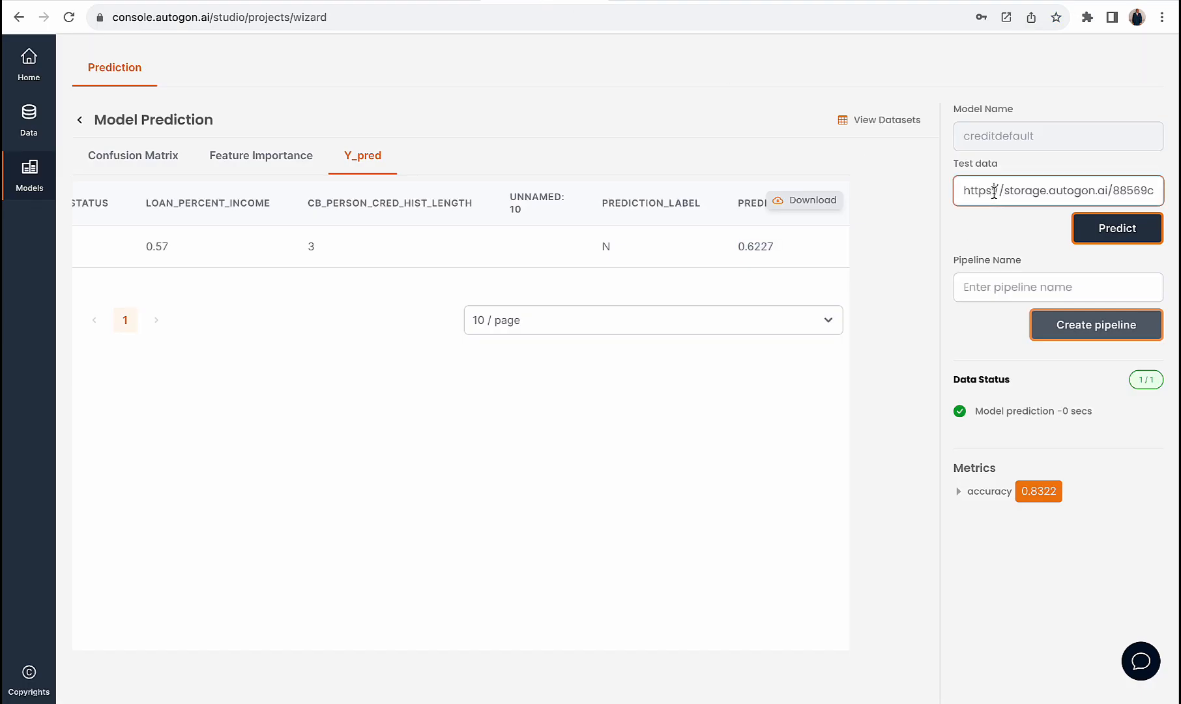
pyautogui.hotkey('ctrl', 'a')
pyautogui.hotkey('ctrl', 'v')
pyautogui.click(1097, 228)
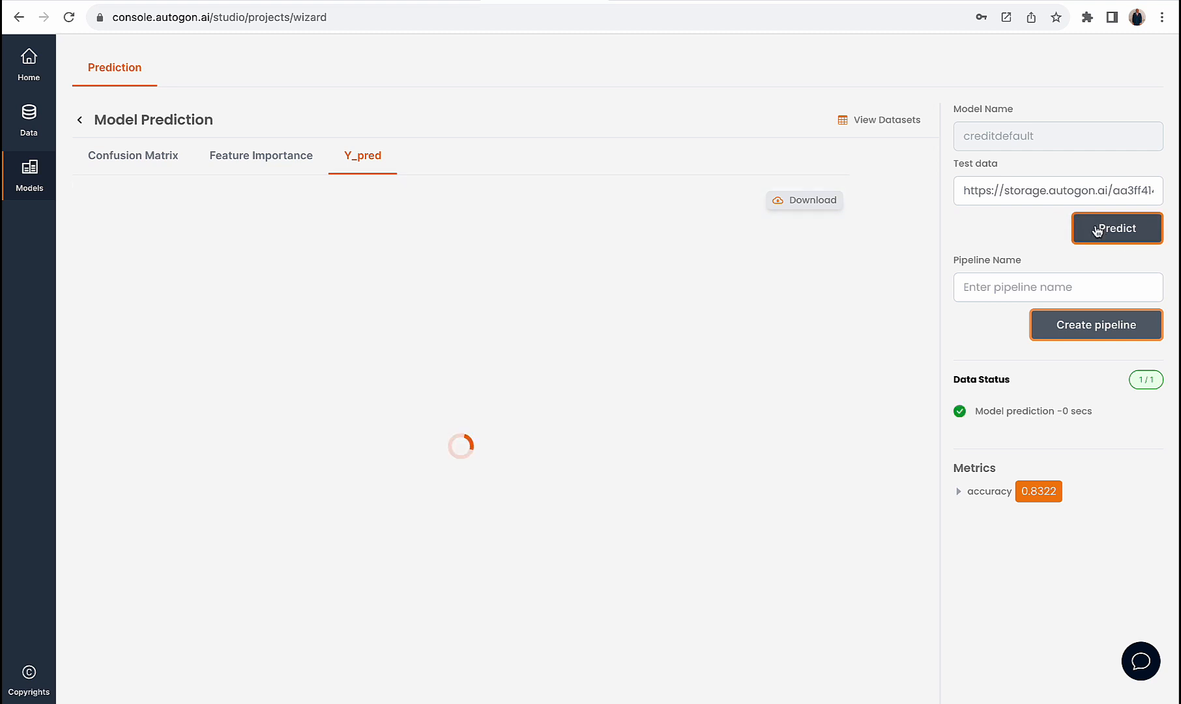
pyautogui.hscroll(10, 657, 242)
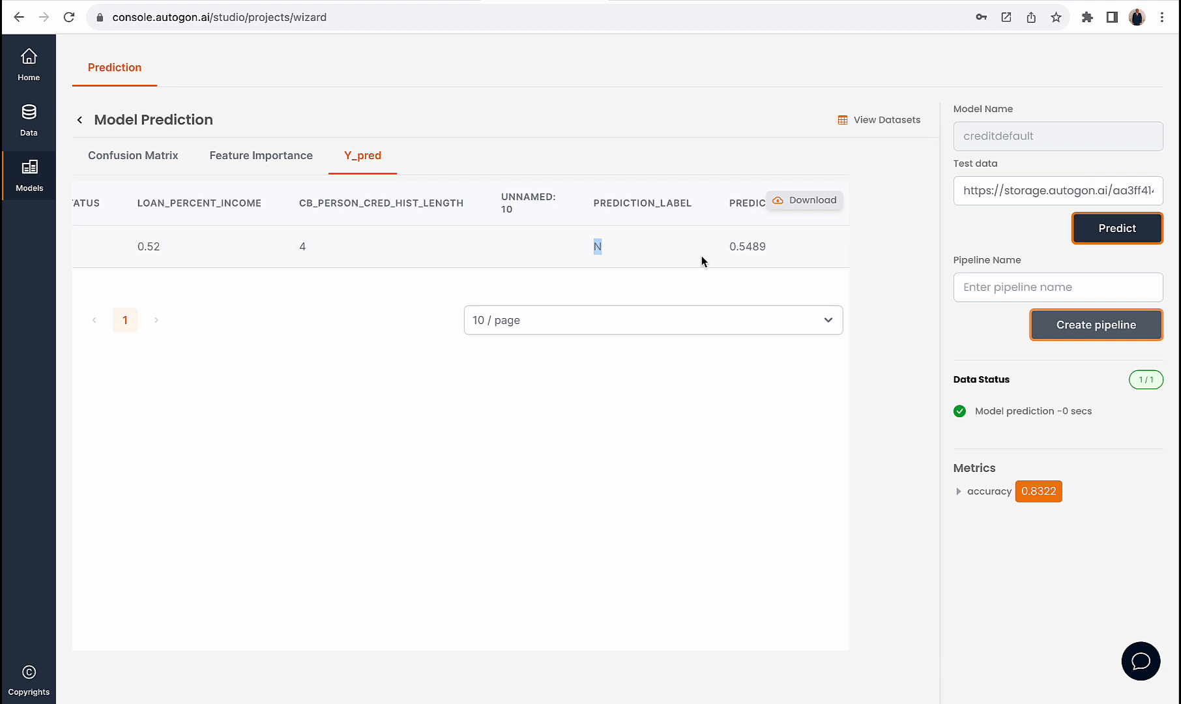
pyautogui.moveTo(723, 246); pyautogui.dragTo(770, 253)
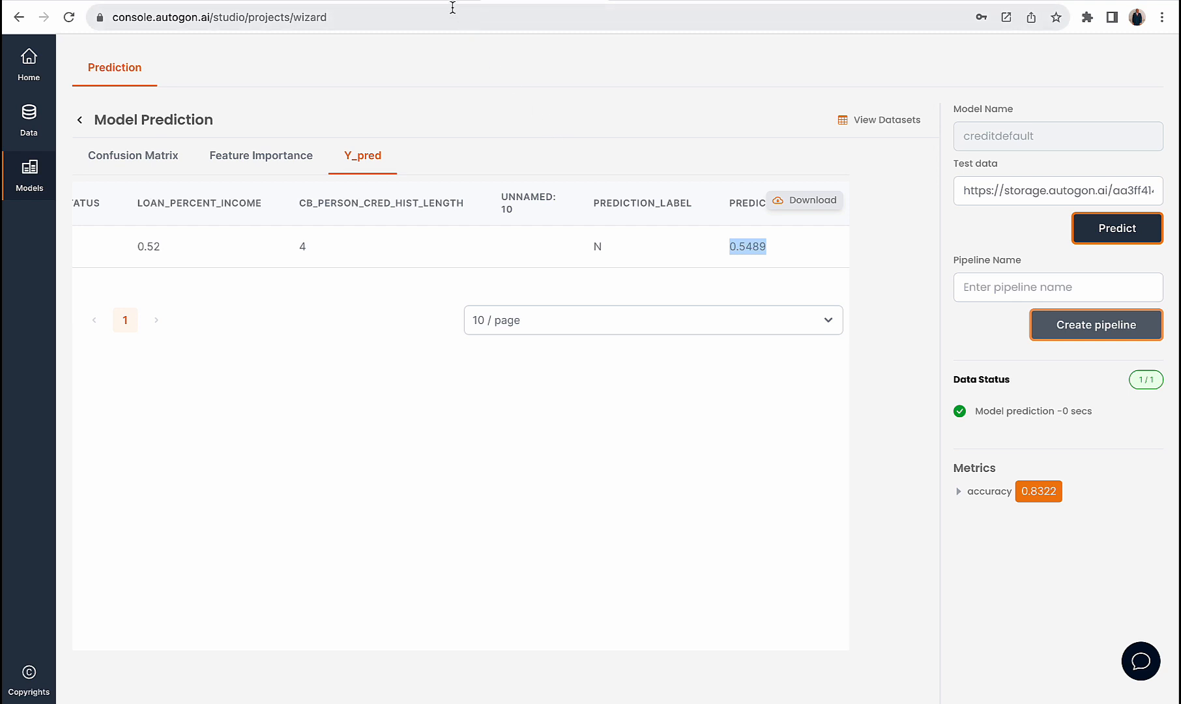
# - Copy the record 25,137000,RENT,9,PERSONAL,34800,16.77,0,0.25,2, without its final label from the raw CSV and close the old dataset dialog in Quick Predikt
pyautogui.click(657, 0)
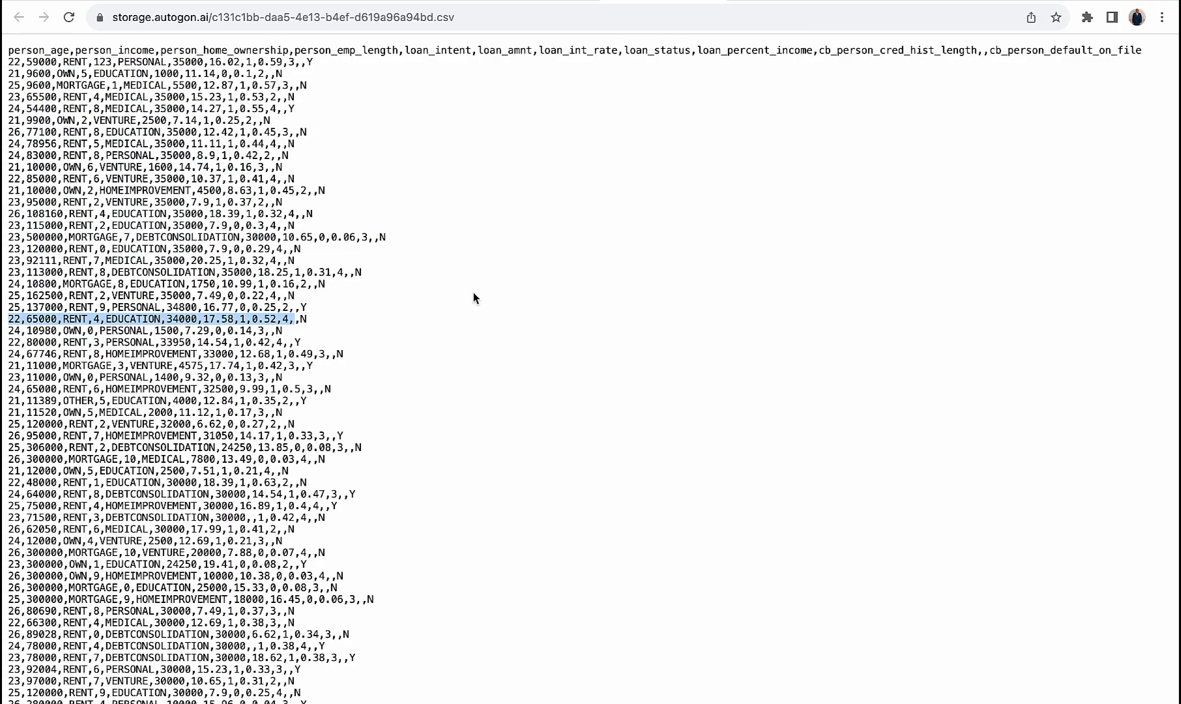
pyautogui.moveTo(295, 308); pyautogui.dragTo(5, 315)
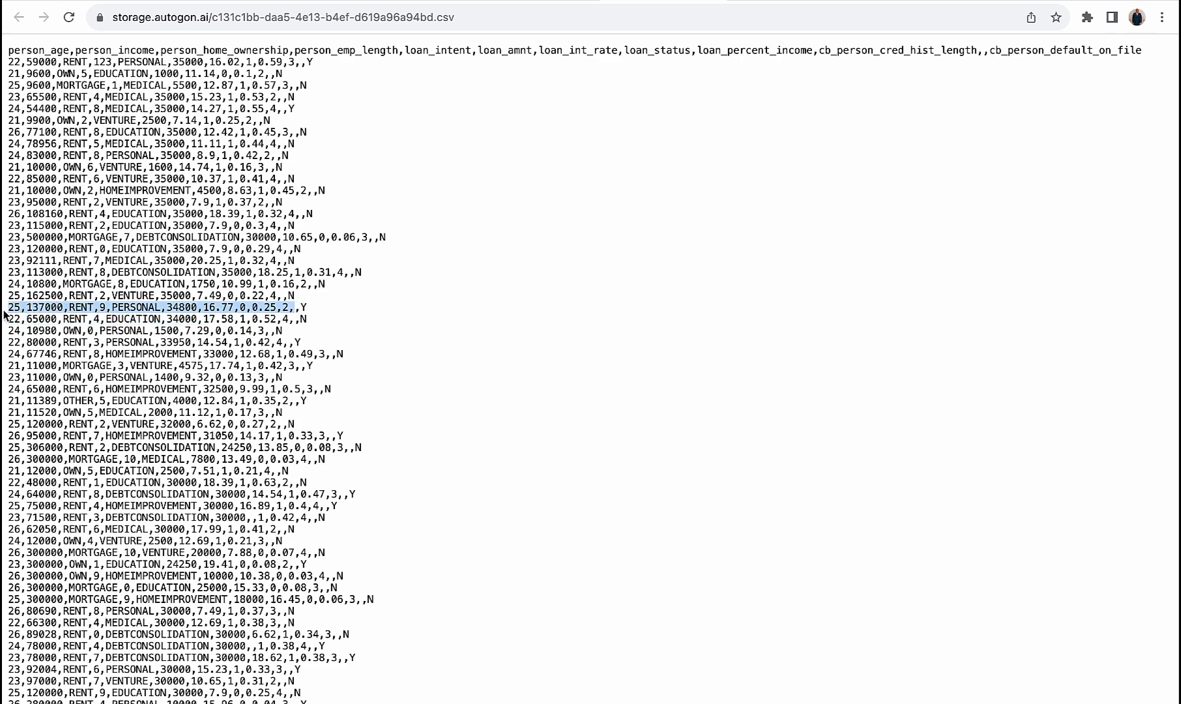
pyautogui.click(425, 0)
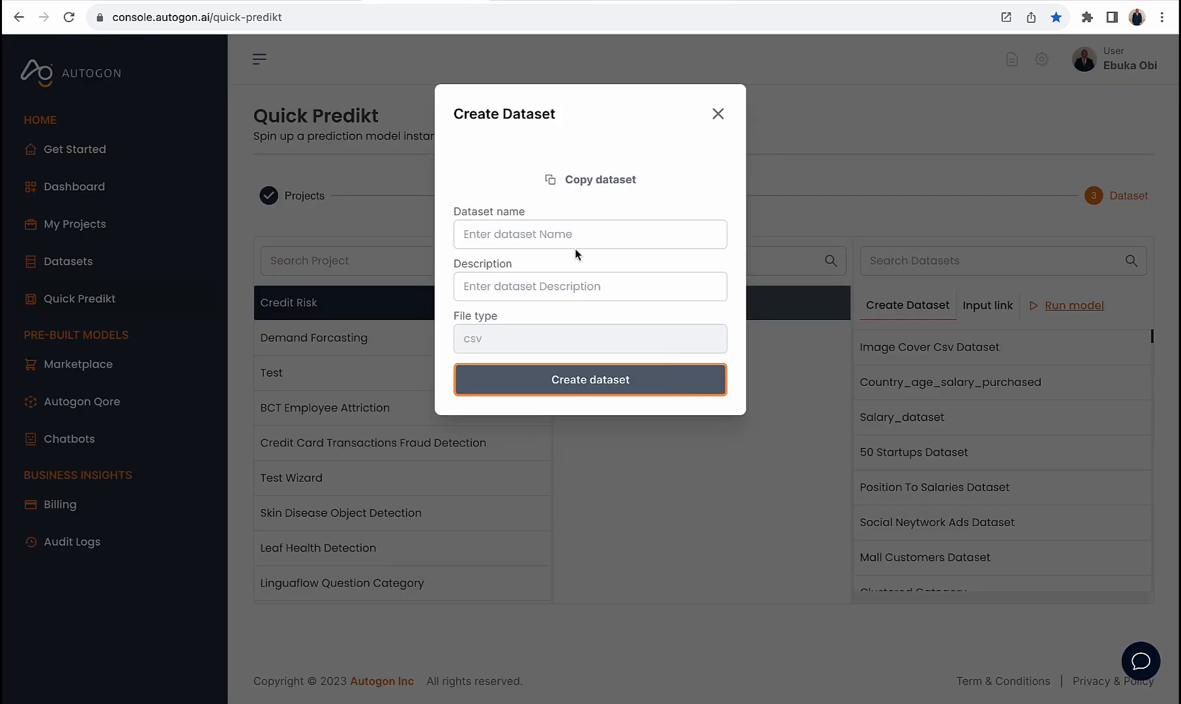
pyautogui.click(719, 115)
# - Generate a dataset from the copied PERSONAL loan record with dimension 1 and copy the generated dataset link
pyautogui.click(905, 309)
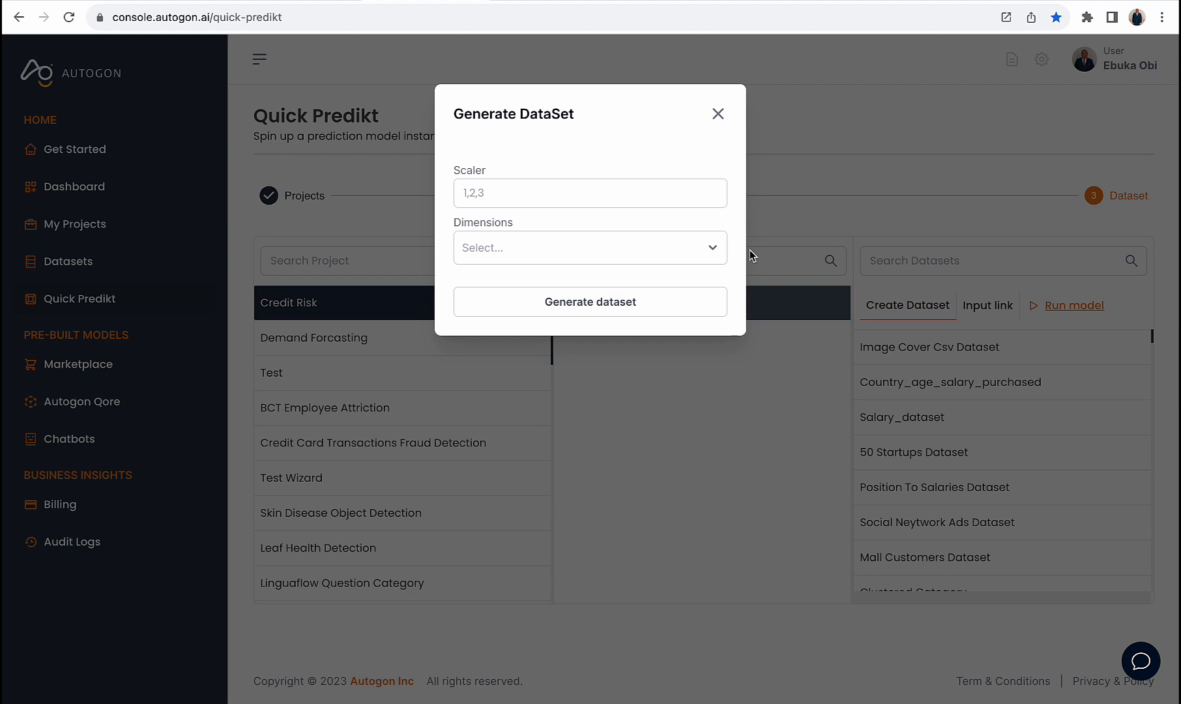
pyautogui.click(593, 189)
pyautogui.hotkey('ctrl', 'v')
pyautogui.click(590, 238)
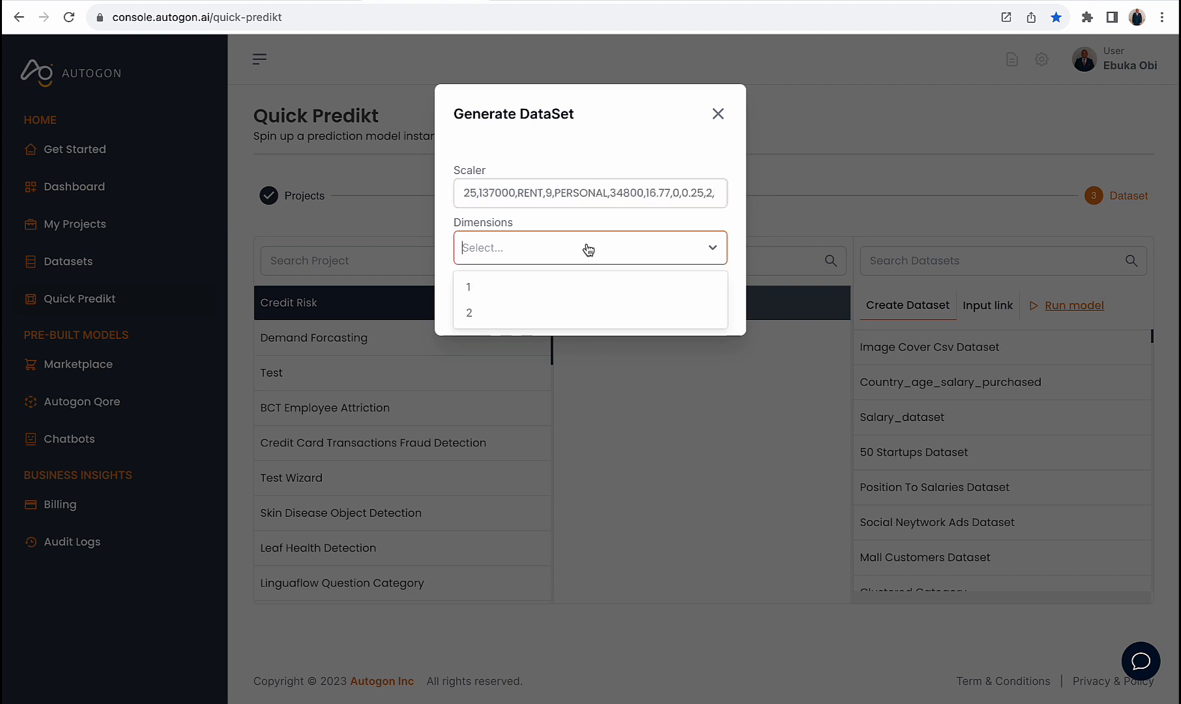
pyautogui.click(560, 290)
pyautogui.click(564, 302)
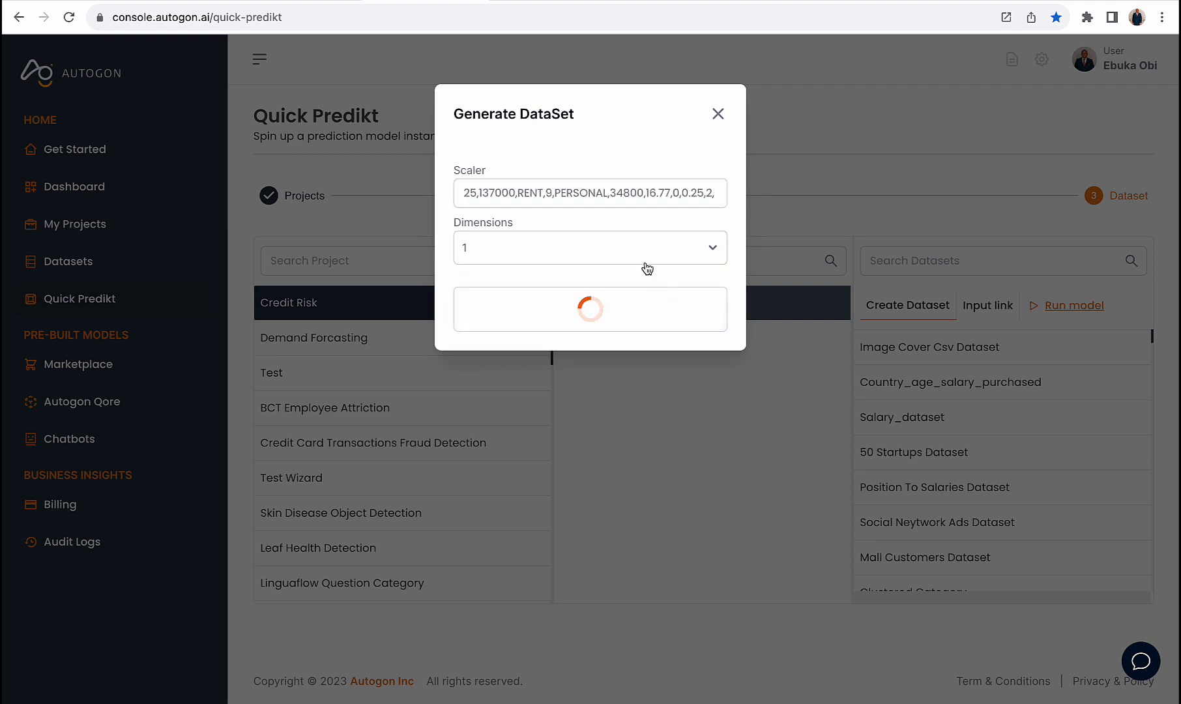
pyautogui.click(584, 177)
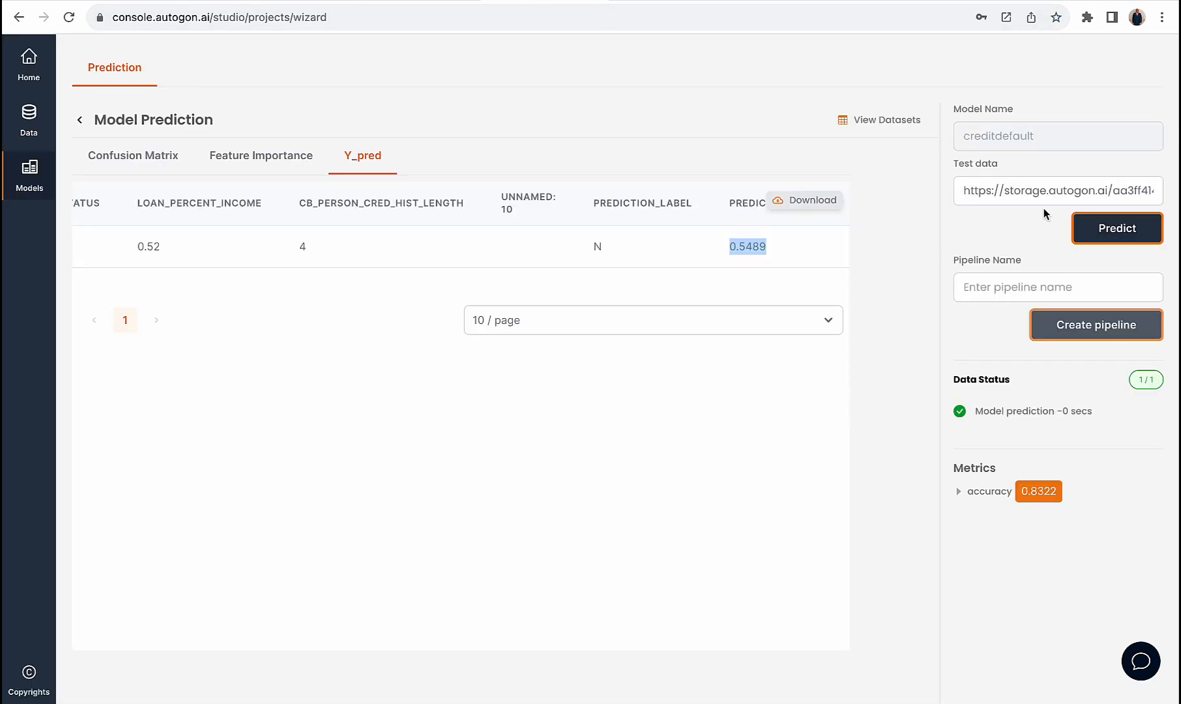
# - Replace the creditdefault test data with the PERSONAL record's dataset link, run the prediction and view its label and score
pyautogui.click(1043, 193)
pyautogui.hotkey('ctrl', 'a')
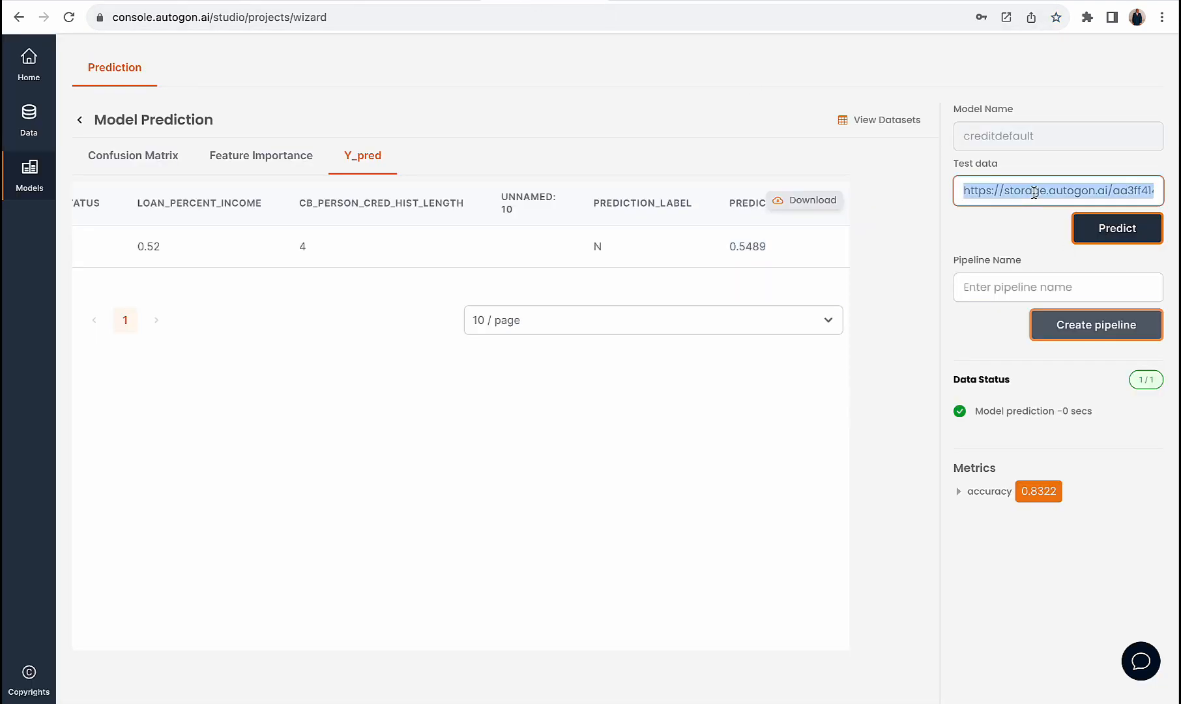
pyautogui.hotkey('ctrl', 'v')
pyautogui.click(1117, 229)
pyautogui.click(1117, 229)
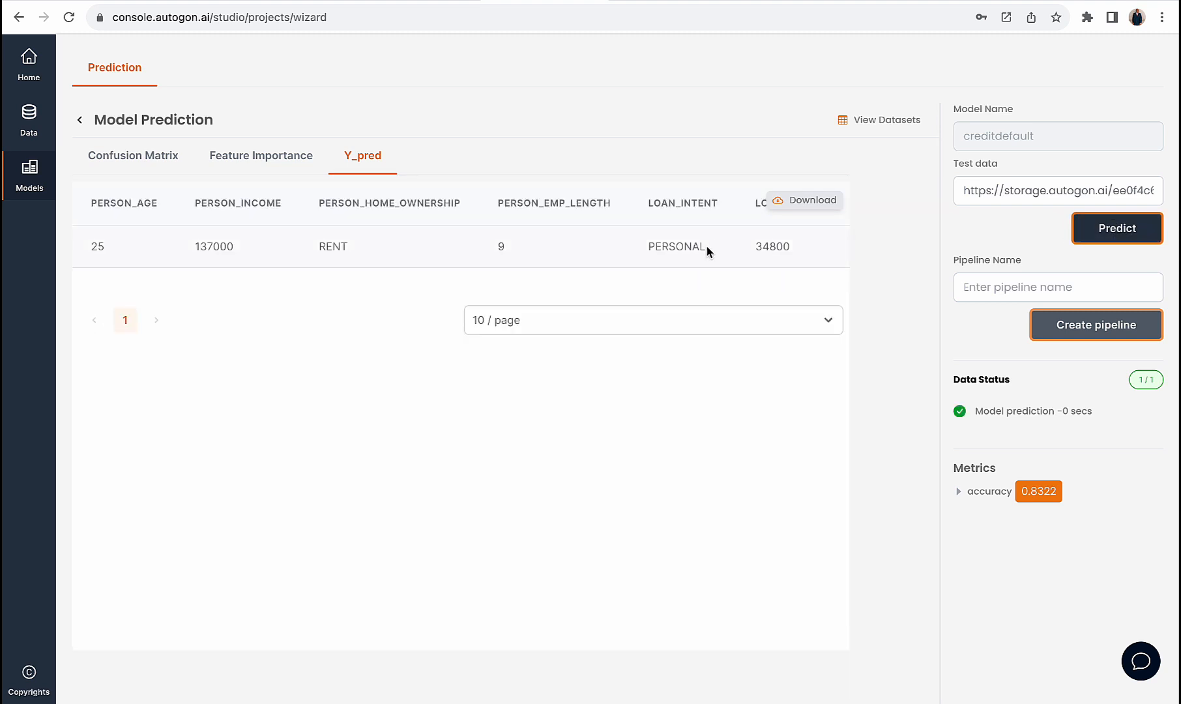
pyautogui.hscroll(10, 707, 252)
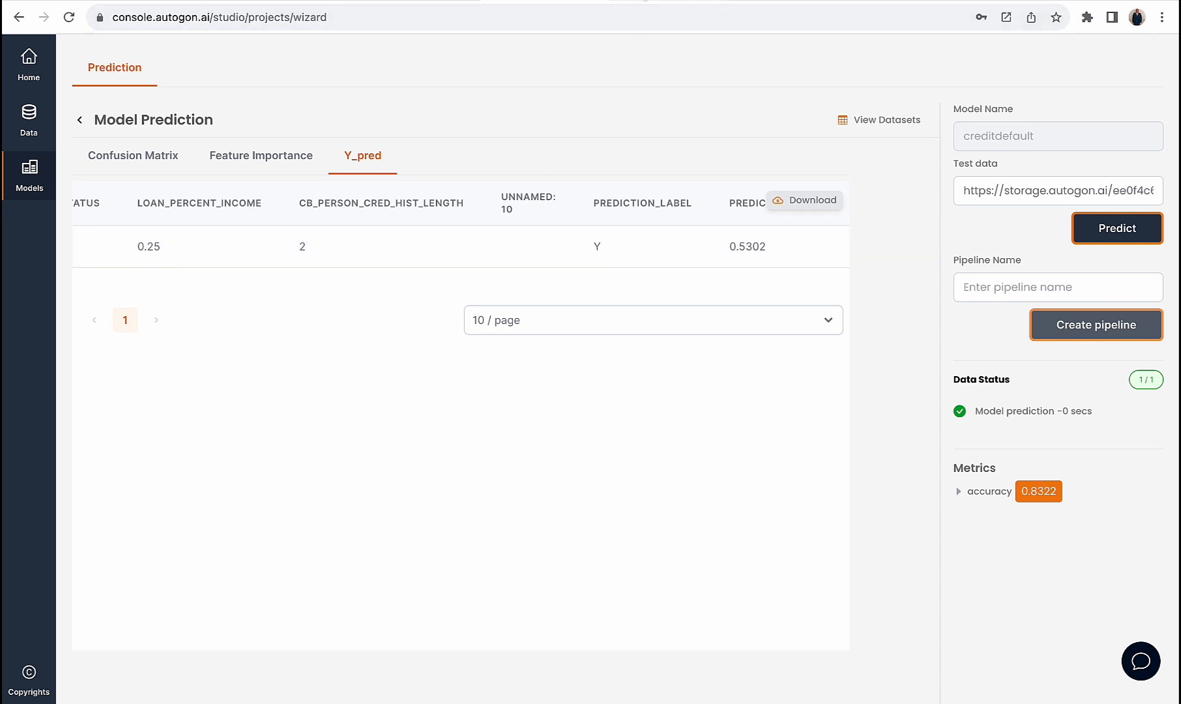
# - Copy the CSV record 21,21600,MORTGAGE,2,DEBTCONSOLIDATION,10000,11.14,0,0.46,2, without its final label and close the previous dataset dialog in Quick Predikt
pyautogui.click(642, 2)
pyautogui.scroll(-6, 351, 488)
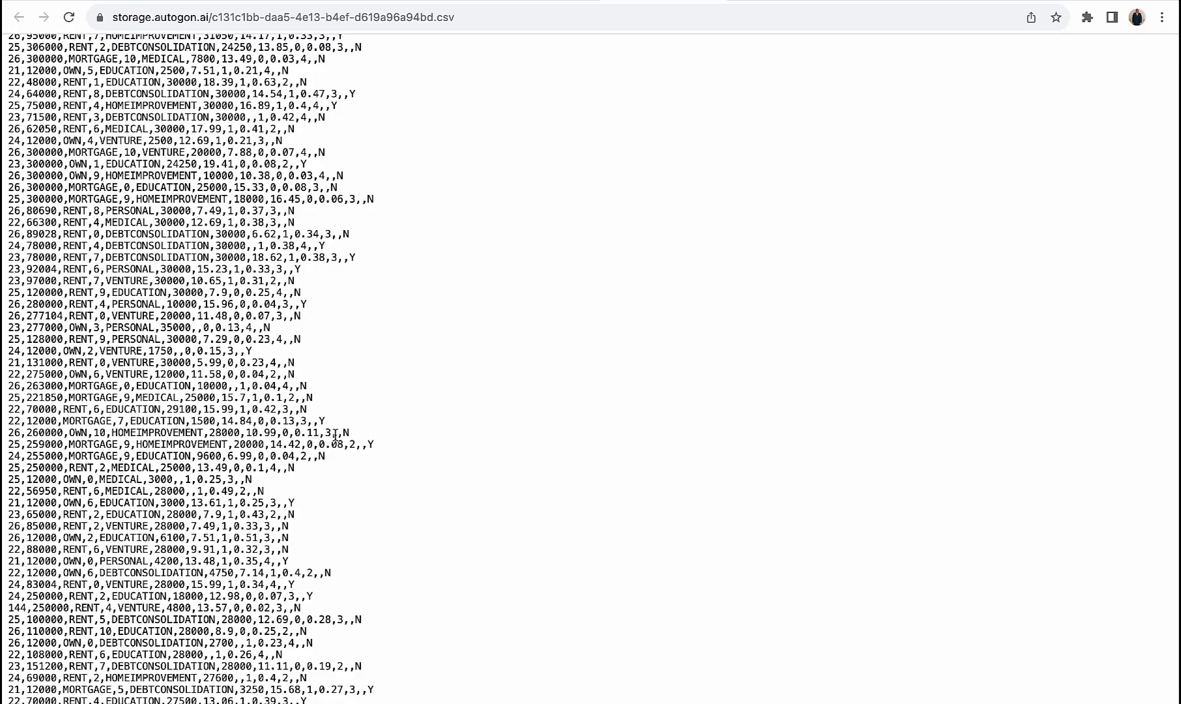
pyautogui.moveTo(336, 433); pyautogui.dragTo(7, 440)
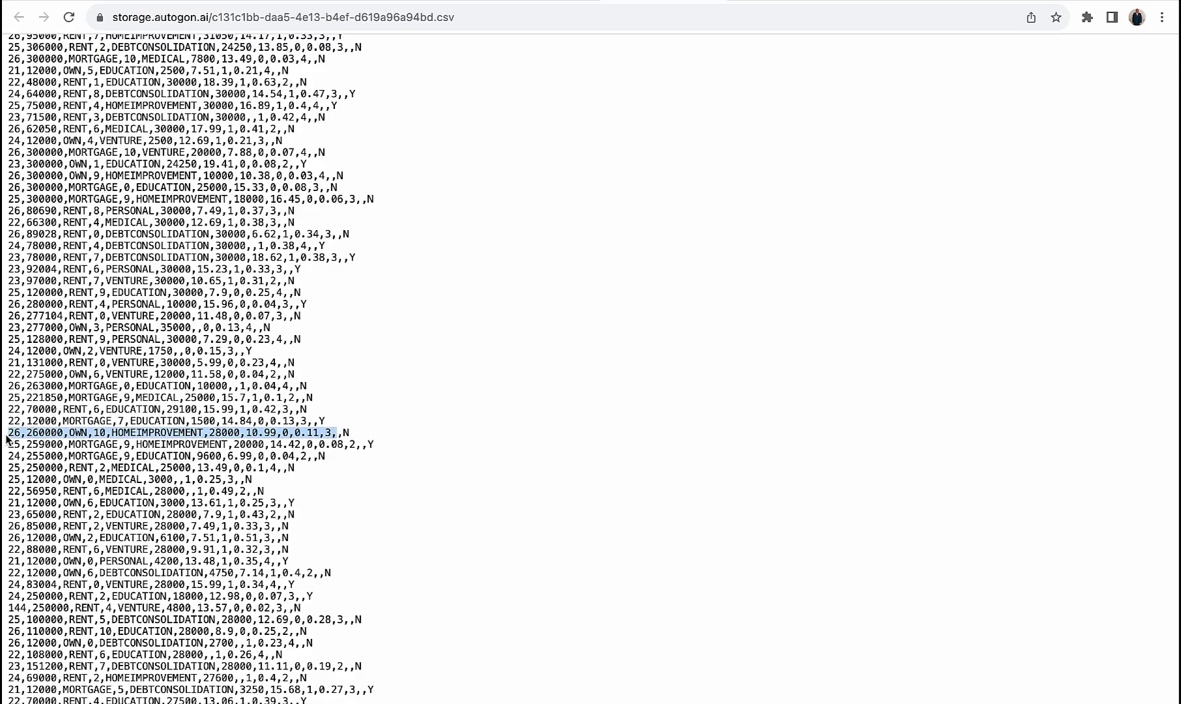
pyautogui.scroll(-20, 302, 461)
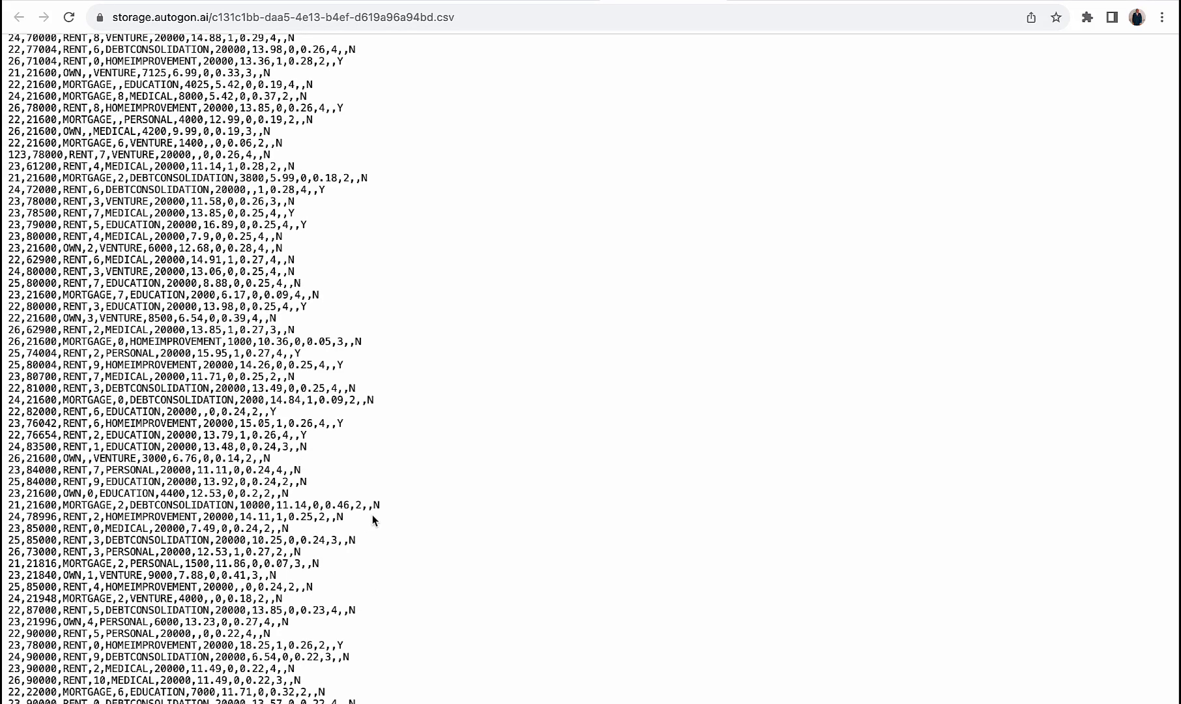
pyautogui.moveTo(369, 507); pyautogui.dragTo(7, 512)
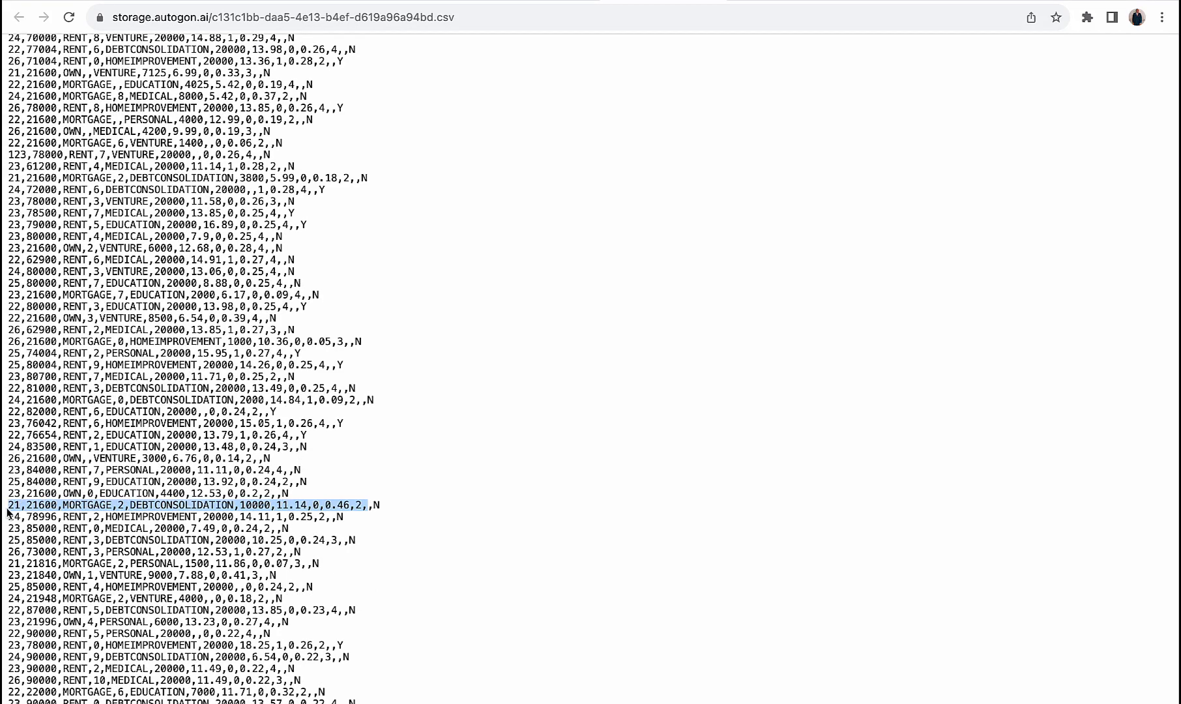
pyautogui.click(538, 2)
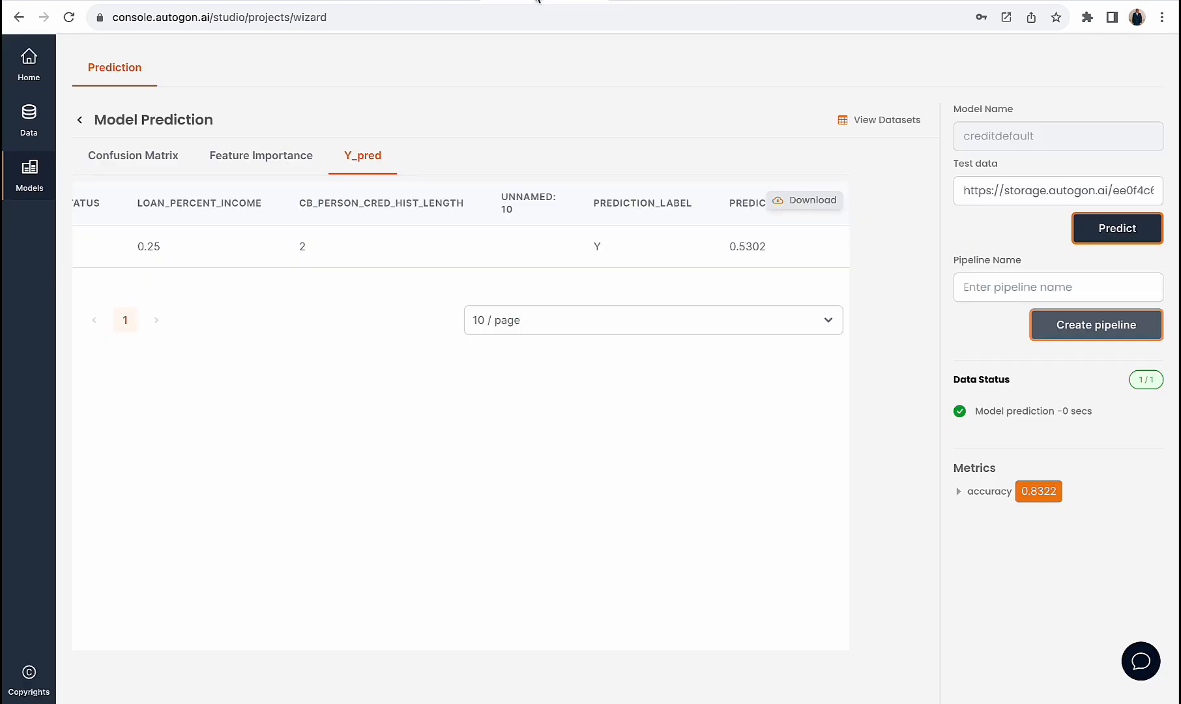
pyautogui.click(456, 1)
pyautogui.click(720, 117)
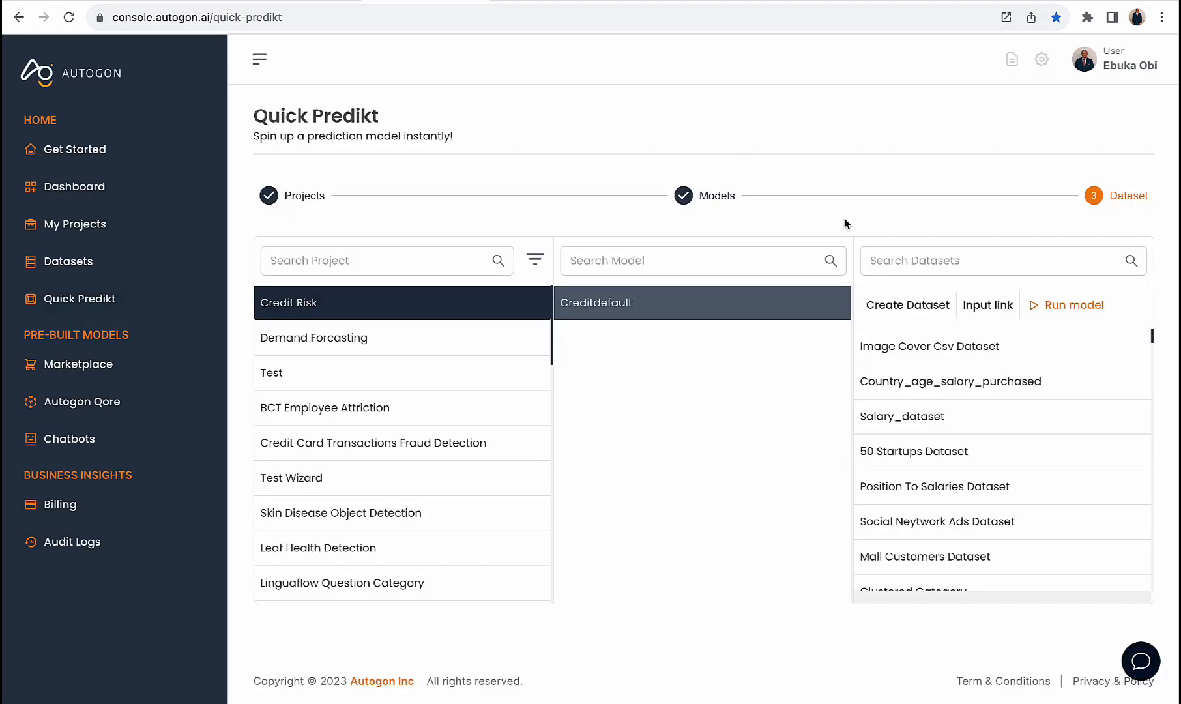
# - Generate a dataset from the copied DEBTCONSOLIDATION loan record with dimension 1 and copy the generated dataset link
pyautogui.click(910, 306)
pyautogui.click(605, 187)
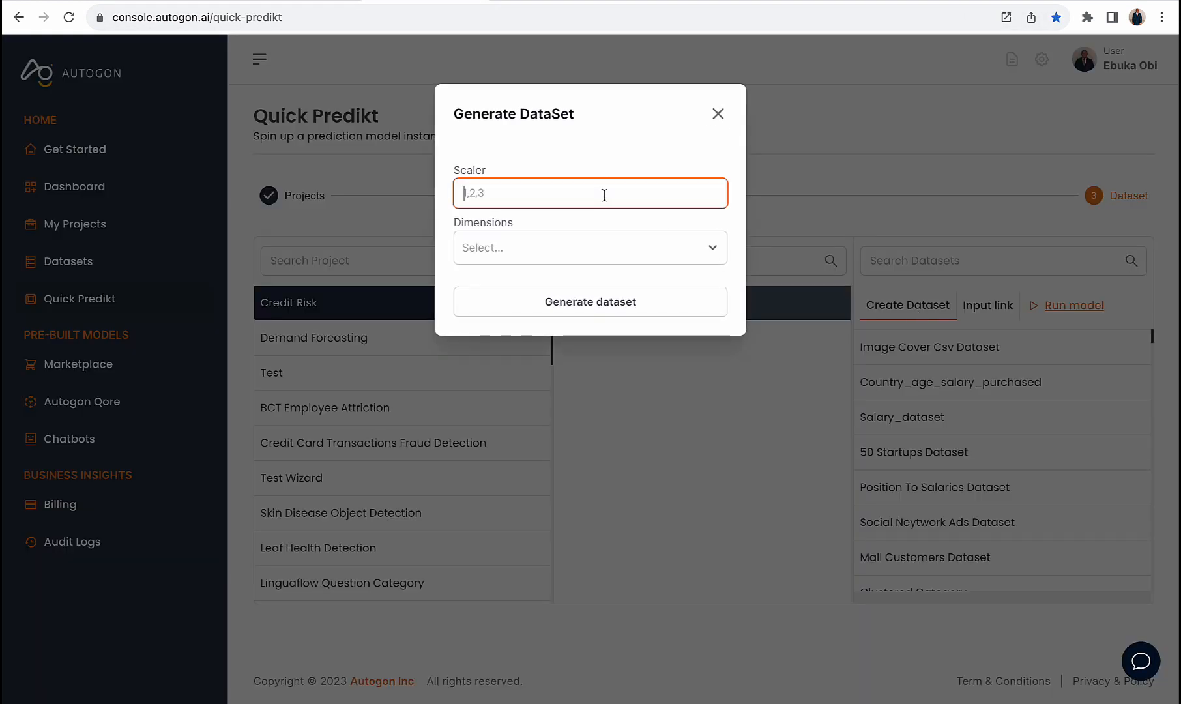
pyautogui.hotkey('ctrl', 'v')
pyautogui.click(601, 250)
pyautogui.click(580, 284)
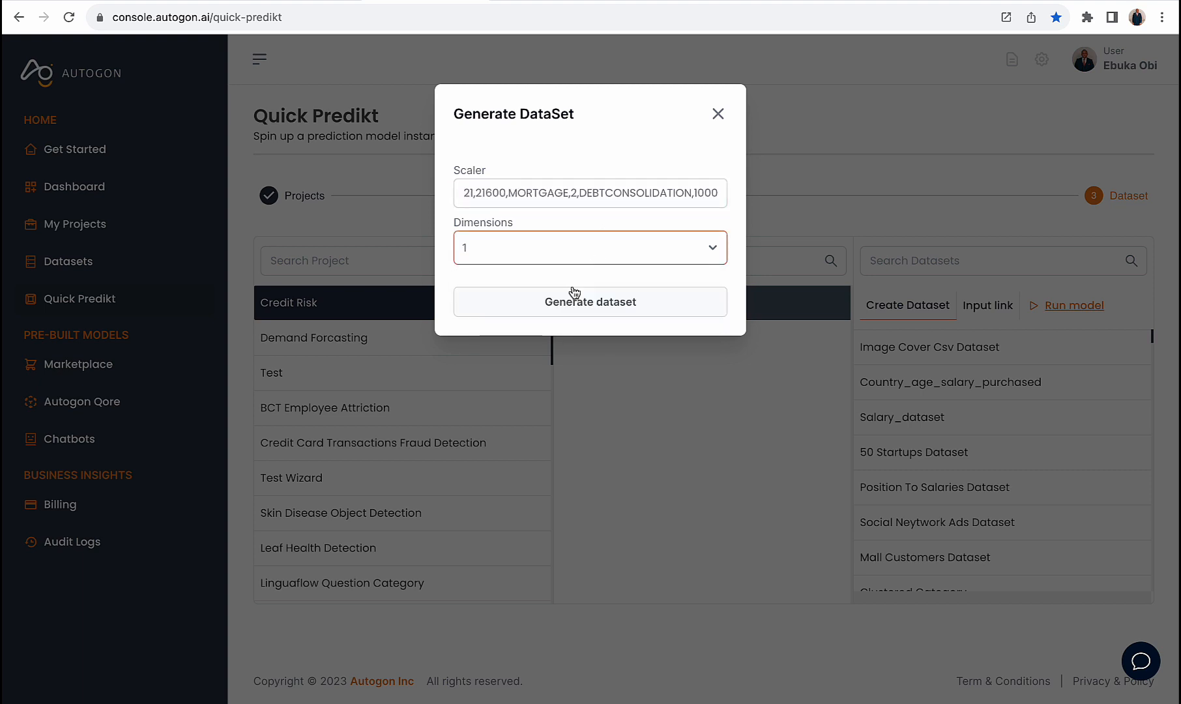
pyautogui.click(581, 309)
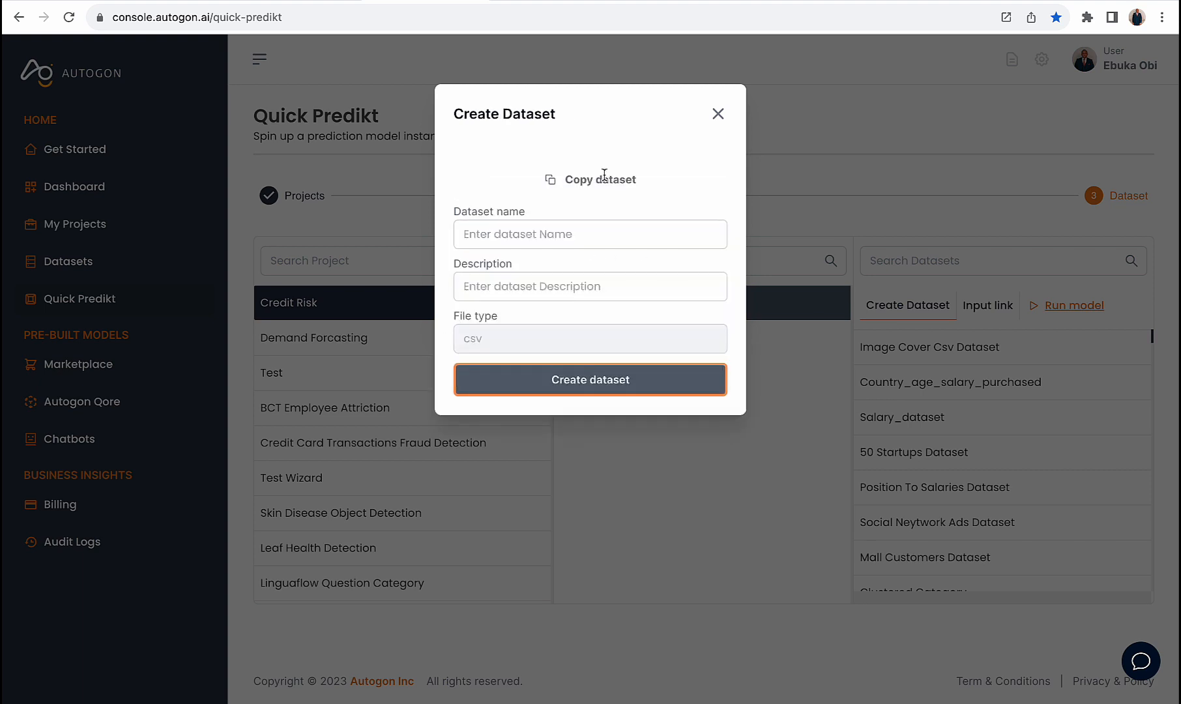
pyautogui.click(602, 180)
# - Return to the creditdefault prediction page, replace the test data with the DEBTCONSOLIDATION record's dataset link and run the prediction
pyautogui.click(539, 2)
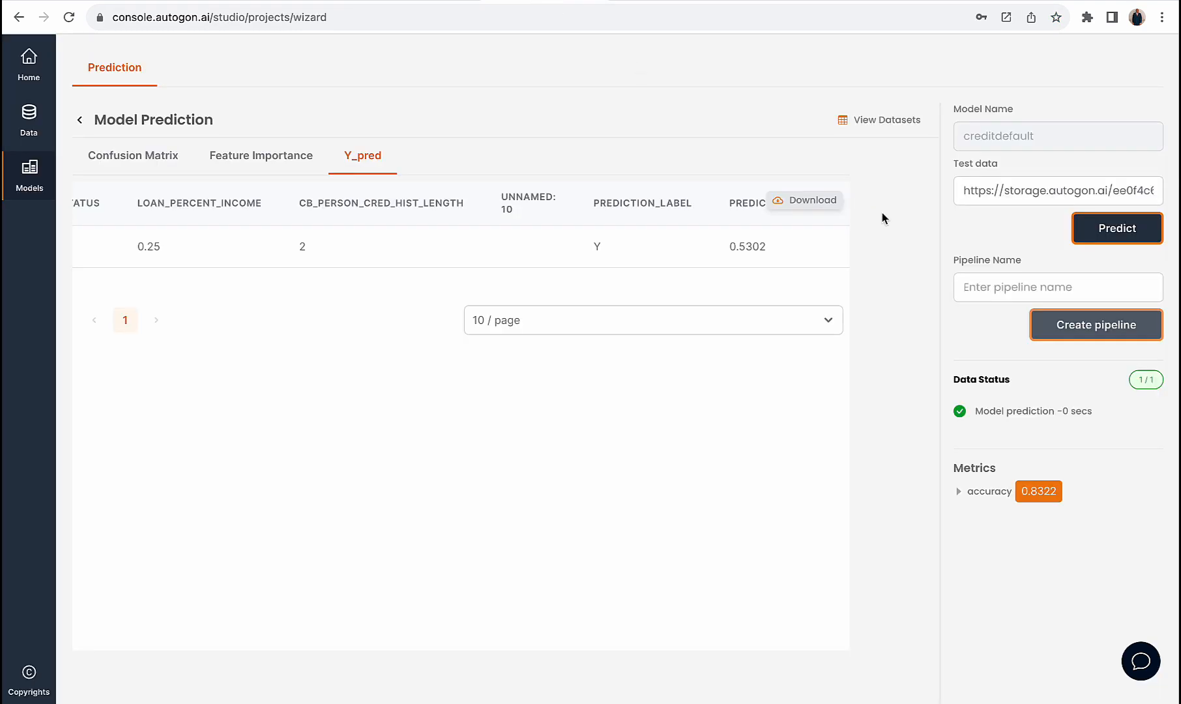
pyautogui.click(990, 191)
pyautogui.hotkey('ctrl', 'a')
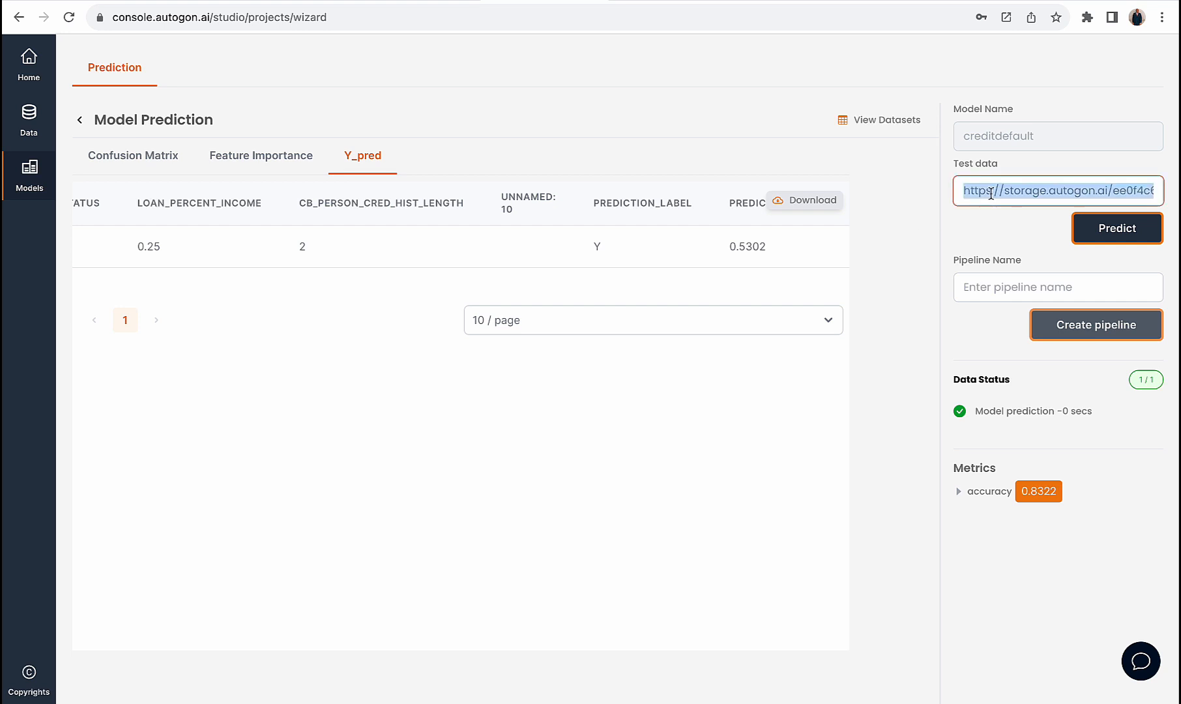
pyautogui.hotkey('ctrl', 'v')
pyautogui.click(1121, 228)
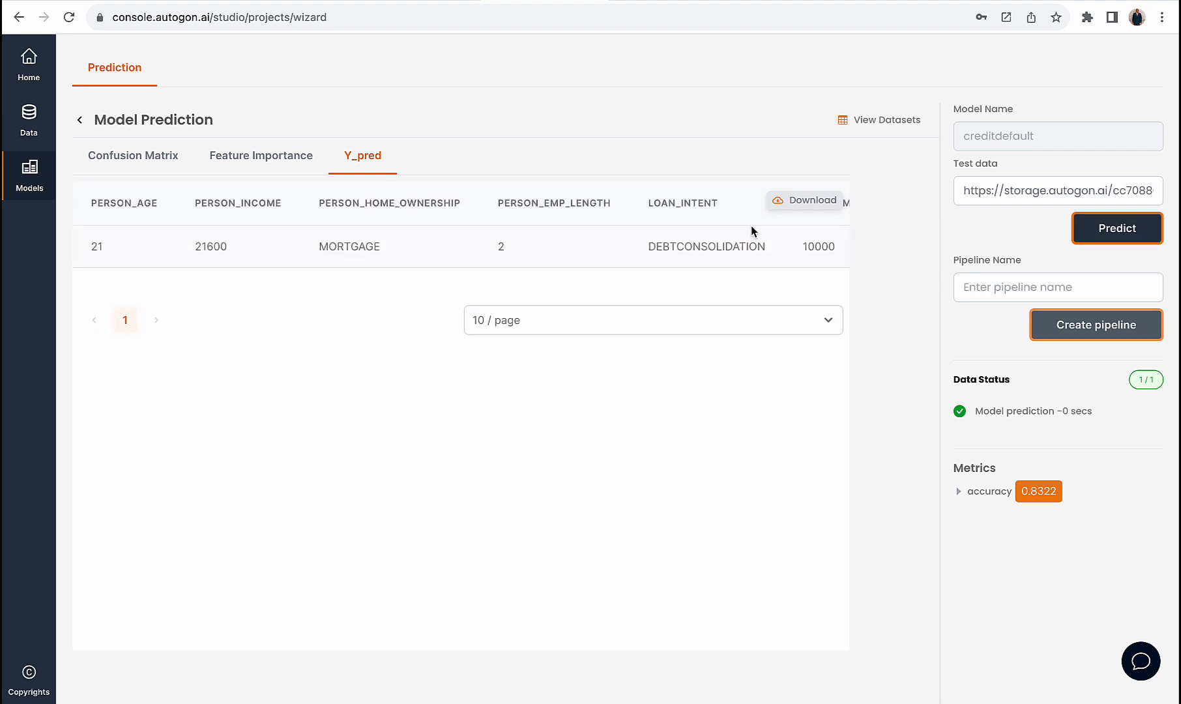
# - View the DEBTCONSOLIDATION record's prediction label and score and compare the label with that record in the source CSV
pyautogui.hscroll(10, 740, 242)
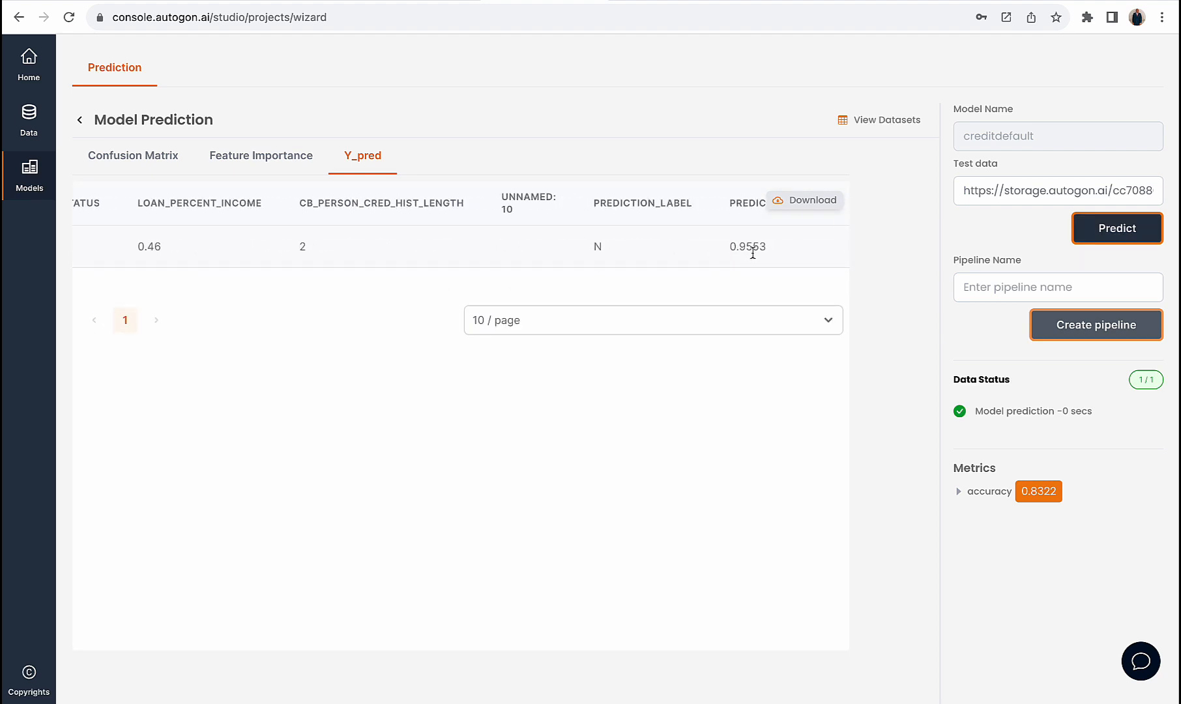
pyautogui.click(436, 8)
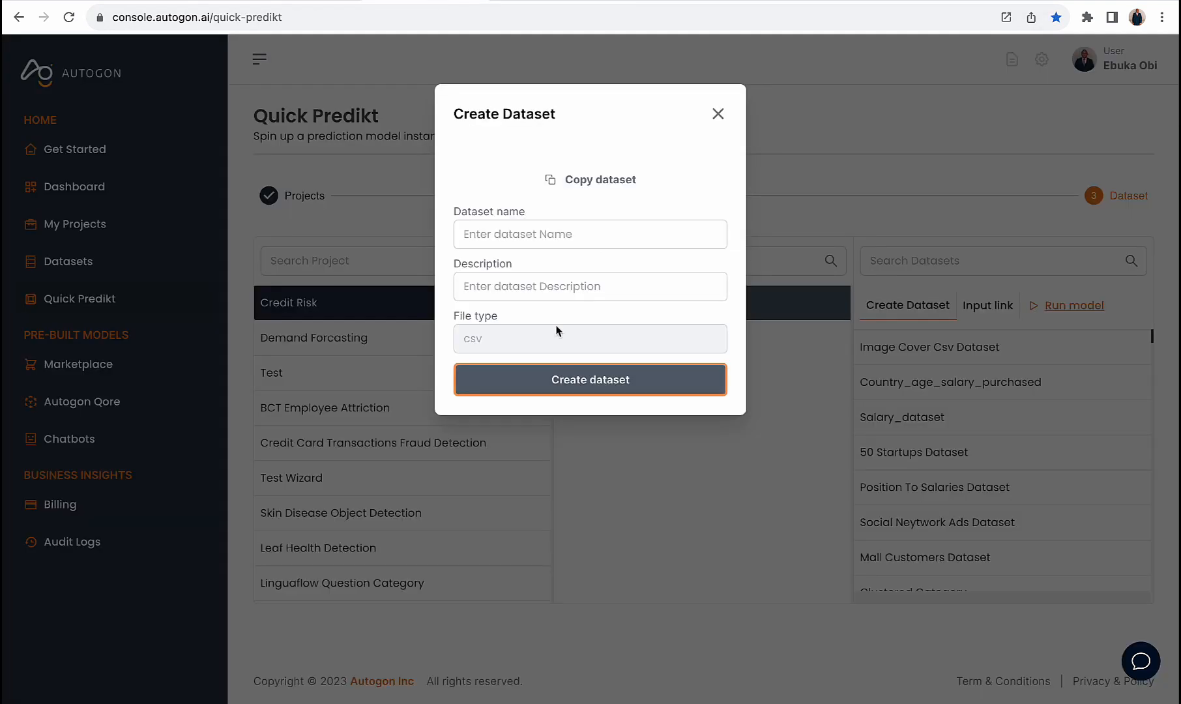
pyautogui.click(666, 13)
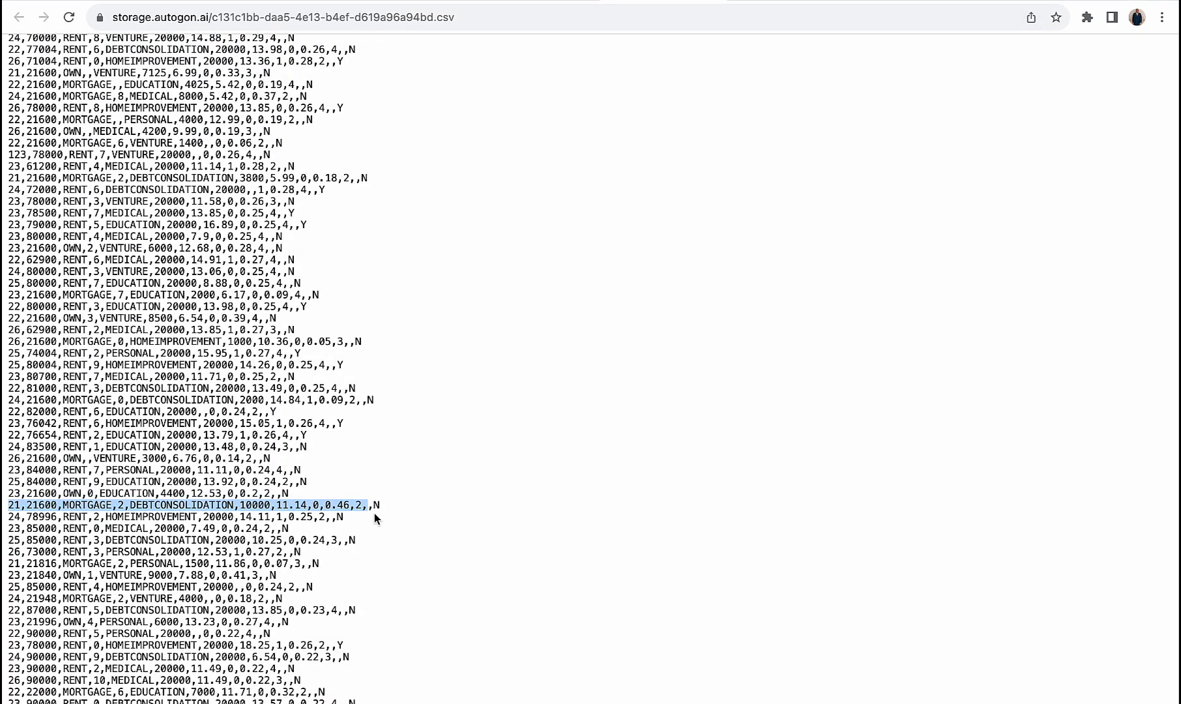
pyautogui.click(408, 5)
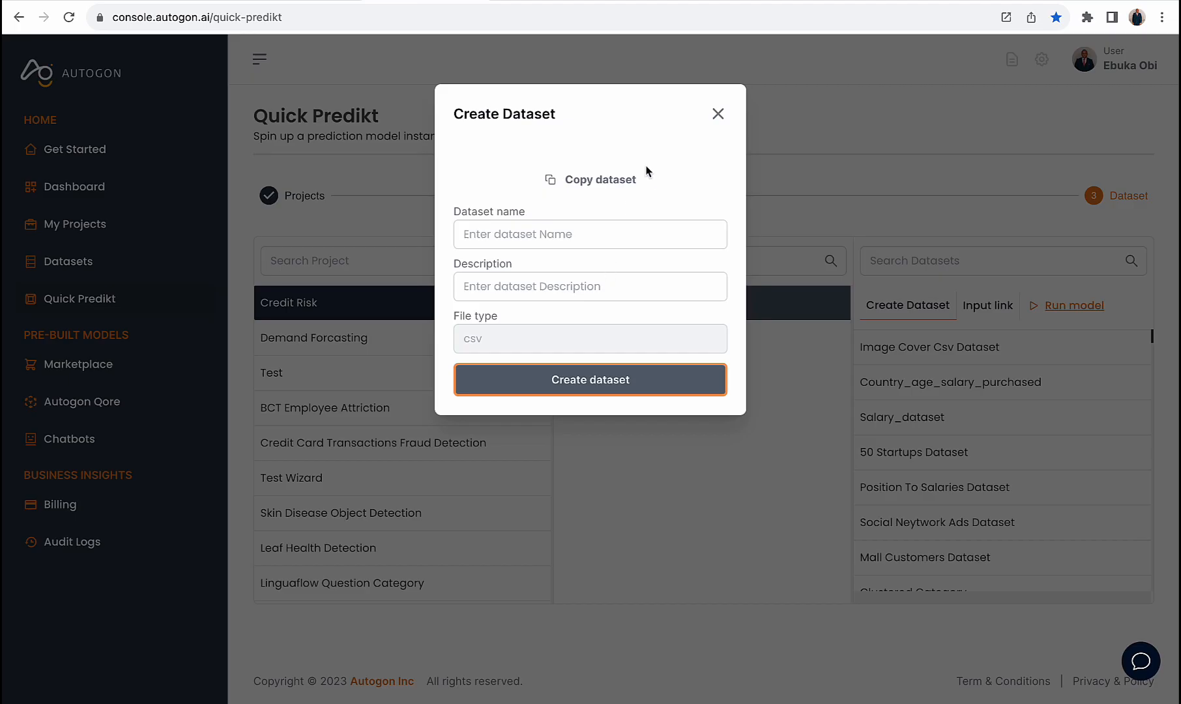
pyautogui.hotkey('ctrl', 'Tab')
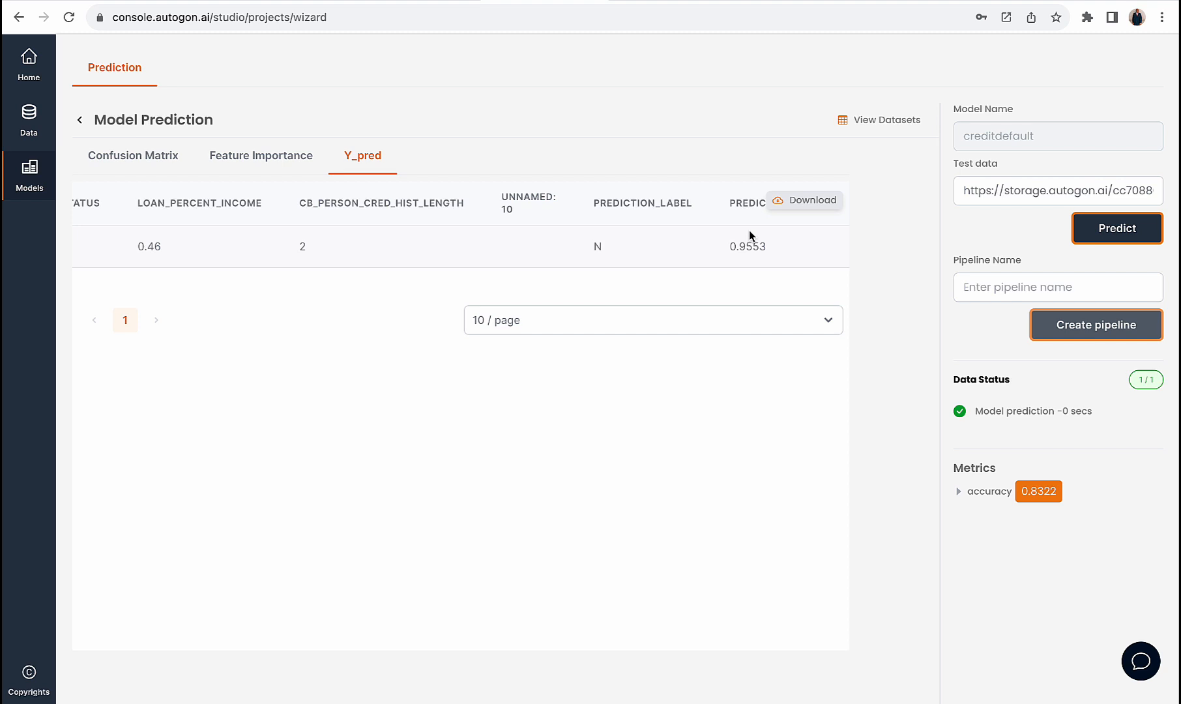
# - Create a pipeline named creditDefaultAI from the creditdefault model
pyautogui.click(985, 295)
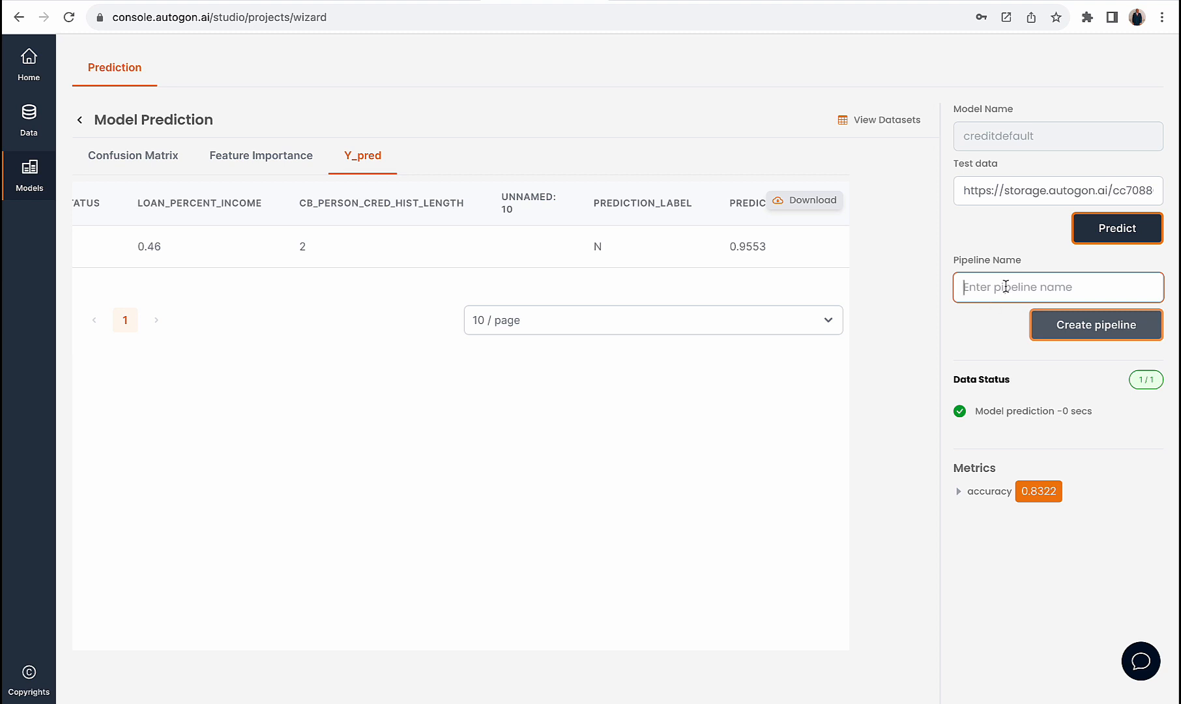
pyautogui.write('cr')
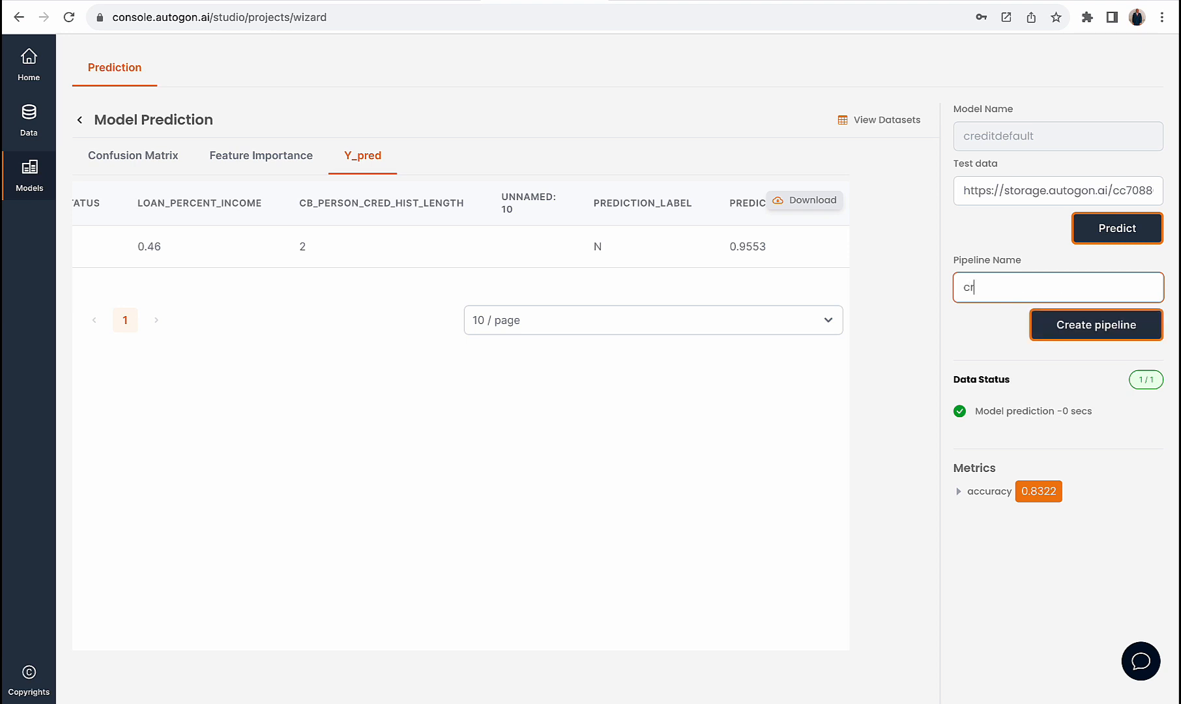
pyautogui.write('editDefaultAI')
pyautogui.moveTo(1041, 287); pyautogui.dragTo(954, 289)
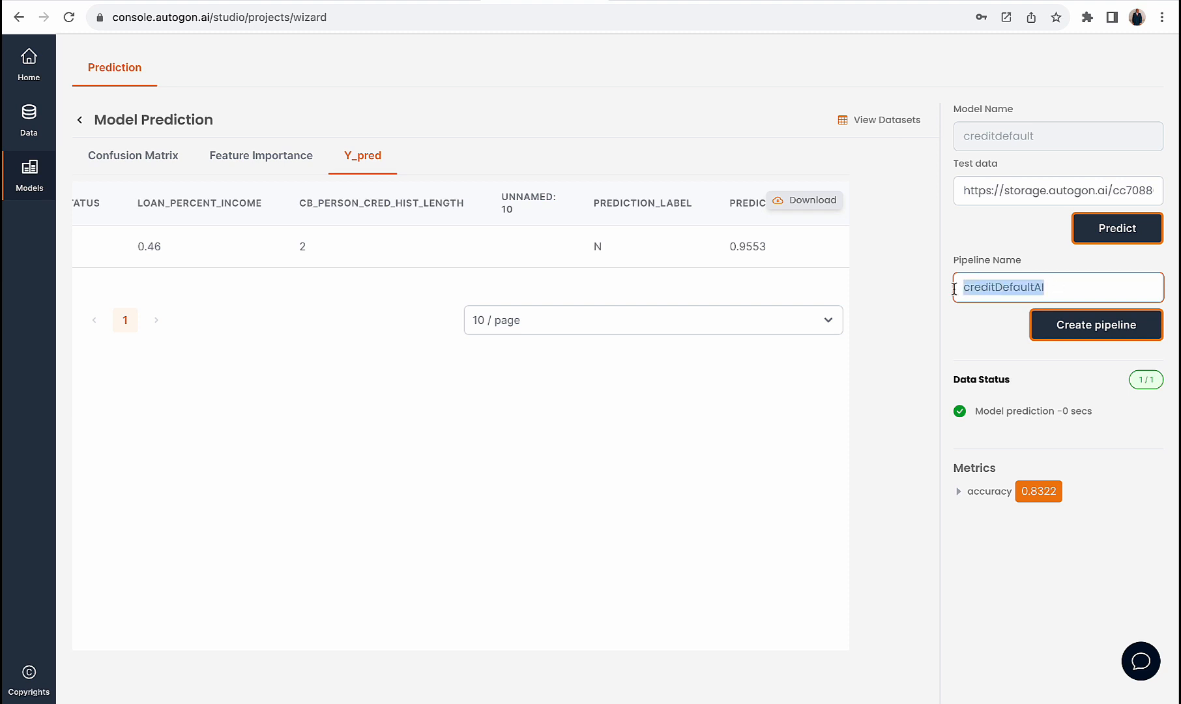
pyautogui.click(1085, 326)
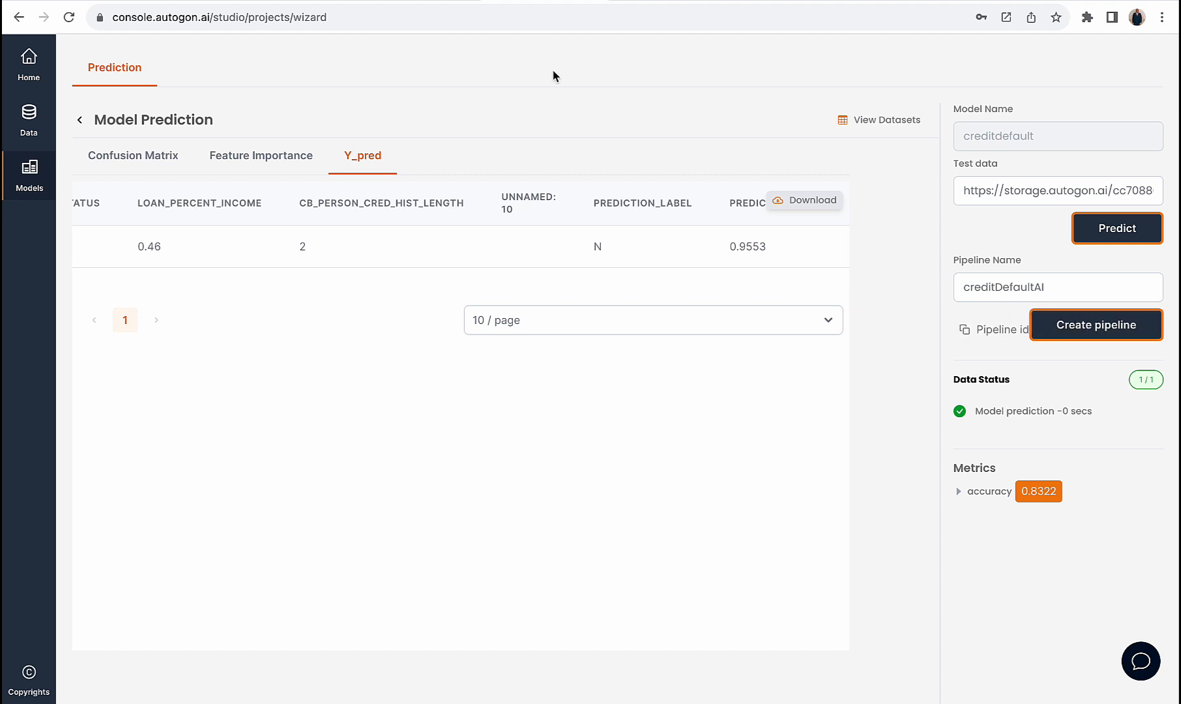
# - Go back to the Credit Risk project's details and copy the creditDefaultAI pipeline ID
pyautogui.click(38, 72)
pyautogui.click(254, 127)
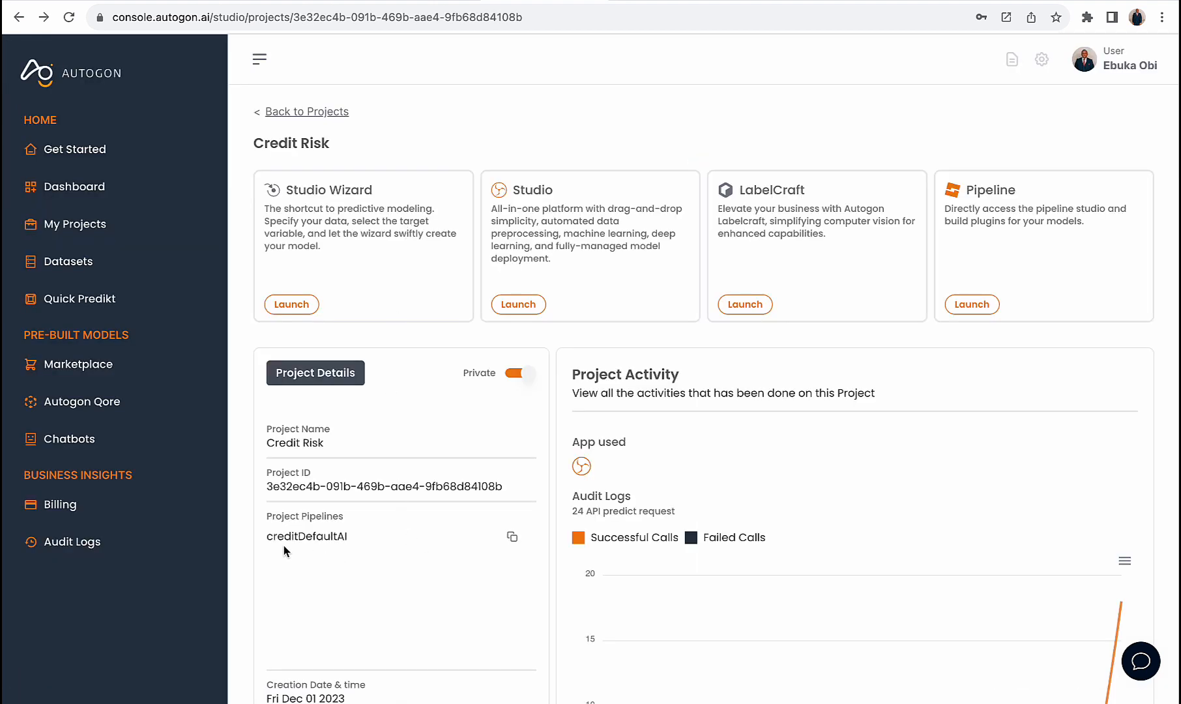
pyautogui.click(513, 537)
# - Select the Credit Risk project and its Creditdefault model in Quick Predikt and open the dataset generation form
pyautogui.click(98, 300)
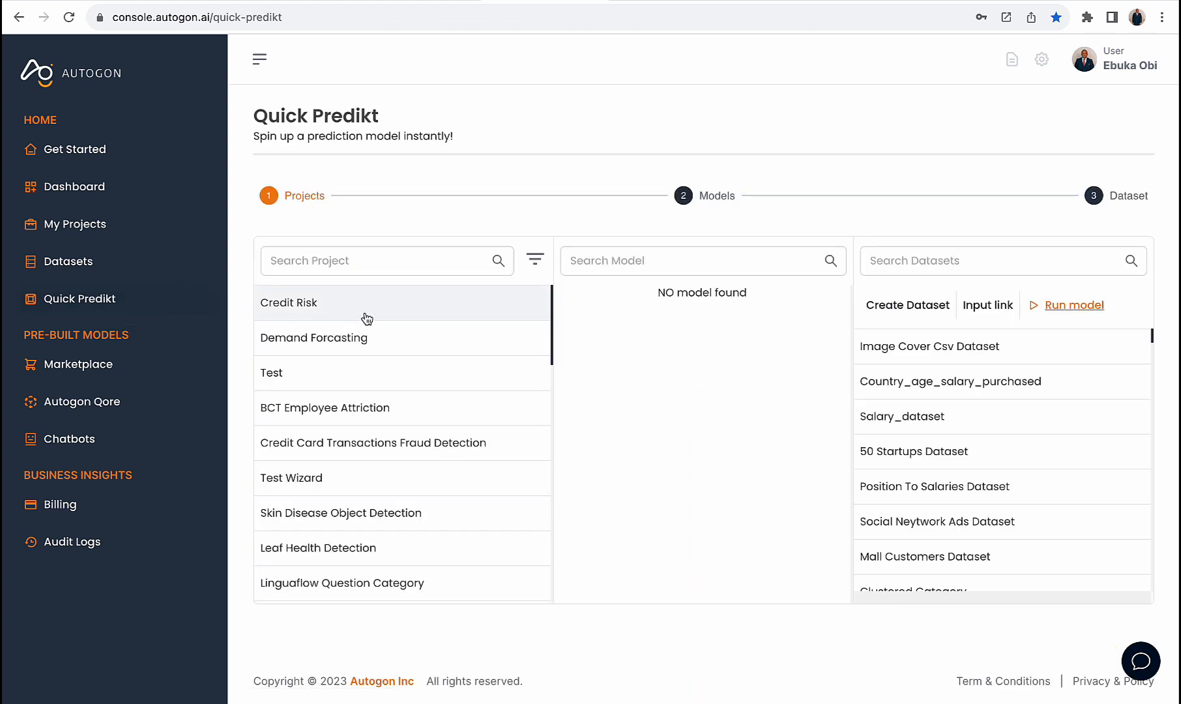
pyautogui.click(367, 318)
pyautogui.click(631, 312)
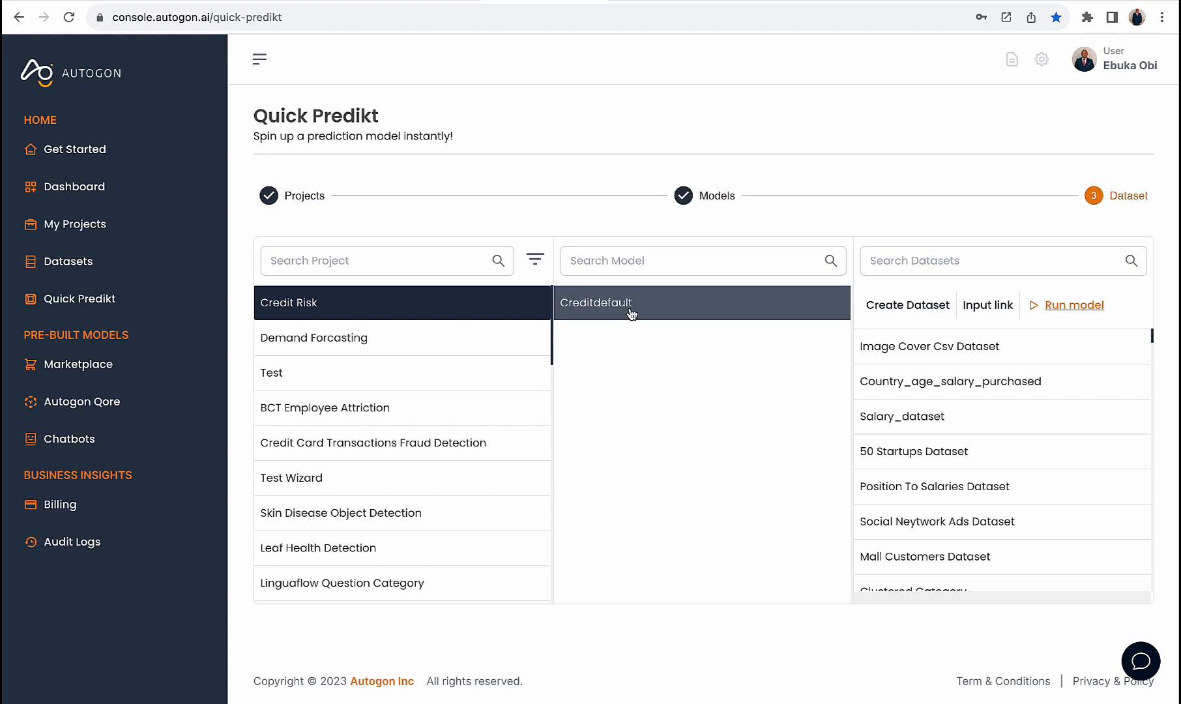
pyautogui.click(988, 312)
pyautogui.click(917, 305)
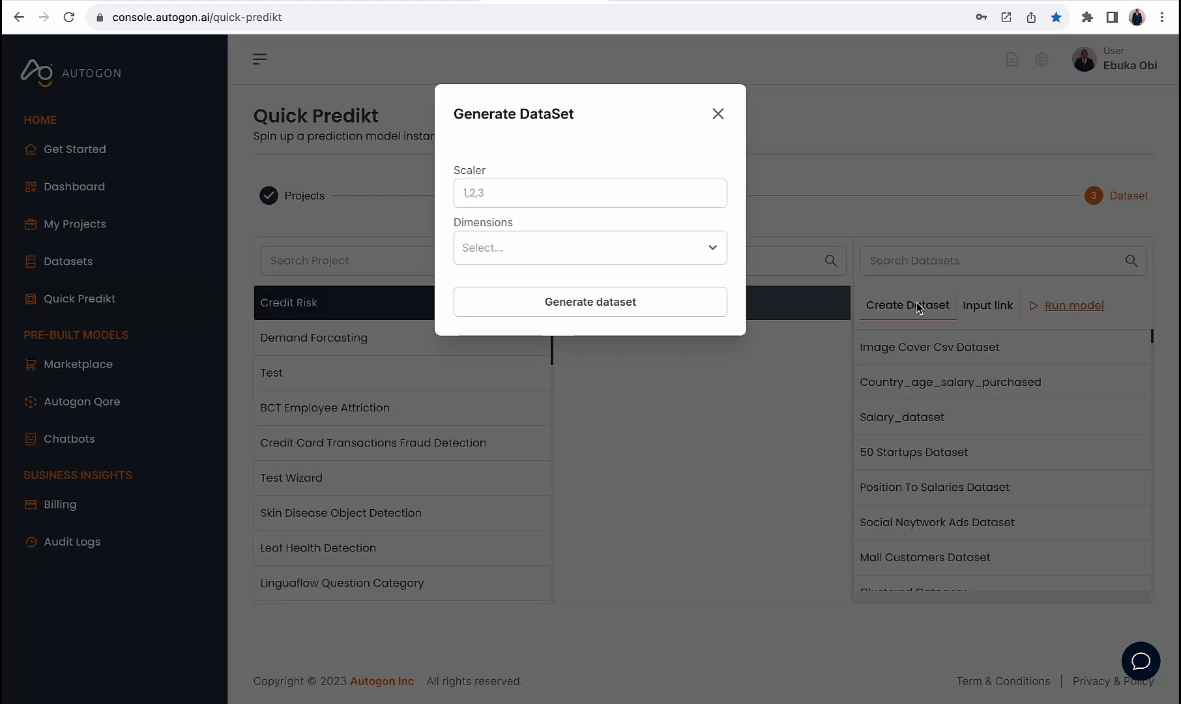
# - Copy the CSV record 23,85000,RENT,0,MEDICAL,20000,7.49,0,0.24,2, without its final label and return to the dataset generation form
pyautogui.click(665, 3)
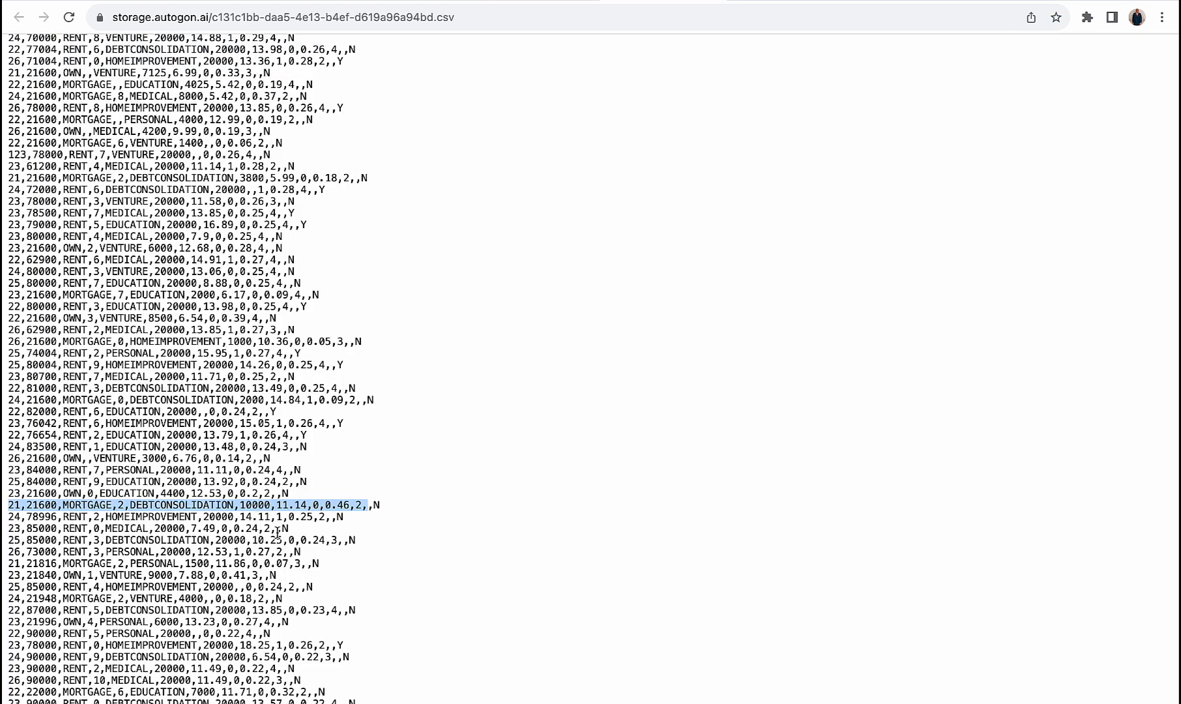
pyautogui.moveTo(277, 530); pyautogui.dragTo(8, 532)
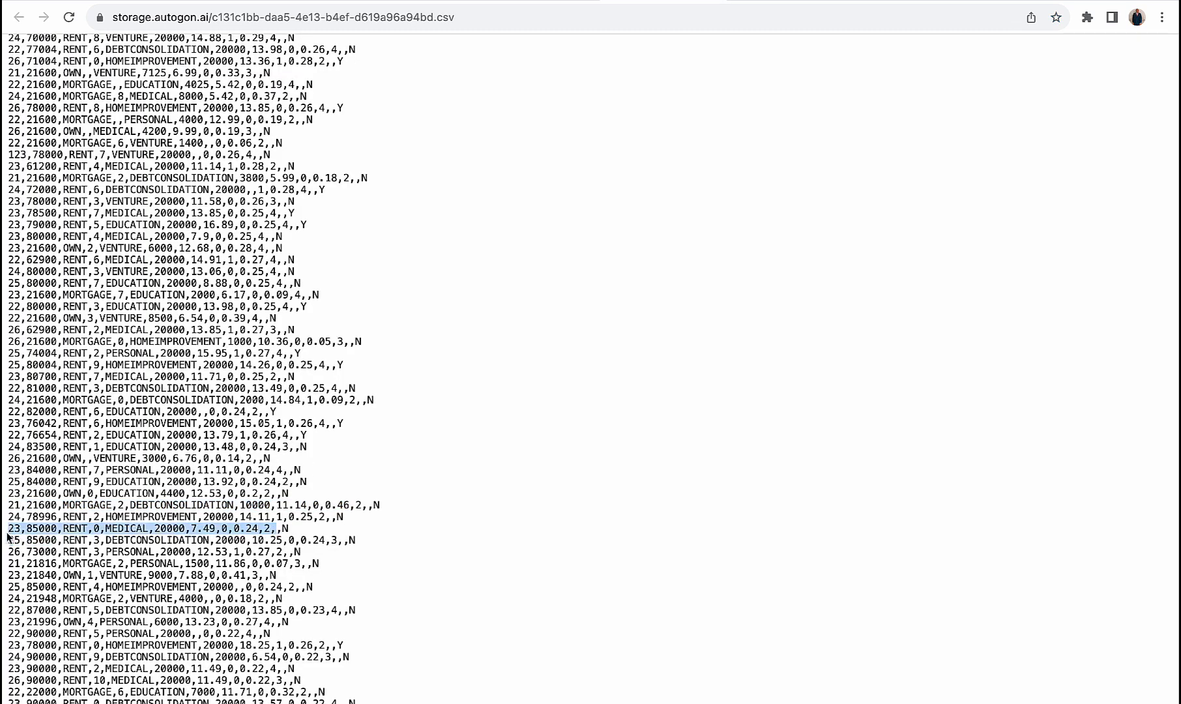
pyautogui.click(544, 6)
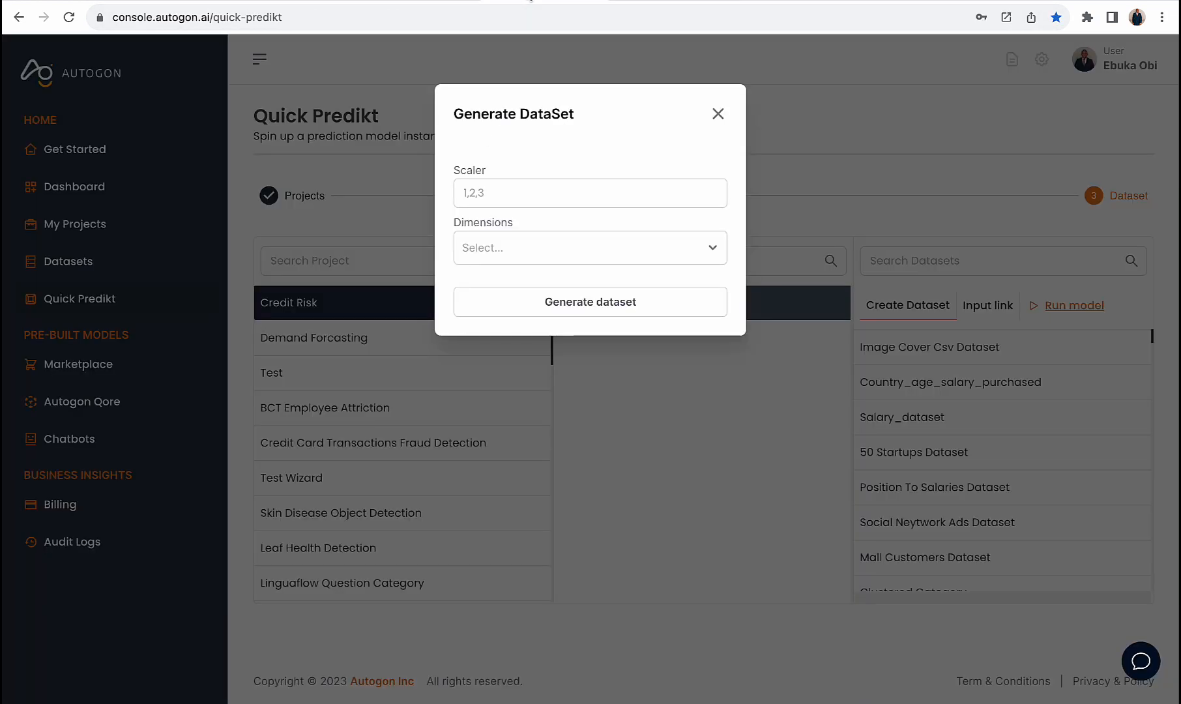
# - Generate a dataset from the copied MEDICAL loan record with dimension 1, copy its link and close the dataset dialog
pyautogui.click(583, 204)
pyautogui.press('super+v')
pyautogui.click(580, 254)
pyautogui.click(555, 287)
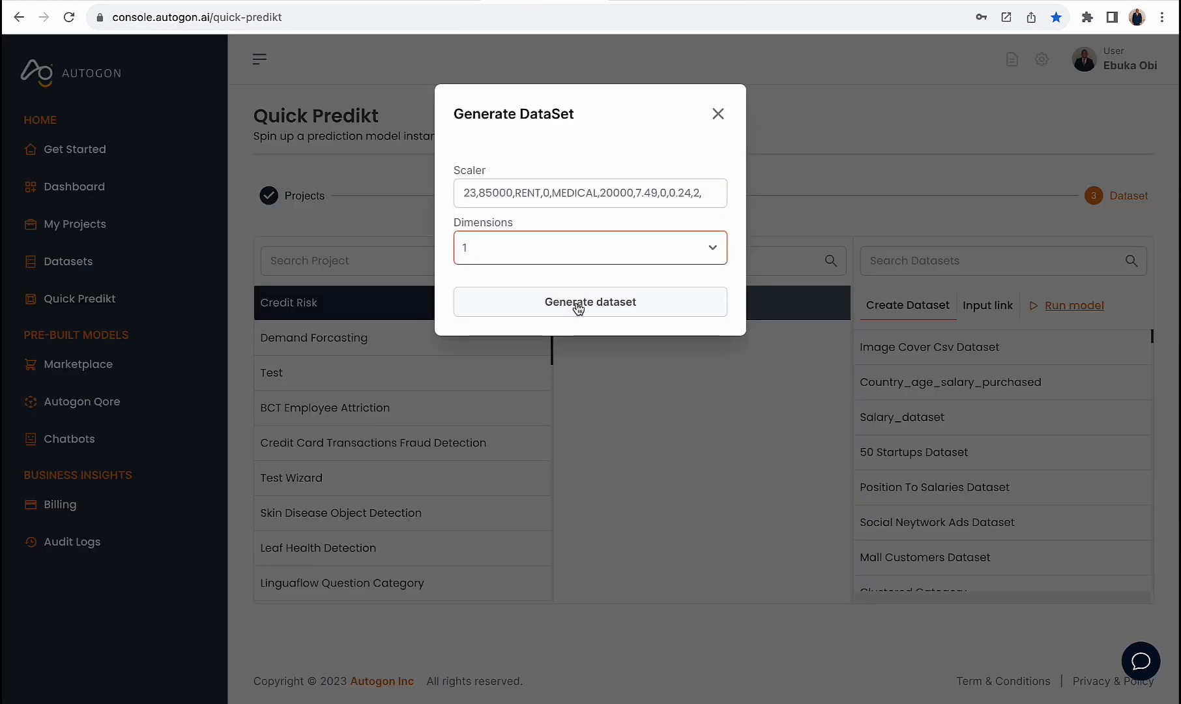
pyautogui.click(577, 305)
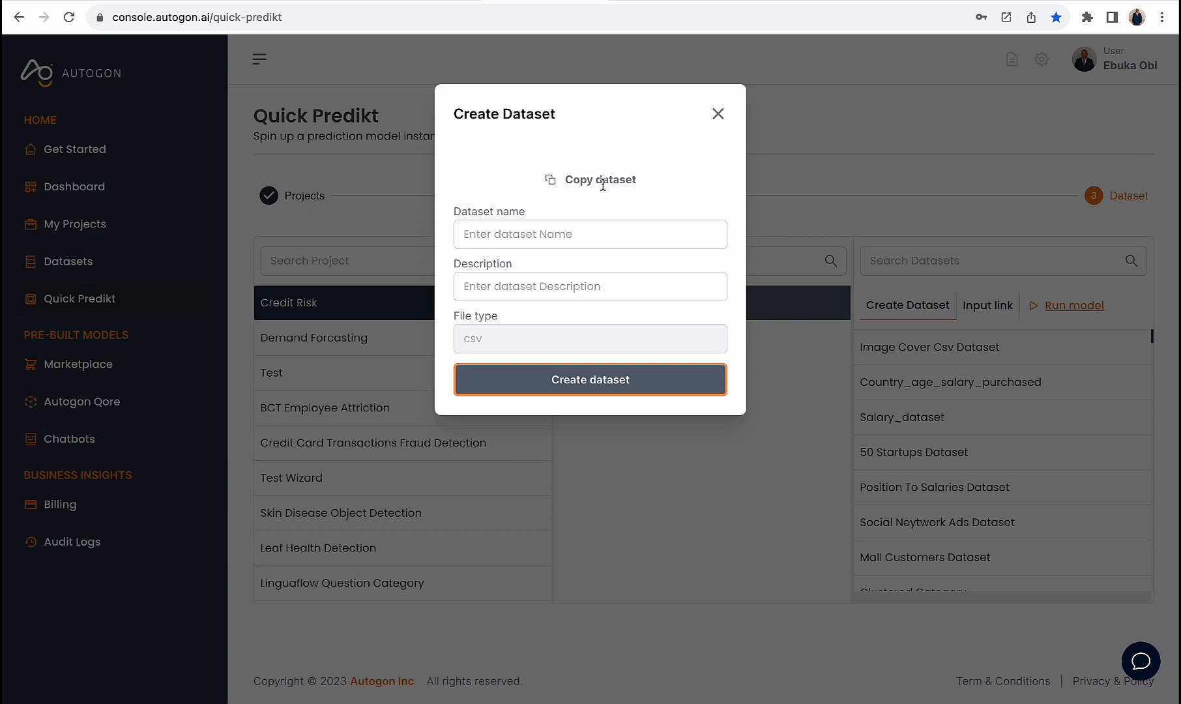
pyautogui.click(602, 181)
pyautogui.click(718, 114)
# - Use the MEDICAL record's dataset link as input and run the Creditdefault model with the Pipeline method and the creditDefaultAI pipeline
pyautogui.click(988, 306)
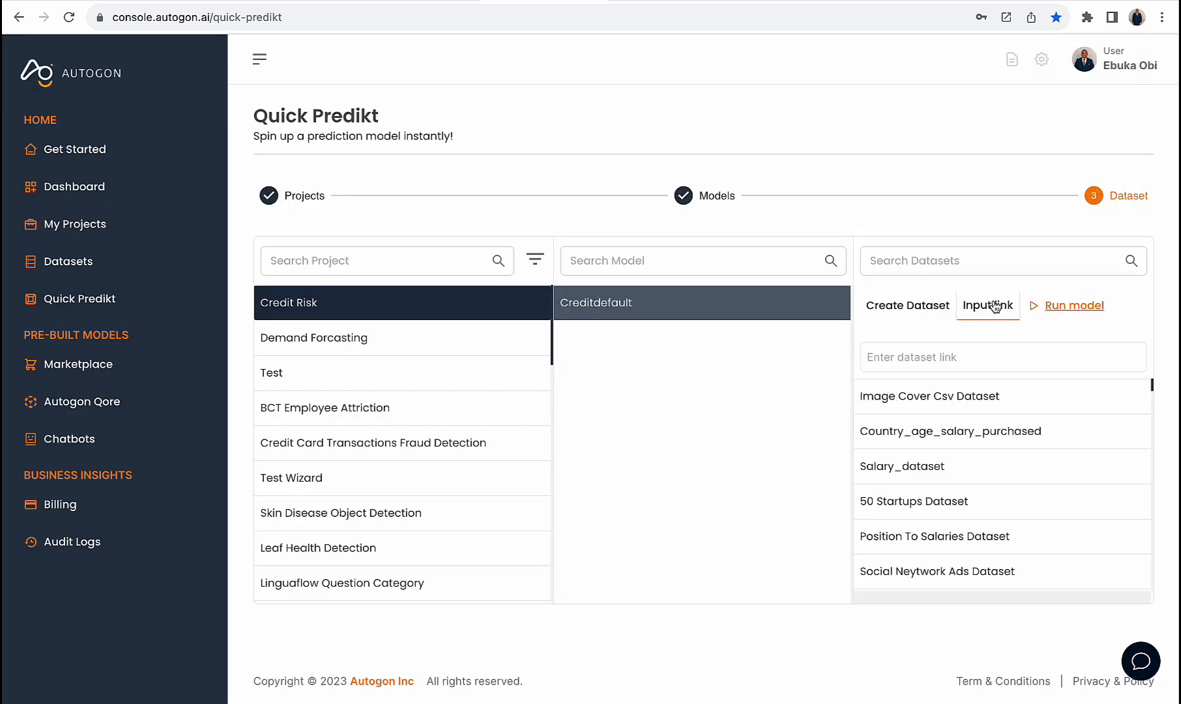
pyautogui.press('super+v')
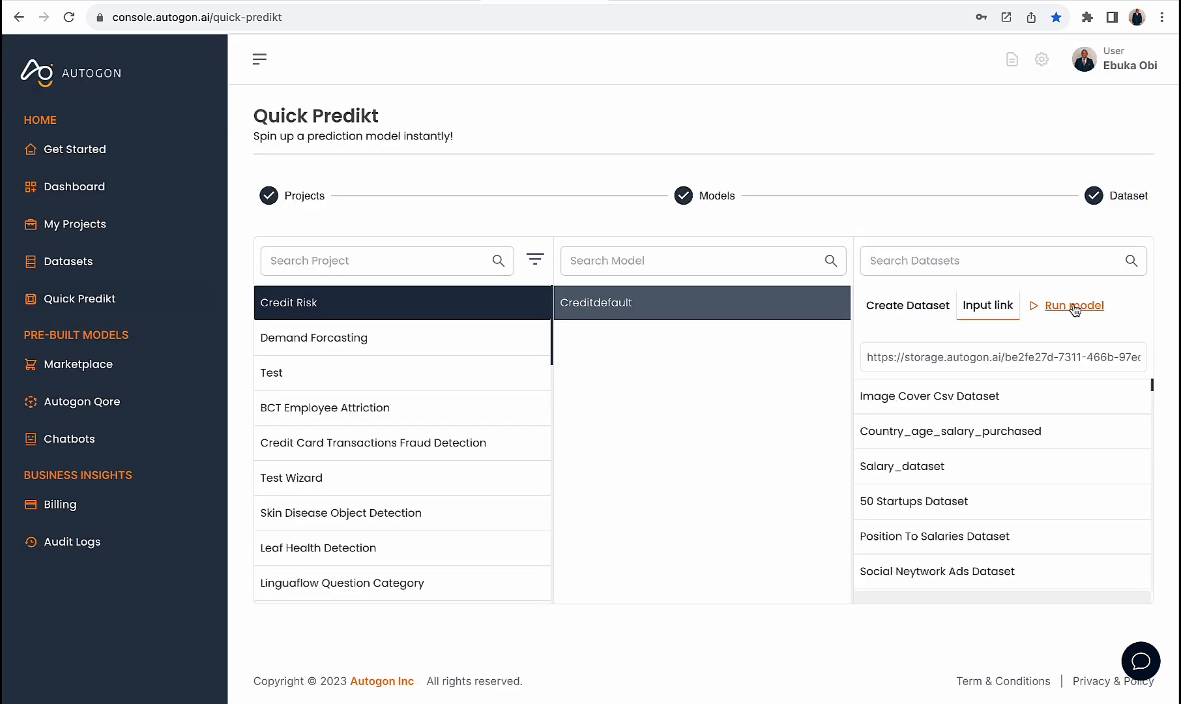
pyautogui.click(1074, 306)
pyautogui.click(626, 171)
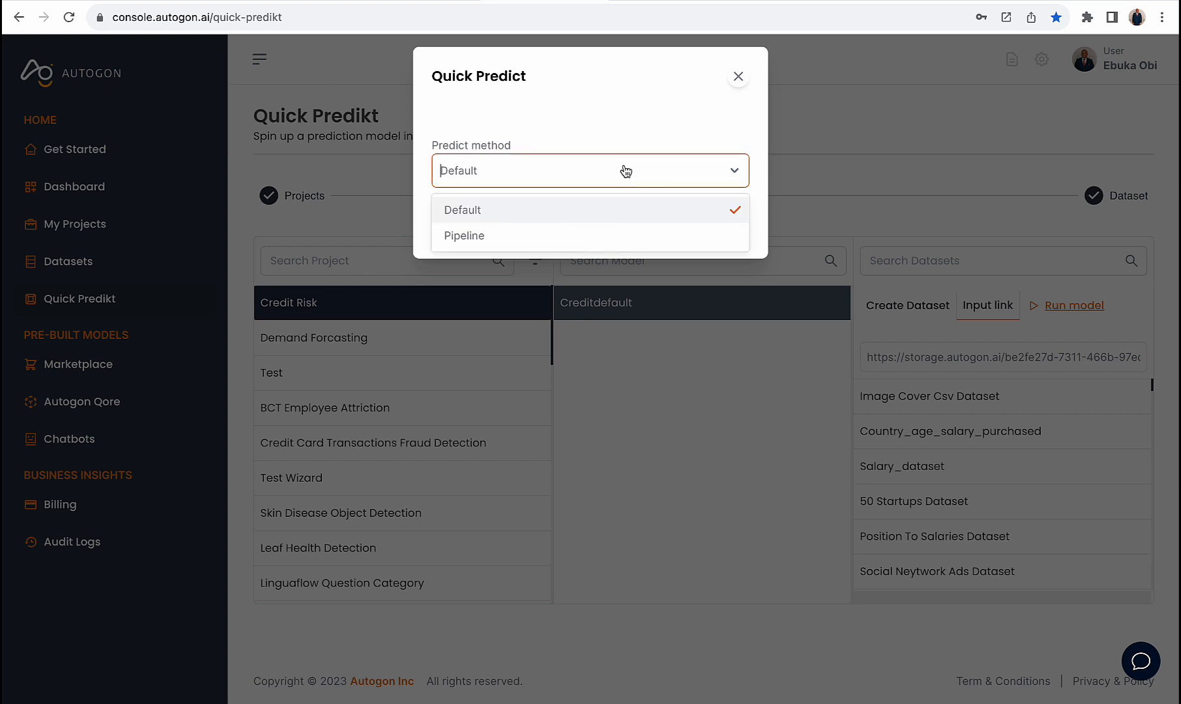
pyautogui.click(599, 239)
pyautogui.click(601, 264)
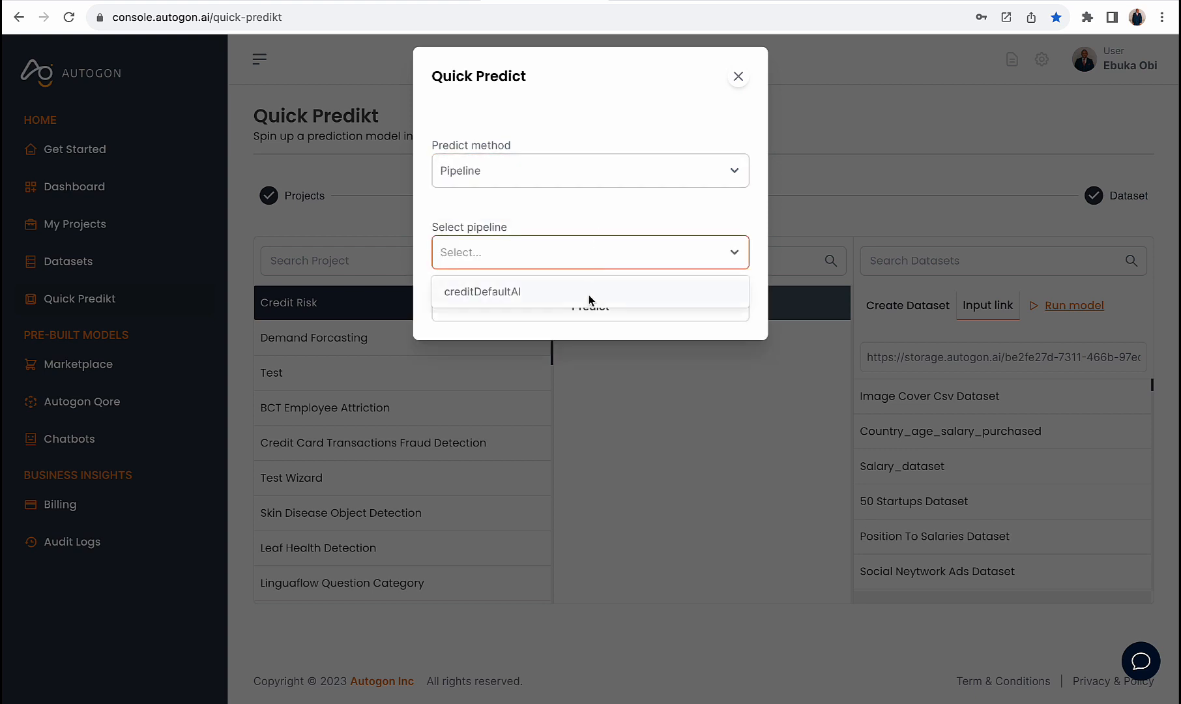
pyautogui.click(588, 295)
pyautogui.click(582, 307)
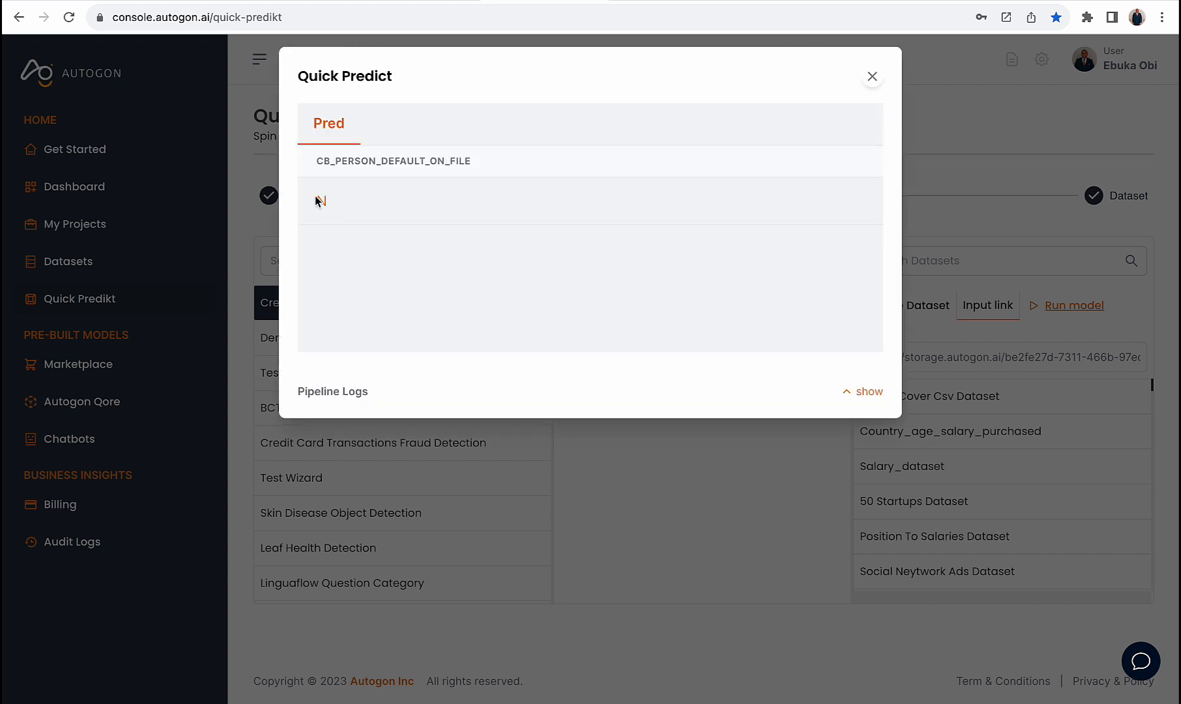
# - Compare the predicted CB_PERSON_DEFAULT_ON_FILE value with the MEDICAL record's label in the source CSV and close the prediction result
pyautogui.moveTo(316, 197); pyautogui.dragTo(330, 202)
pyautogui.click(641, 8)
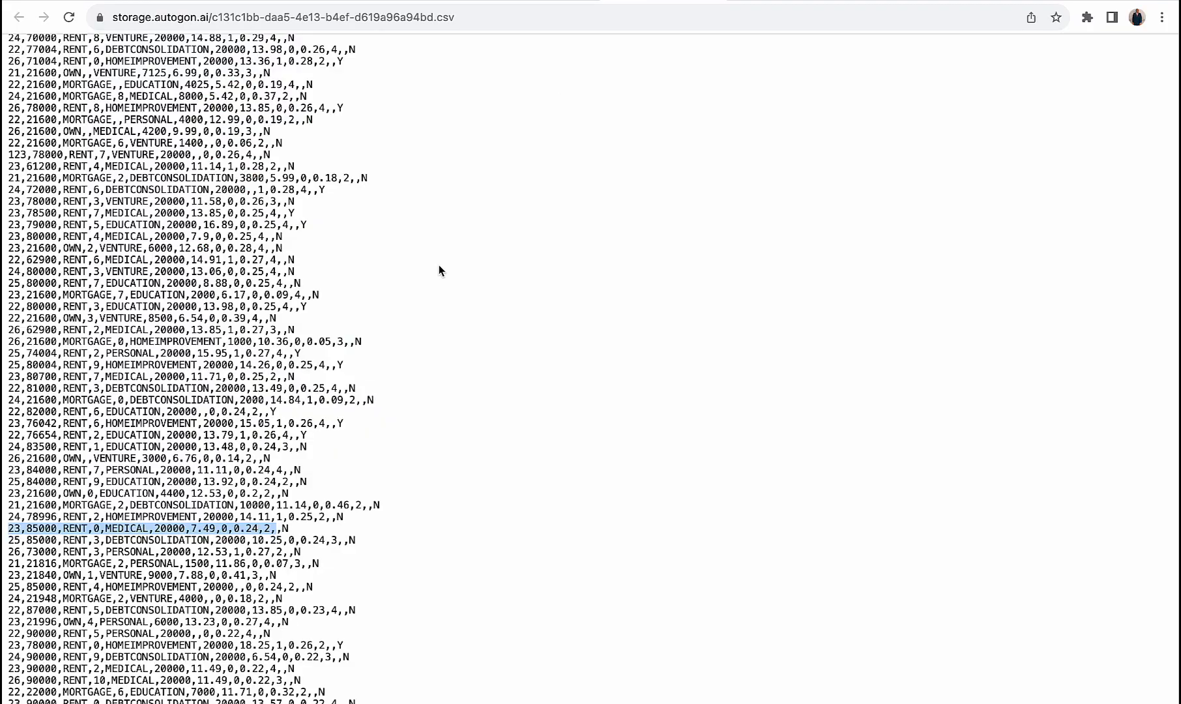
pyautogui.click(539, 4)
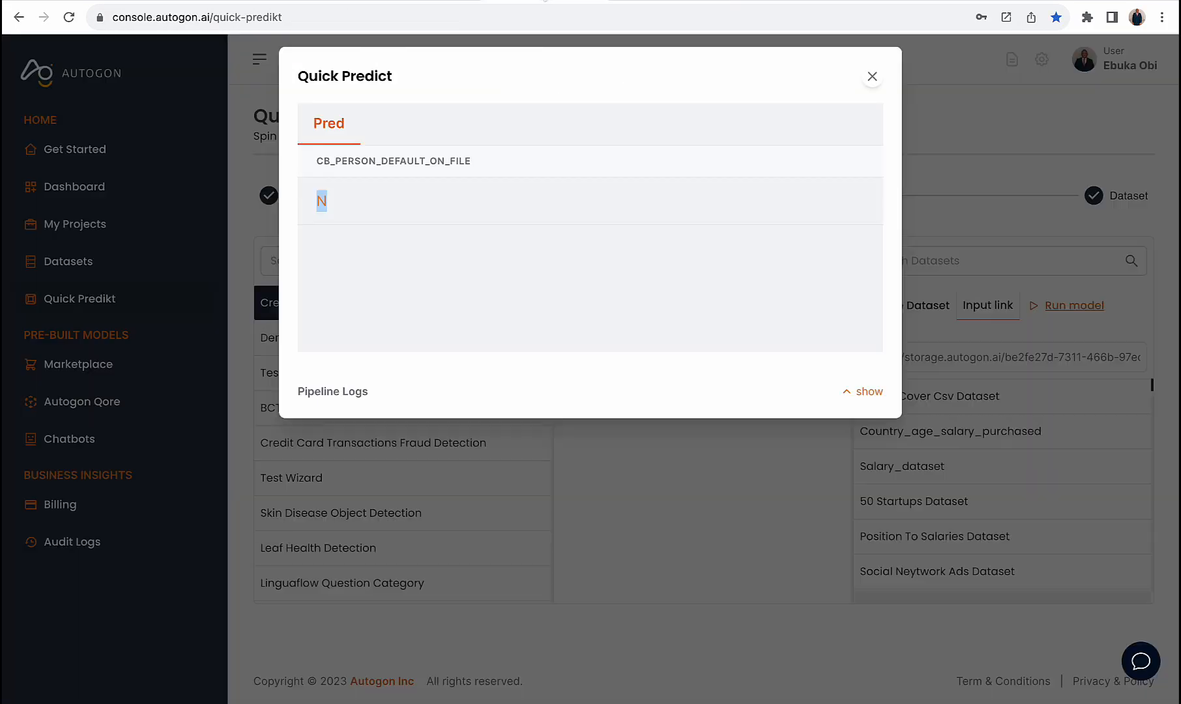
pyautogui.click(872, 77)
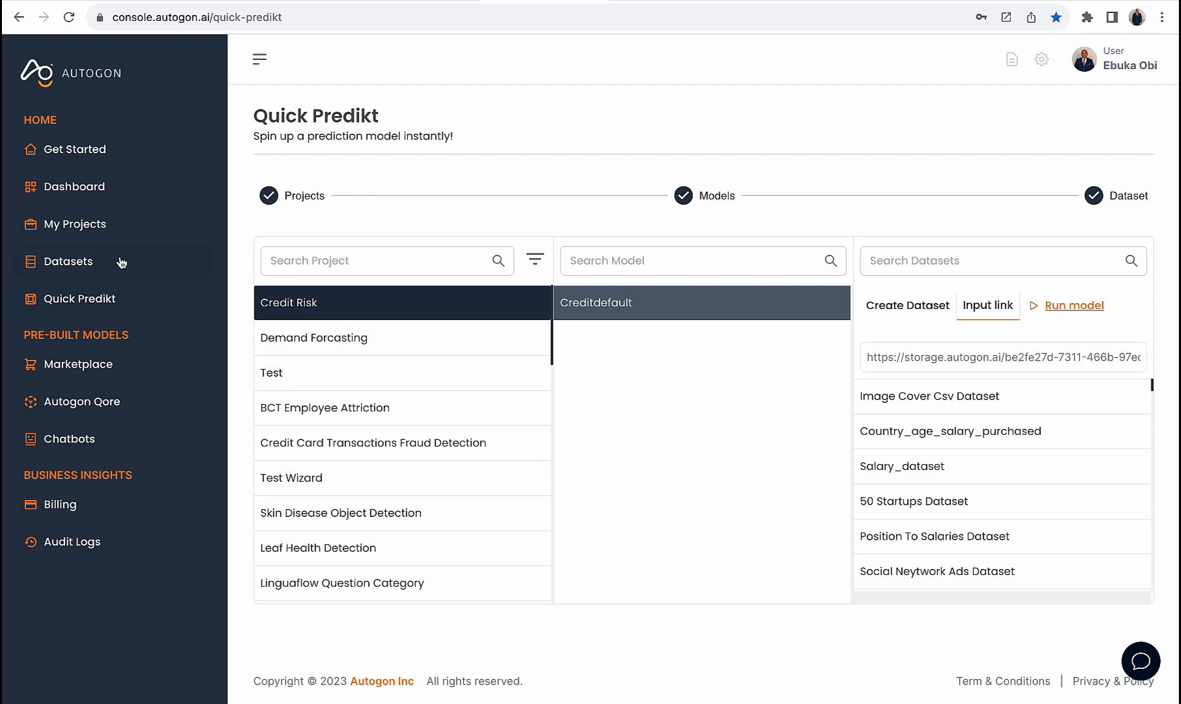
# - Open the Credit Risk project's details from My Projects and copy the creditDefaultAI pipeline ID
pyautogui.click(115, 235)
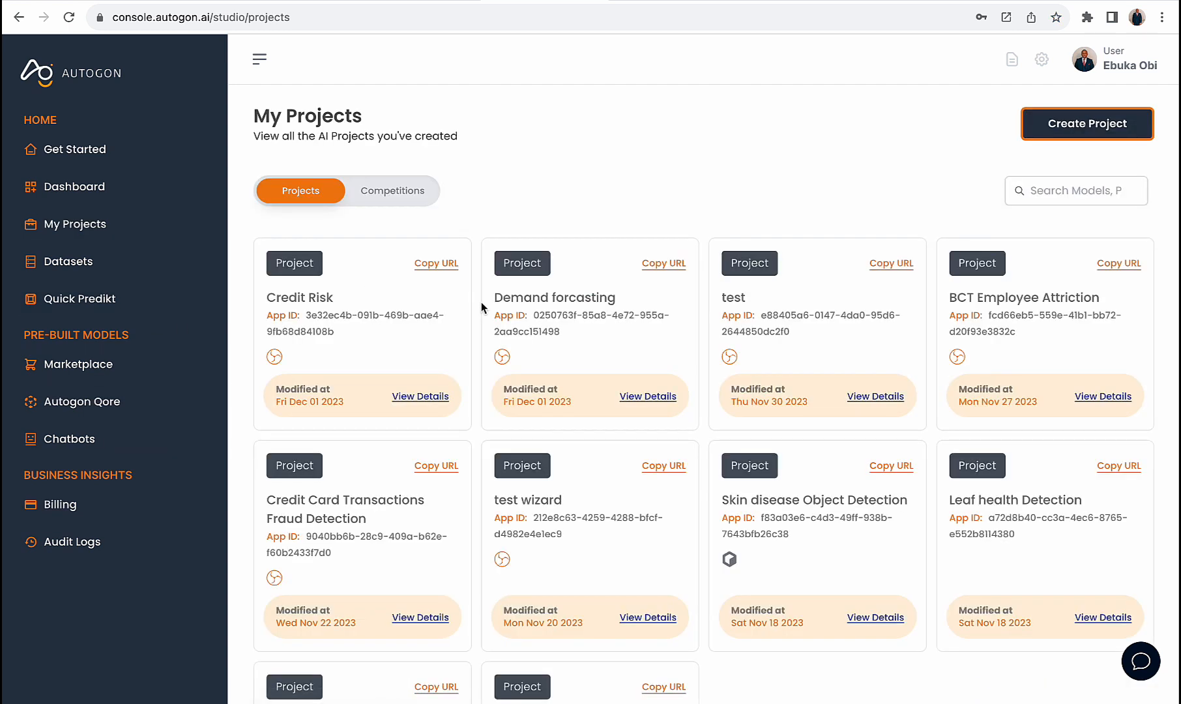
pyautogui.click(419, 403)
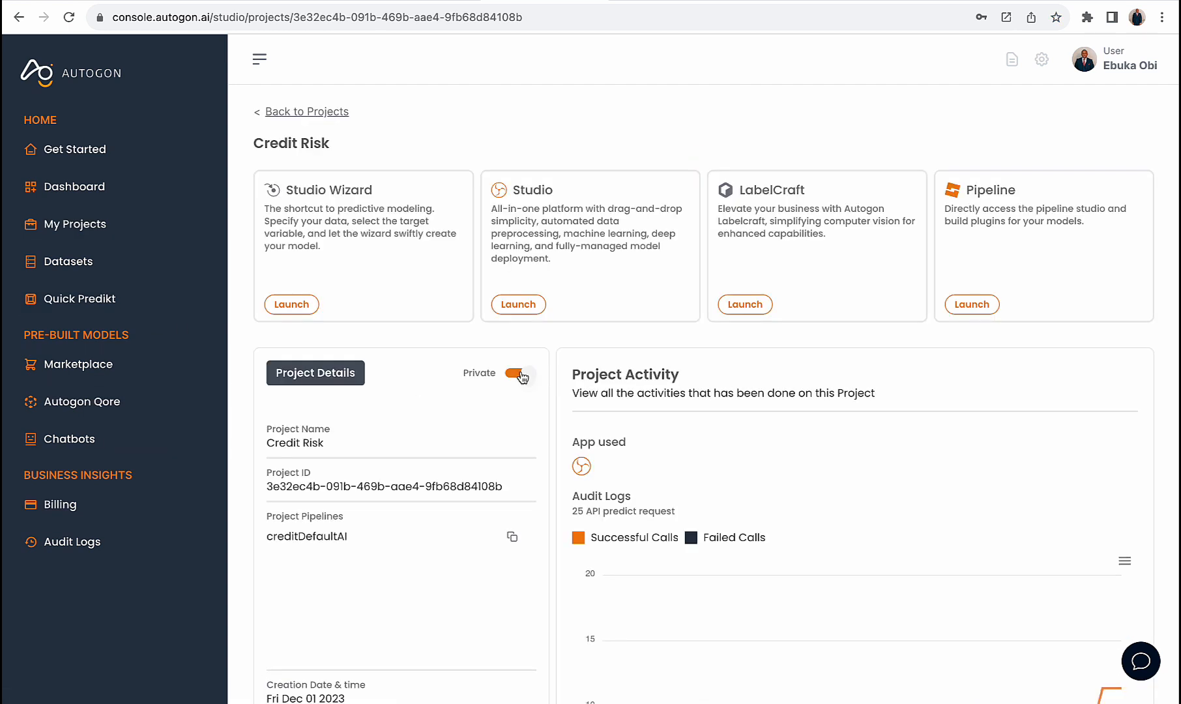
pyautogui.click(513, 539)
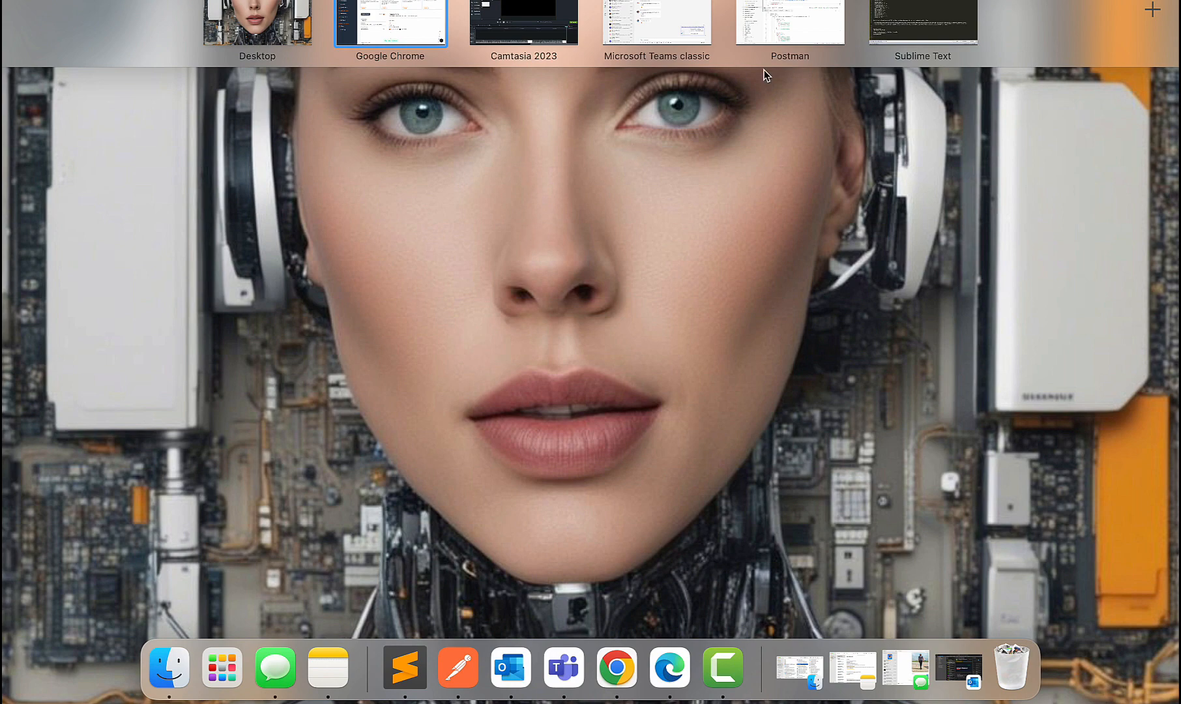
# - Switch to Postman and replace the flow_id value in the Pipeline Prediction request body with the copied creditDefaultAI pipeline ID
pyautogui.click(784, 24)
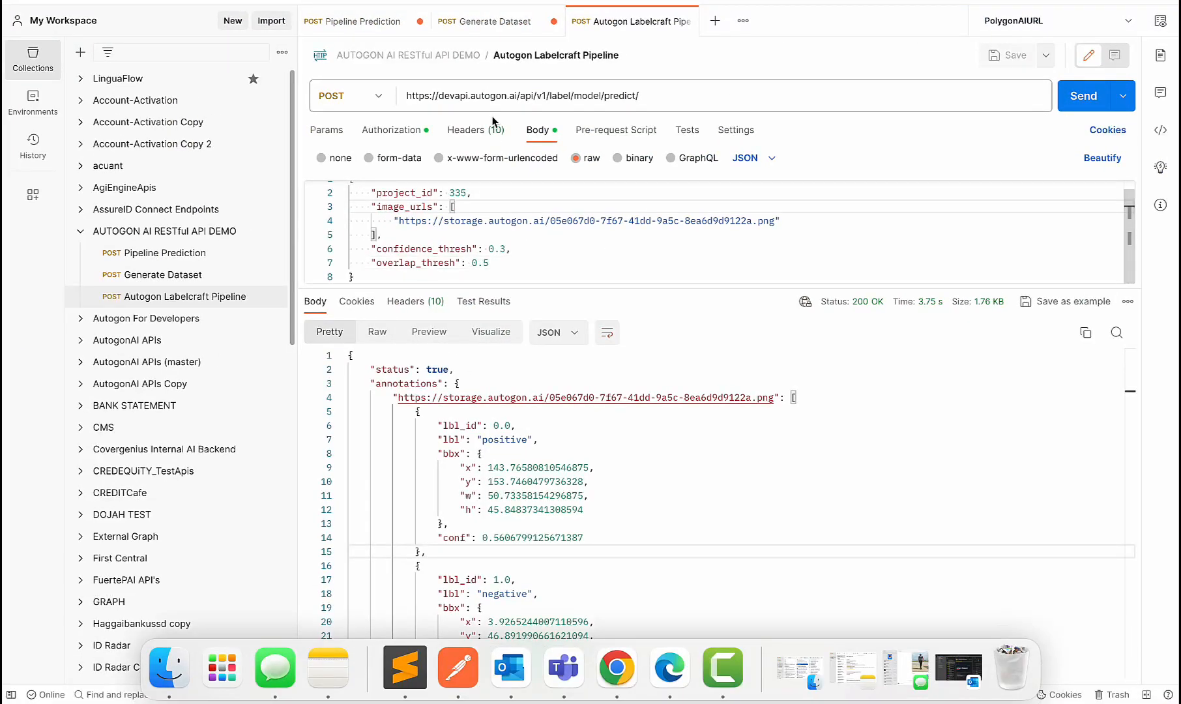
pyautogui.click(374, 30)
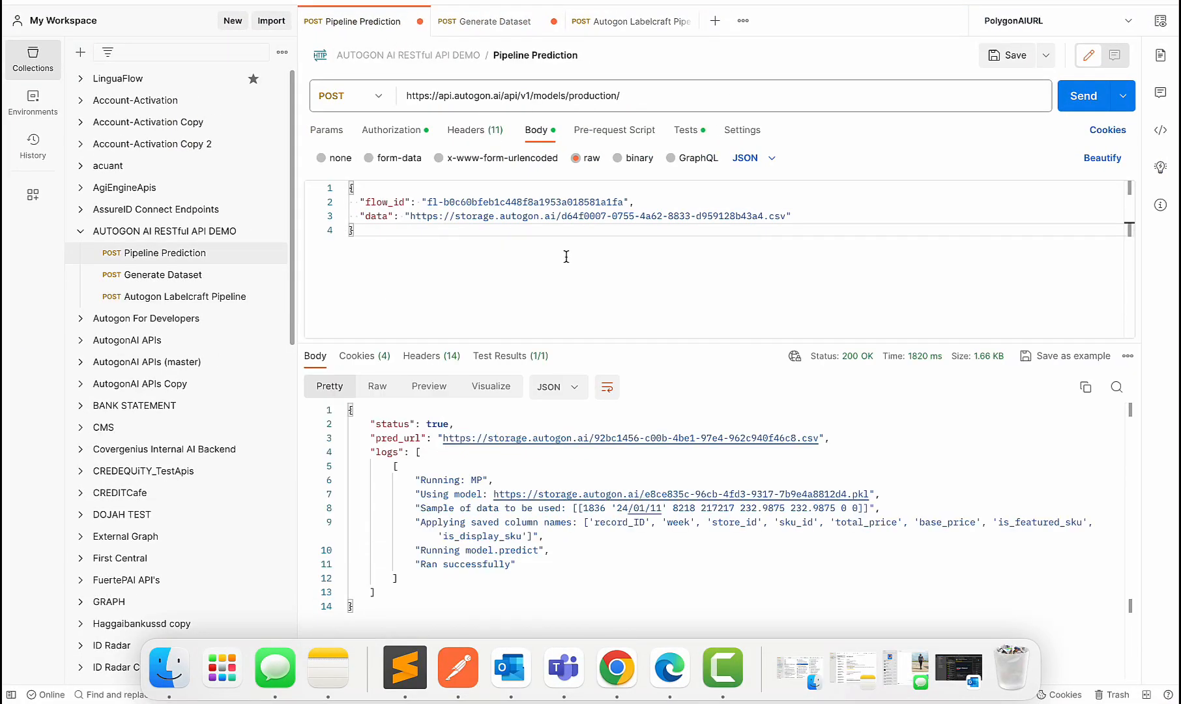
pyautogui.moveTo(623, 203); pyautogui.dragTo(429, 206)
pyautogui.press('super+v')
pyautogui.click(506, 229)
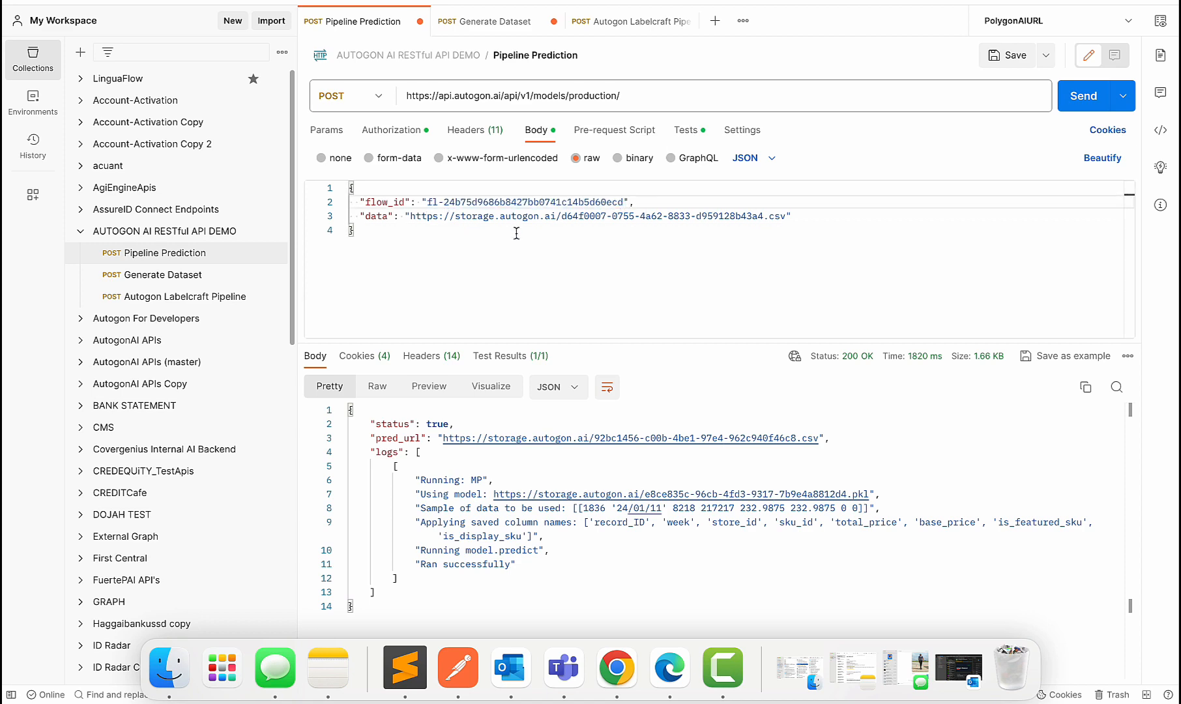
# - Switch to the source CSV in Chrome and copy the record 25,85000,RENT,3,DEBTCONSOLIDATION,20000,10.25,0,0.24,3 without its final Y/N label
pyautogui.hotkey('ctrl', 'Up')
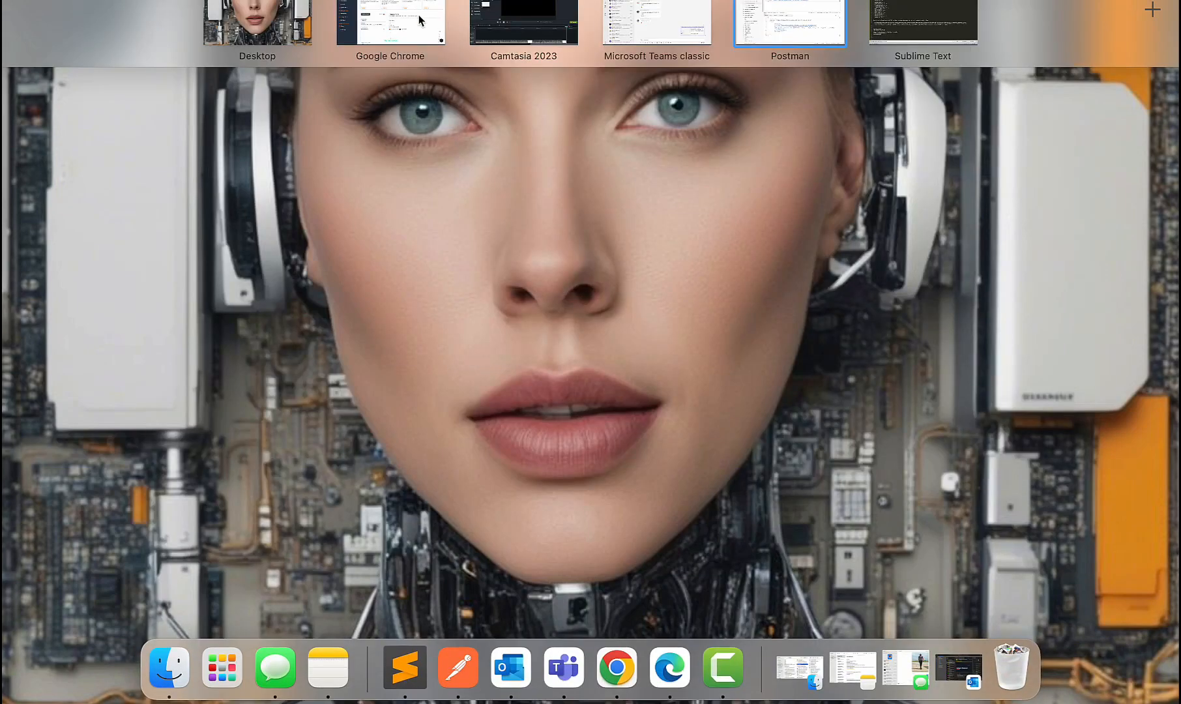
pyautogui.click(389, 20)
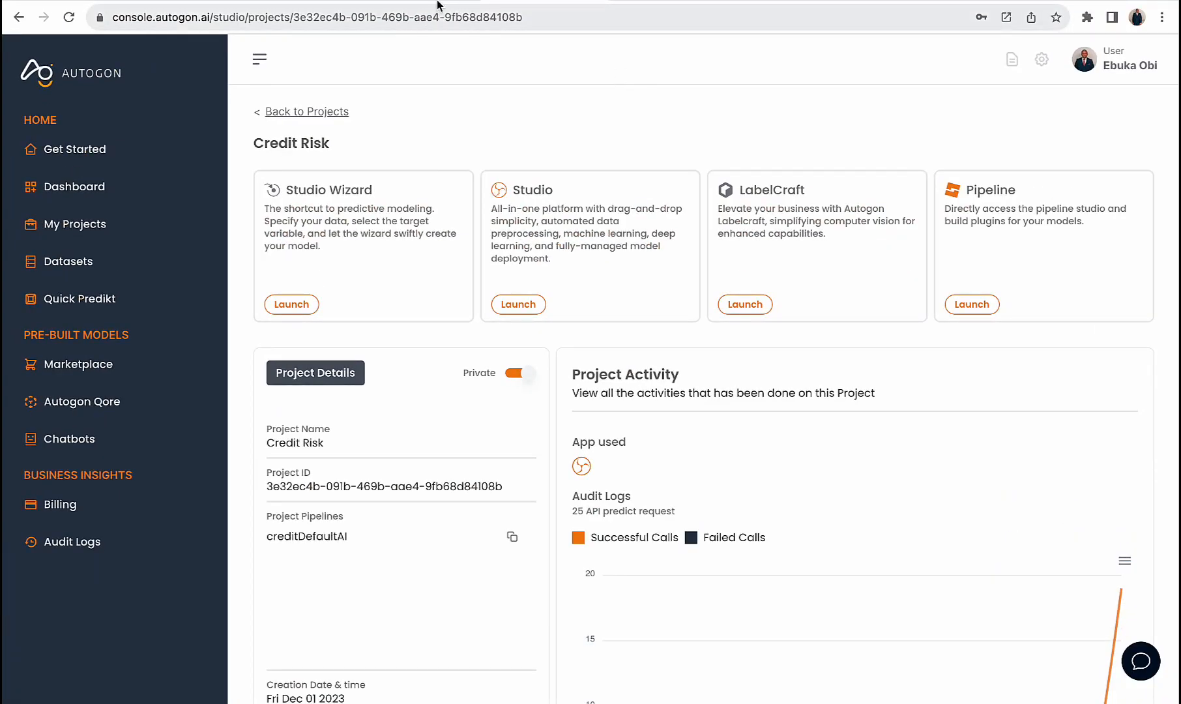
pyautogui.click(637, 2)
pyautogui.click(284, 529)
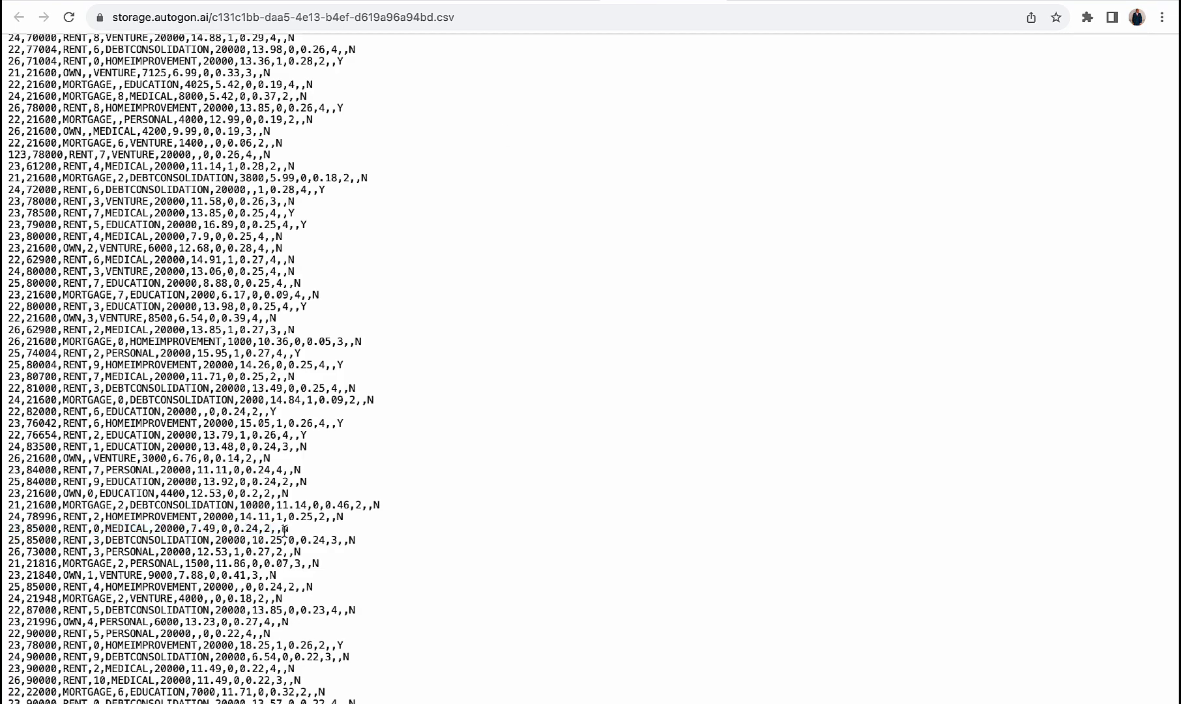
pyautogui.moveTo(342, 537); pyautogui.dragTo(6, 548)
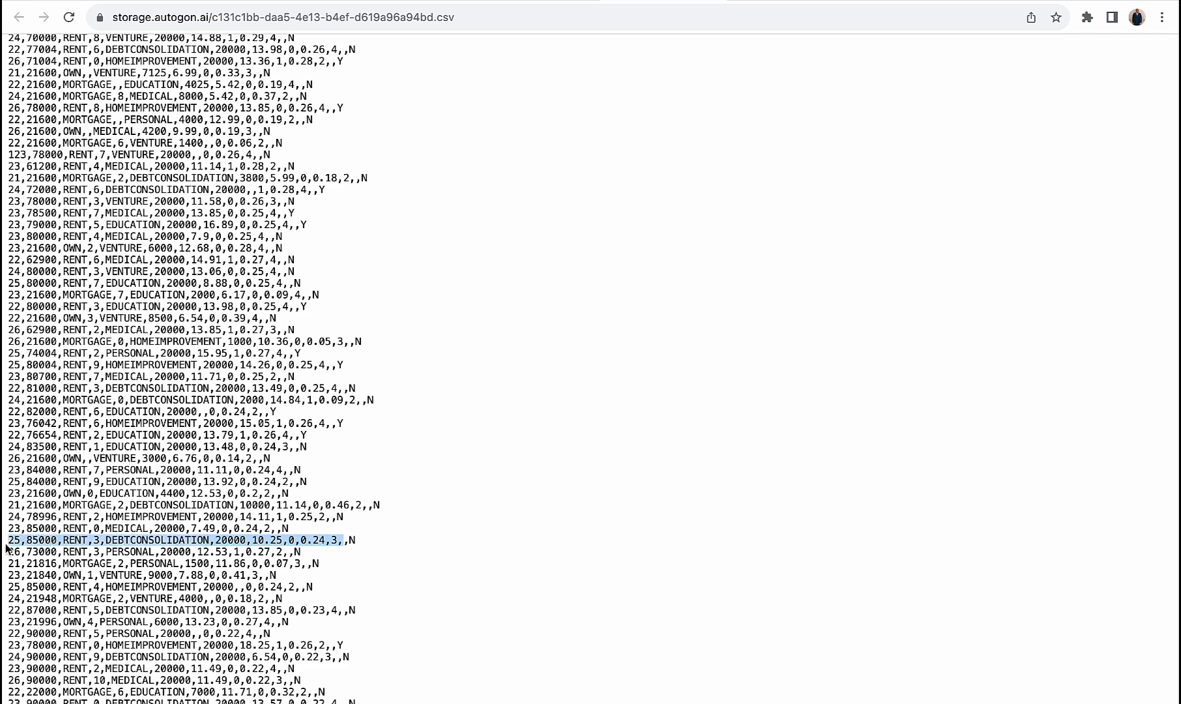
# - Generate a dataset from the copied DEBTCONSOLIDATION record in Quick Predikt with Dimensions set to 1, and copy the dataset link
pyautogui.click(437, 4)
pyautogui.click(718, 113)
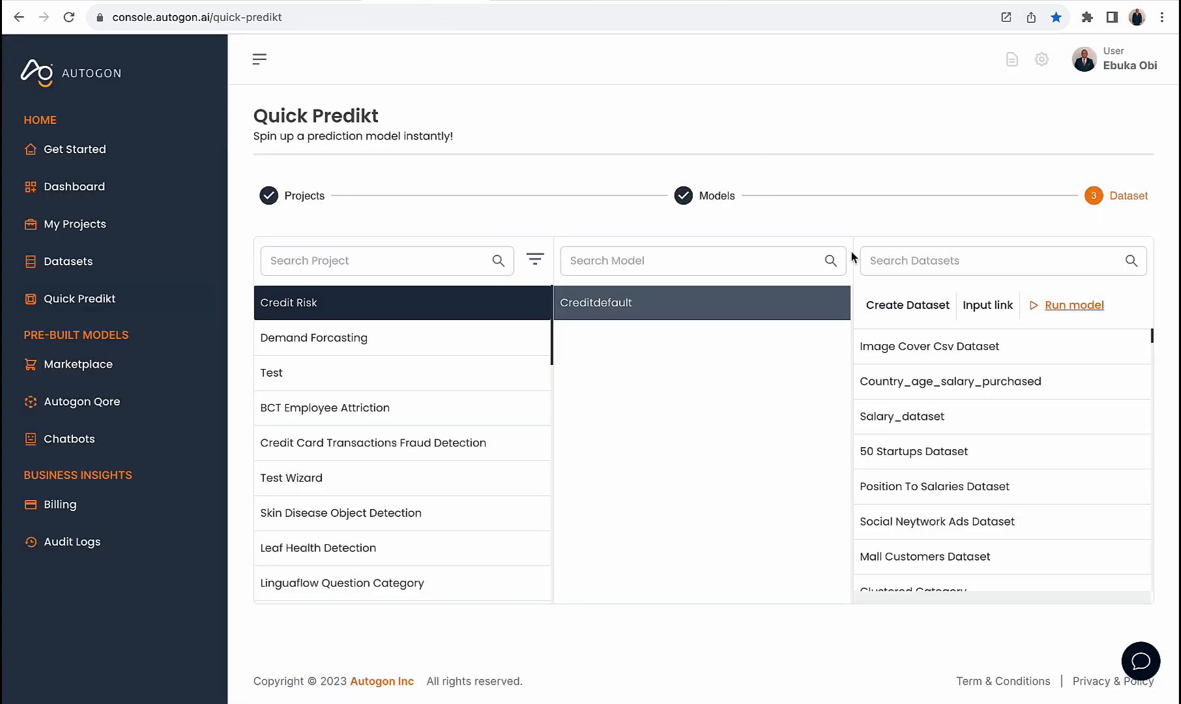
pyautogui.click(901, 311)
pyautogui.click(494, 193)
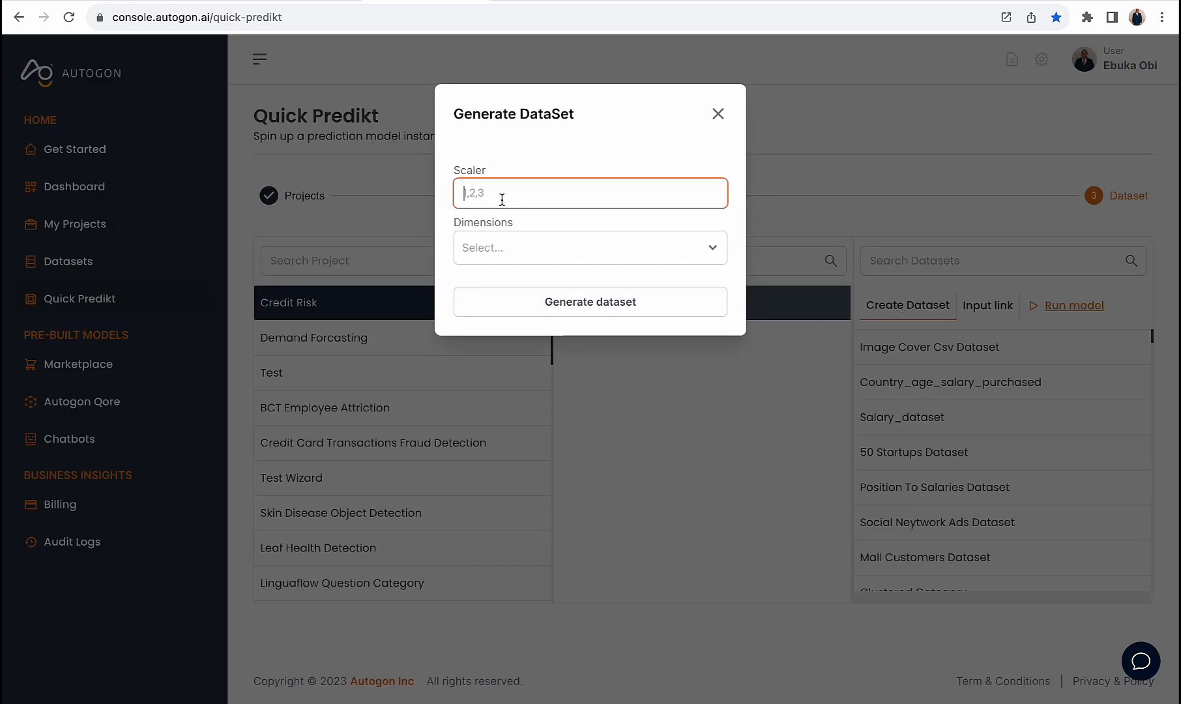
pyautogui.hotkey('ctrl', 'v')
pyautogui.click(509, 246)
pyautogui.click(508, 286)
pyautogui.click(560, 298)
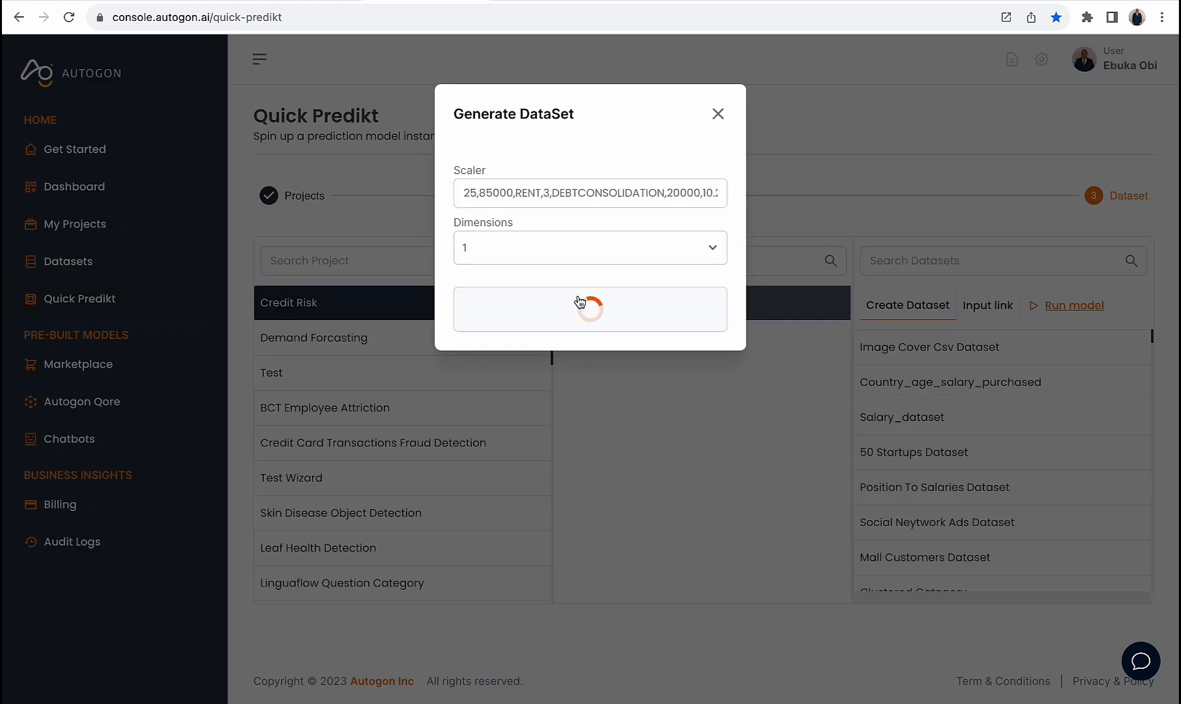
pyautogui.click(593, 180)
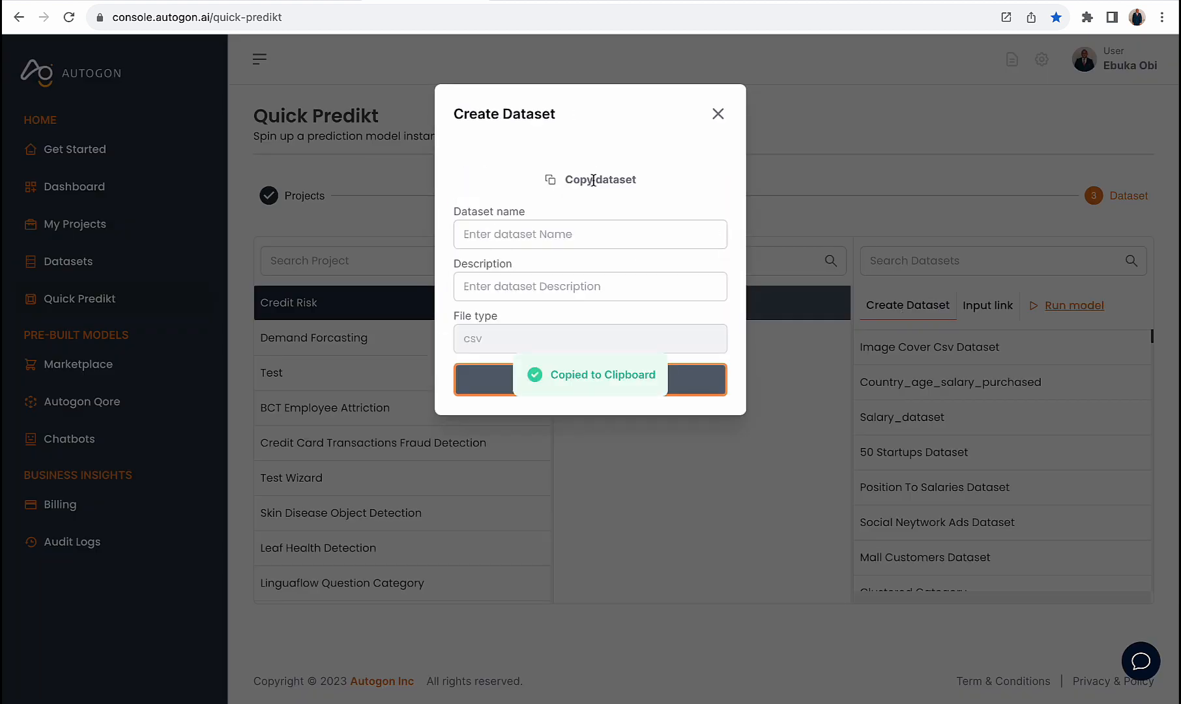
# - Switch to Postman, replace the data value in the Pipeline Prediction body with the copied dataset link and send the request
pyautogui.hotkey('ctrl', 'Up')
pyautogui.click(766, 18)
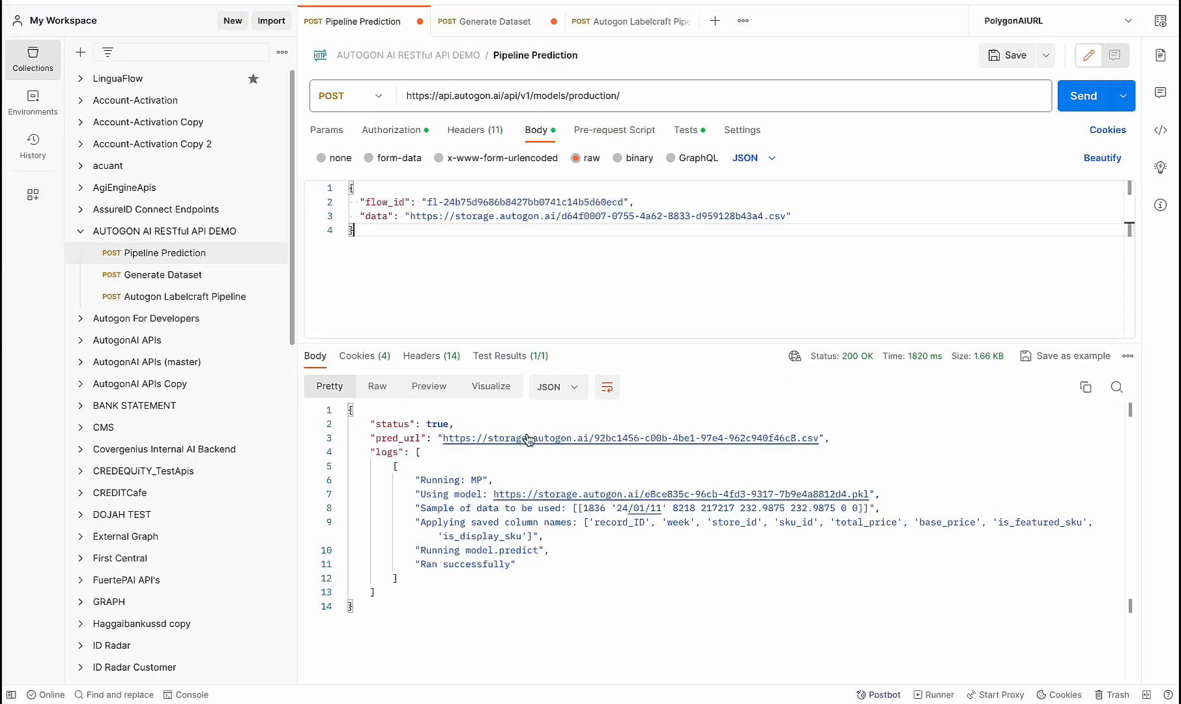
pyautogui.moveTo(786, 216); pyautogui.dragTo(411, 216)
pyautogui.press('BackSpace')
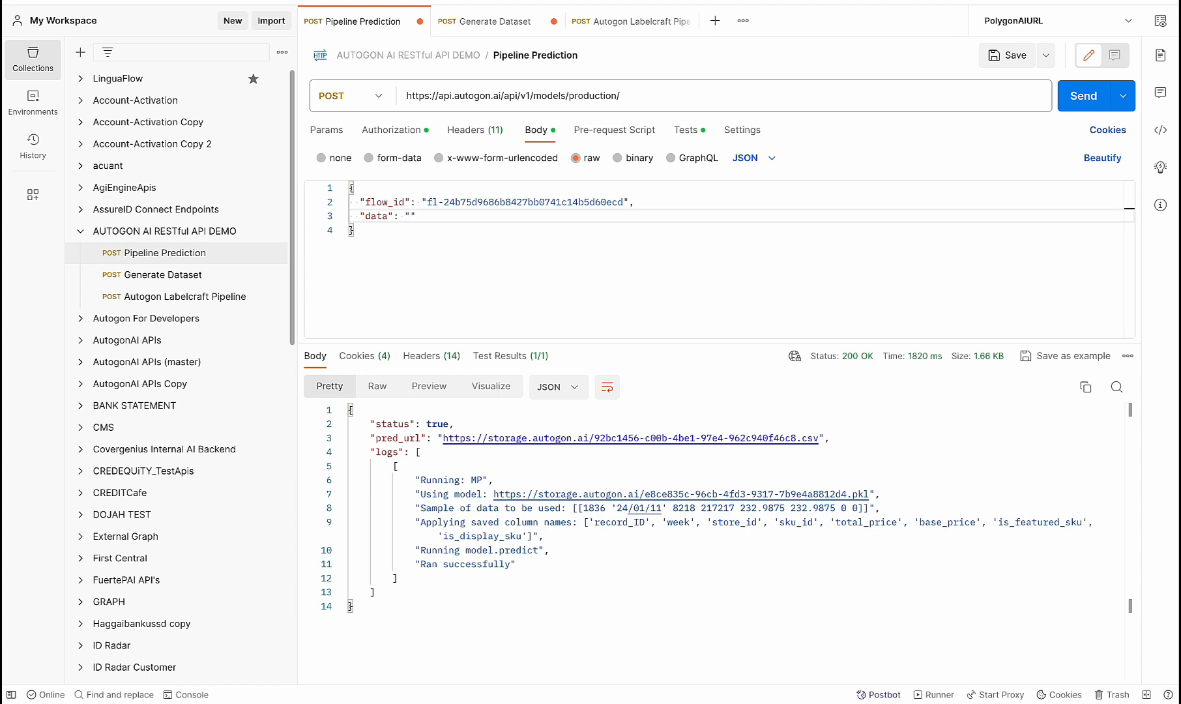
pyautogui.press('super+v')
pyautogui.press('super+Return')
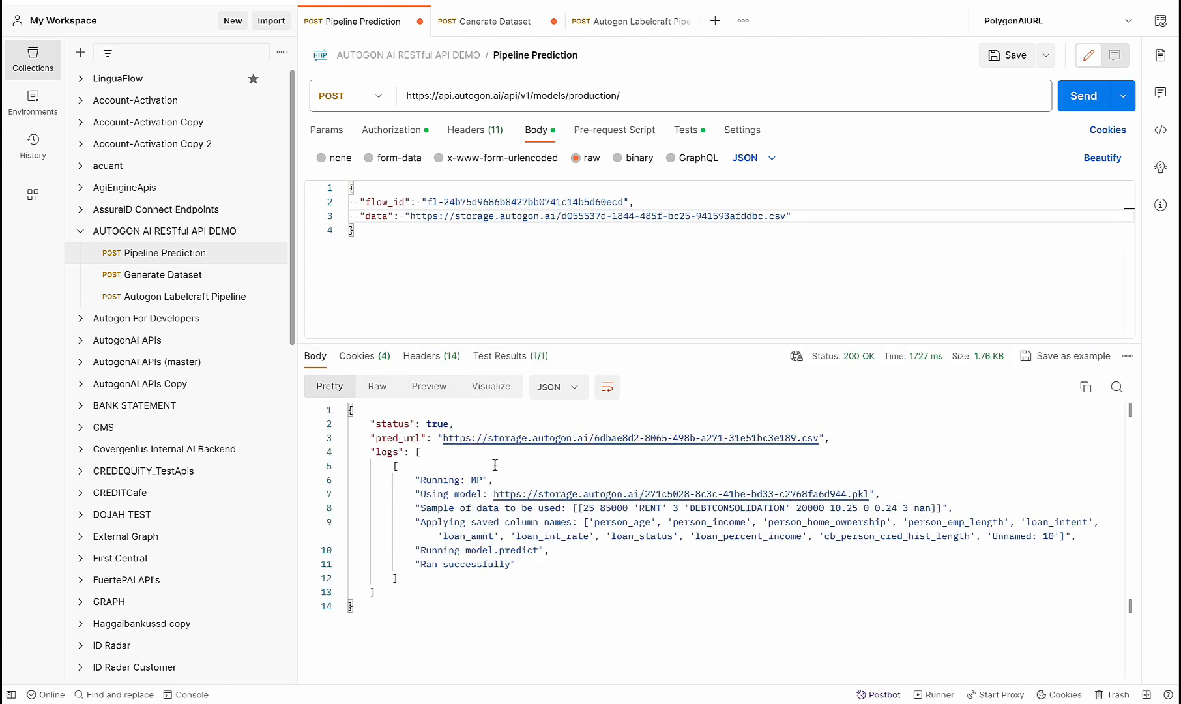
# - Open the response's pred_url as a new GET request, send it and check the predicted cb_person_default_on_file value
pyautogui.keyDown('super'); pyautogui.click(479, 438); pyautogui.keyUp('super')
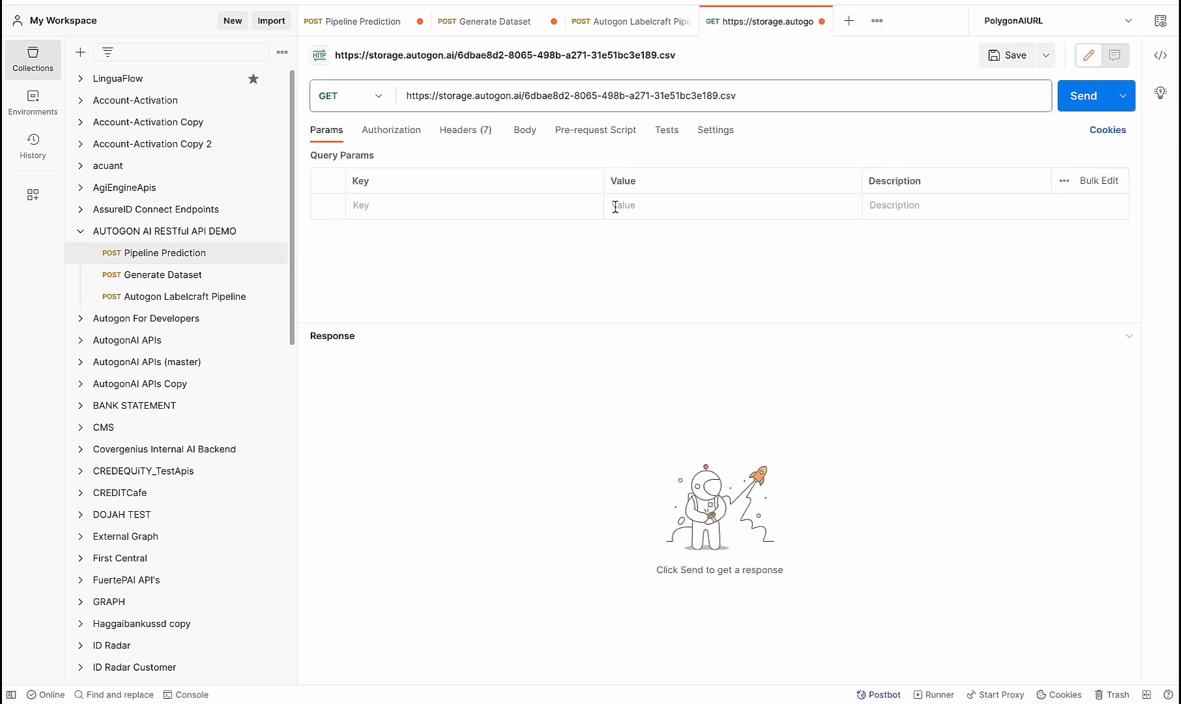
pyautogui.click(1083, 96)
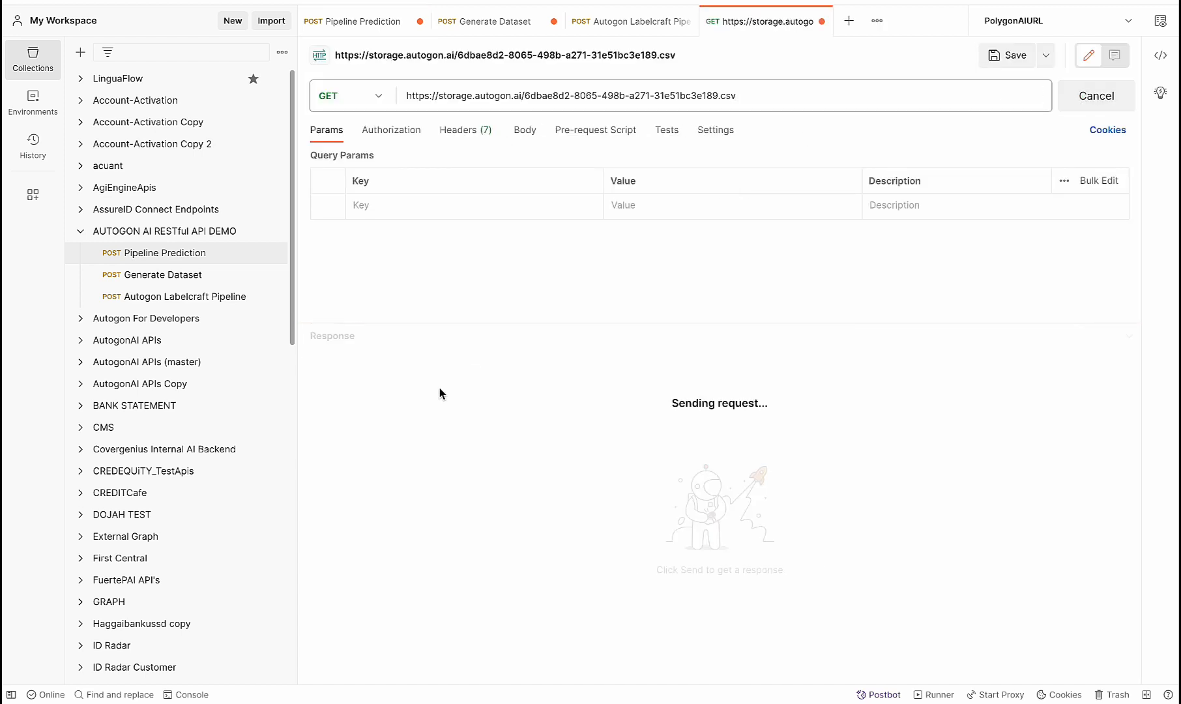
pyautogui.moveTo(357, 404); pyautogui.dragTo(326, 405)
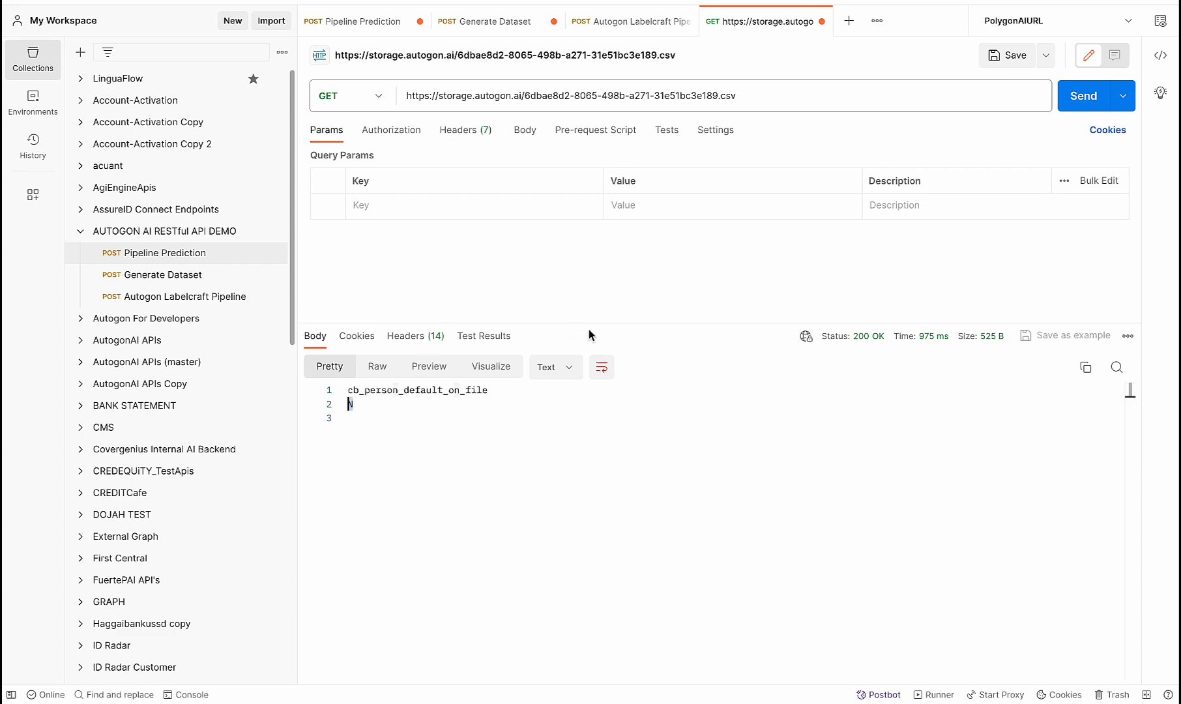
# - Switch back to Autogon in Chrome, dismiss the dataset dialog and open the Credit Risk project from My Projects
pyautogui.hotkey('ctrl', 'Up')
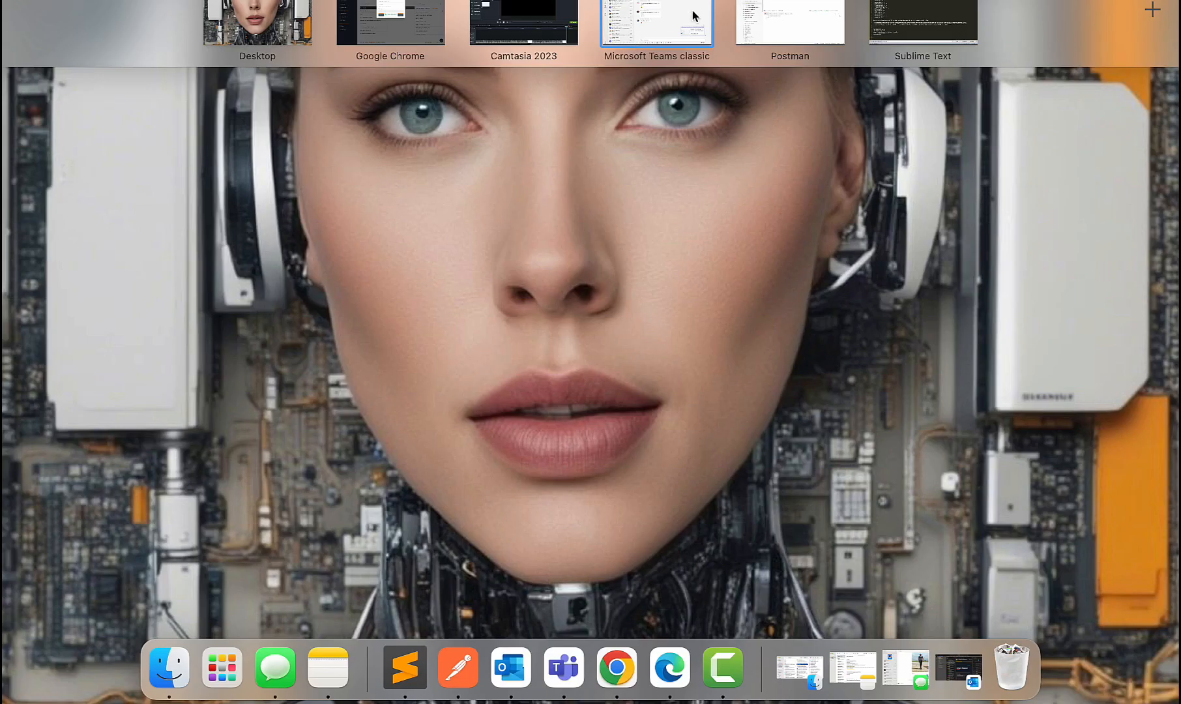
pyautogui.click(402, 12)
pyautogui.click(718, 114)
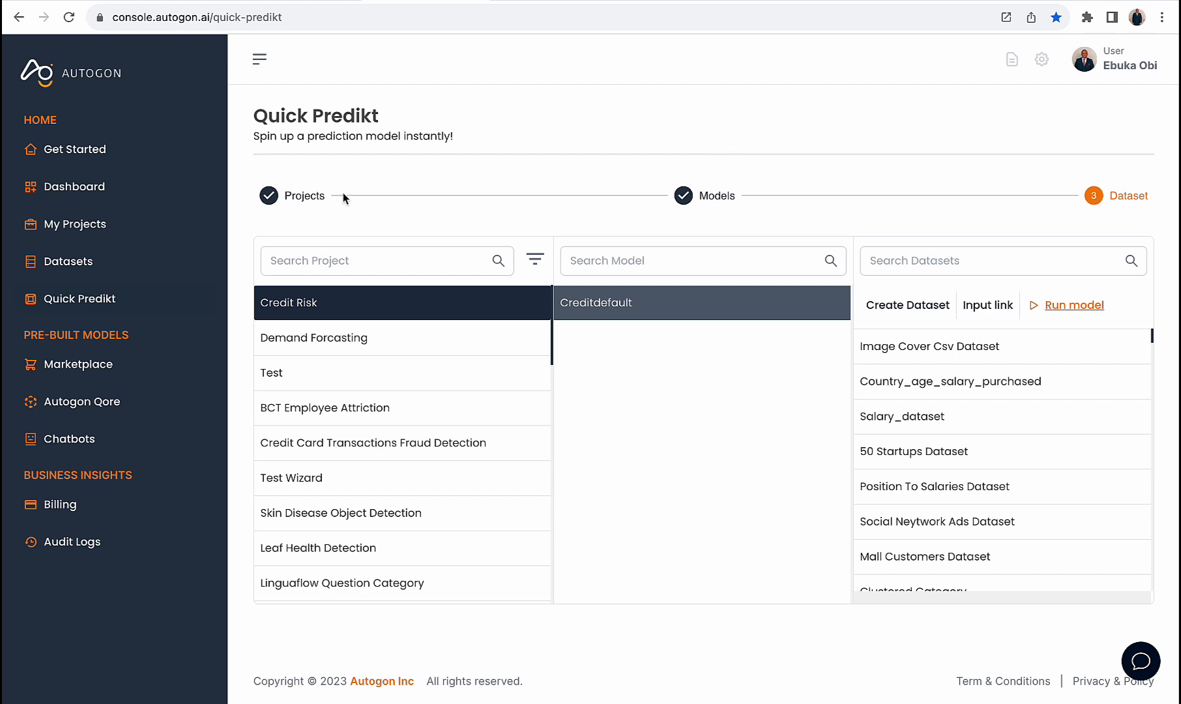
pyautogui.click(122, 231)
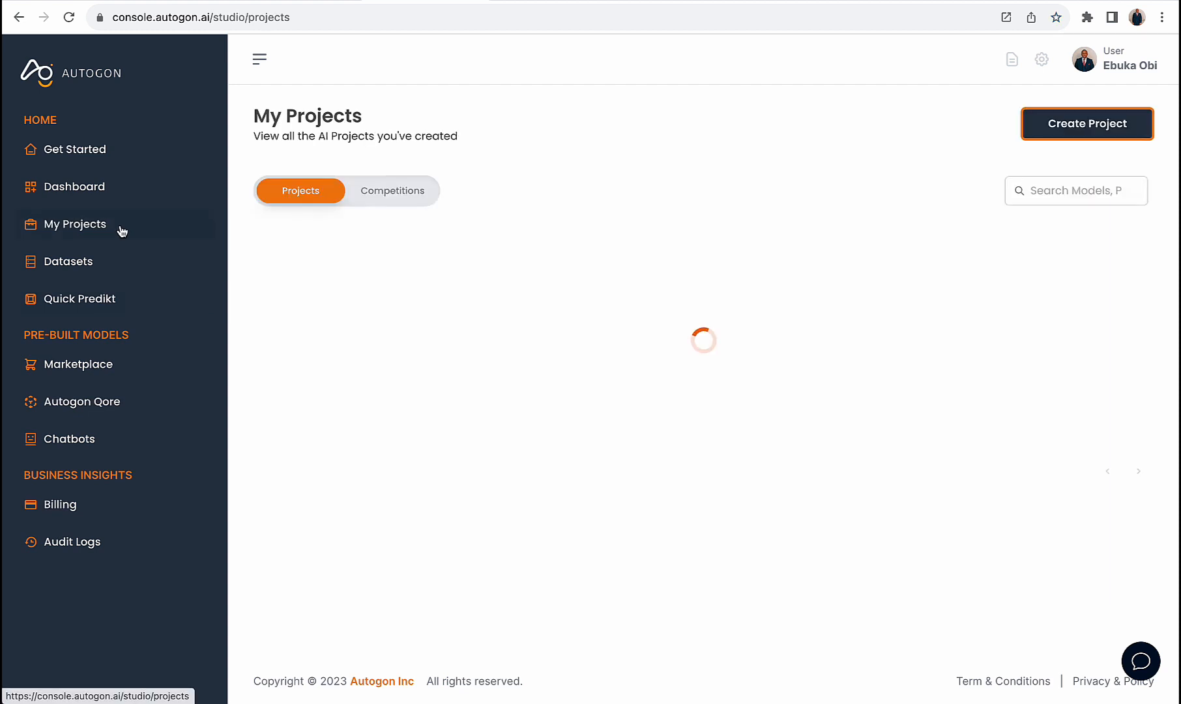
pyautogui.click(423, 397)
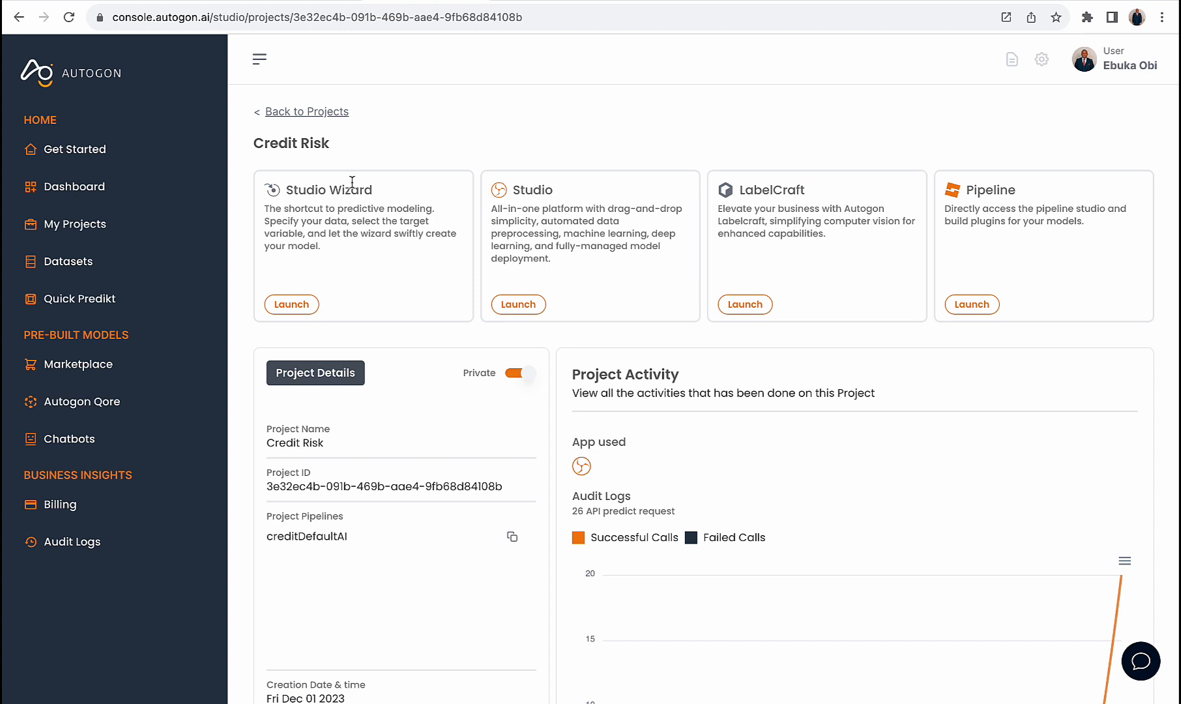
# - Launch Studio for the Credit Risk project and close the Demand forcasting project tab
pyautogui.moveTo(373, 190); pyautogui.dragTo(279, 193)
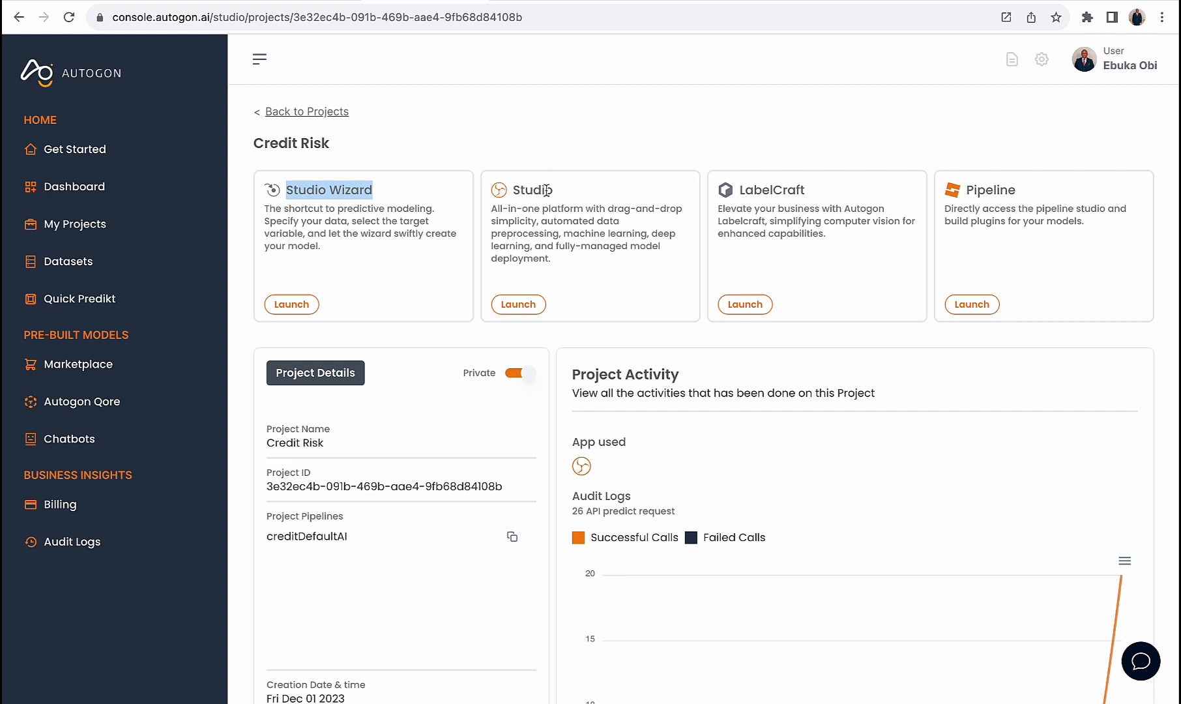
pyautogui.click(527, 303)
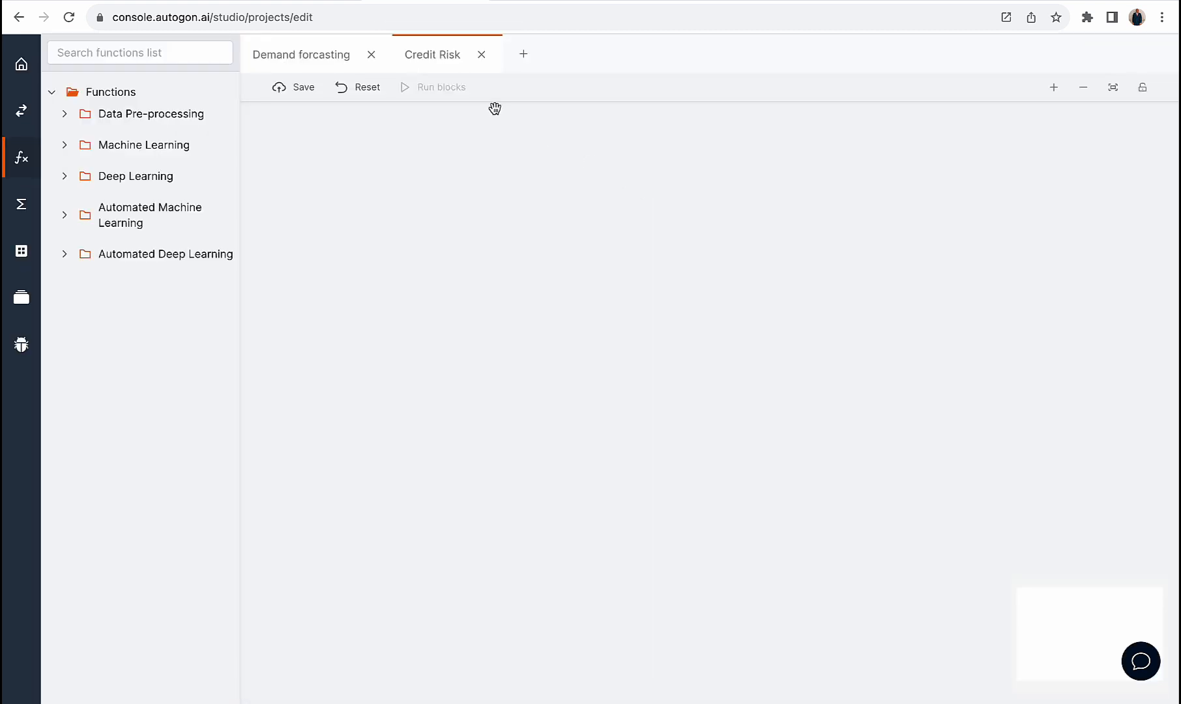
pyautogui.click(371, 54)
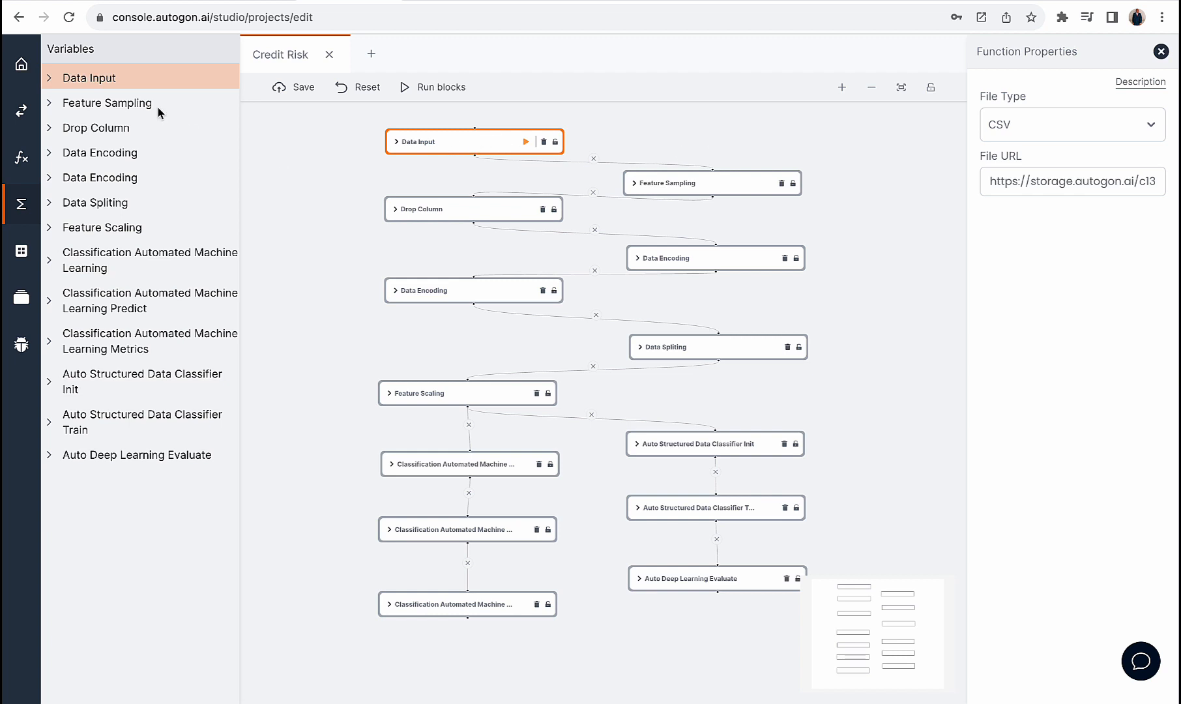
# - Open the Data Input block's Dataset visualization and examine the categories in the PERSON_HOME_OWNERSHIP column
pyautogui.click(110, 84)
pyautogui.click(110, 98)
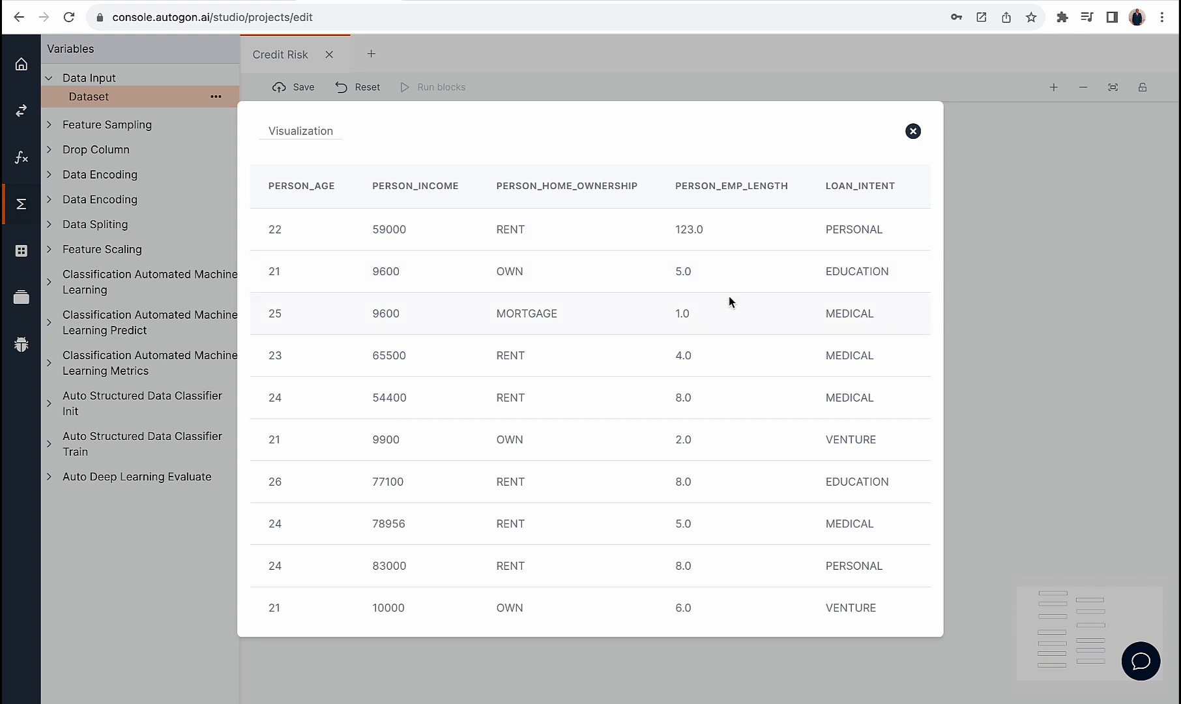
pyautogui.hscroll(3, 594, 279)
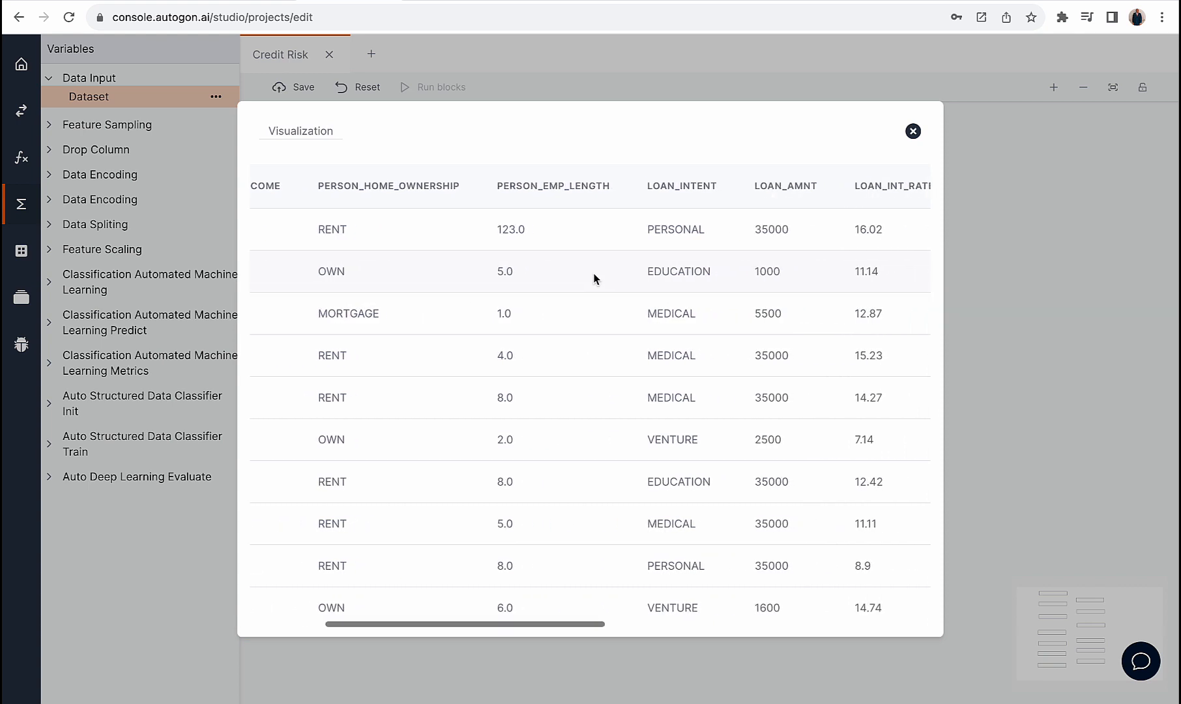
pyautogui.hscroll(-3, 590, 279)
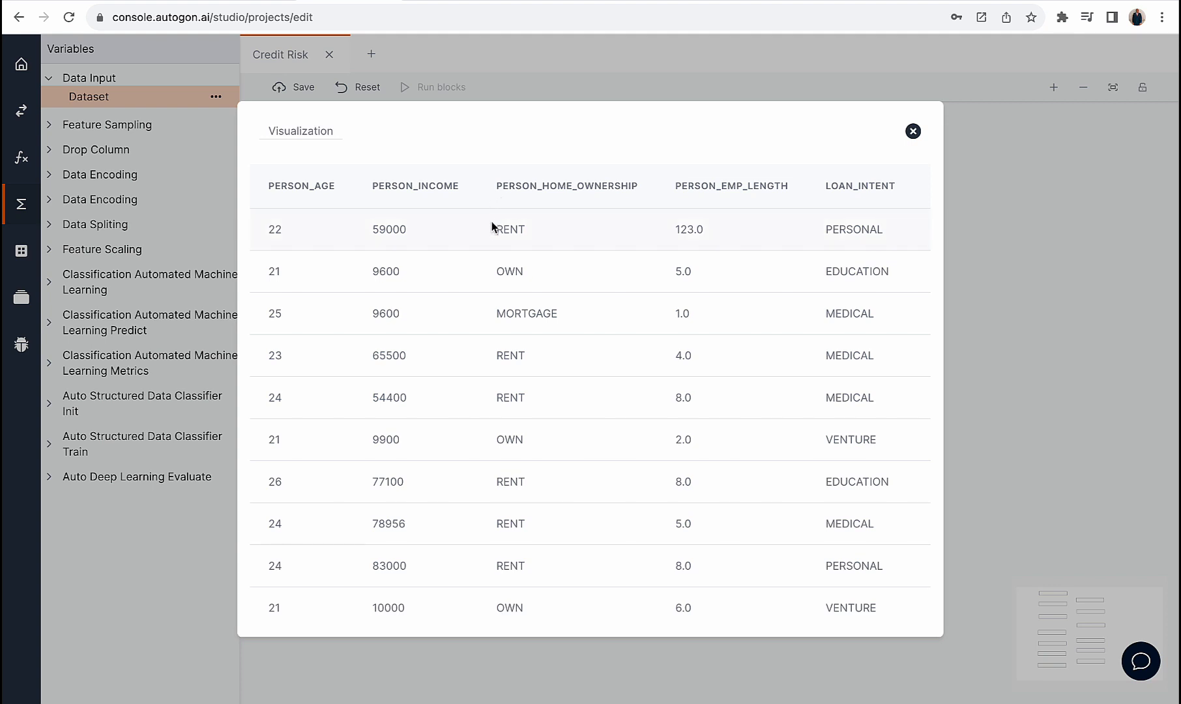
pyautogui.click(481, 180)
pyautogui.moveTo(497, 183); pyautogui.dragTo(600, 207)
pyautogui.doubleClick(509, 232)
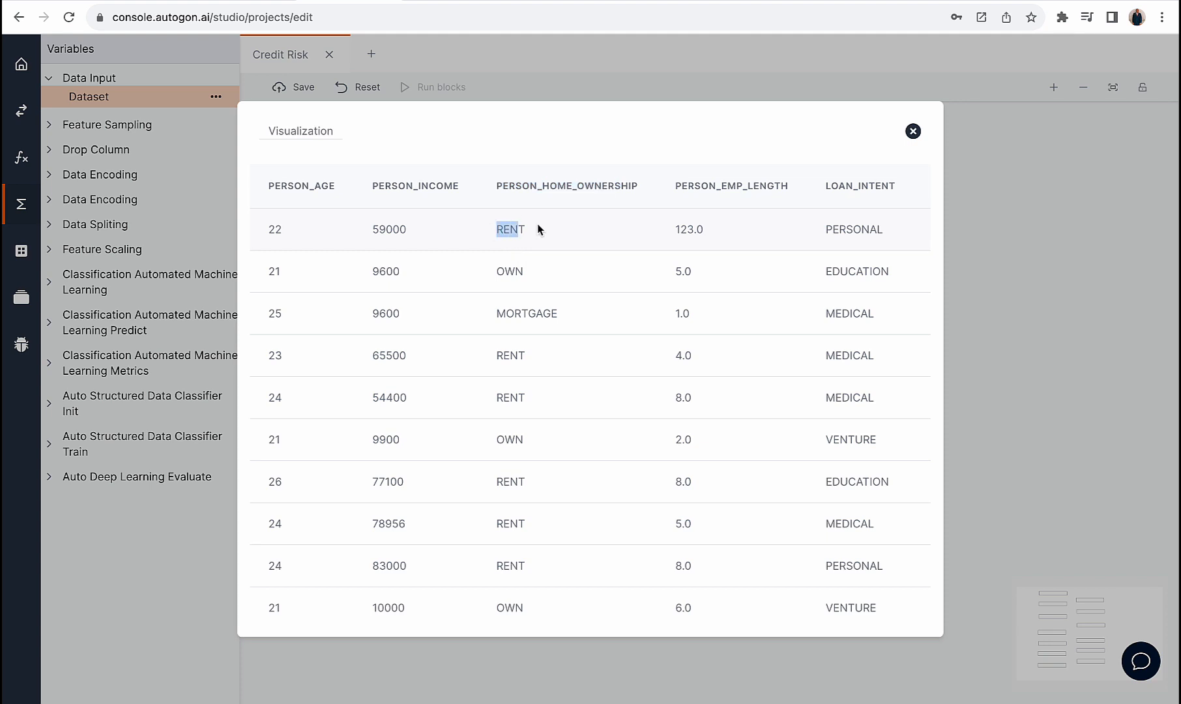
pyautogui.doubleClick(516, 271)
pyautogui.moveTo(501, 311); pyautogui.dragTo(554, 330)
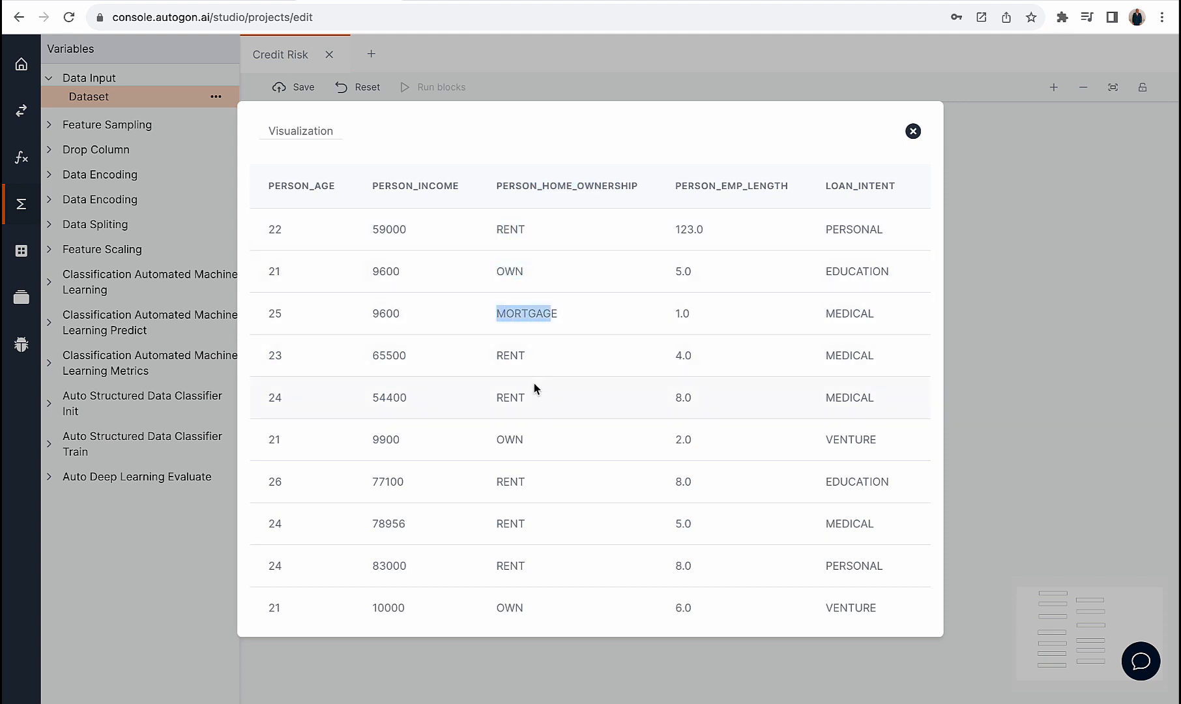
pyautogui.hscroll(2, 535, 383)
pyautogui.moveTo(432, 230); pyautogui.dragTo(506, 232)
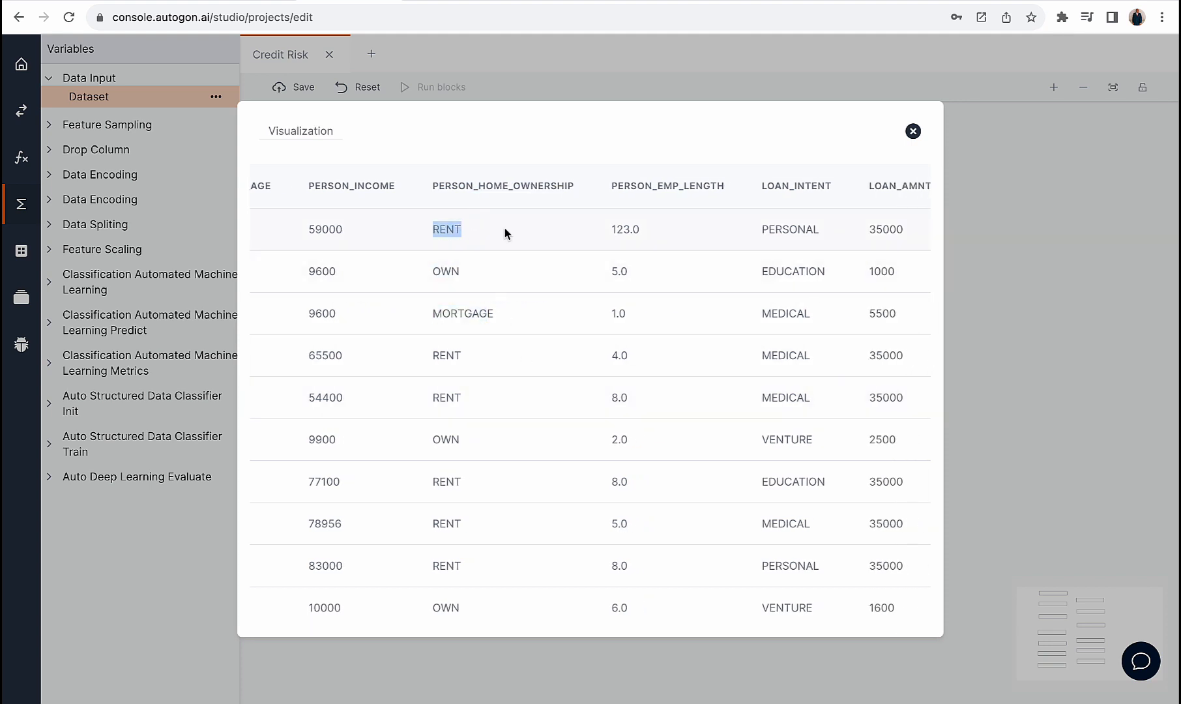
# - Examine the LOAN_INTENT and UNNAMED: 10 columns in the dataset visualization and close it
pyautogui.hscroll(1, 526, 303)
pyautogui.hscroll(3, 526, 307)
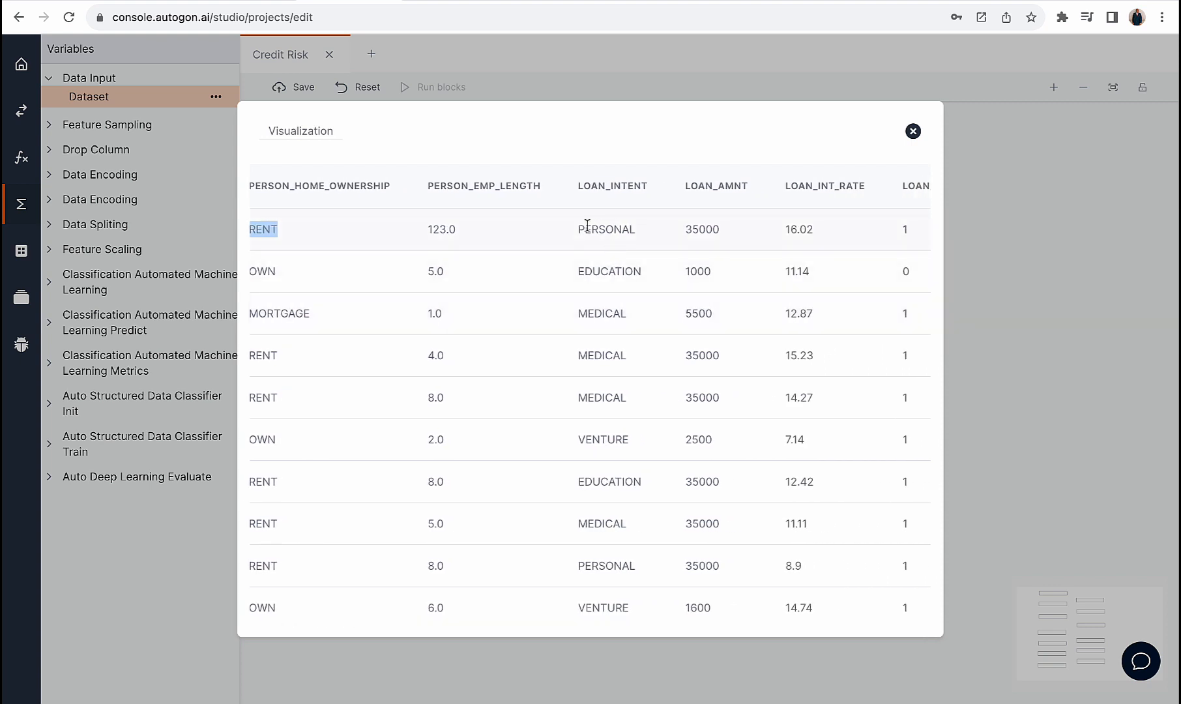
pyautogui.moveTo(577, 186); pyautogui.dragTo(653, 188)
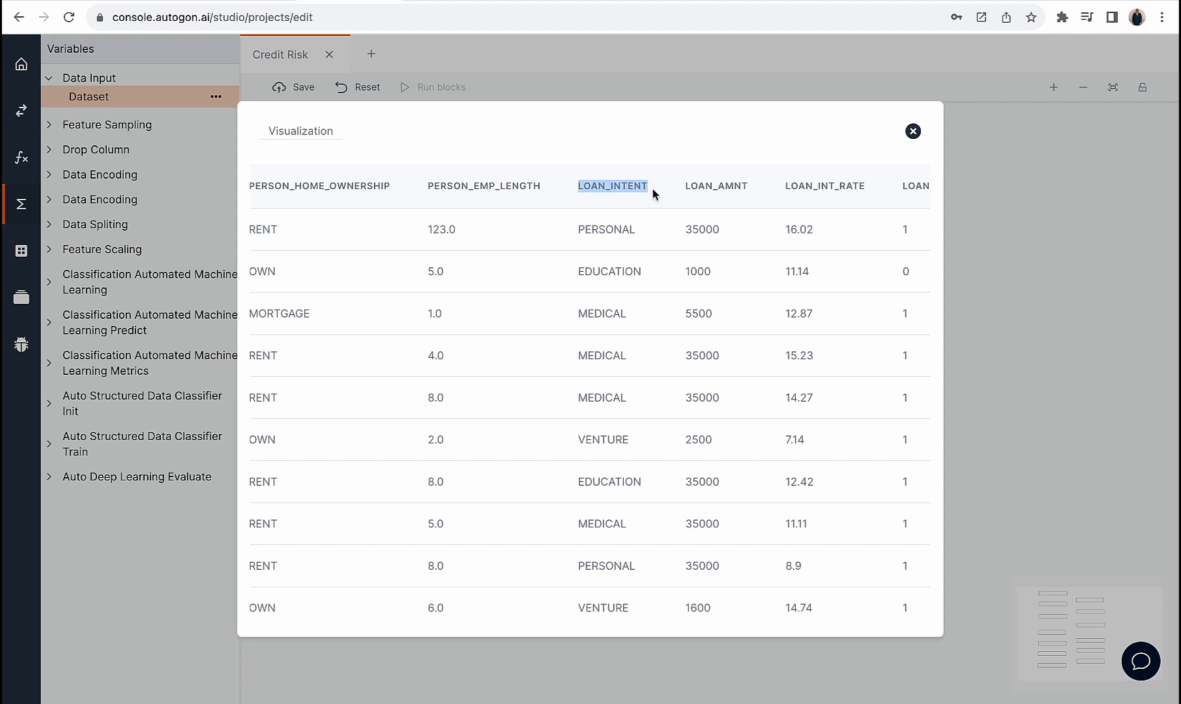
pyautogui.hscroll(12, 614, 235)
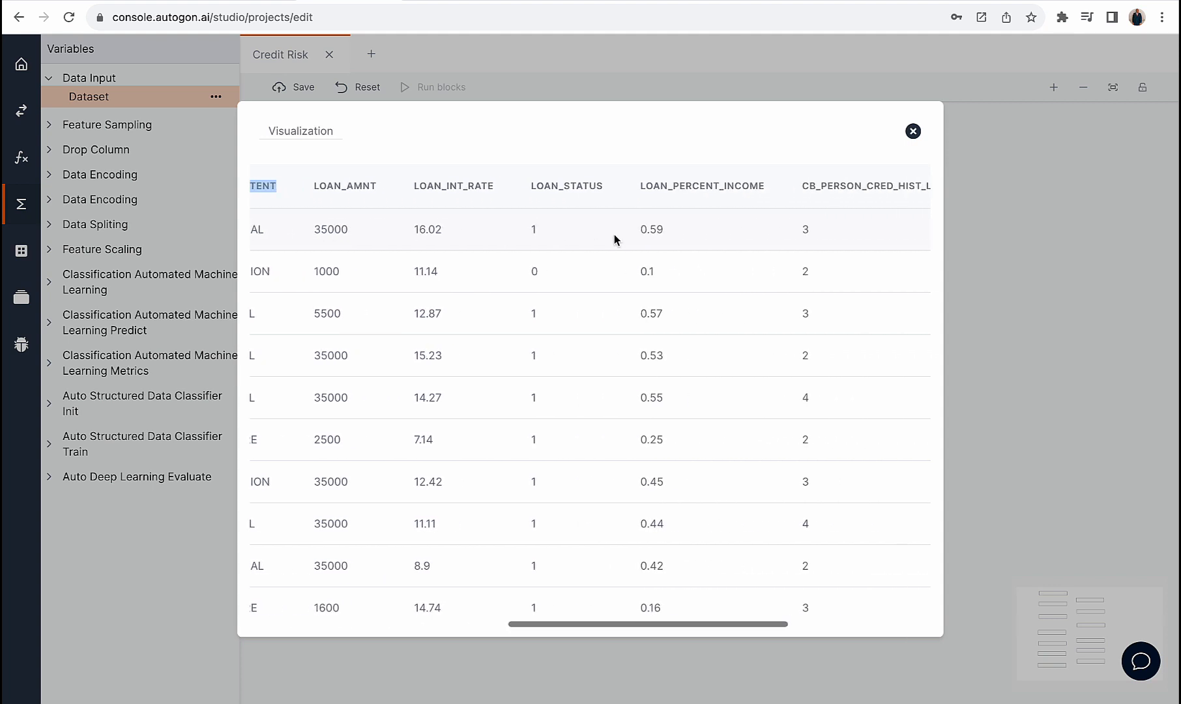
pyautogui.hscroll(1, 734, 261)
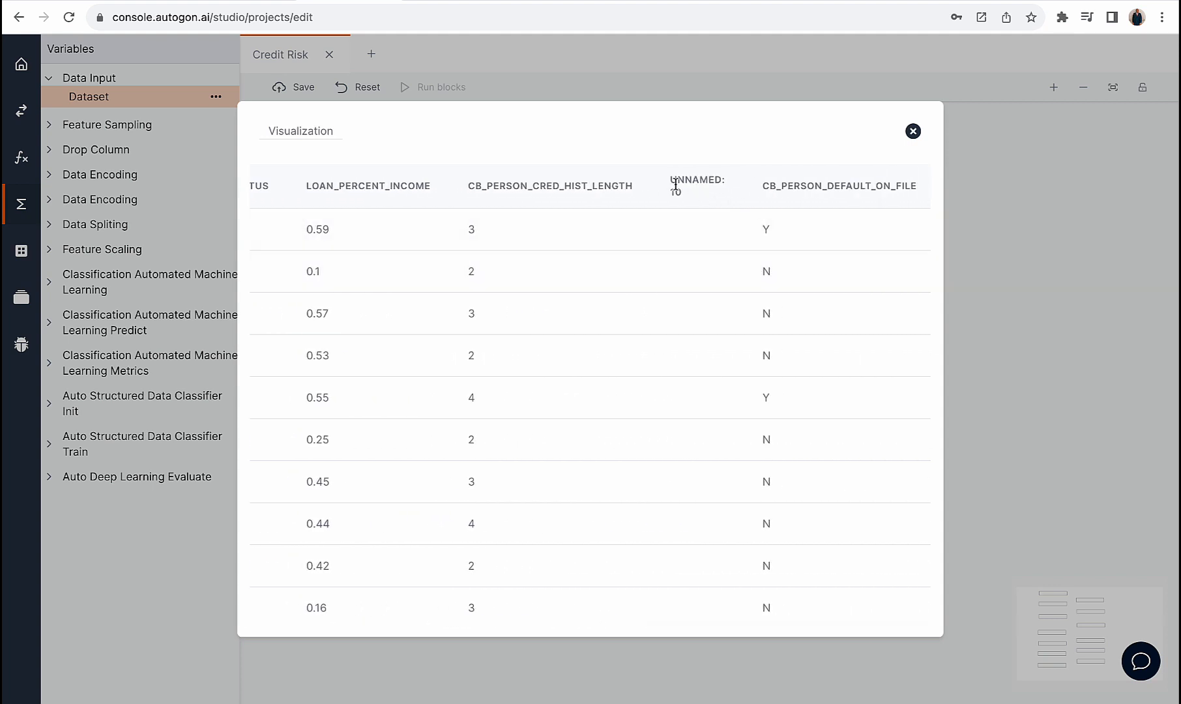
pyautogui.moveTo(671, 180); pyautogui.dragTo(689, 202)
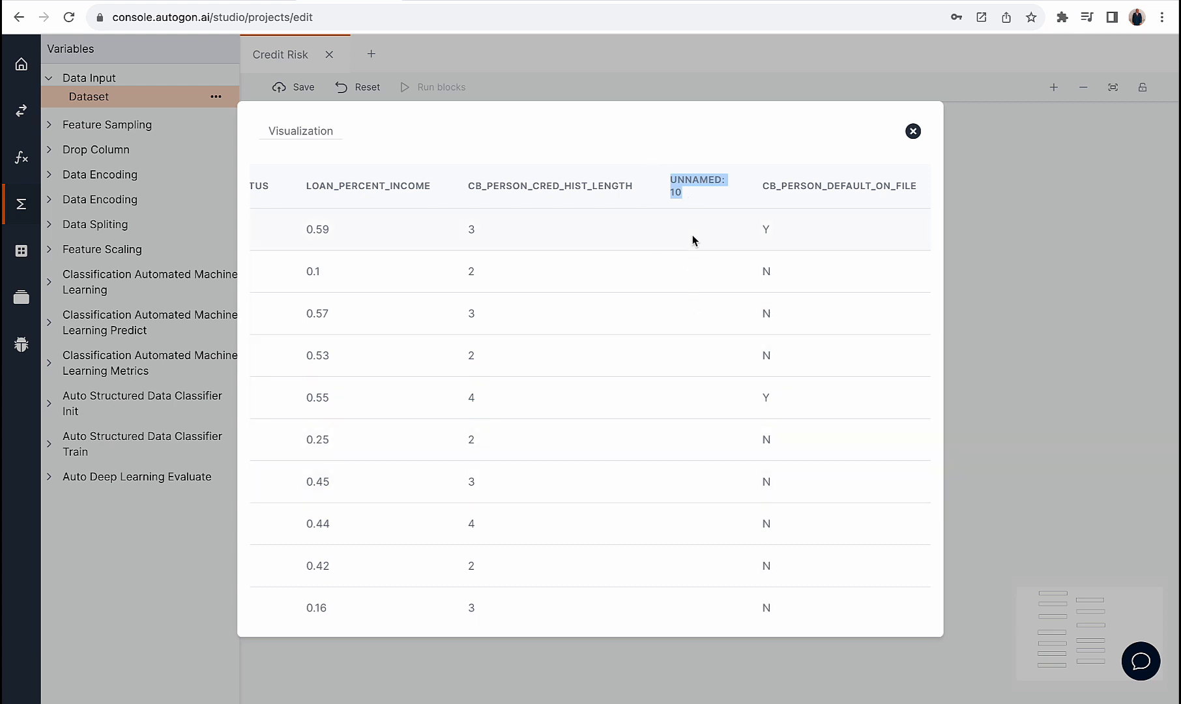
pyautogui.click(914, 131)
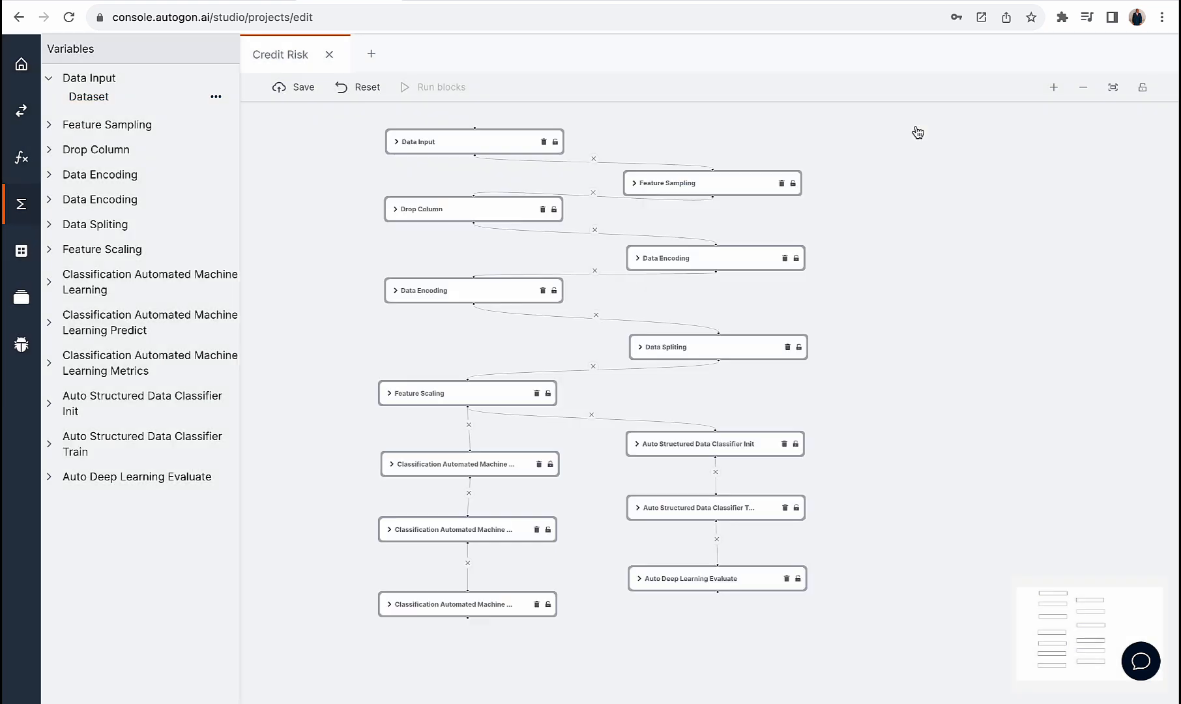
# - Review the Feature Sampling block's X and Y boundaries and check them against the column headers in the Dataset visualization
pyautogui.click(683, 186)
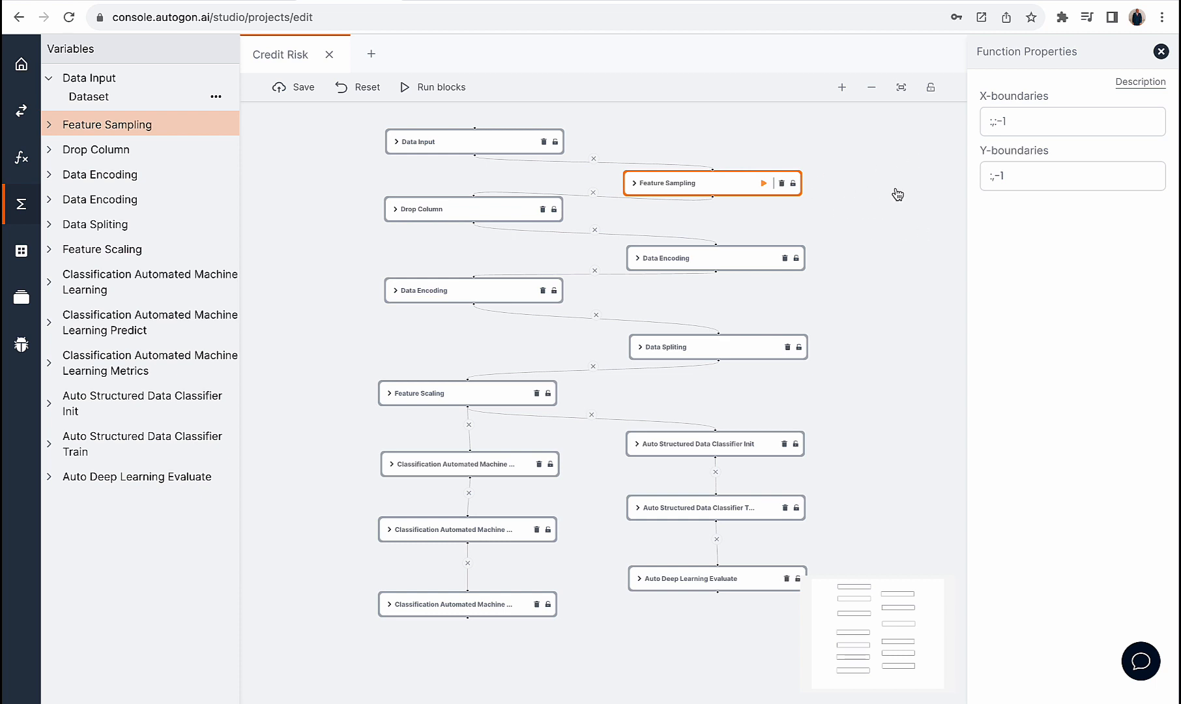
pyautogui.click(96, 92)
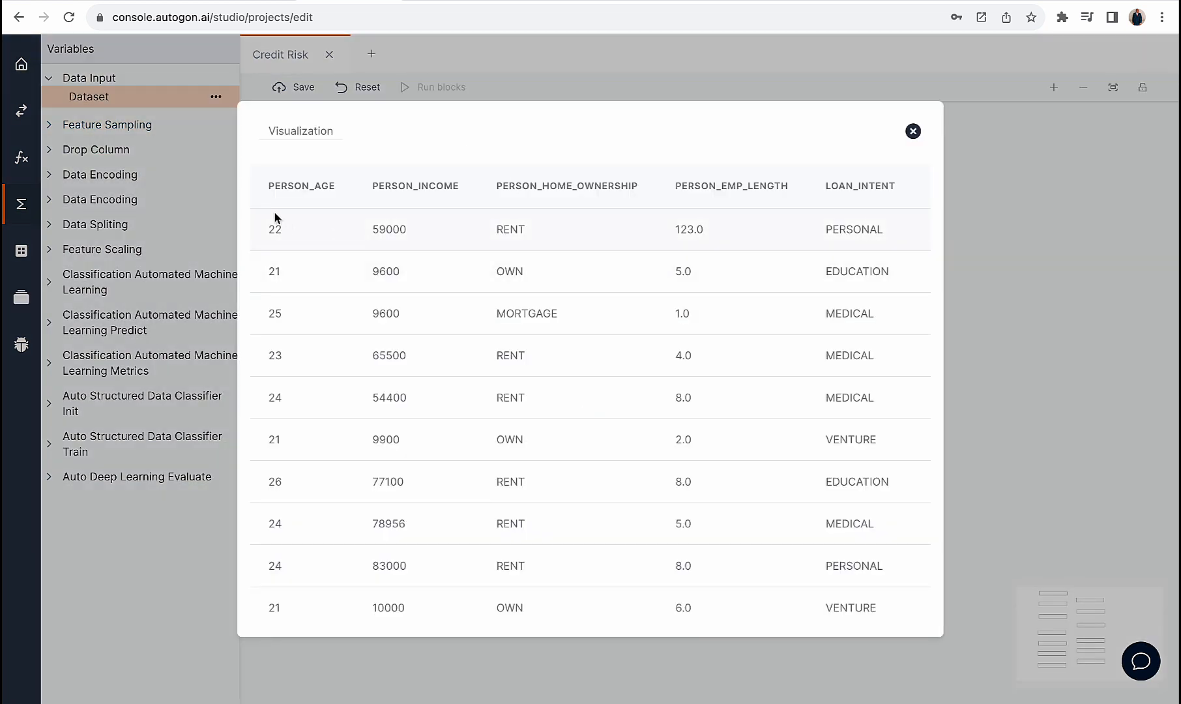
pyautogui.moveTo(268, 189); pyautogui.dragTo(621, 191)
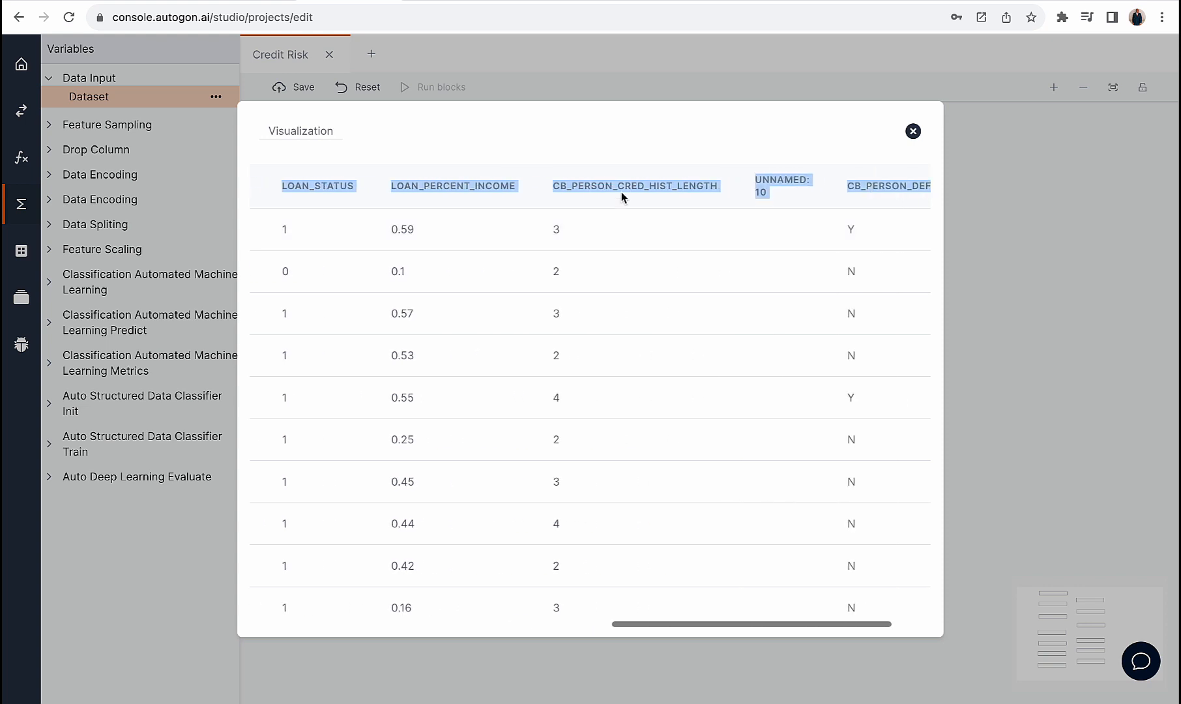
# - Examine the dataset's remaining columns, from CB_PERSON_CRED_HIST_LENGTH to CB_PERSON_DEFAULT_ON_FILE, and close the visualization
pyautogui.click(698, 194)
pyautogui.moveTo(732, 188); pyautogui.dragTo(554, 183)
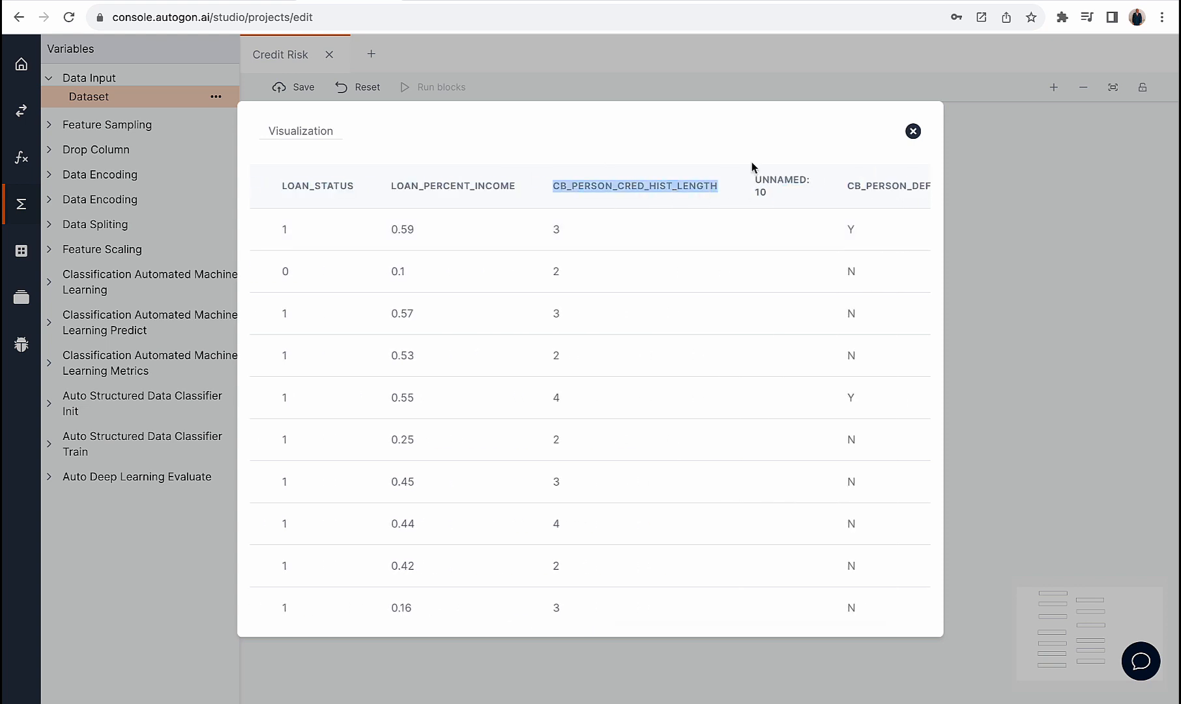
pyautogui.click(849, 189)
pyautogui.moveTo(837, 186); pyautogui.dragTo(758, 182)
pyautogui.click(883, 190)
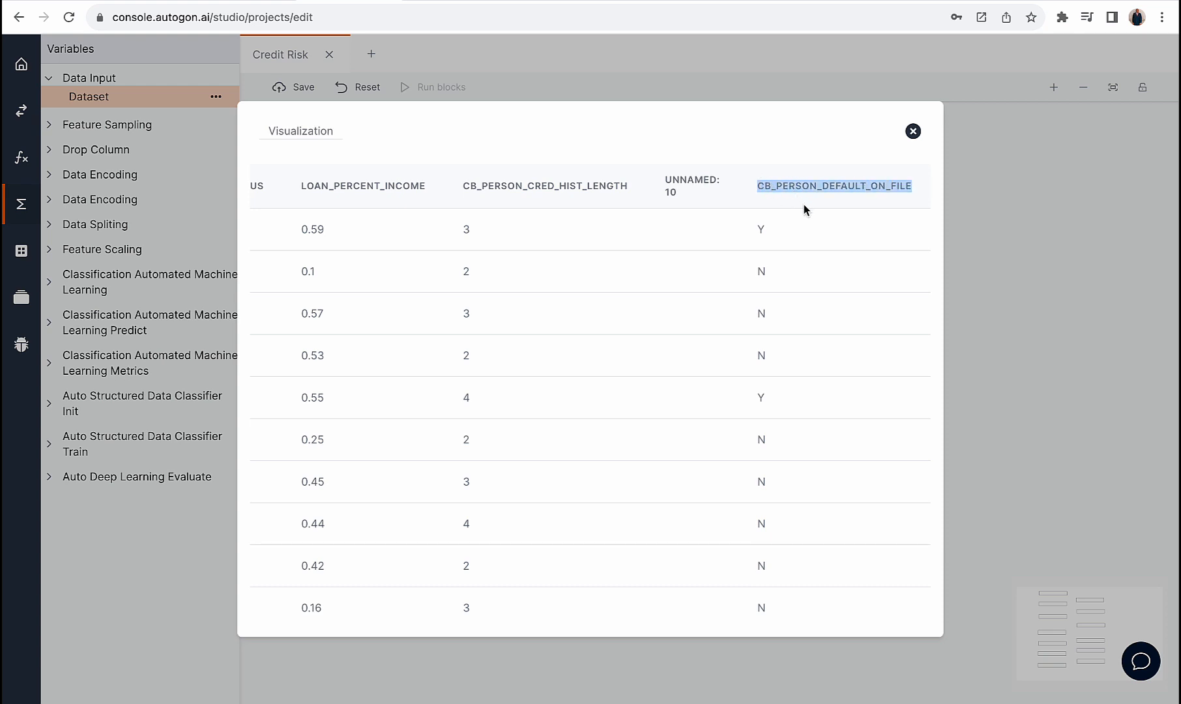
pyautogui.click(913, 184)
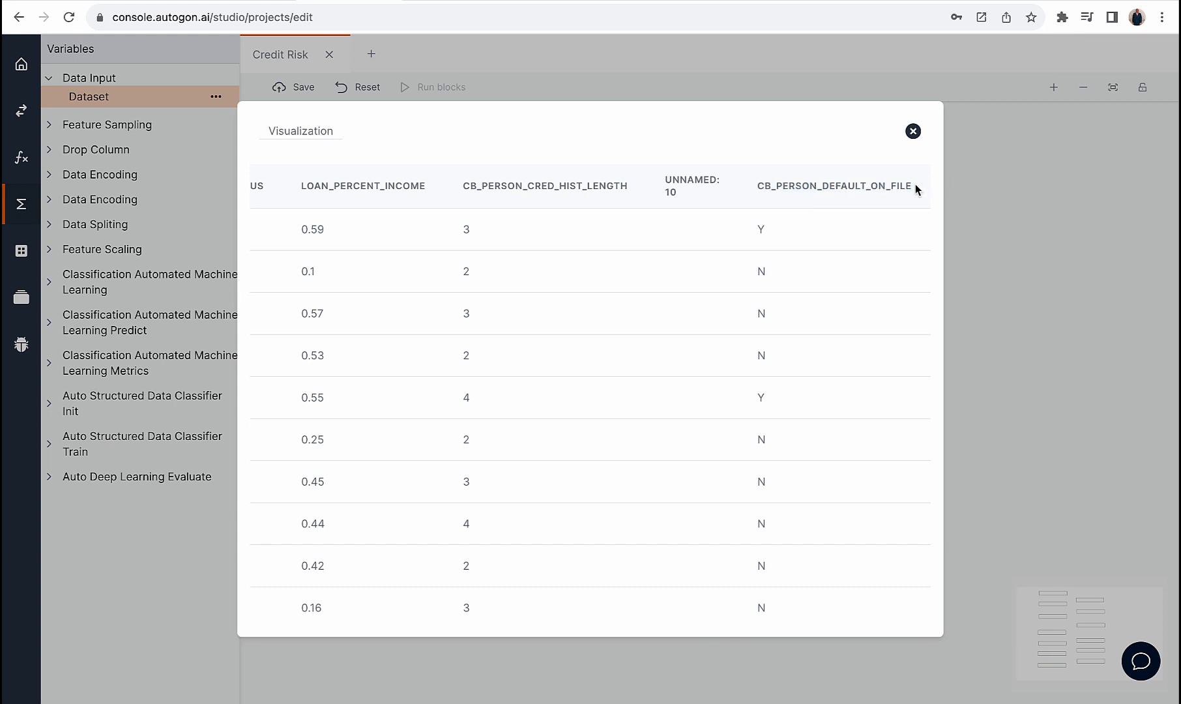
pyautogui.moveTo(915, 189); pyautogui.dragTo(855, 185)
pyautogui.moveTo(674, 195); pyautogui.dragTo(492, 198)
pyautogui.click(686, 190)
pyautogui.moveTo(685, 190); pyautogui.dragTo(435, 190)
pyautogui.click(913, 131)
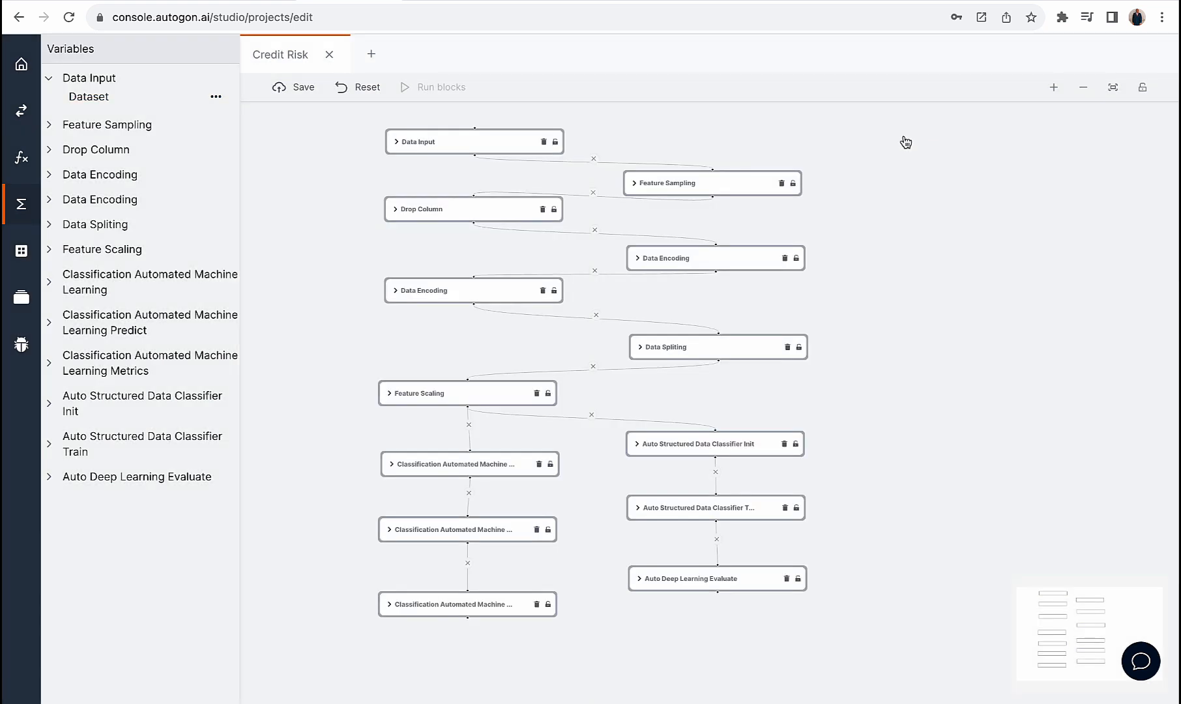
# - Open the Feature Sampling block's properties and examine each part of its X-boundaries expression
pyautogui.click(695, 181)
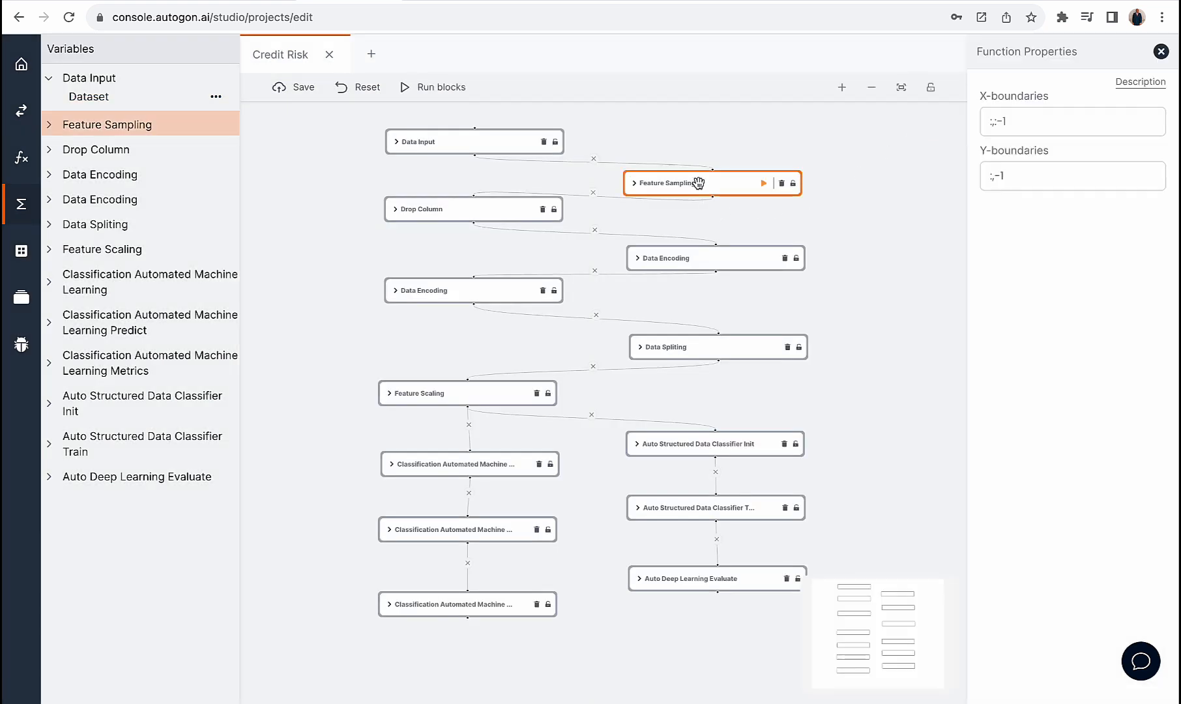
pyautogui.click(1039, 124)
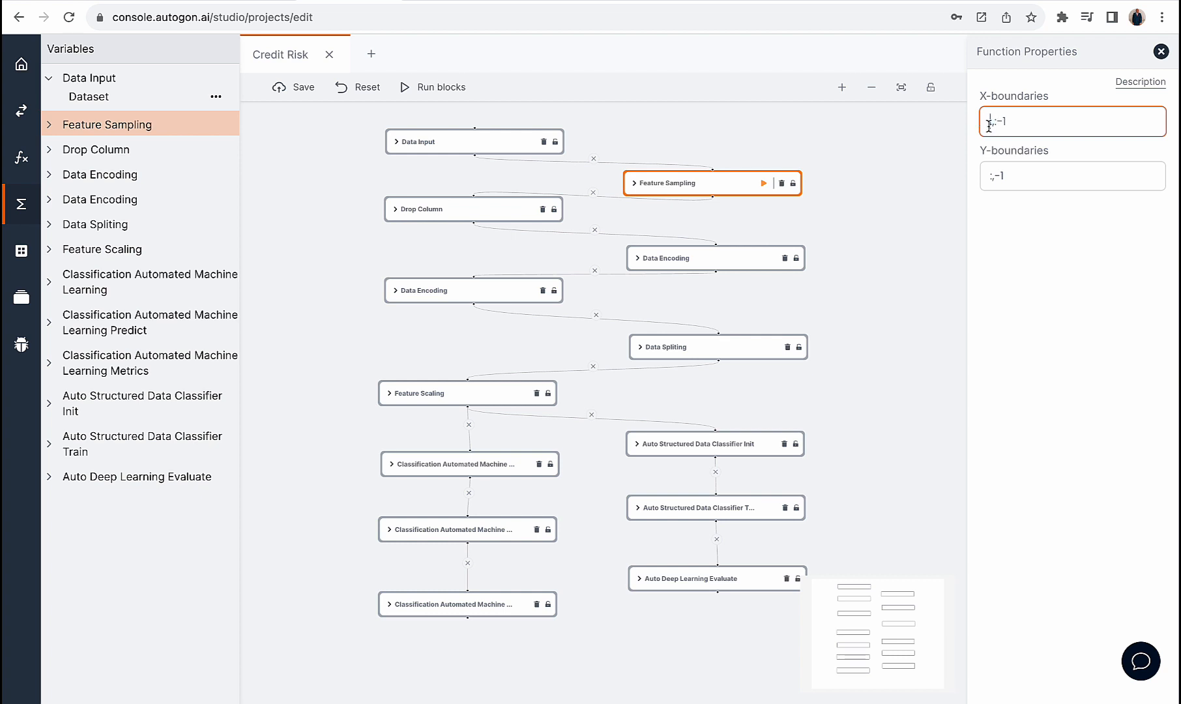
pyautogui.moveTo(993, 123)
pyautogui.mouseDown()
pyautogui.moveTo(1016, 123)
pyautogui.moveTo(982, 121)
pyautogui.mouseUp()
pyautogui.click(1016, 123)
pyautogui.click(1009, 120)
pyautogui.moveTo(993, 121); pyautogui.dragTo(1012, 120)
pyautogui.click(1000, 122)
# - Examine the Feature Sampling block's Y-boundaries expression and compare it with the X-boundaries
pyautogui.click(998, 176)
pyautogui.moveTo(990, 177); pyautogui.dragTo(986, 174)
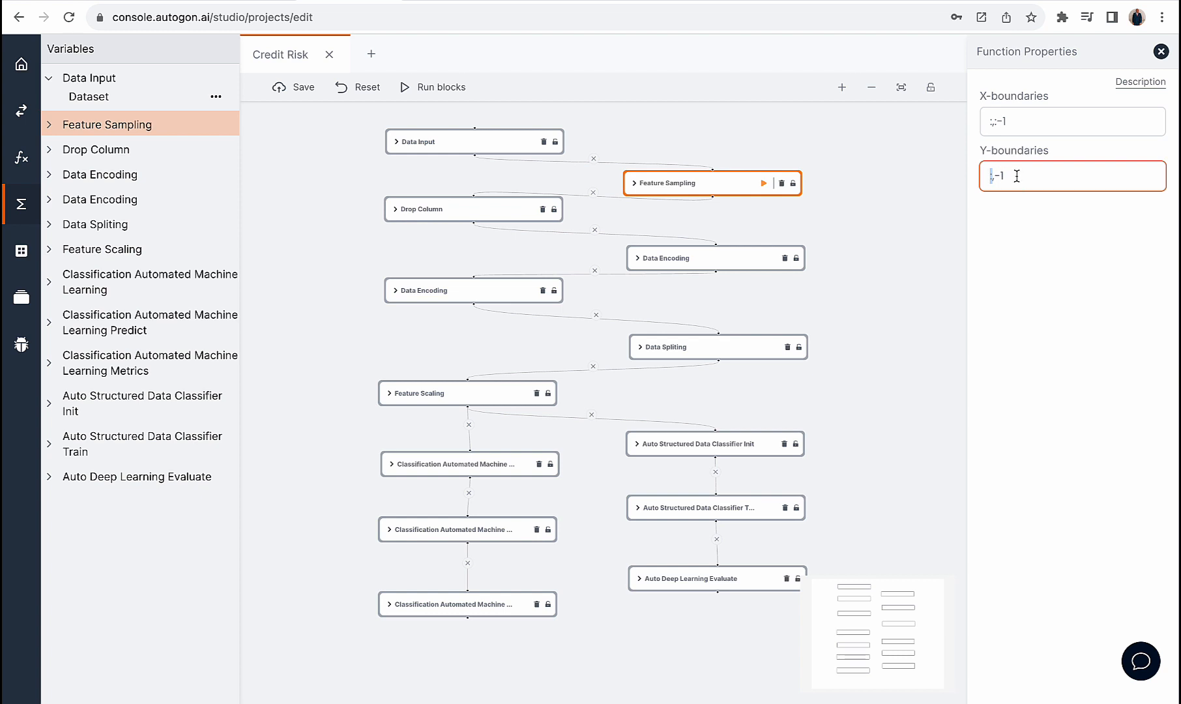
pyautogui.click(996, 175)
pyautogui.moveTo(995, 176); pyautogui.dragTo(1005, 177)
pyautogui.click(1046, 128)
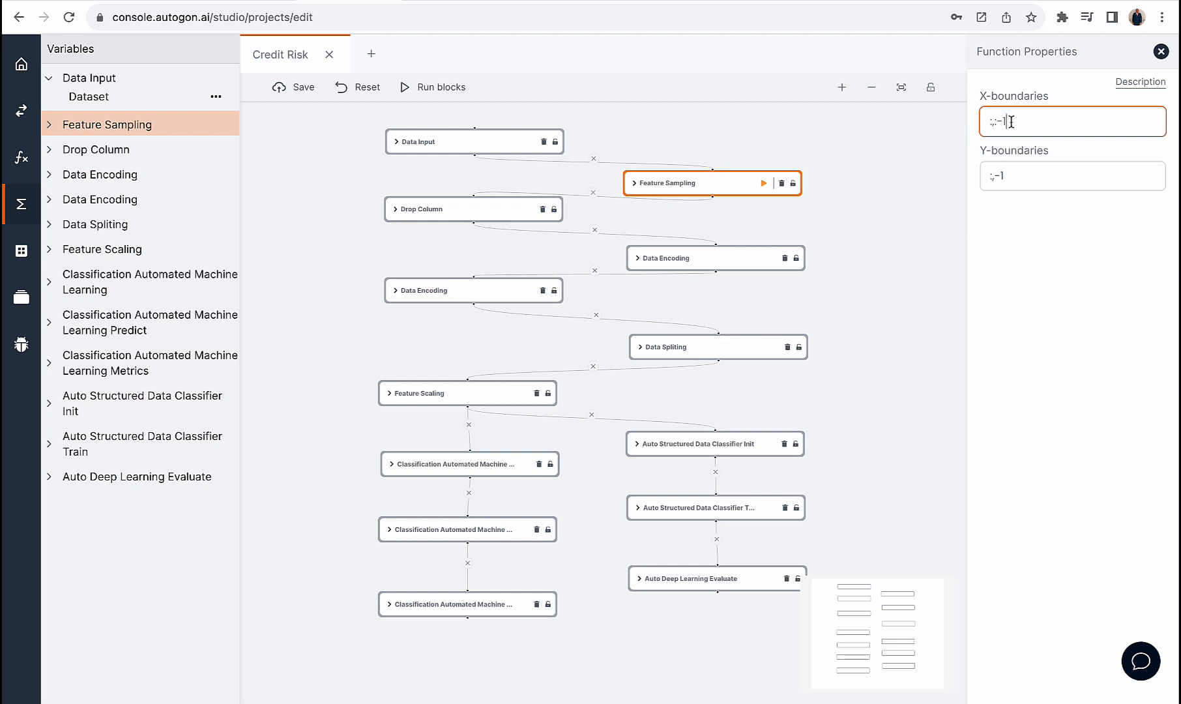
pyautogui.press('Tab')
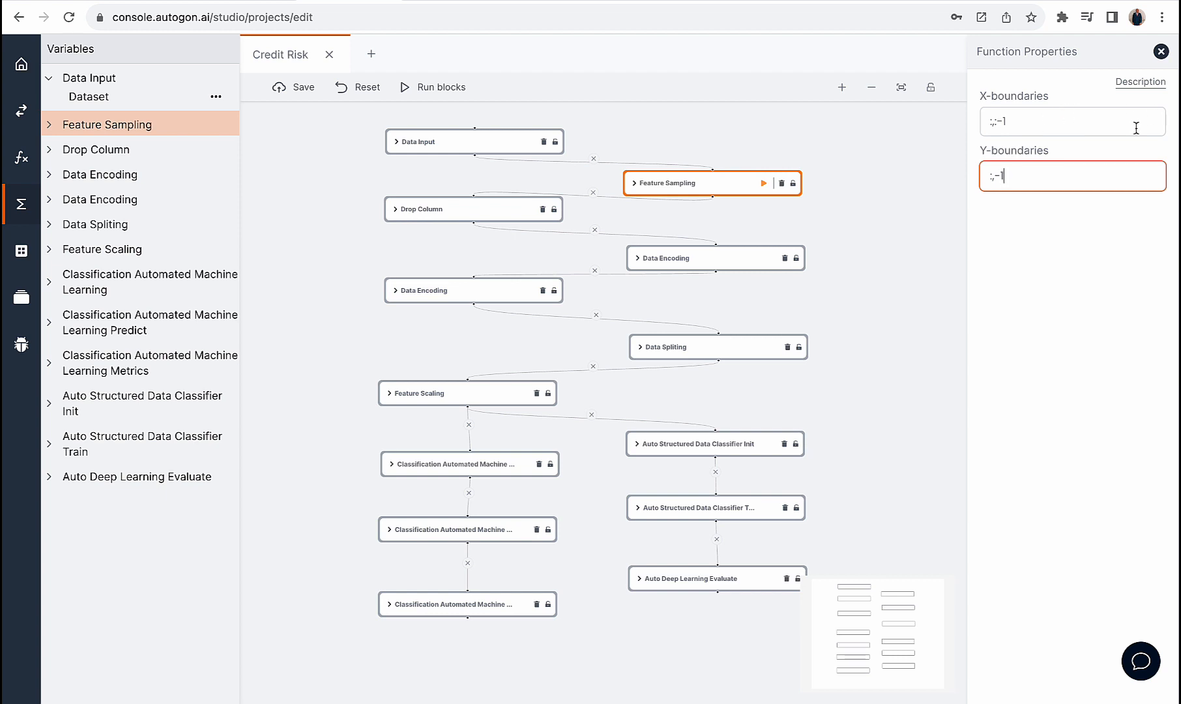
pyautogui.moveTo(1012, 174); pyautogui.dragTo(983, 174)
# - Read the description of the Feature Sampling function, close it and return to the Y-boundaries field
pyautogui.click(1141, 81)
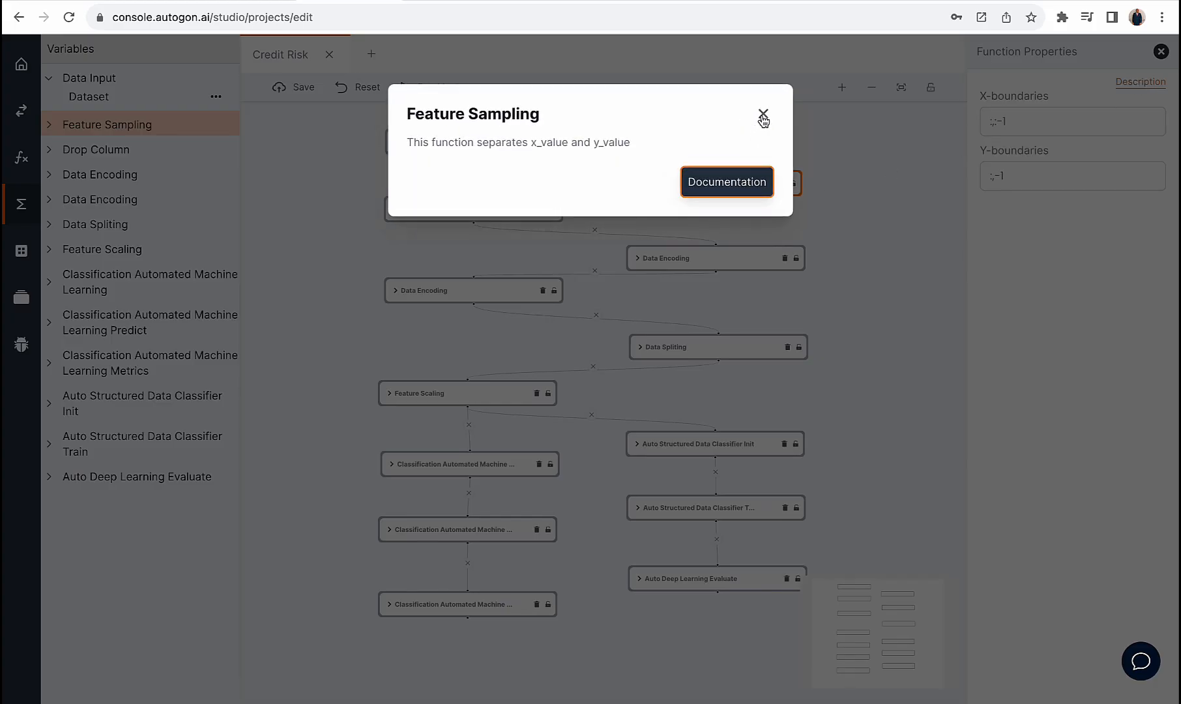
pyautogui.click(765, 114)
pyautogui.click(1033, 179)
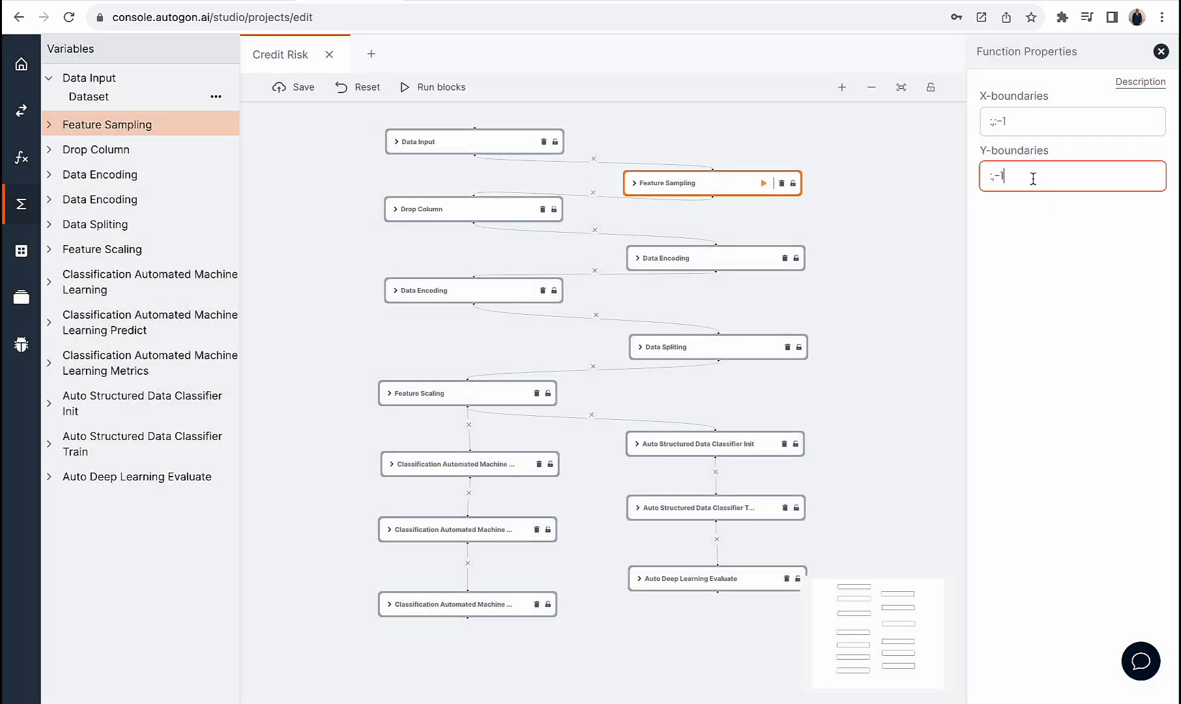
# - Open the Drop Column block's properties and preview the Data Input dataset
pyautogui.click(437, 208)
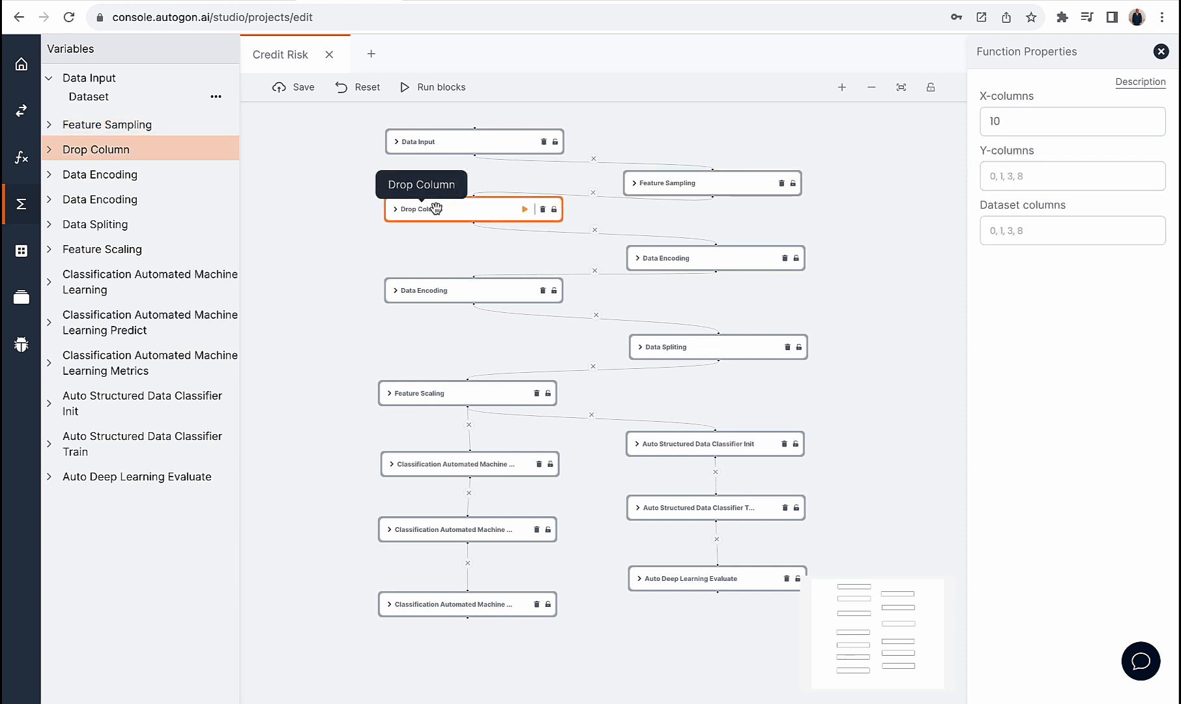
pyautogui.click(115, 98)
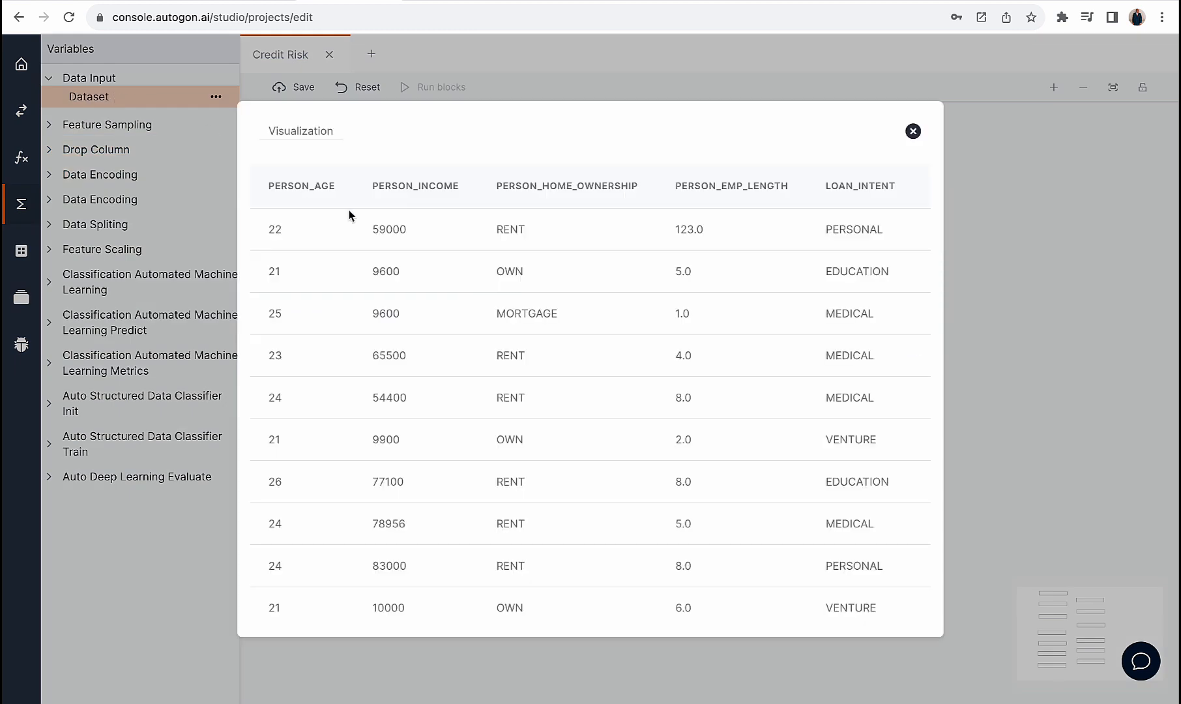
pyautogui.click(913, 131)
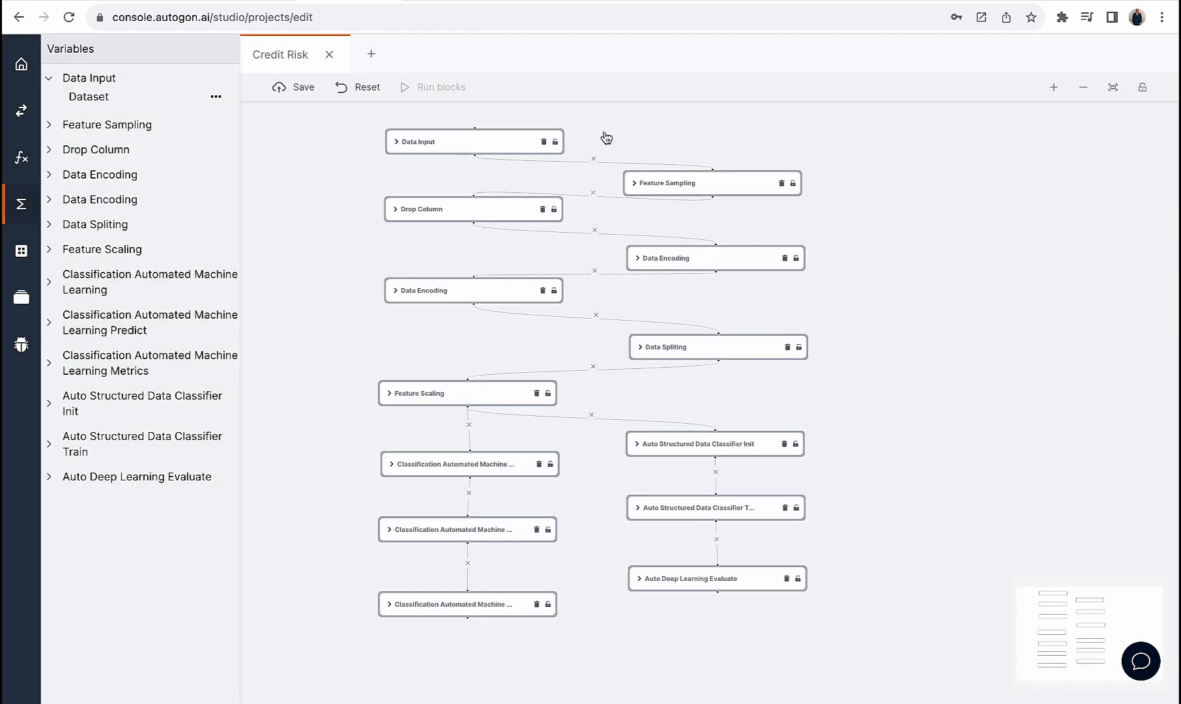
# - Preview Feature Sampling's X_value table through its last column and check the X-columns setting of the Drop Column block against it
pyautogui.click(151, 124)
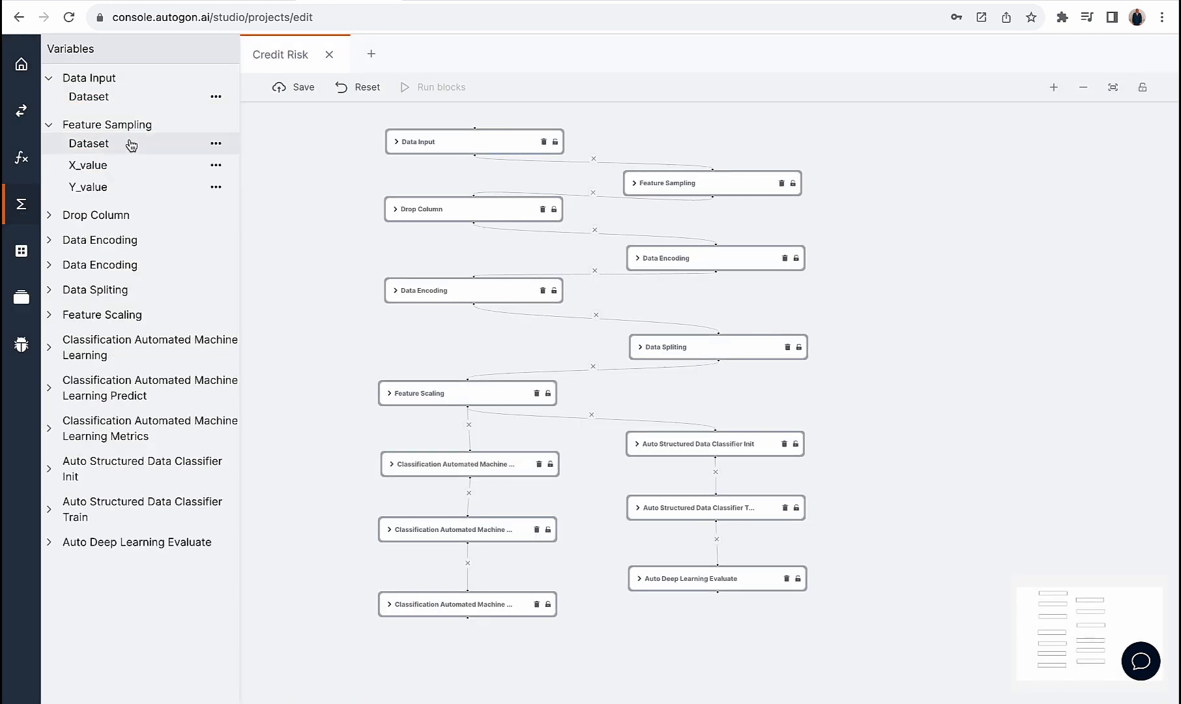
pyautogui.click(100, 174)
pyautogui.hscroll(1, 620, 267)
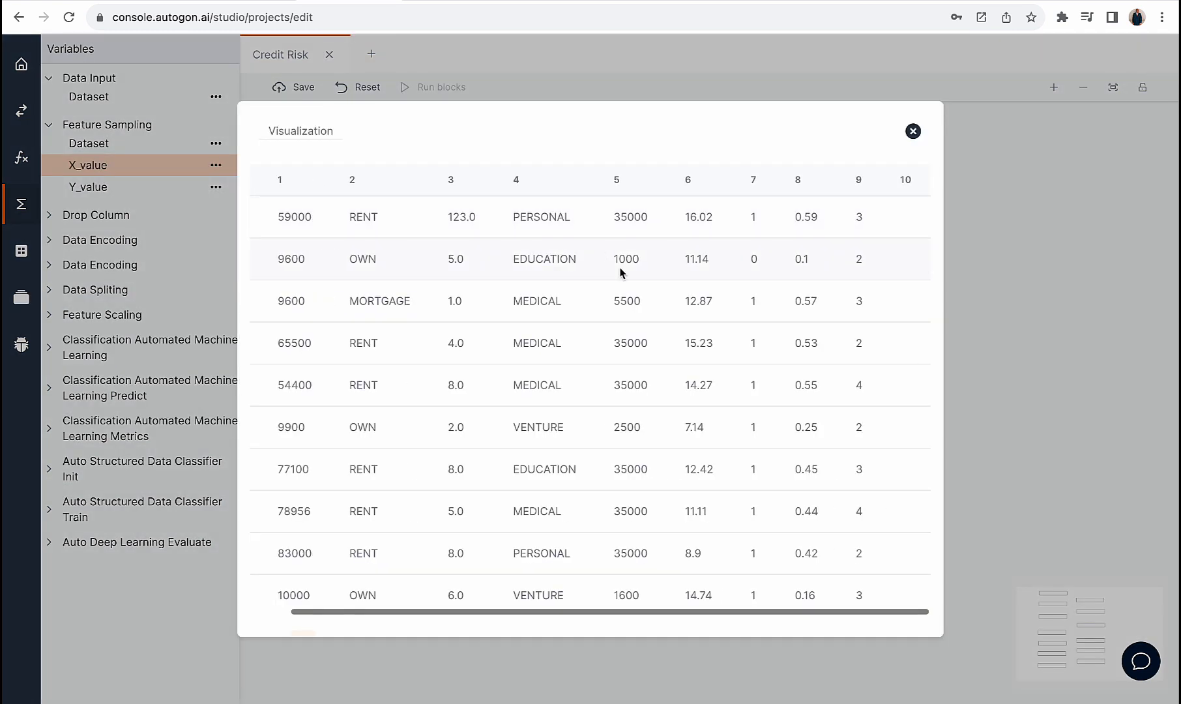
pyautogui.click(912, 132)
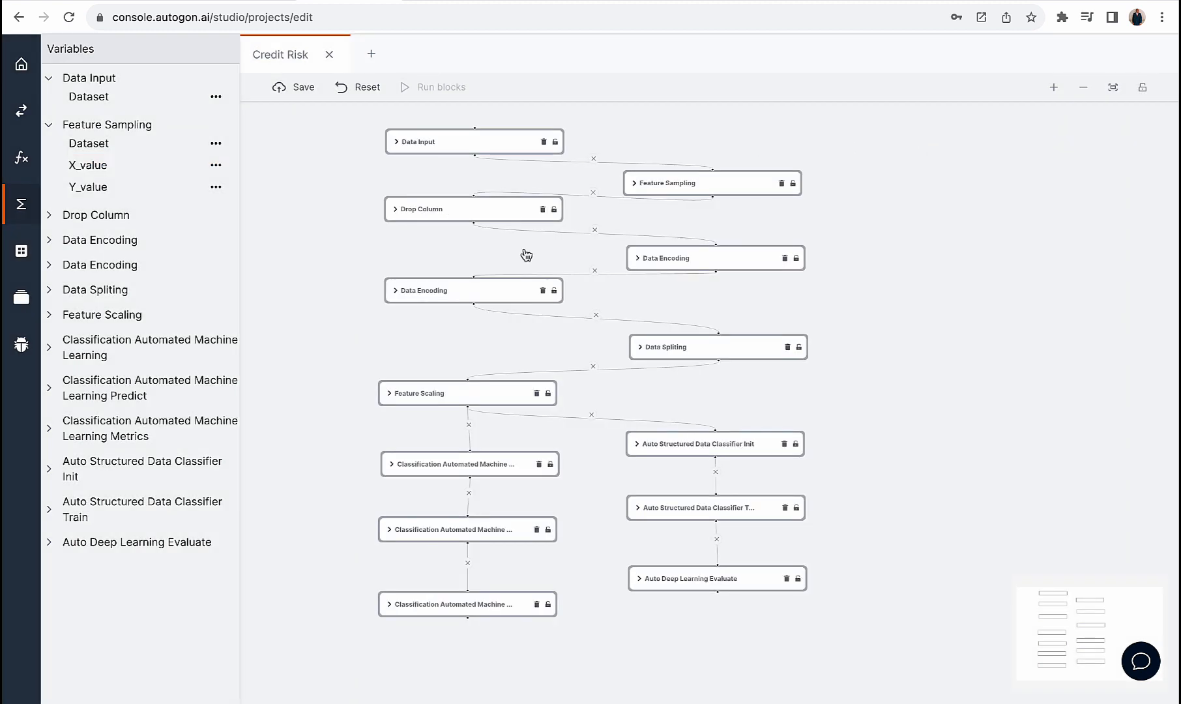
pyautogui.click(483, 207)
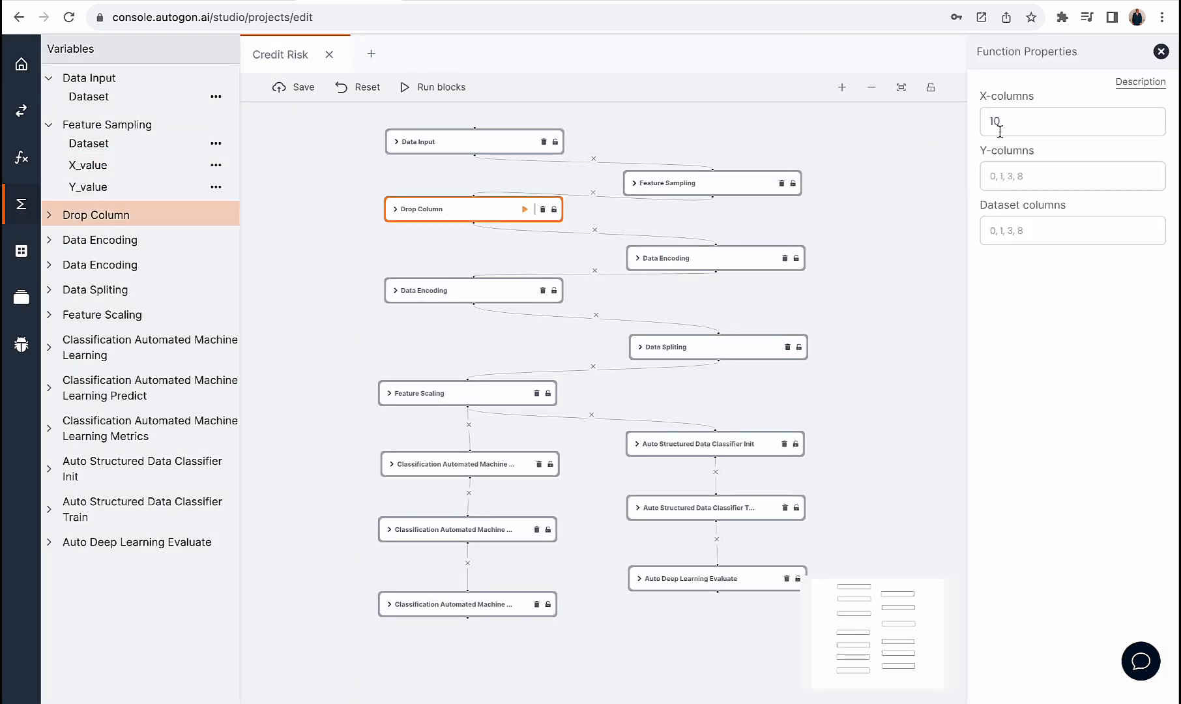
pyautogui.moveTo(1011, 122); pyautogui.dragTo(975, 122)
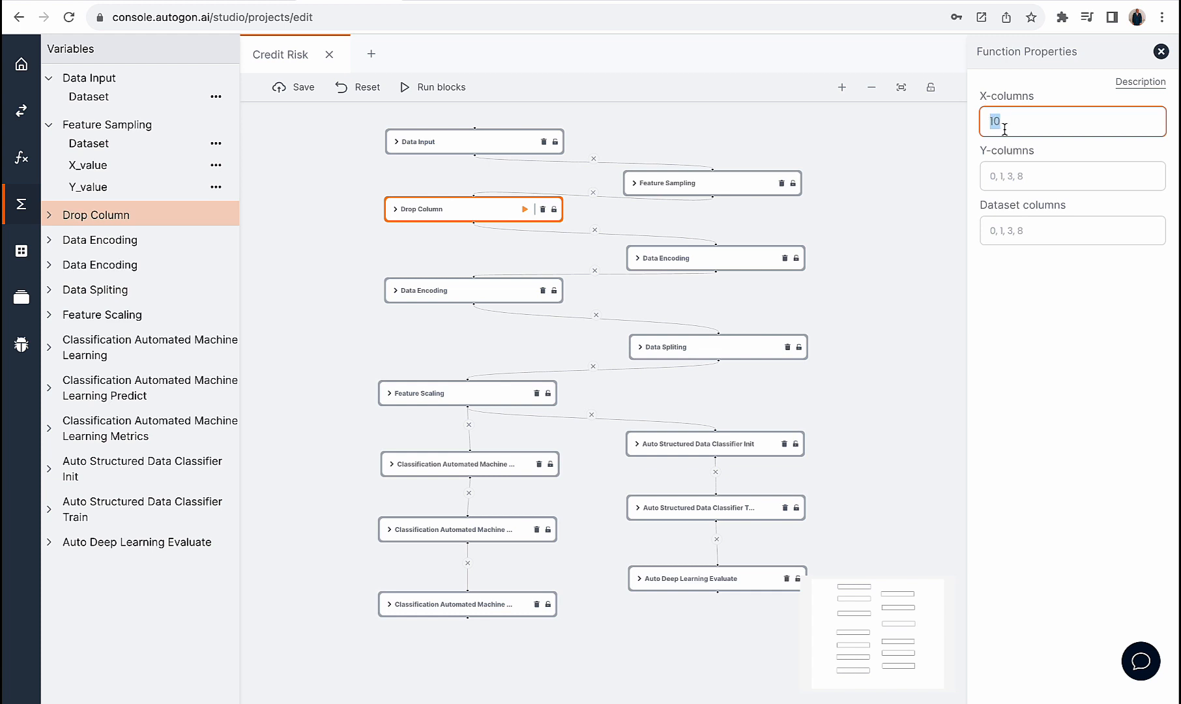
# - View the first Data Encoding block's properties and preview the Dataset output of Drop Column
pyautogui.click(682, 259)
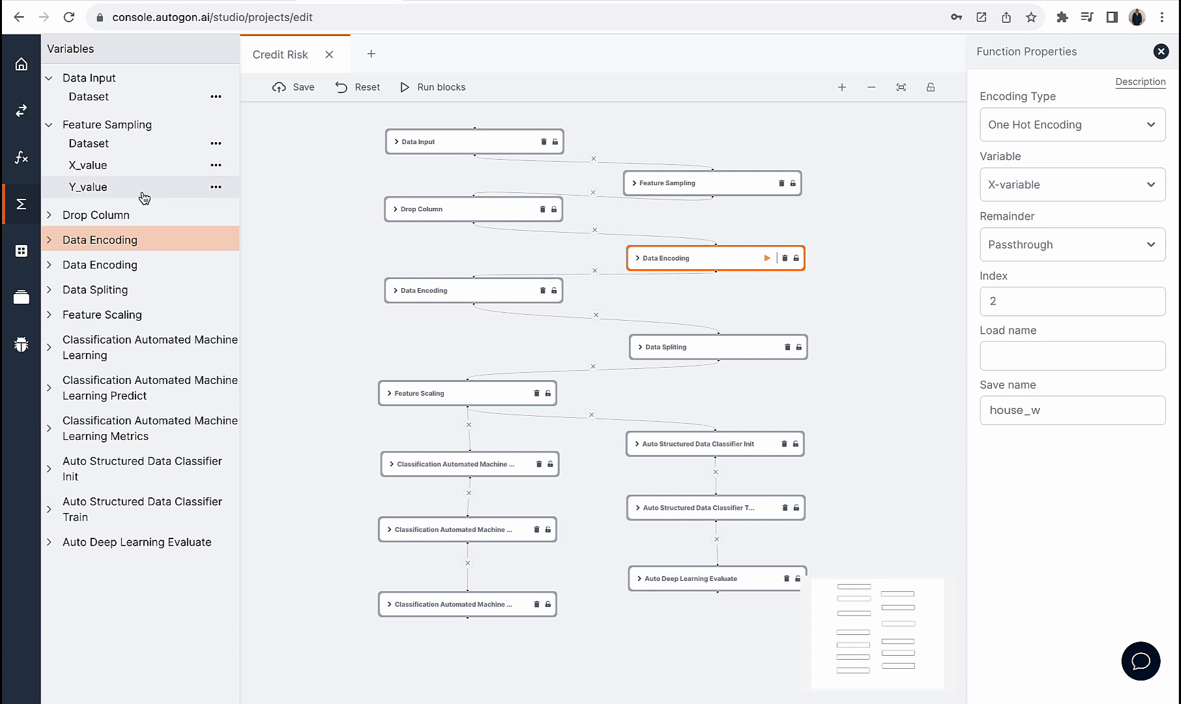
pyautogui.click(114, 217)
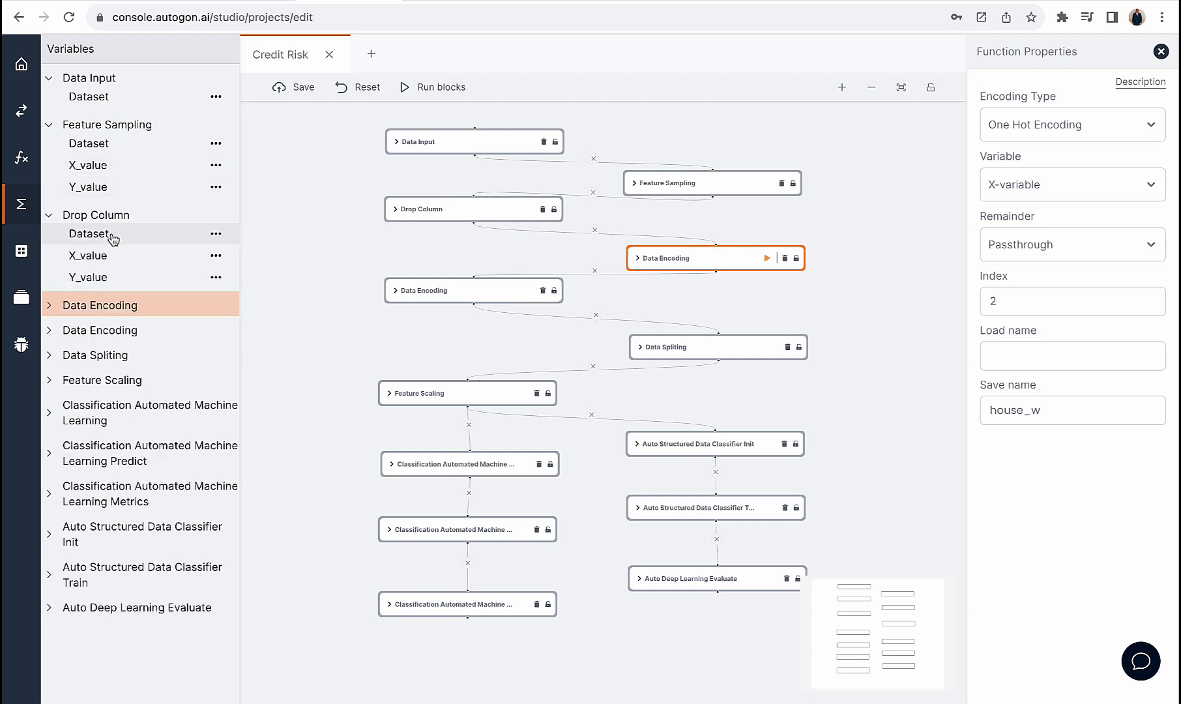
pyautogui.click(111, 234)
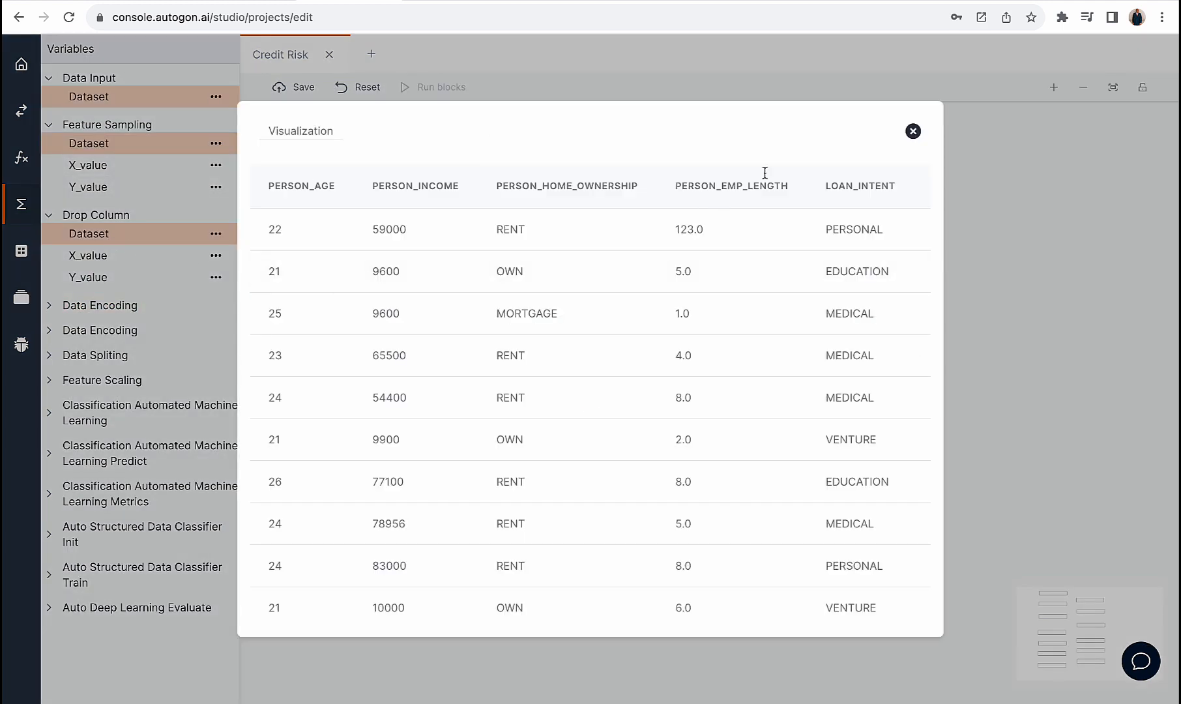
pyautogui.click(912, 131)
# - Preview Drop Column's X_value output and examine the categories in column 2
pyautogui.click(115, 258)
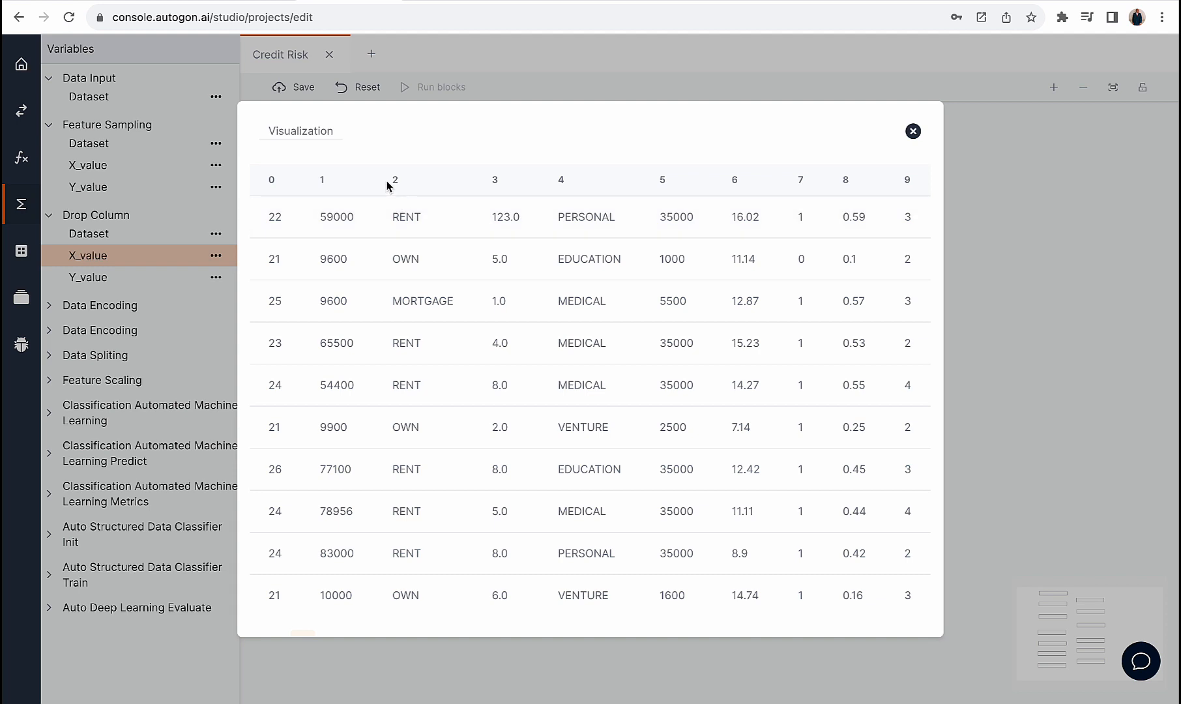
pyautogui.moveTo(388, 183); pyautogui.dragTo(403, 242)
pyautogui.click(406, 214)
pyautogui.moveTo(390, 182); pyautogui.dragTo(400, 182)
pyautogui.click(390, 181)
pyautogui.moveTo(558, 183); pyautogui.dragTo(574, 184)
pyautogui.click(397, 224)
pyautogui.moveTo(391, 258); pyautogui.dragTo(434, 263)
pyautogui.moveTo(391, 301); pyautogui.dragTo(459, 308)
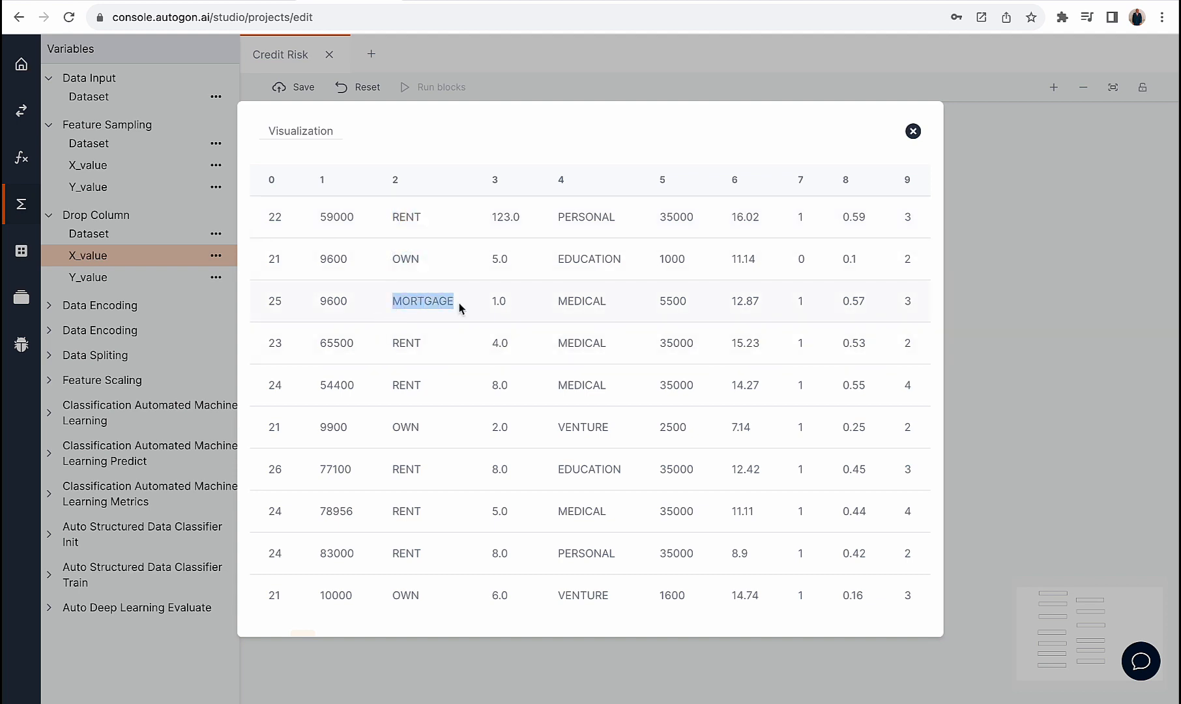
# - Examine the categories in column 4 of Drop Column's X_value table and close the visualization
pyautogui.click(557, 182)
pyautogui.moveTo(558, 182); pyautogui.dragTo(614, 210)
pyautogui.moveTo(555, 255); pyautogui.dragTo(628, 258)
pyautogui.moveTo(568, 300); pyautogui.dragTo(575, 297)
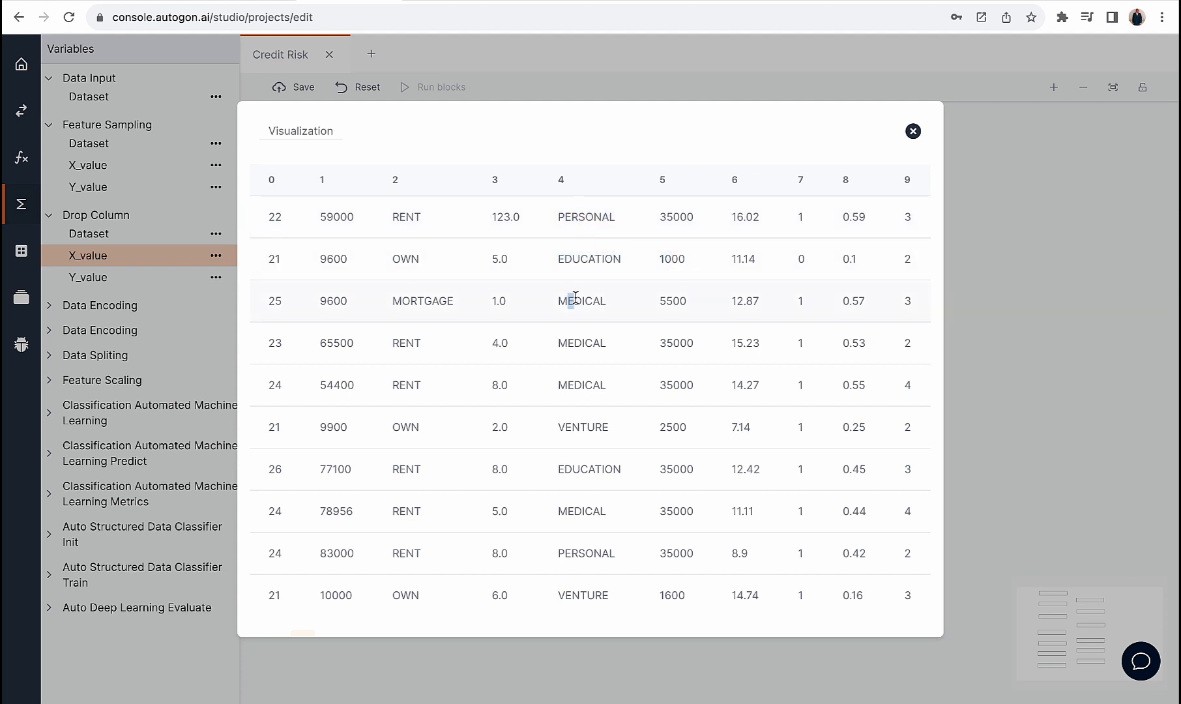
pyautogui.click(576, 426)
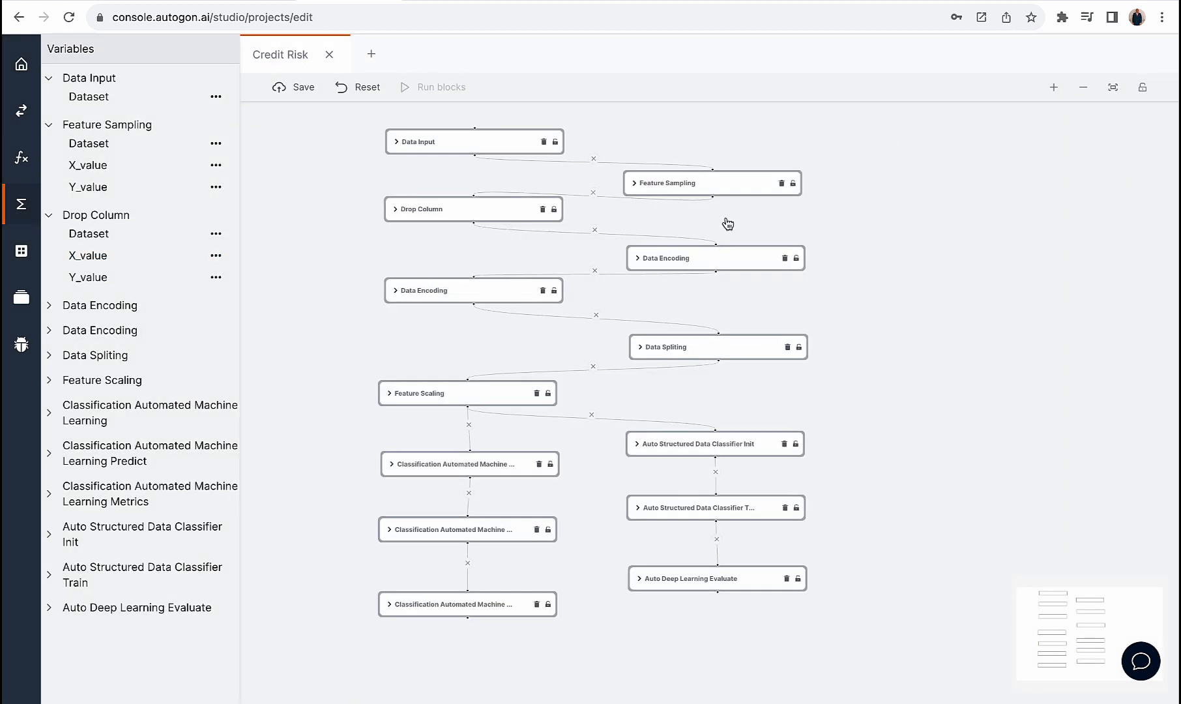
pyautogui.click(912, 131)
# - Check the first Data Encoding block's Variable, keeping X-variable selected, and compare its Index with the columns of Drop Column's X_value table
pyautogui.click(666, 259)
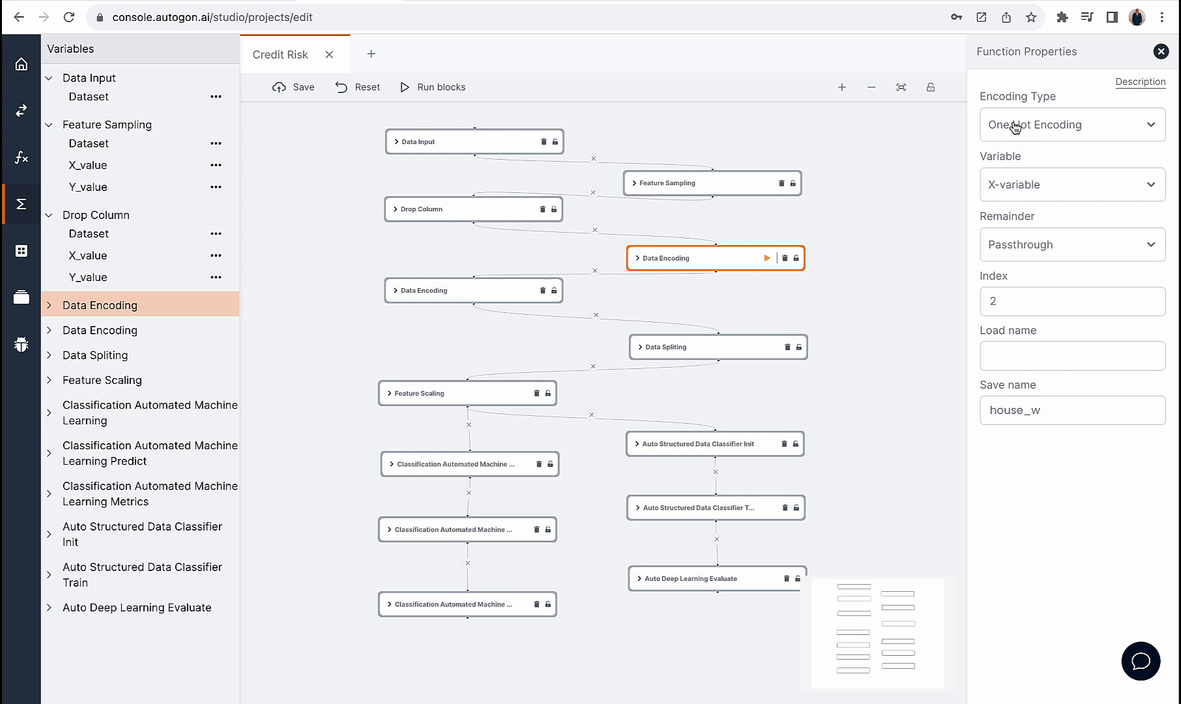
pyautogui.click(1003, 184)
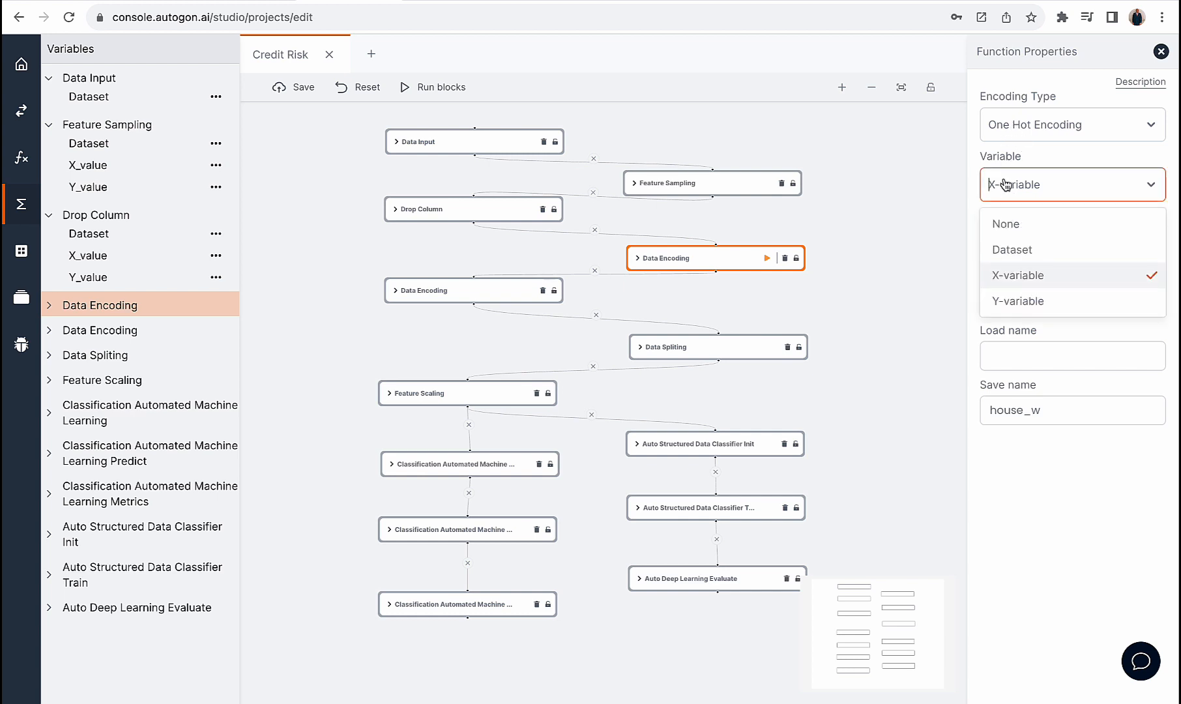
pyautogui.click(1004, 272)
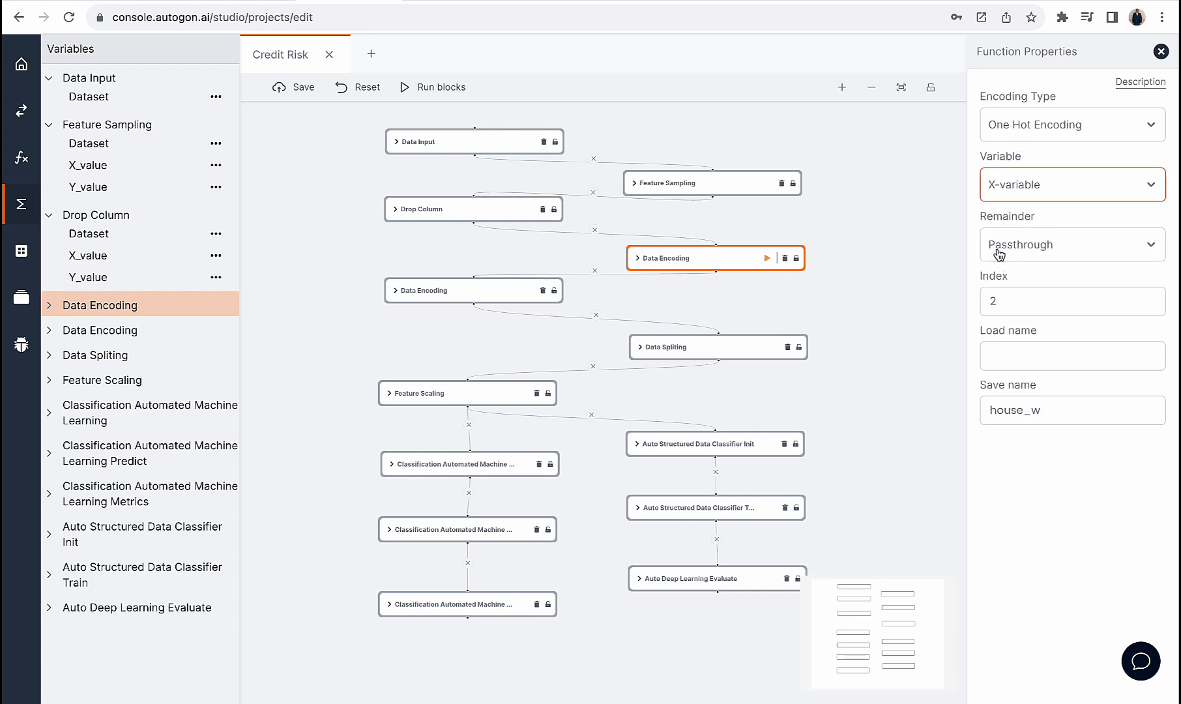
pyautogui.doubleClick(994, 300)
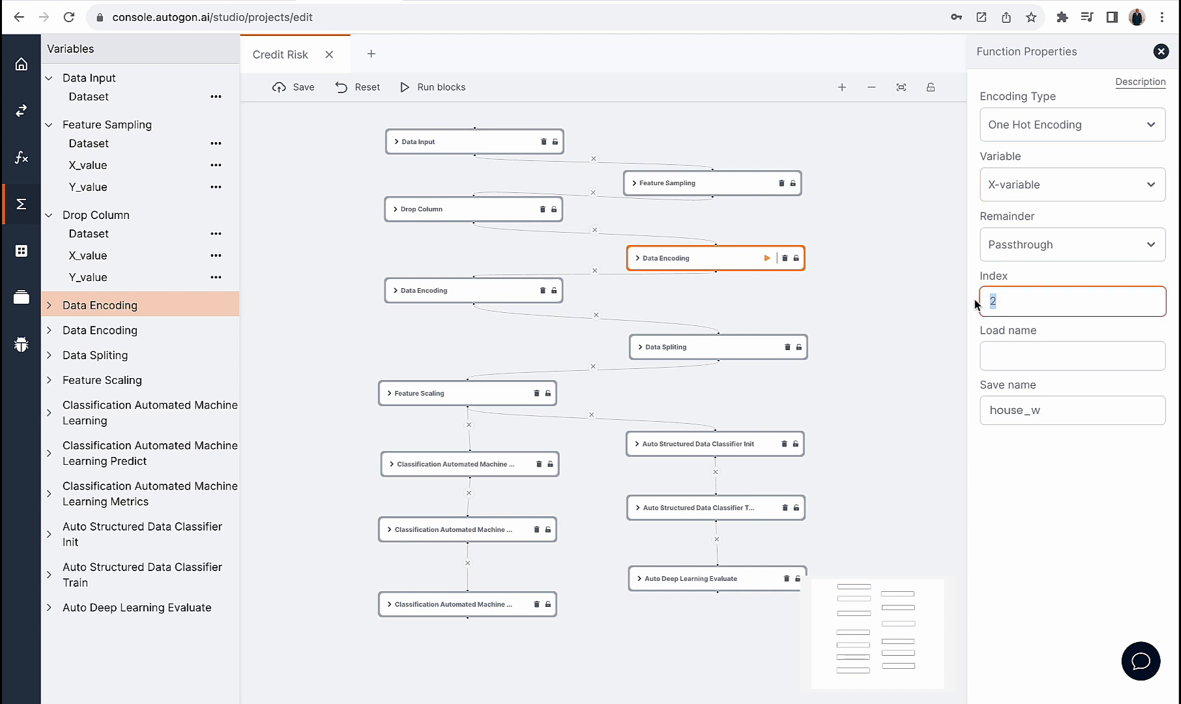
pyautogui.click(145, 256)
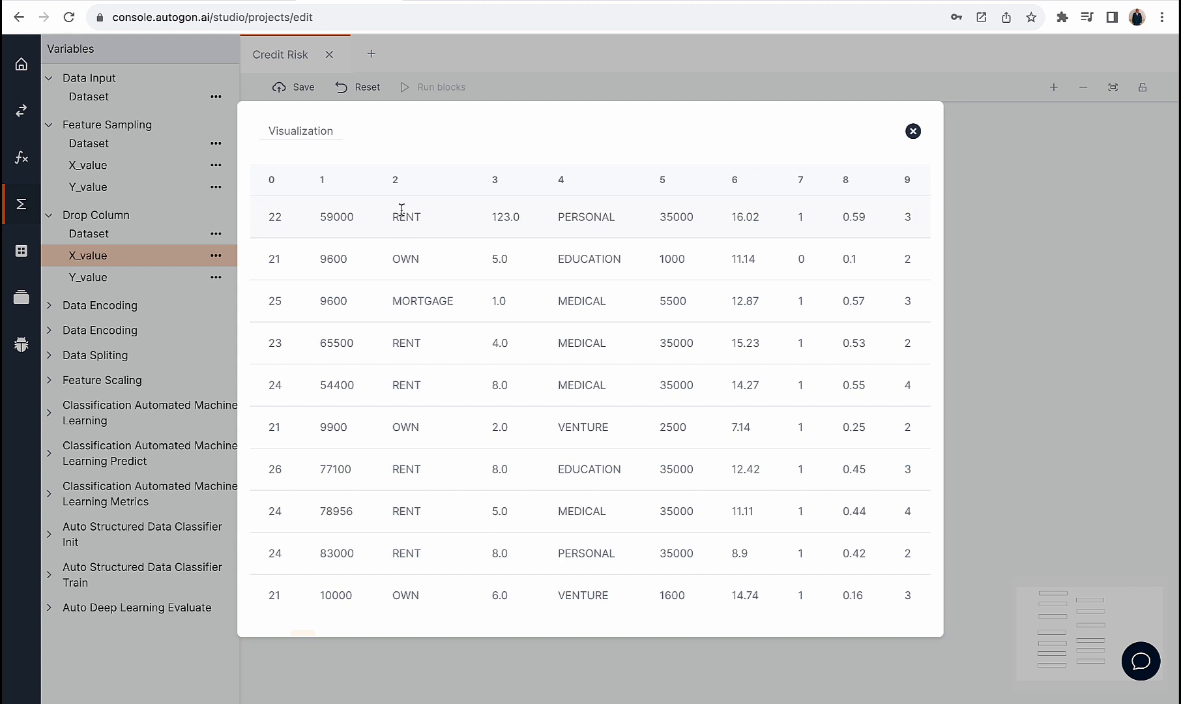
pyautogui.click(913, 132)
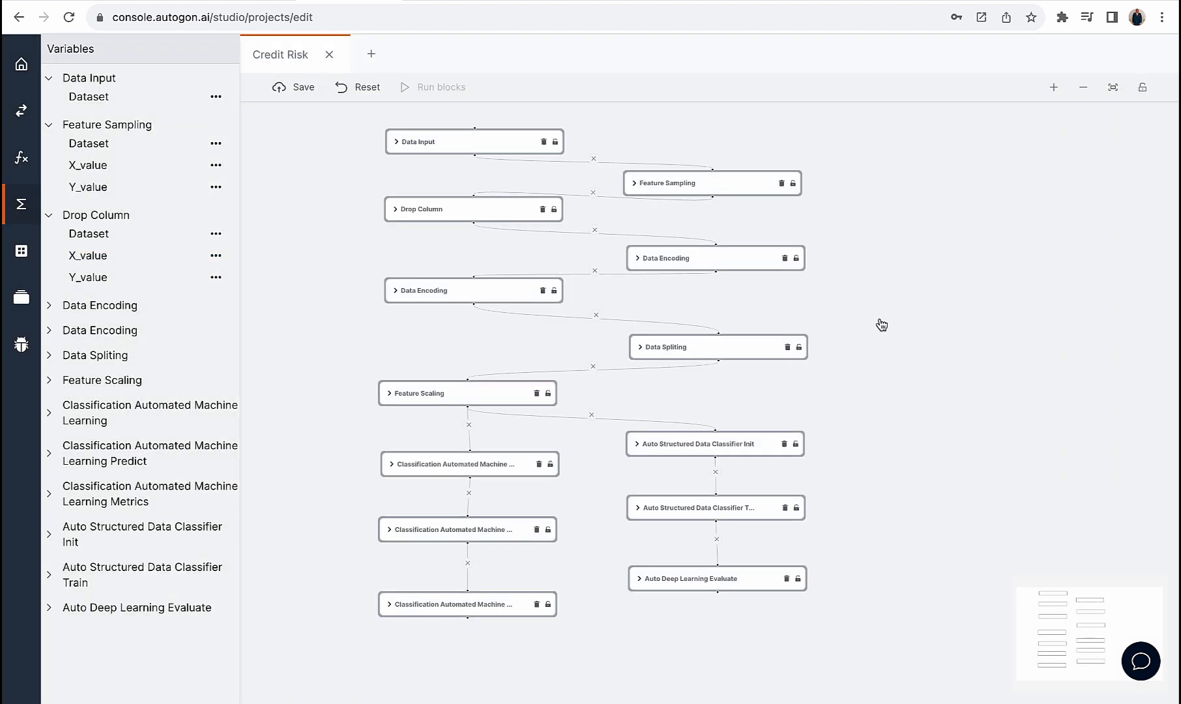
# - Reopen the first Data Encoding block's properties and check its Save name
pyautogui.click(702, 256)
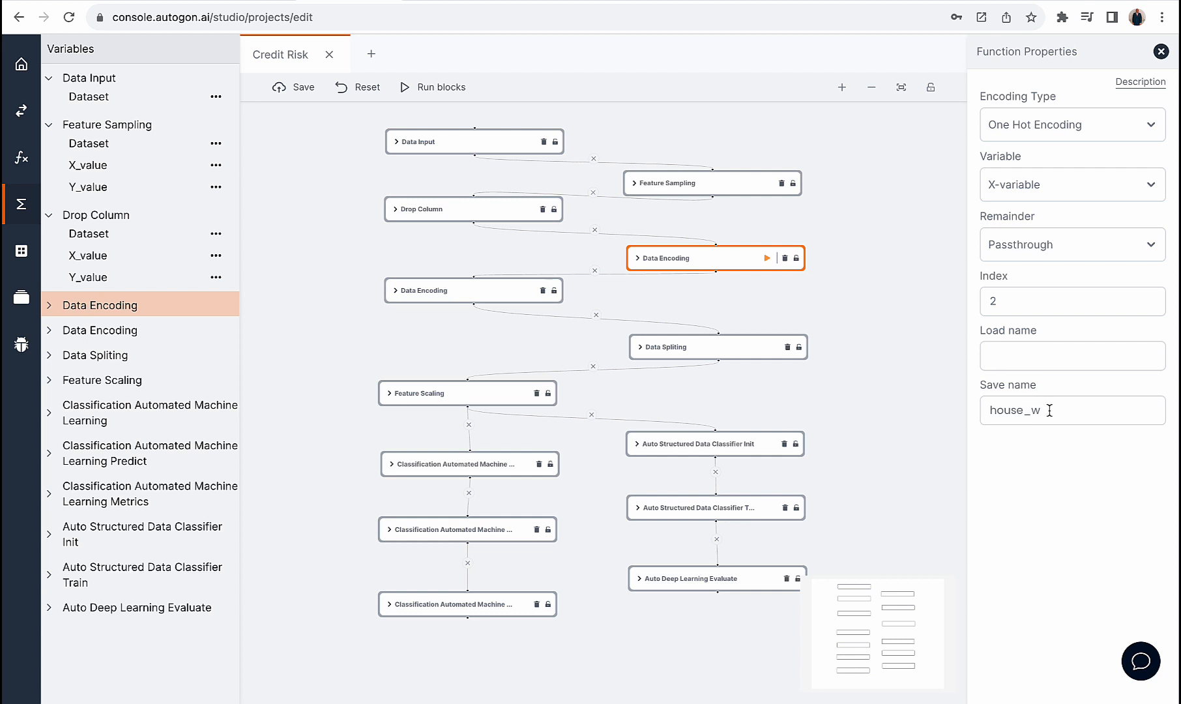
pyautogui.moveTo(1046, 409); pyautogui.dragTo(980, 414)
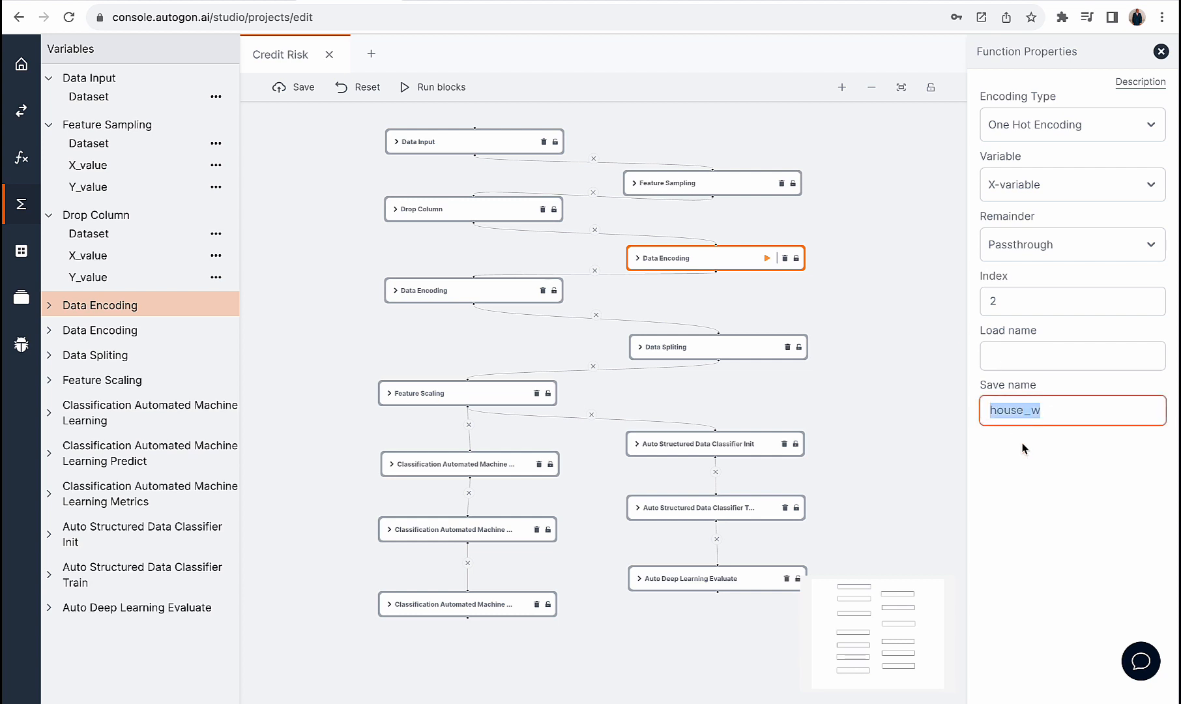
pyautogui.click(1043, 412)
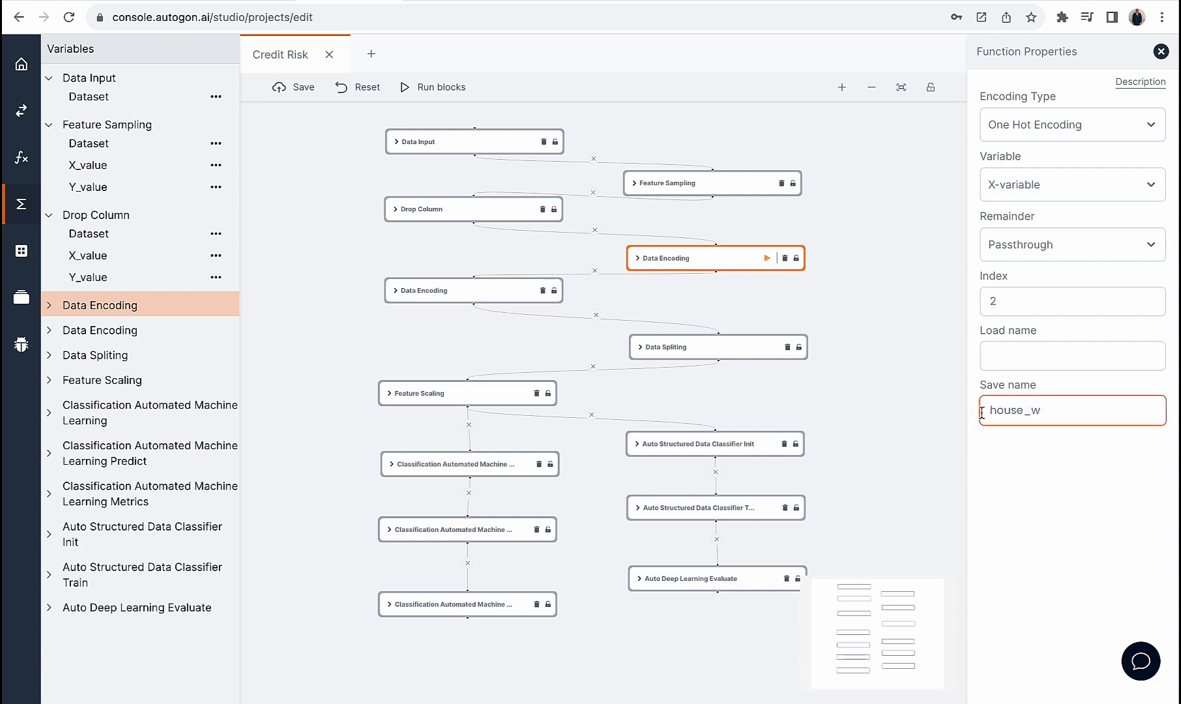
# - Examine the Save name entered for the first Data Encoding block
pyautogui.moveTo(1050, 411); pyautogui.dragTo(978, 411)
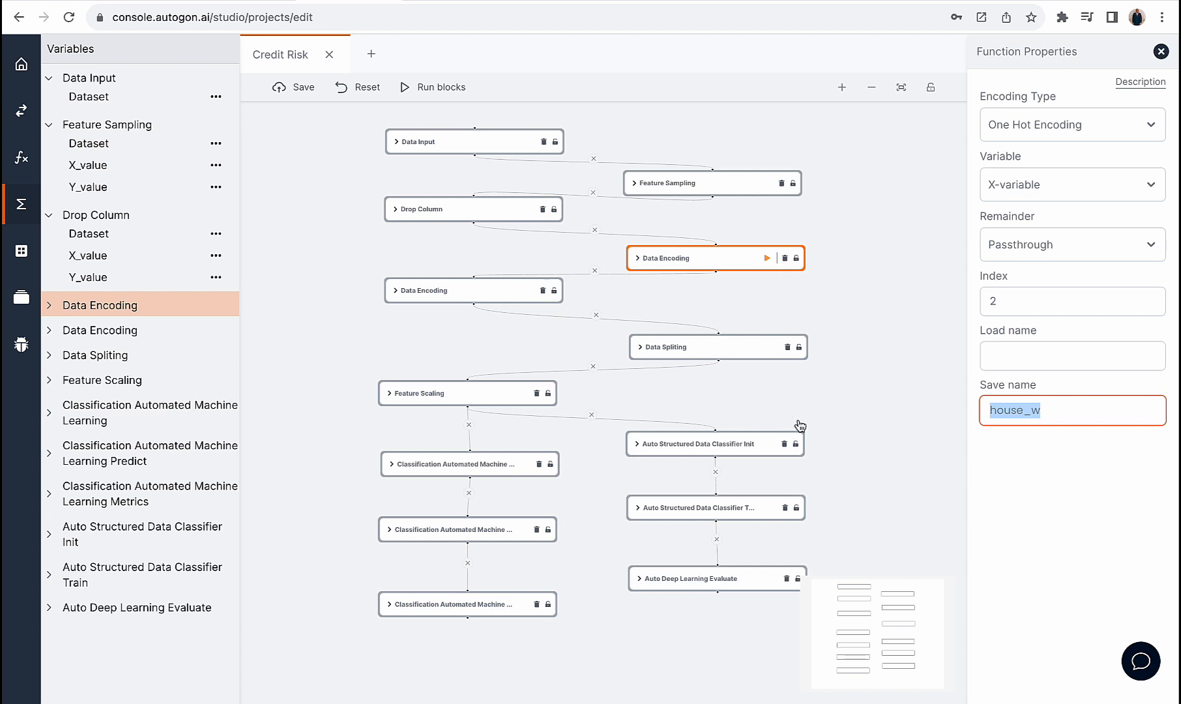
pyautogui.click(1021, 408)
pyautogui.moveTo(1051, 409); pyautogui.dragTo(978, 410)
# - Open the second Data Encoding block's properties, and briefly preview Drop Column's X_value table for comparison
pyautogui.click(470, 289)
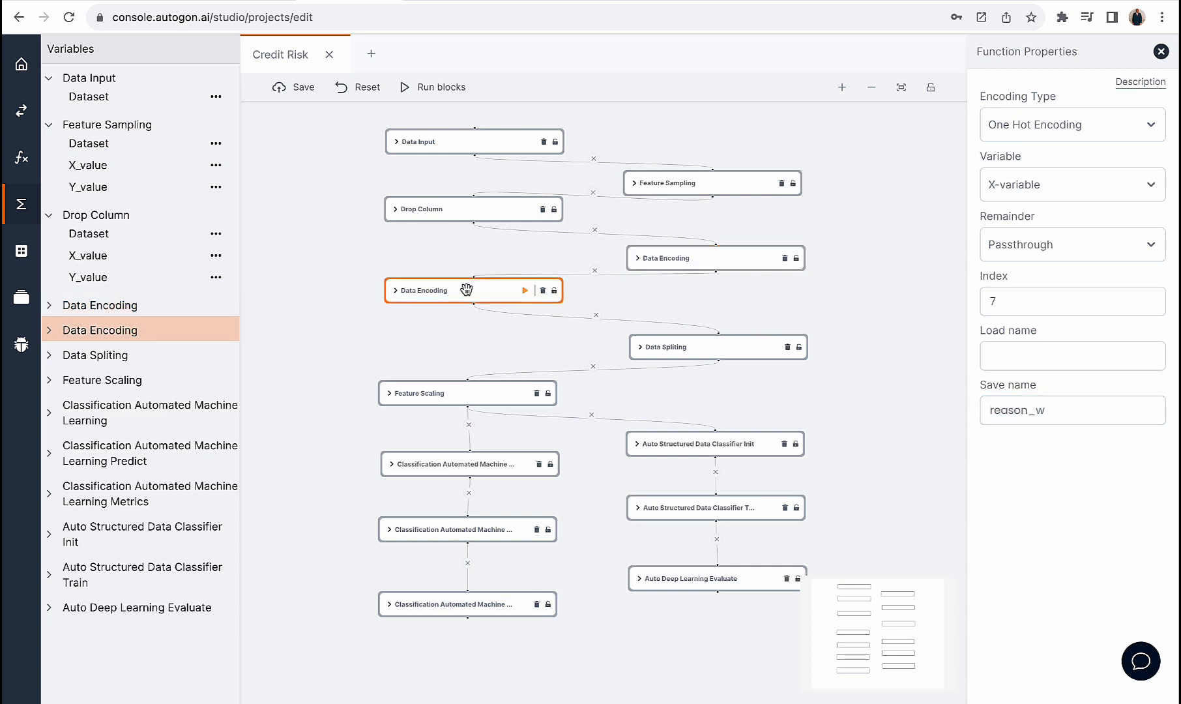
pyautogui.click(88, 257)
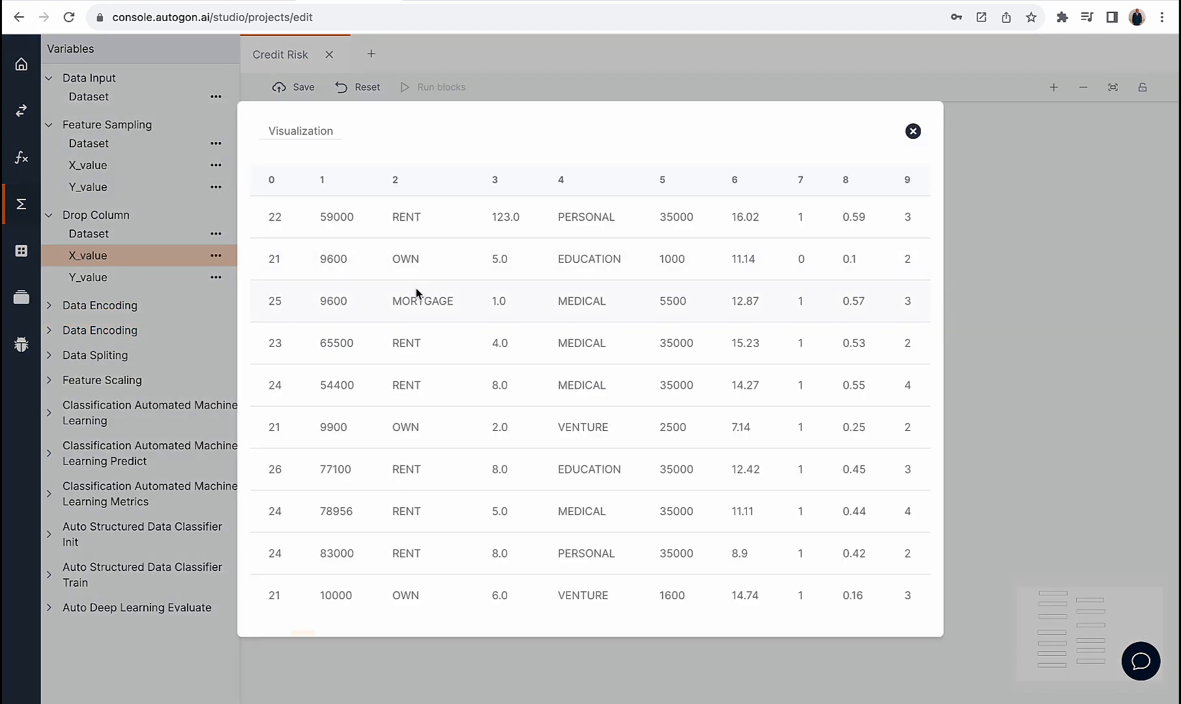
pyautogui.click(913, 131)
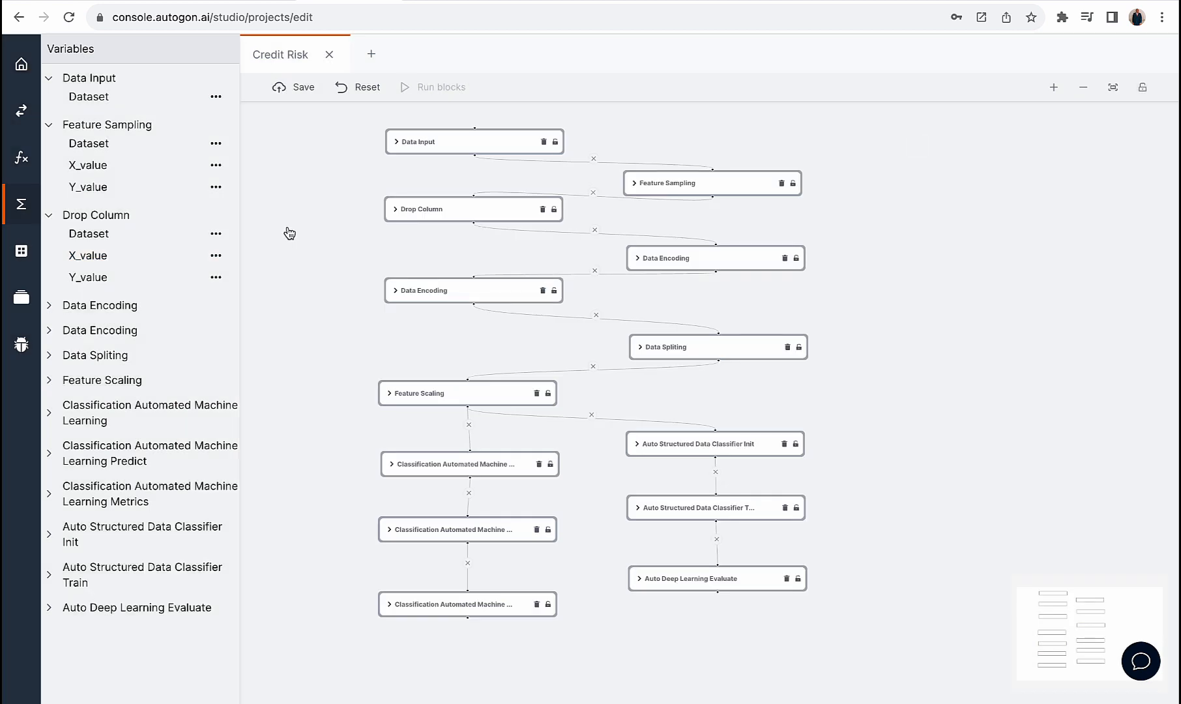
# - Preview the first Data Encoding block's X_value output, examine encoded columns 2 to 5 and the text column 7, and close it
pyautogui.click(137, 307)
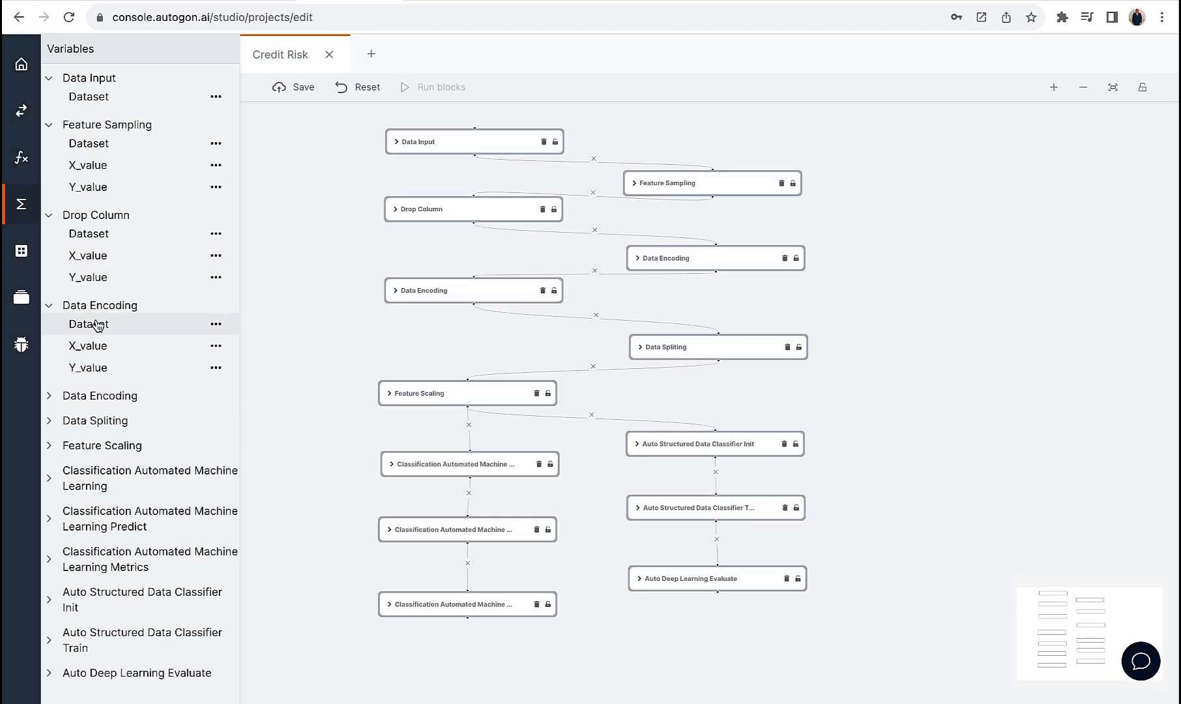
pyautogui.click(91, 346)
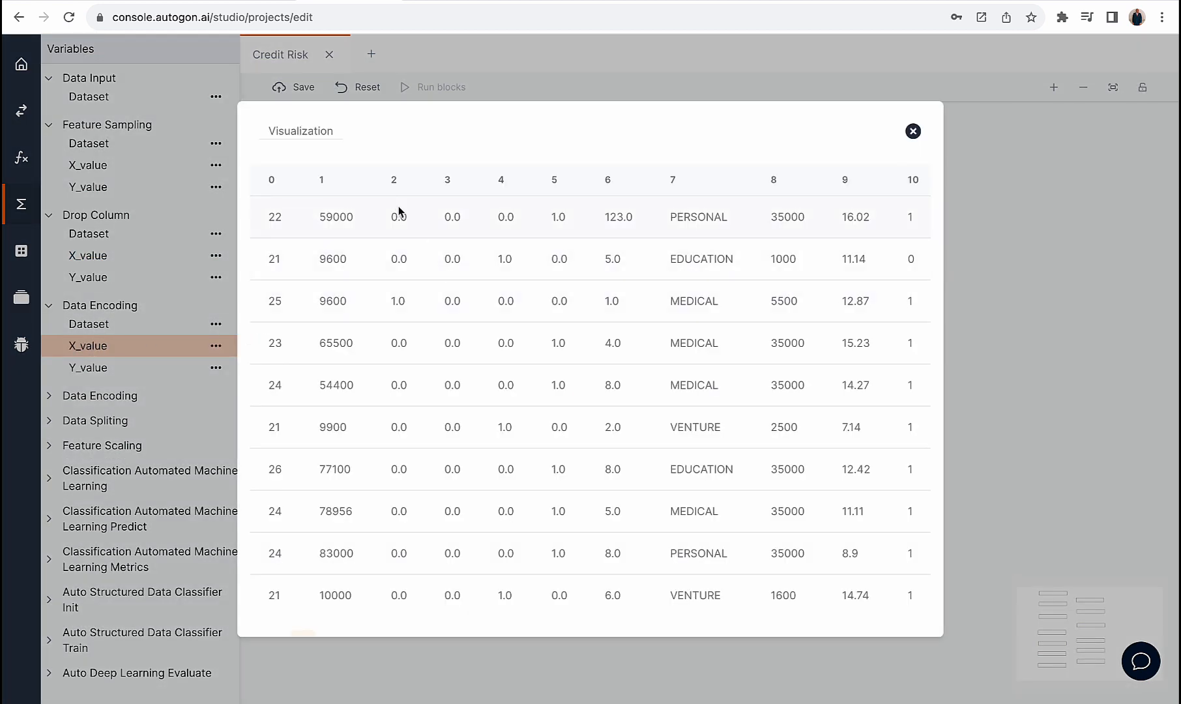
pyautogui.moveTo(387, 184); pyautogui.dragTo(375, 223)
pyautogui.click(565, 217)
pyautogui.moveTo(562, 215); pyautogui.dragTo(420, 230)
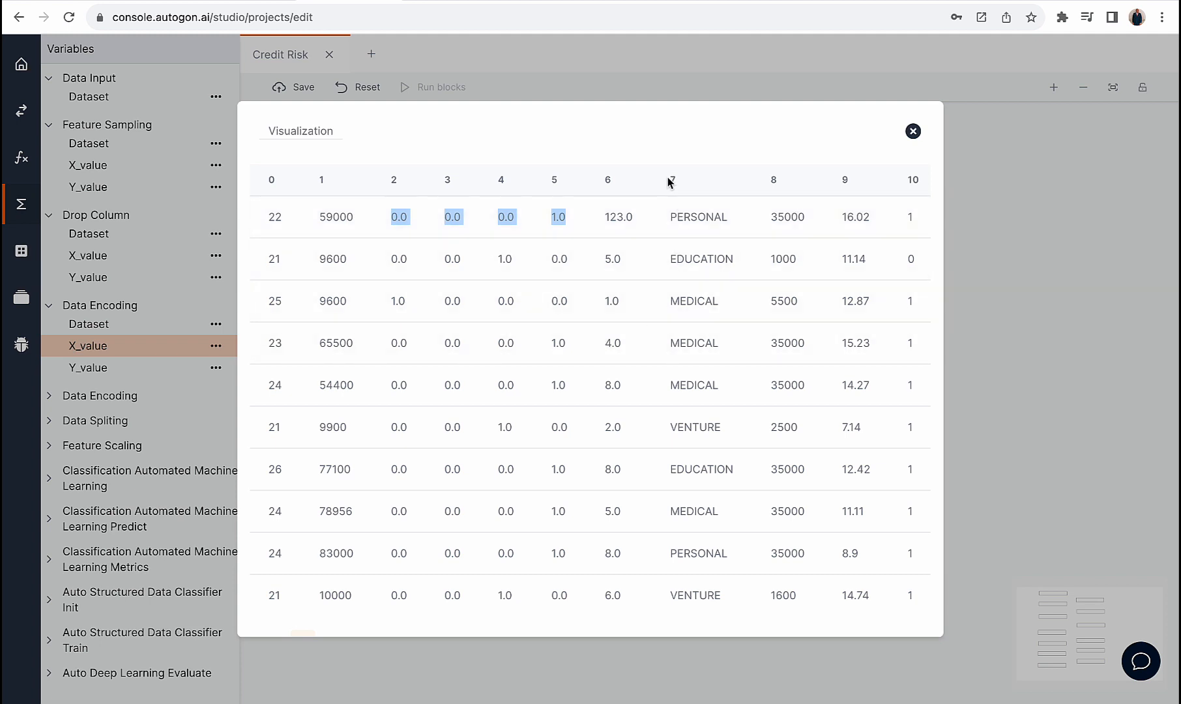
pyautogui.moveTo(668, 179); pyautogui.dragTo(684, 181)
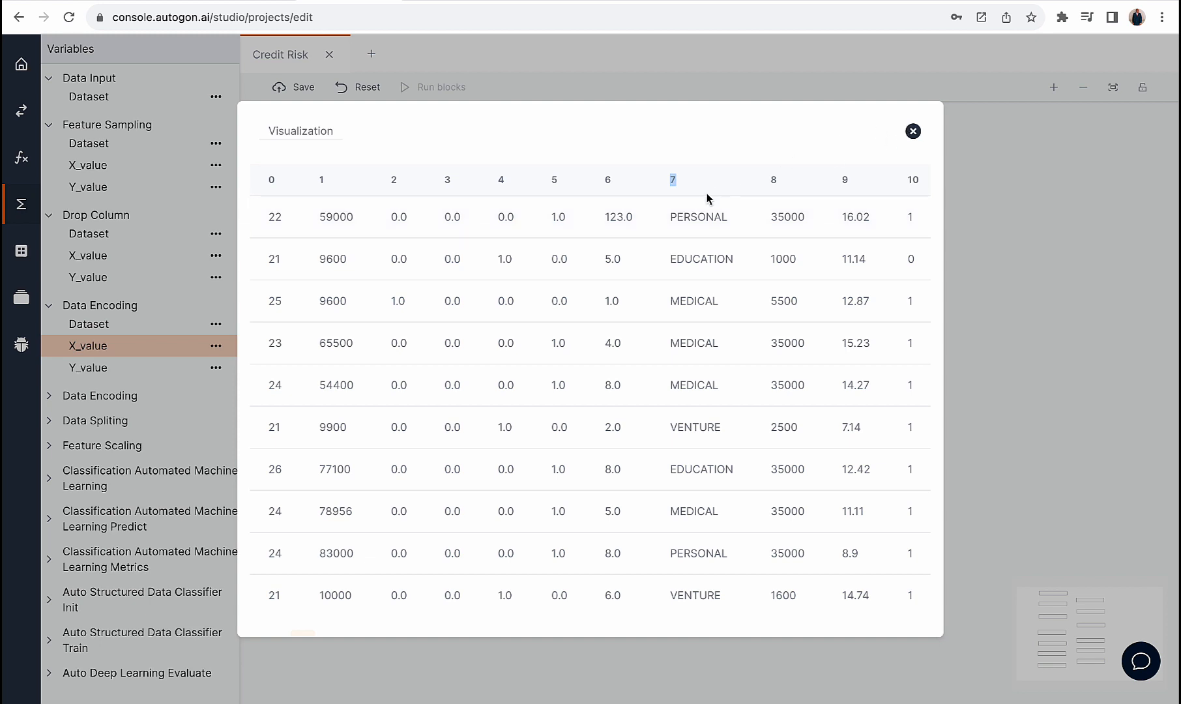
pyautogui.click(913, 131)
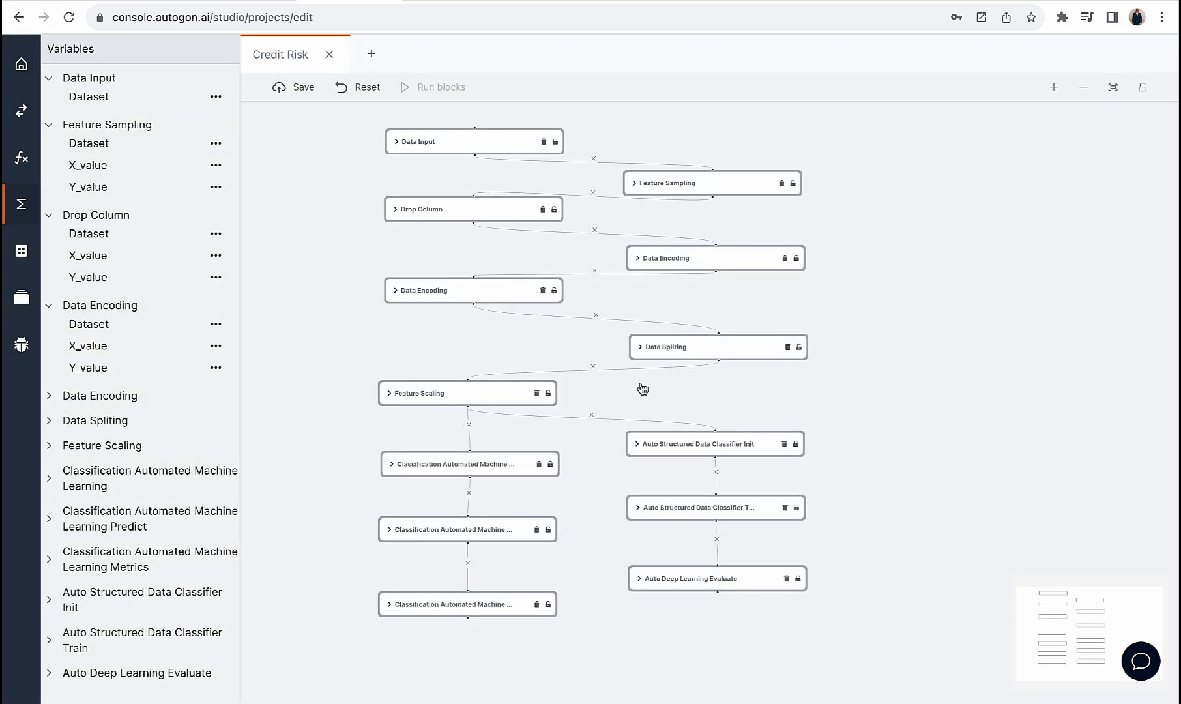
# - Open the second Data Encoding block's properties and check its Index and Save name
pyautogui.click(444, 291)
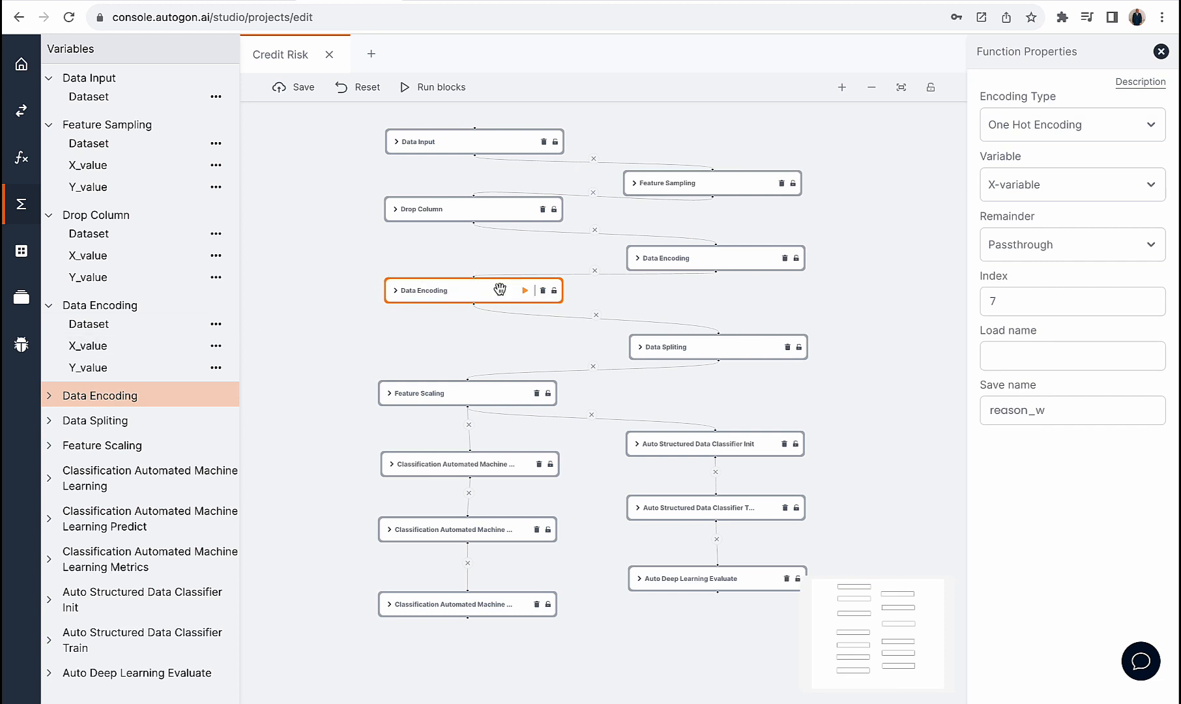
pyautogui.doubleClick(1023, 306)
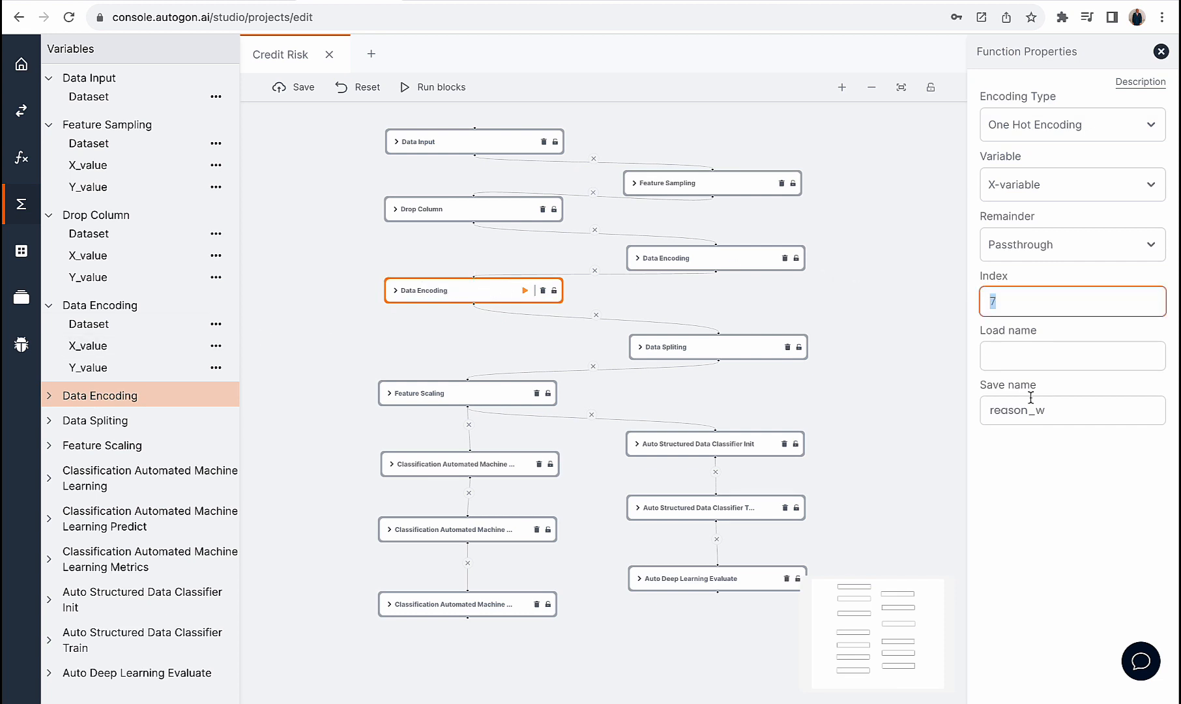
pyautogui.moveTo(1067, 418); pyautogui.dragTo(980, 417)
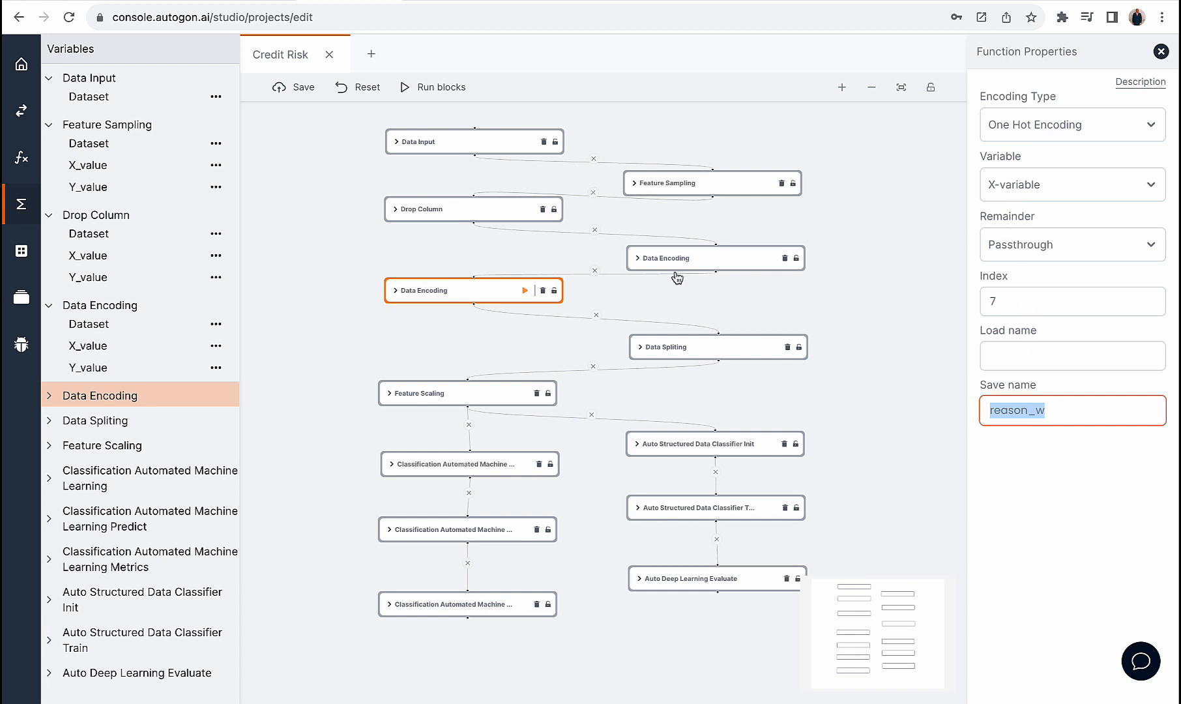
# - Examine the project's saved weights for the two encoders, collapse the list and return to the functions list
pyautogui.click(21, 297)
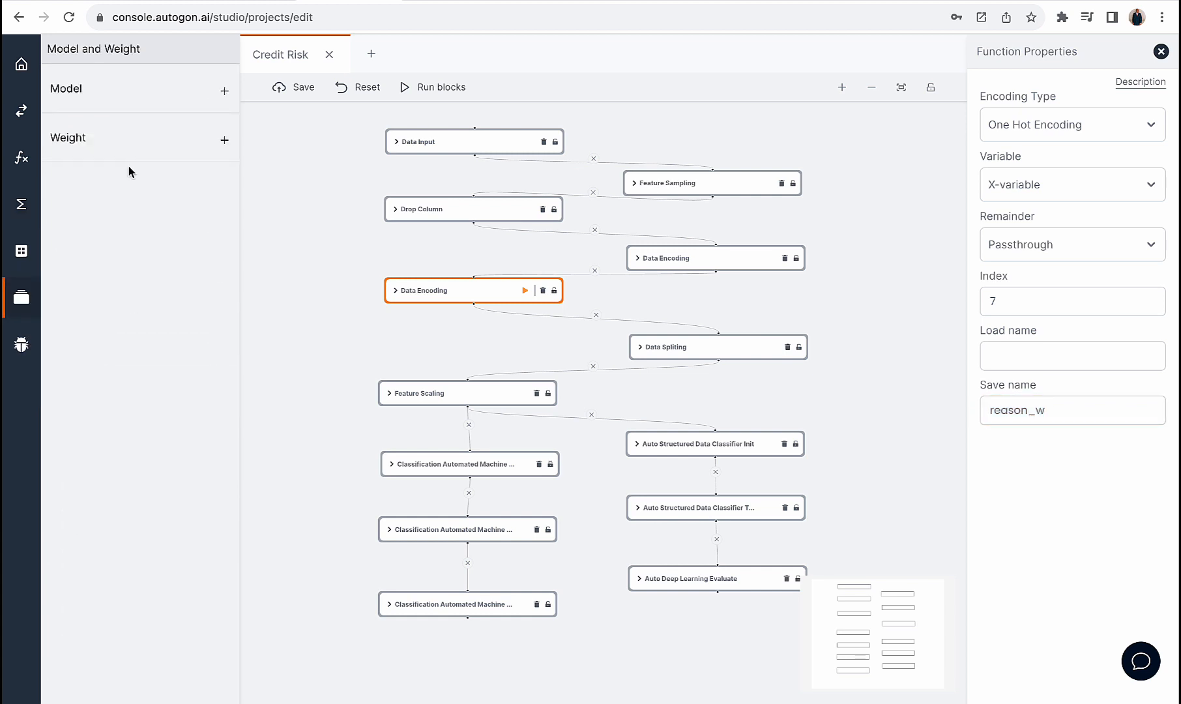
pyautogui.click(221, 141)
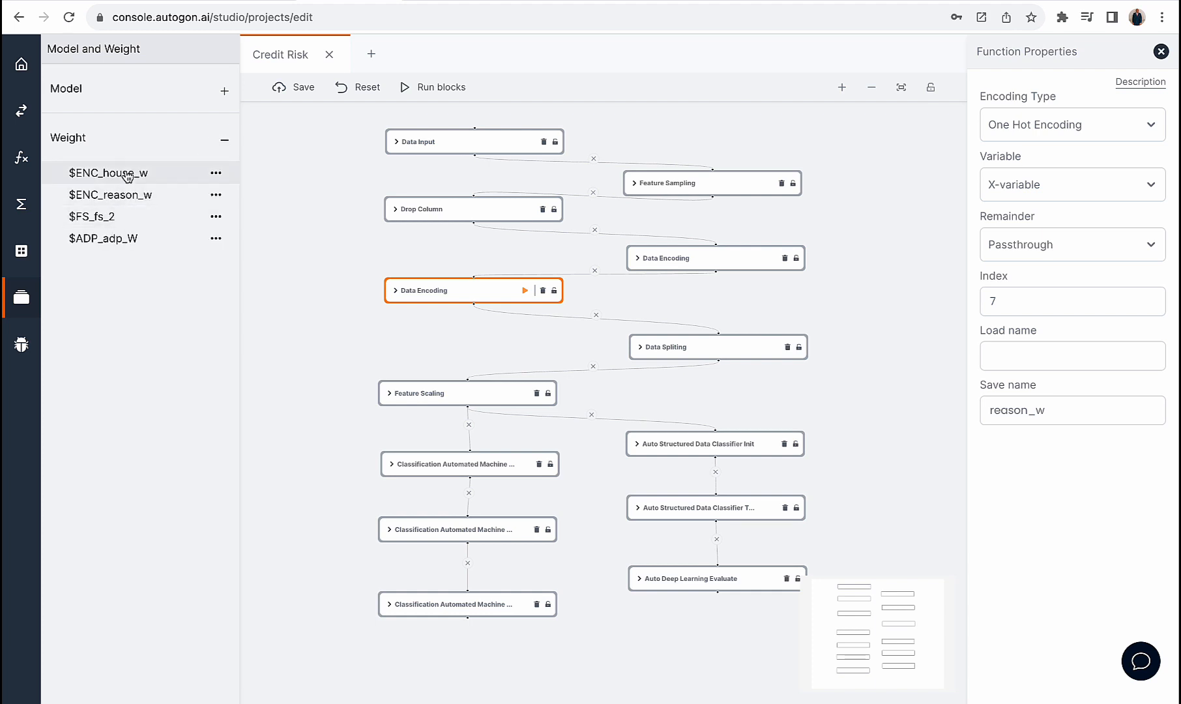
pyautogui.click(223, 143)
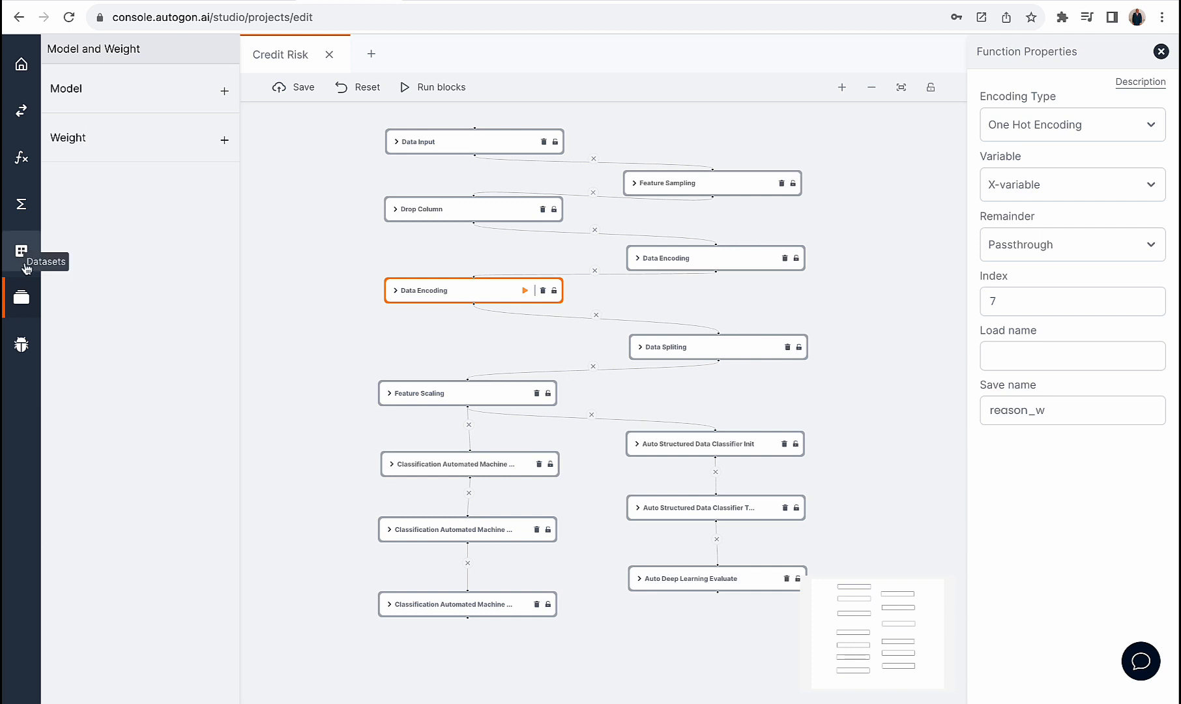
pyautogui.click(22, 297)
pyautogui.click(23, 158)
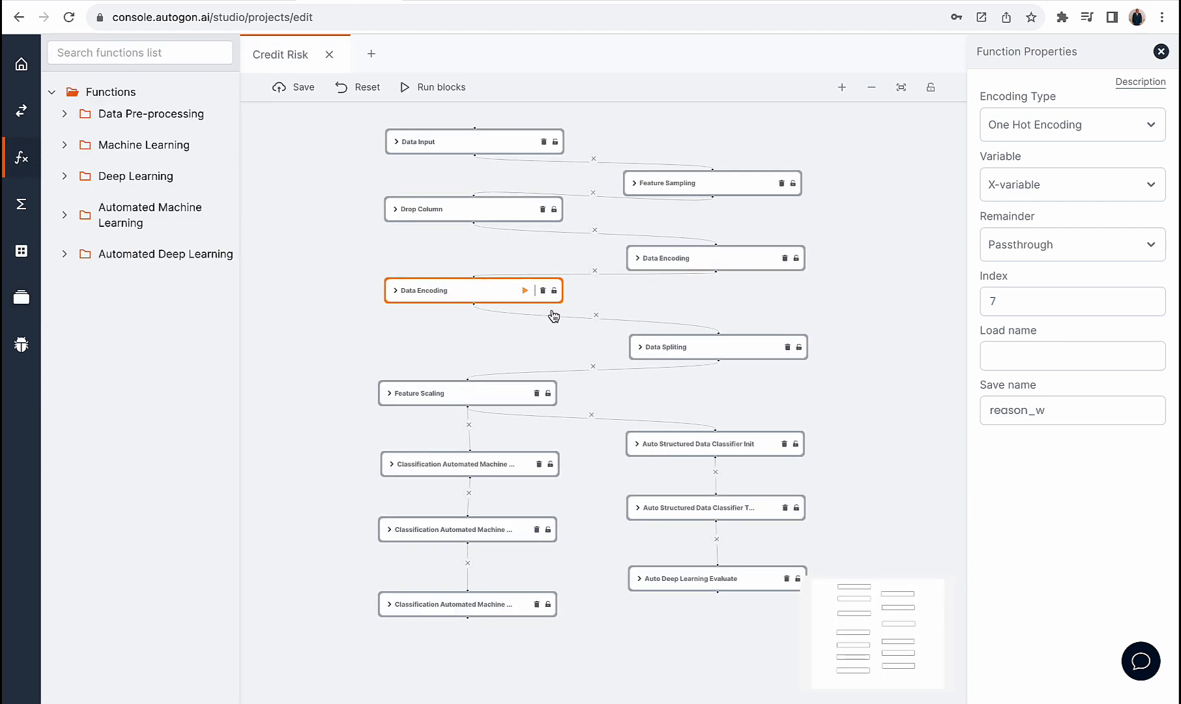
# - Preview the second Data Encoding block's X_value output, examine the encoded columns from 7 onward, and close the visualization
pyautogui.click(22, 203)
pyautogui.click(99, 176)
pyautogui.click(91, 215)
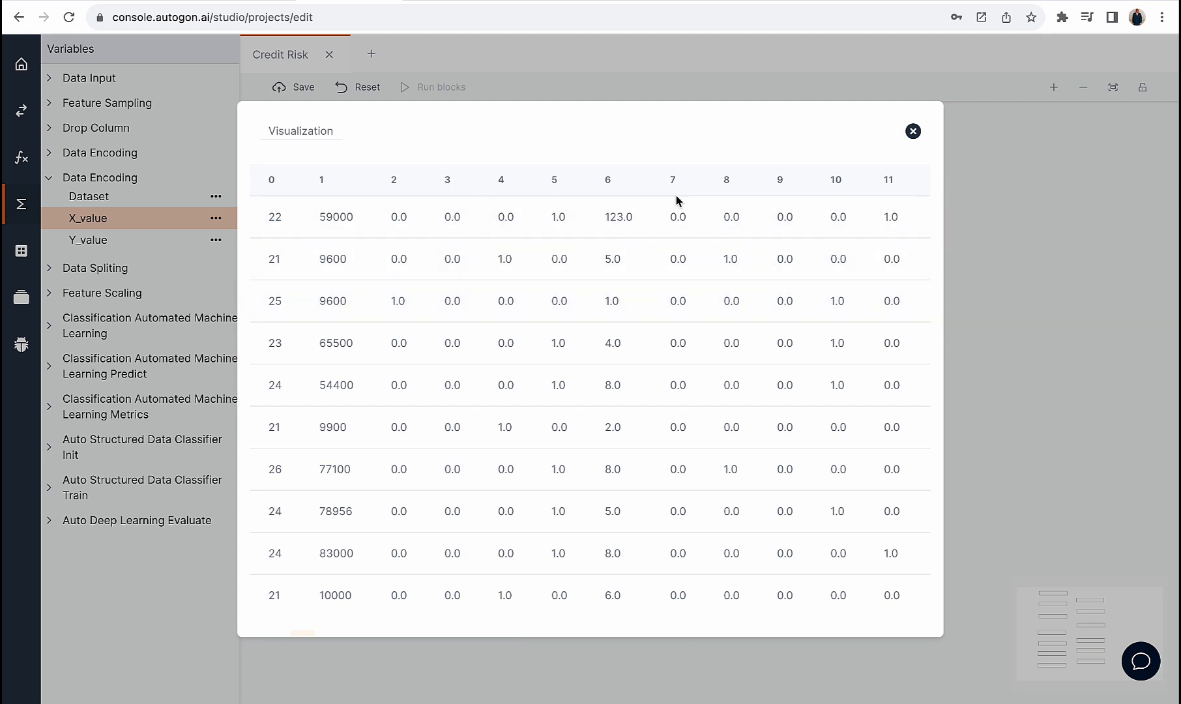
pyautogui.hscroll(5, 853, 246)
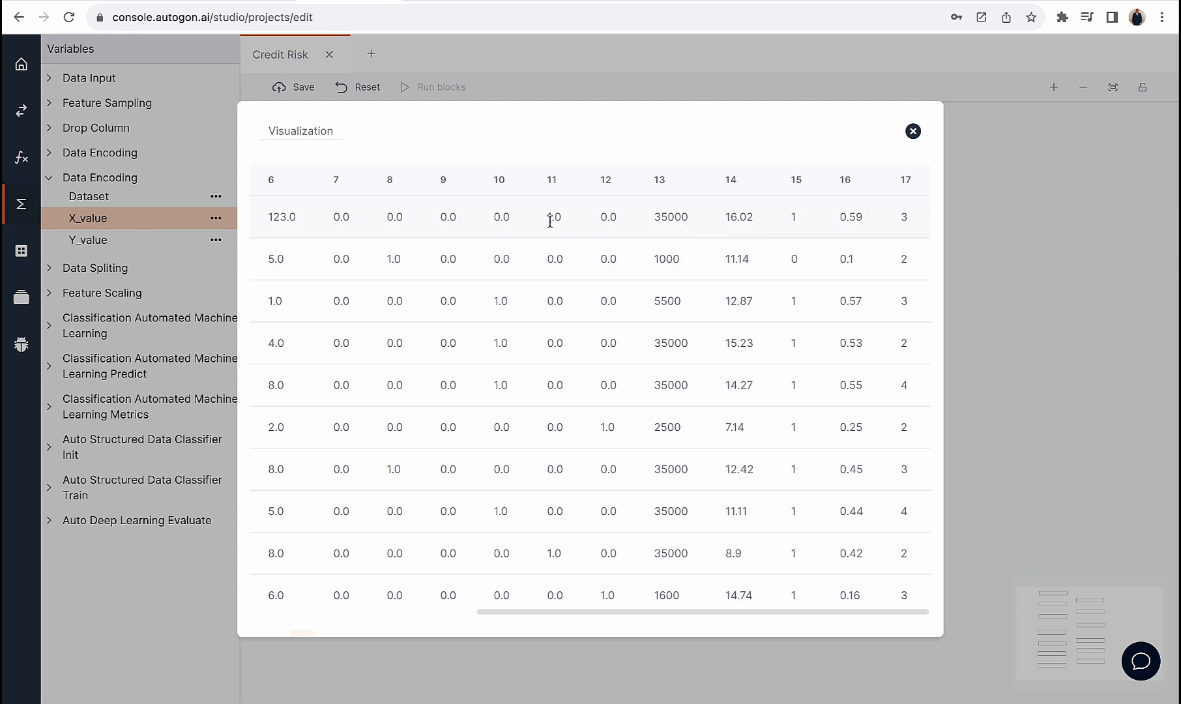
pyautogui.click(914, 131)
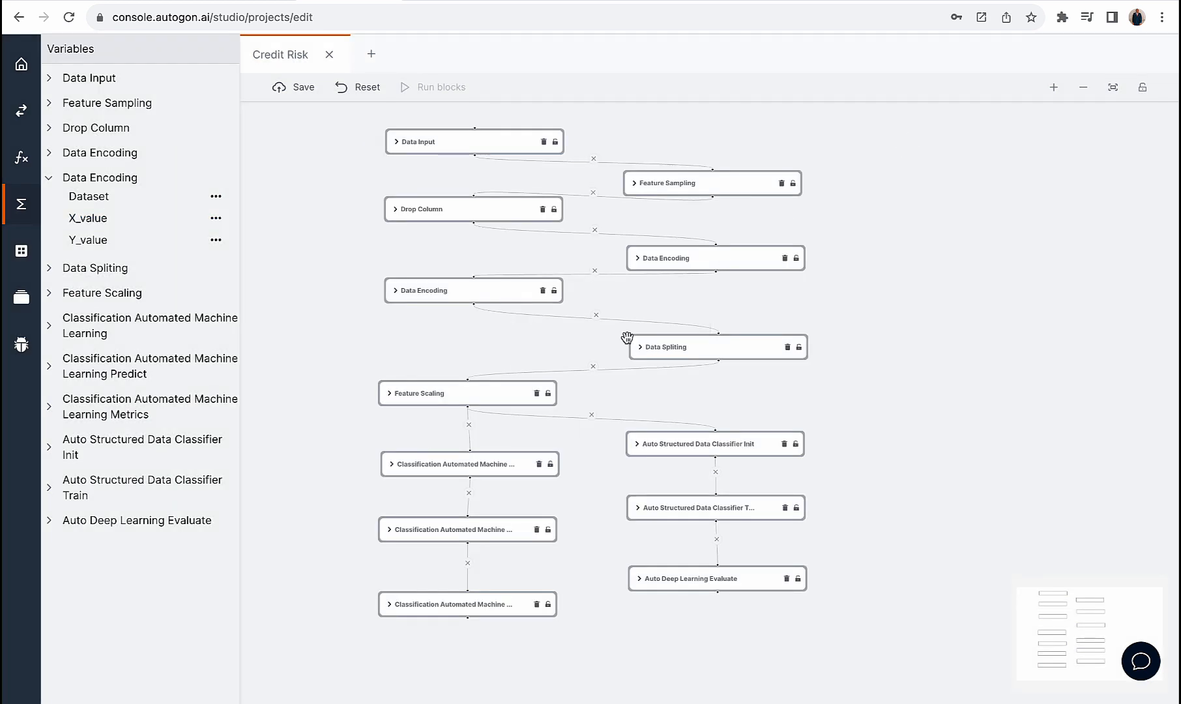
# - Open the Data Spliting block's properties, locate the function under Data Pre-processing, and check its Test Data Size and Random state number
pyautogui.click(676, 347)
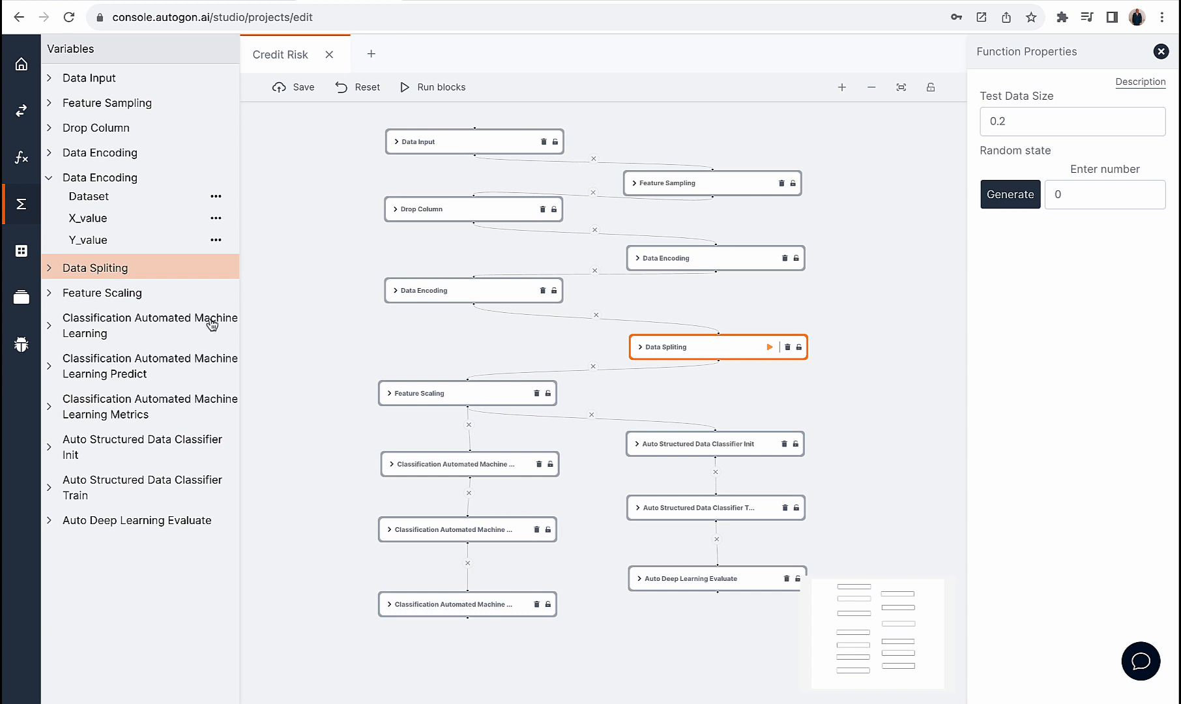
pyautogui.click(25, 162)
pyautogui.click(122, 115)
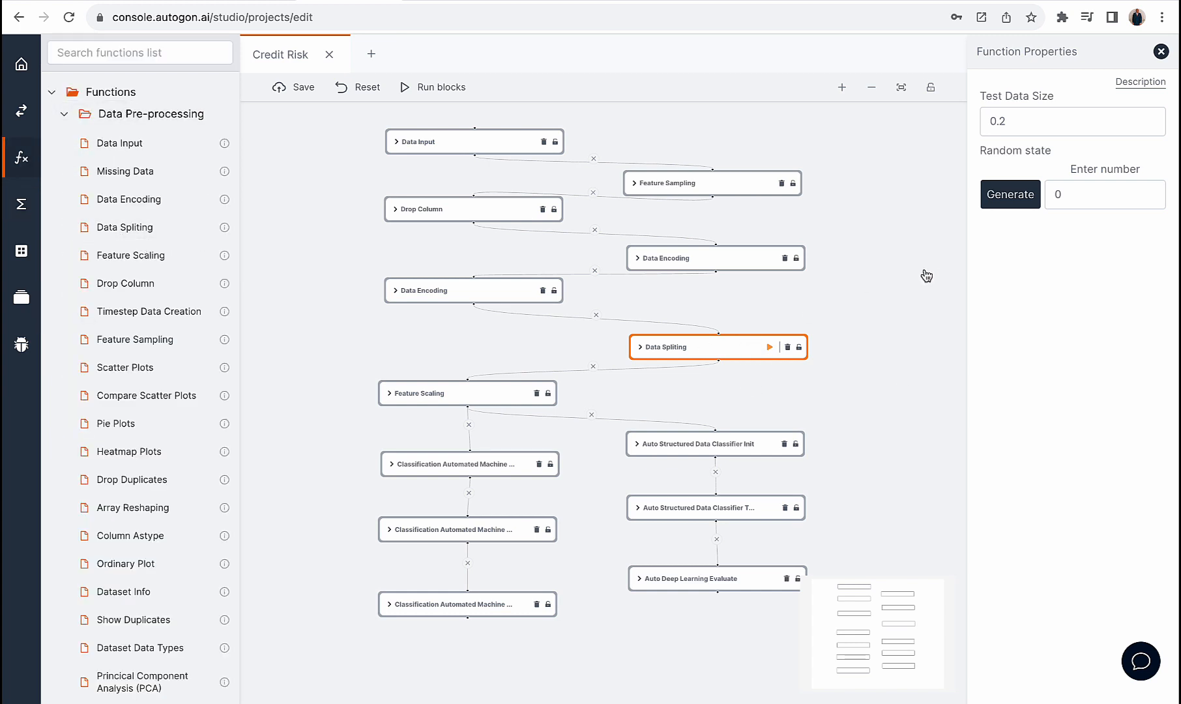
pyautogui.doubleClick(1001, 124)
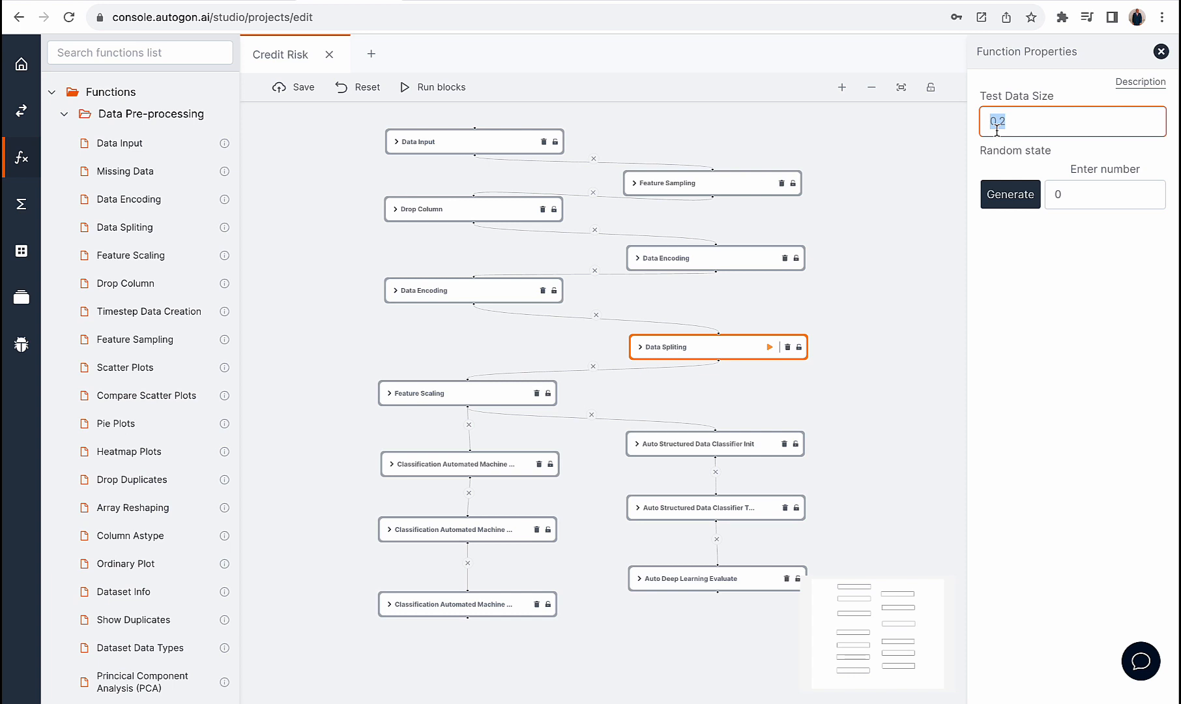
pyautogui.click(1075, 188)
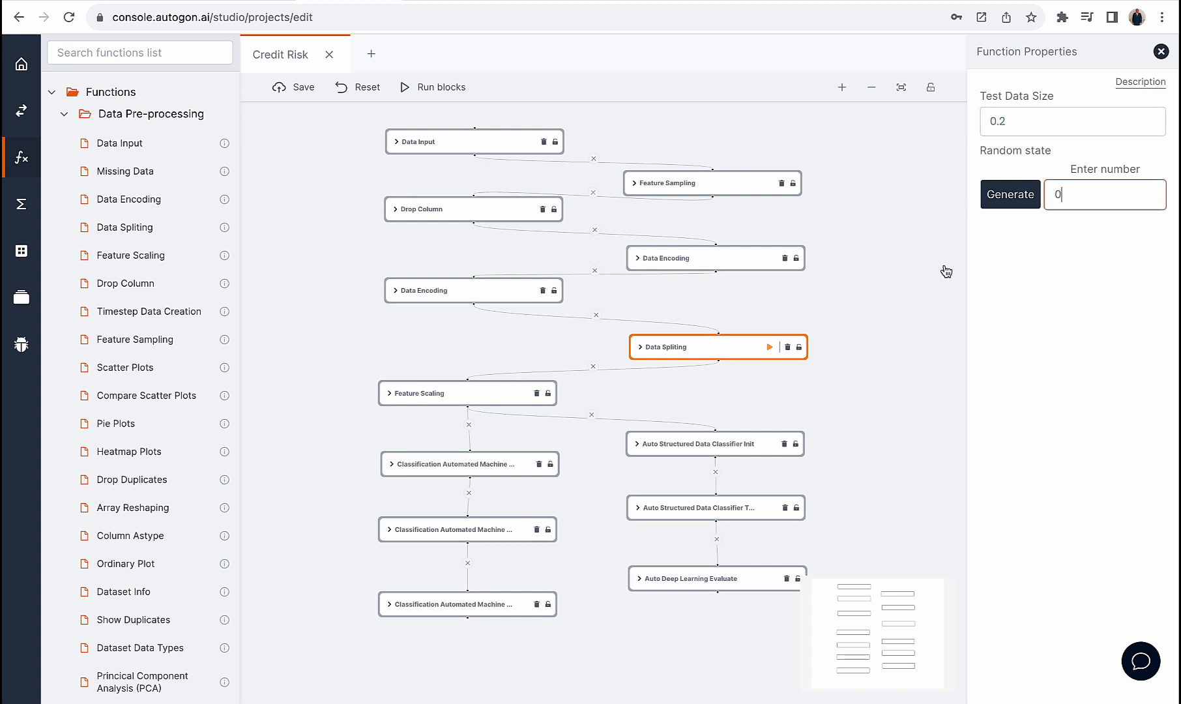
# - Preview Data Spliting's X_train output, check its row and column counts, and close the visualization
pyautogui.click(21, 204)
pyautogui.click(63, 206)
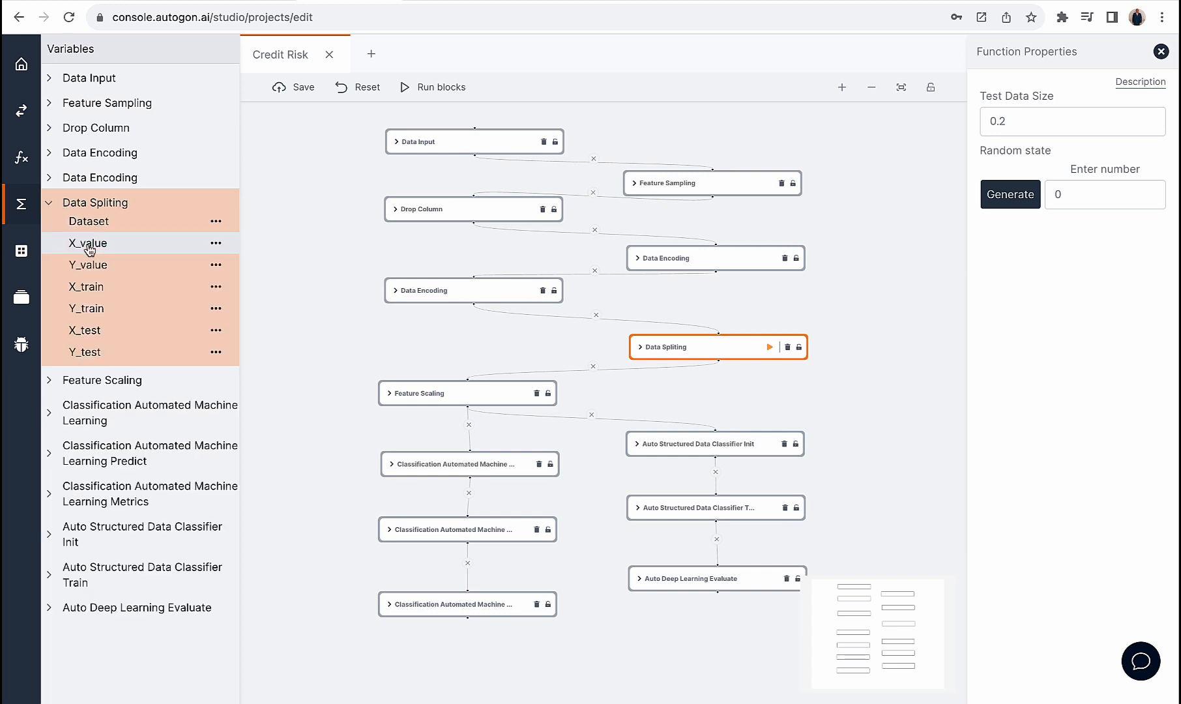
pyautogui.click(96, 286)
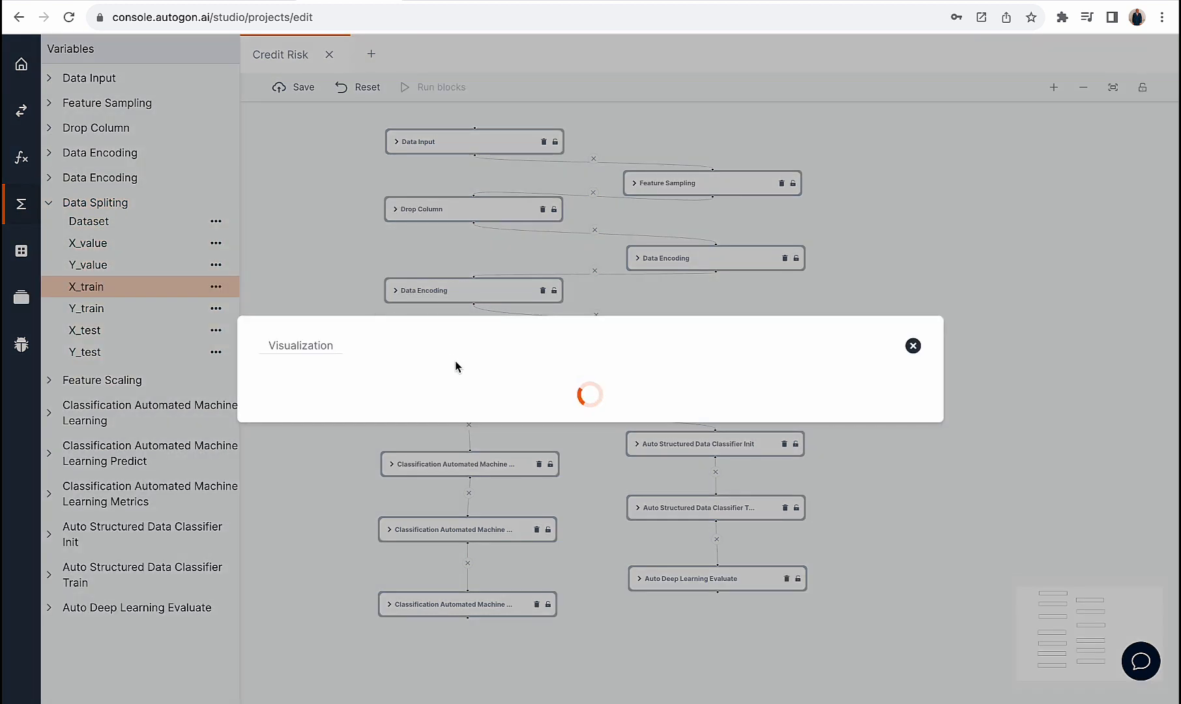
pyautogui.scroll(-2, 471, 410)
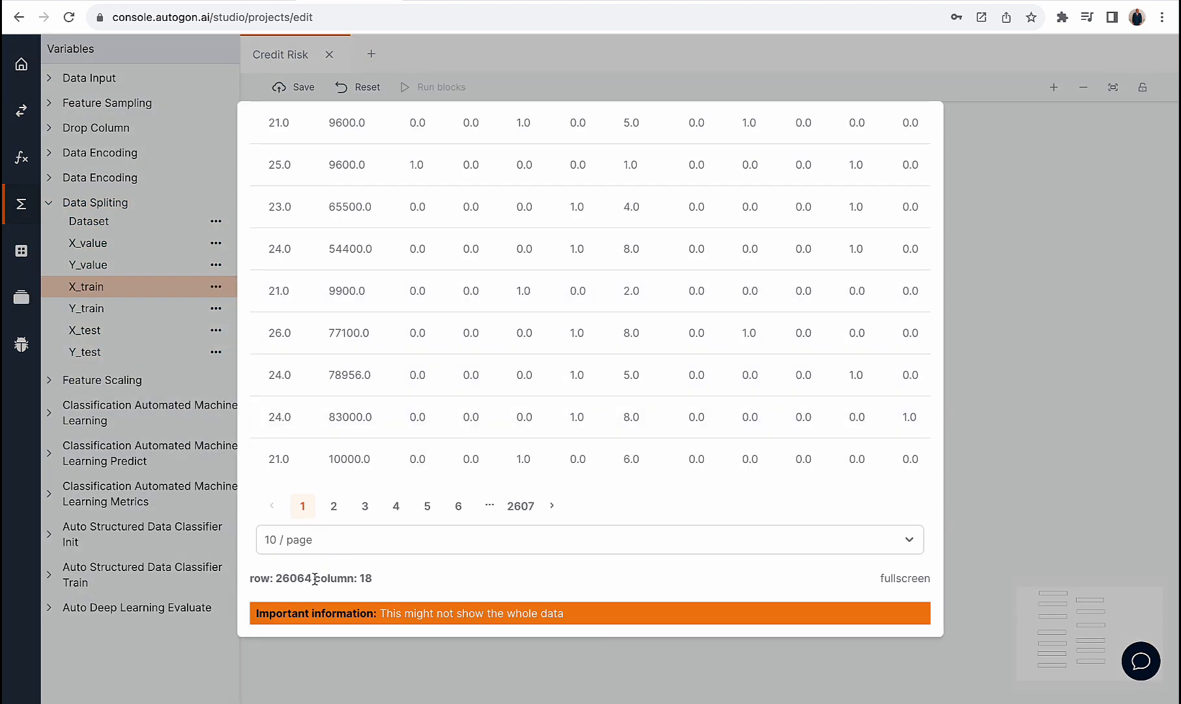
pyautogui.scroll(2, 384, 564)
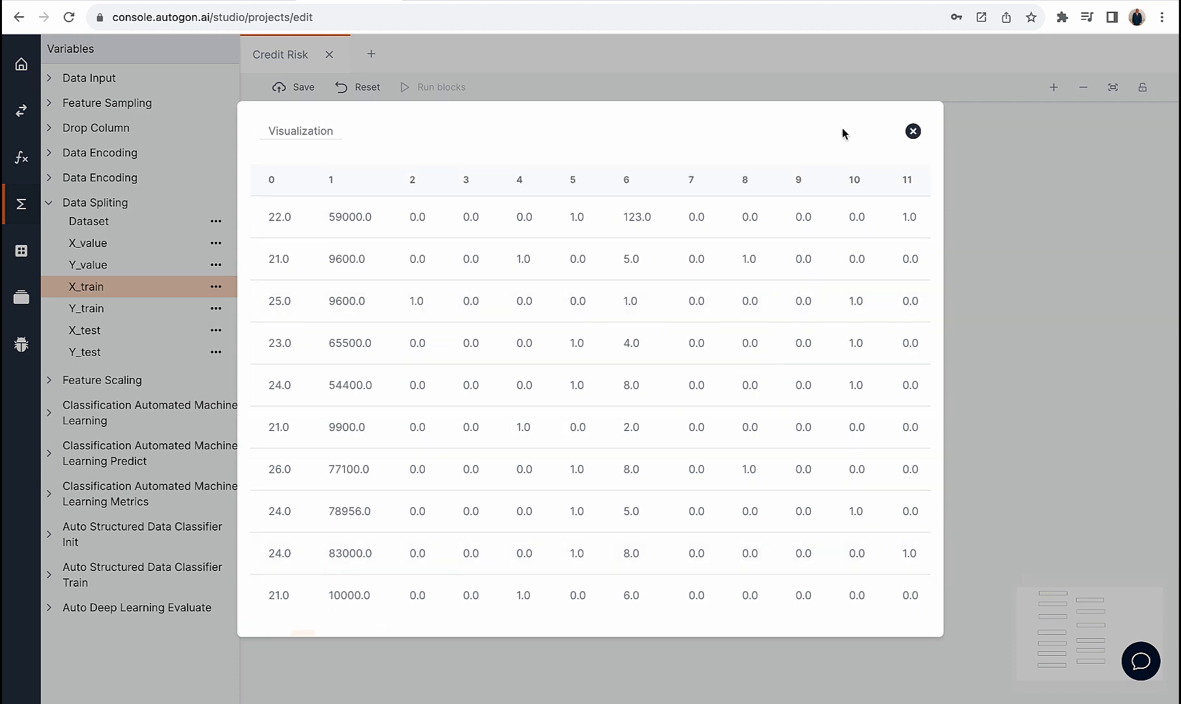
pyautogui.click(912, 129)
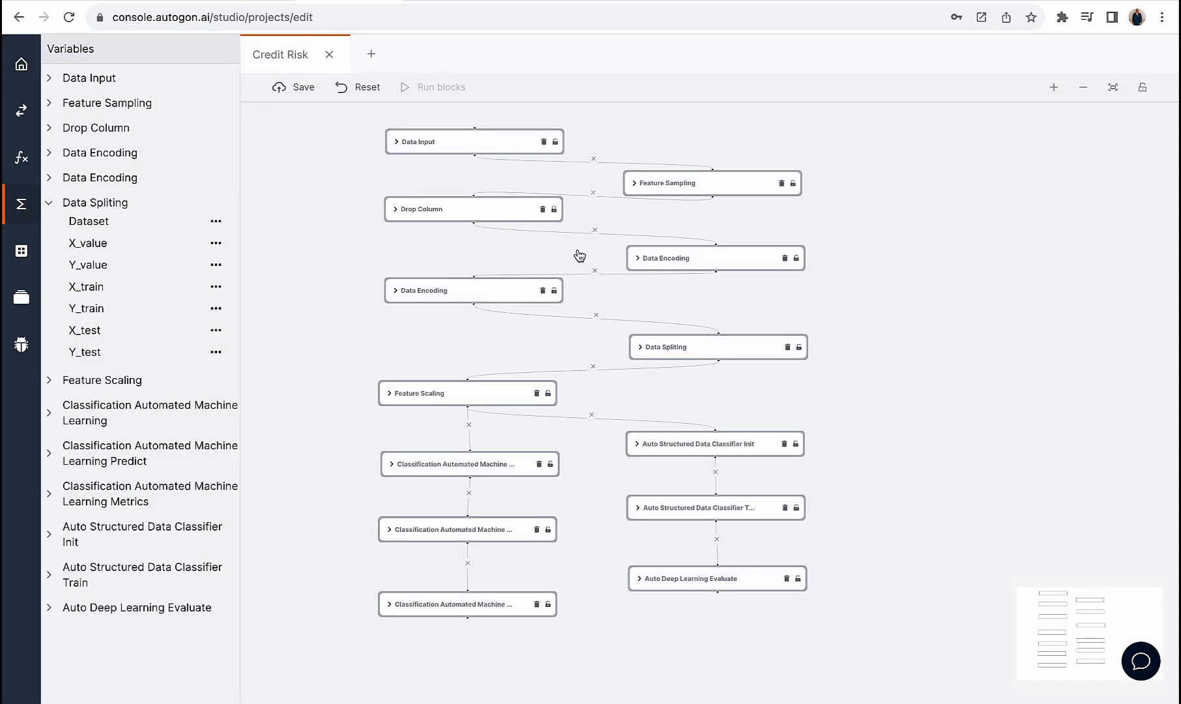
# - Preview Data Spliting's X_test output, check its row and column counts, and close the visualization
pyautogui.click(130, 336)
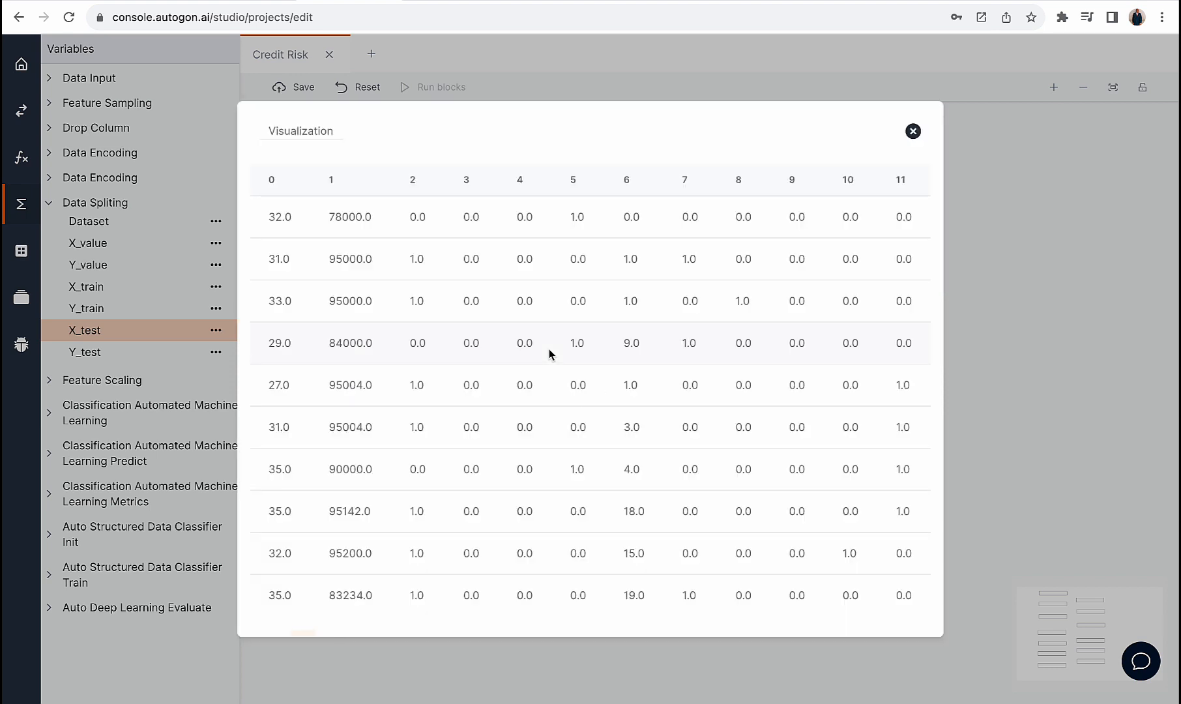
pyautogui.scroll(-2, 549, 348)
pyautogui.scroll(2, 345, 564)
pyautogui.click(912, 130)
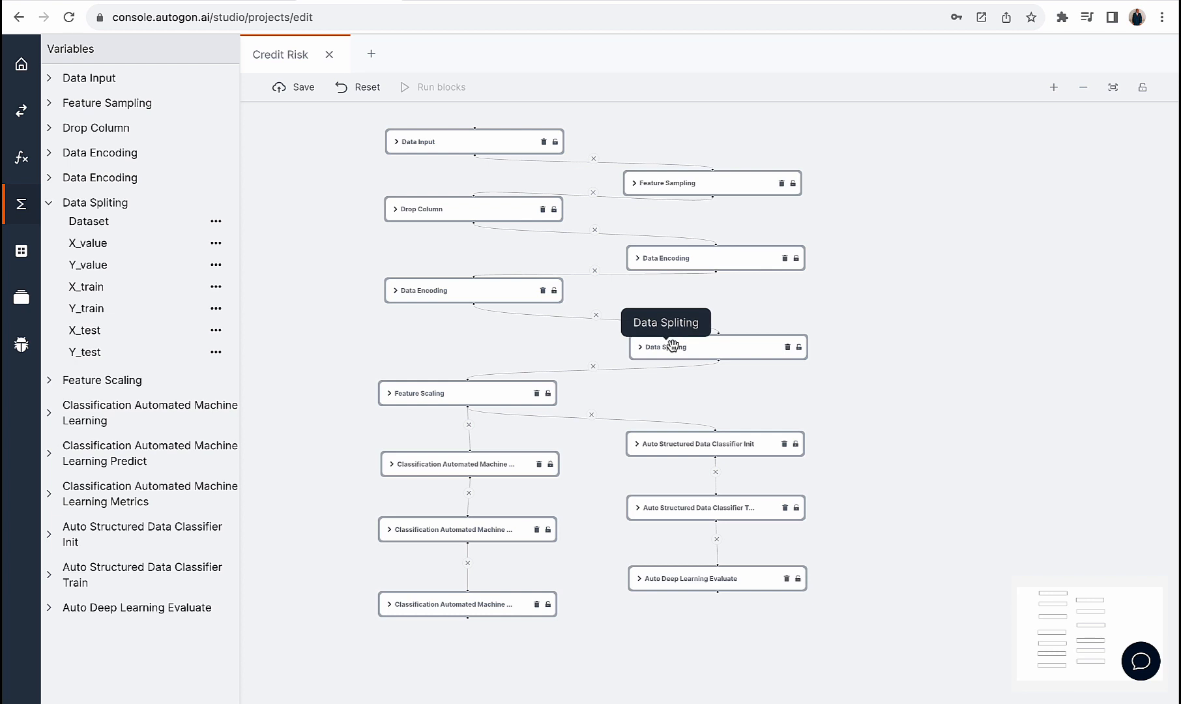
# - Revisit the Data Spliting block's settings, and check the Feature Scaling block's Boundaries to scale
pyautogui.click(681, 347)
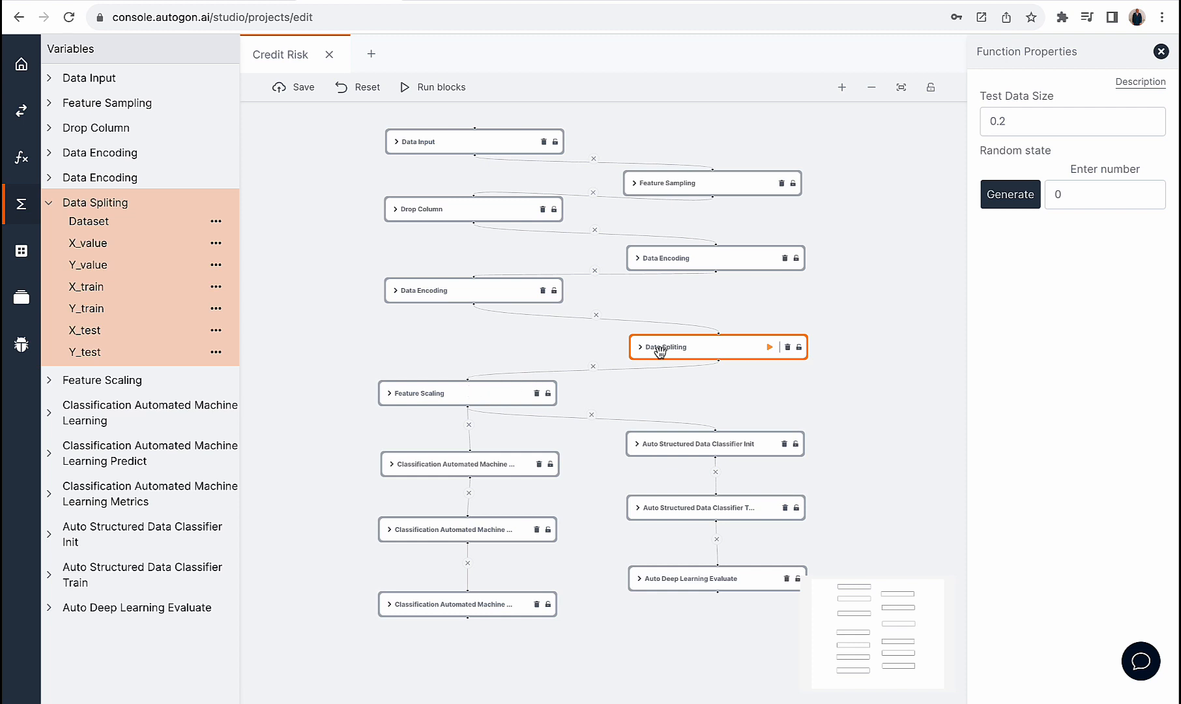
pyautogui.click(441, 392)
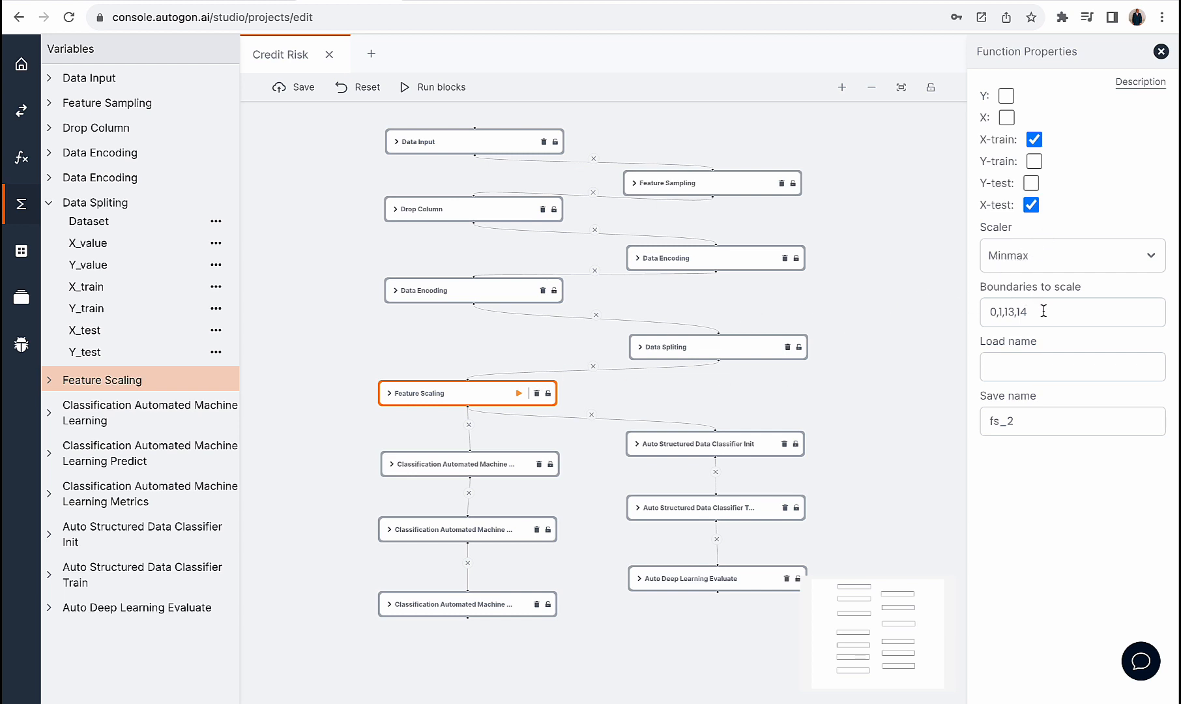
pyautogui.moveTo(1044, 311); pyautogui.dragTo(981, 310)
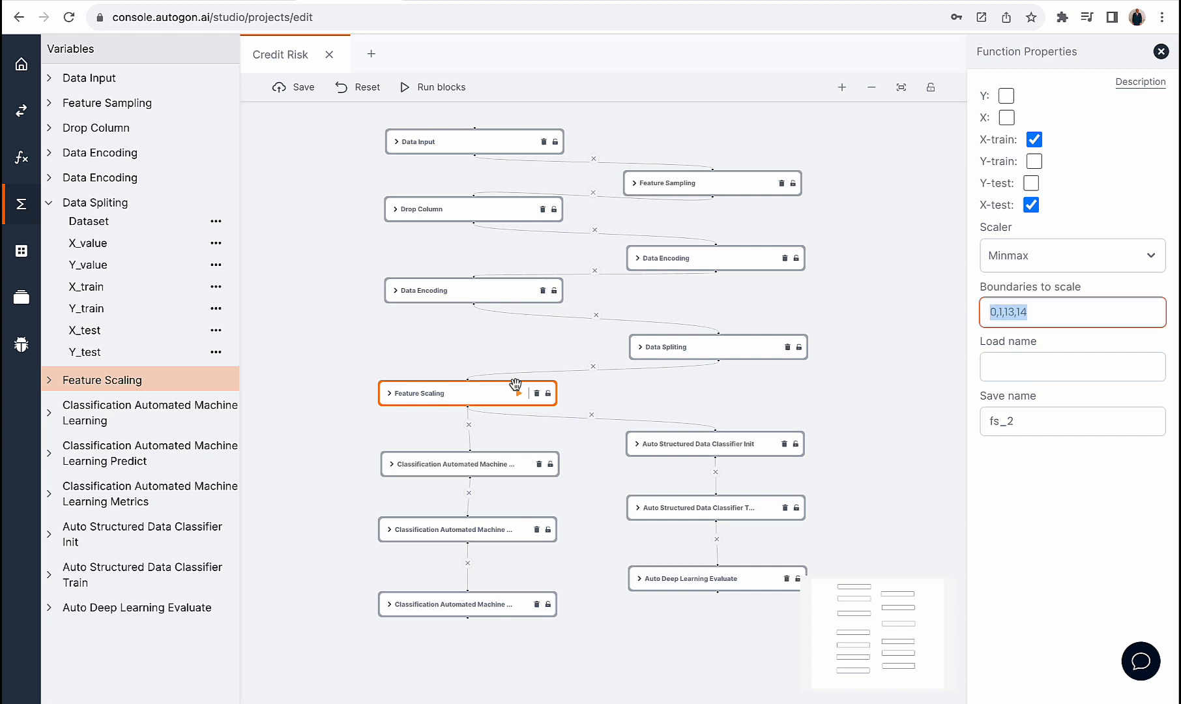
# - Preview Data Spliting's X_train output, examine columns 0, 1, 13 and 14, and close the visualization
pyautogui.click(98, 287)
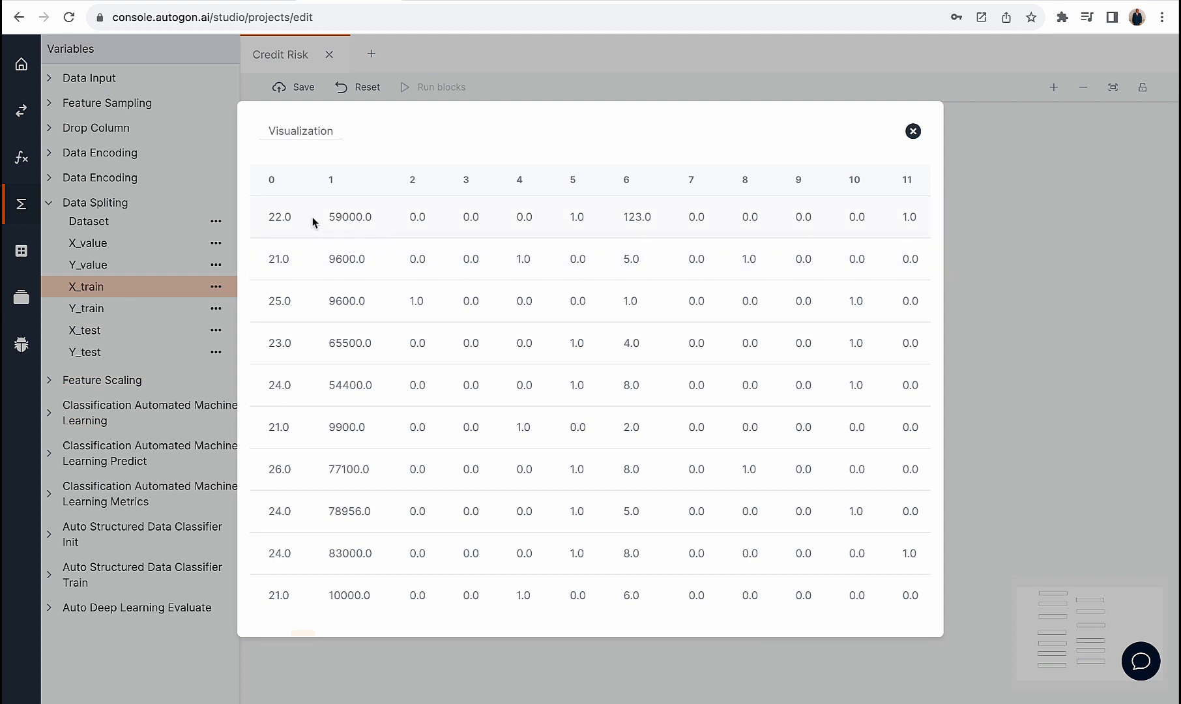
pyautogui.doubleClick(281, 186)
pyautogui.click(331, 182)
pyautogui.hscroll(5, 688, 315)
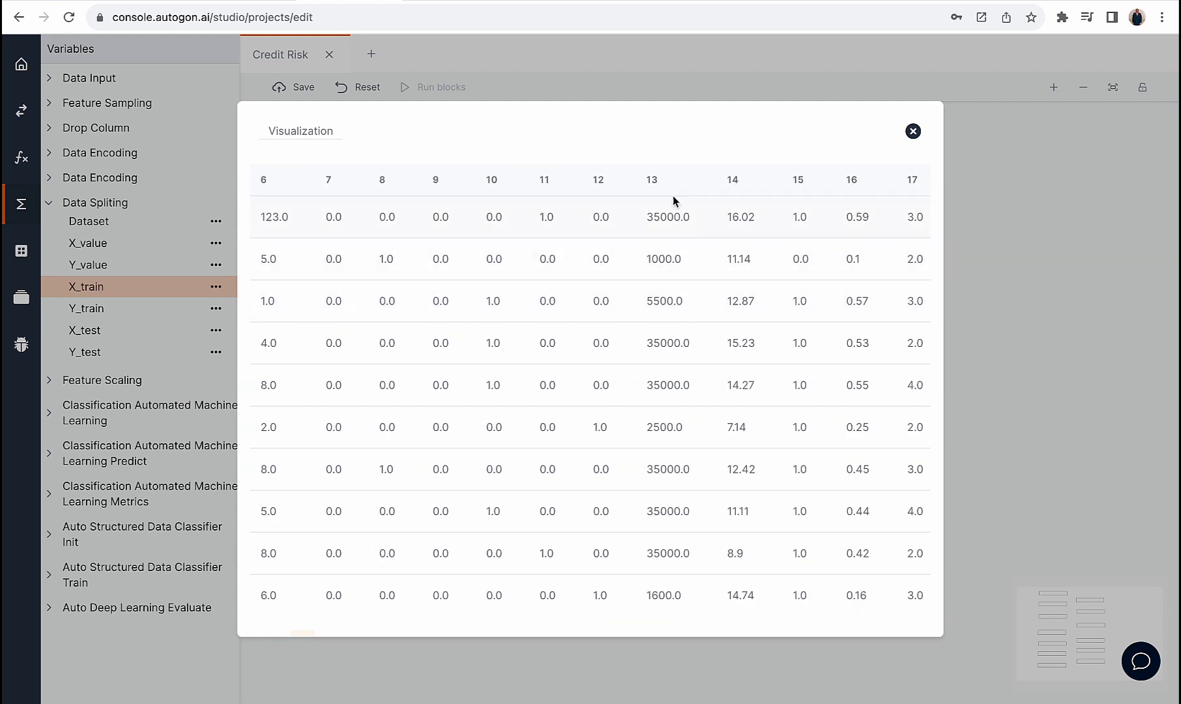
pyautogui.hscroll(1, 724, 218)
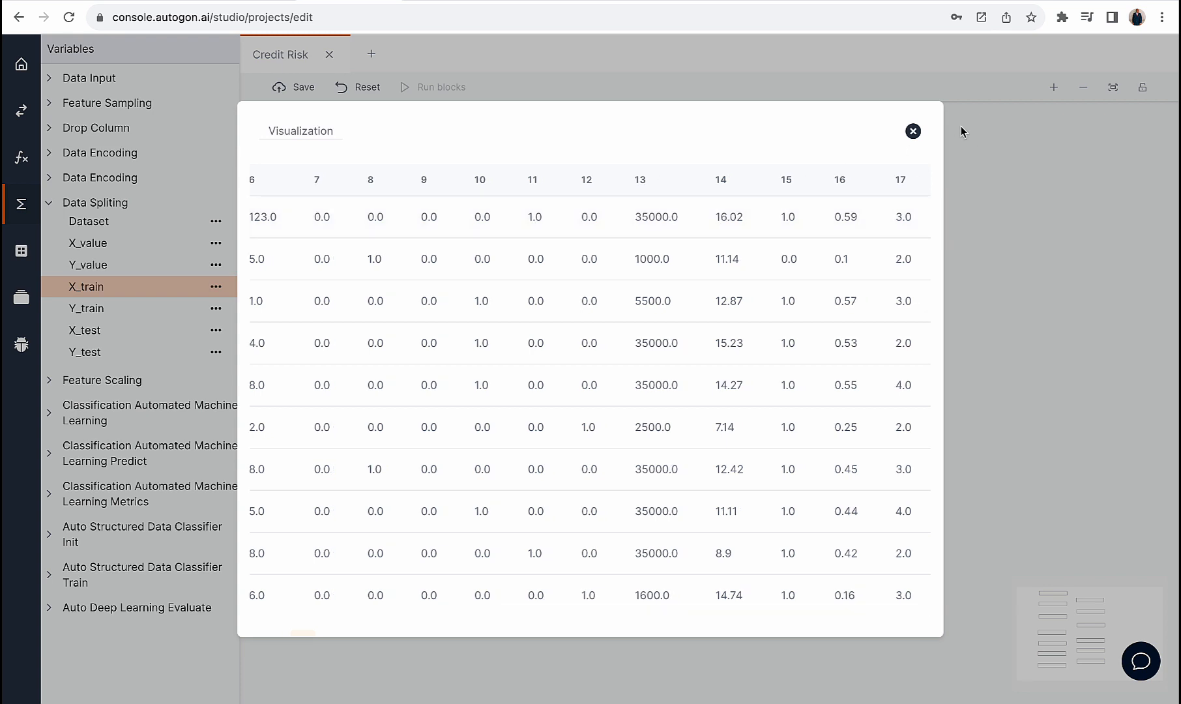
pyautogui.click(914, 132)
# - Reopen the Feature Scaling block's properties and check its Save name
pyautogui.click(494, 393)
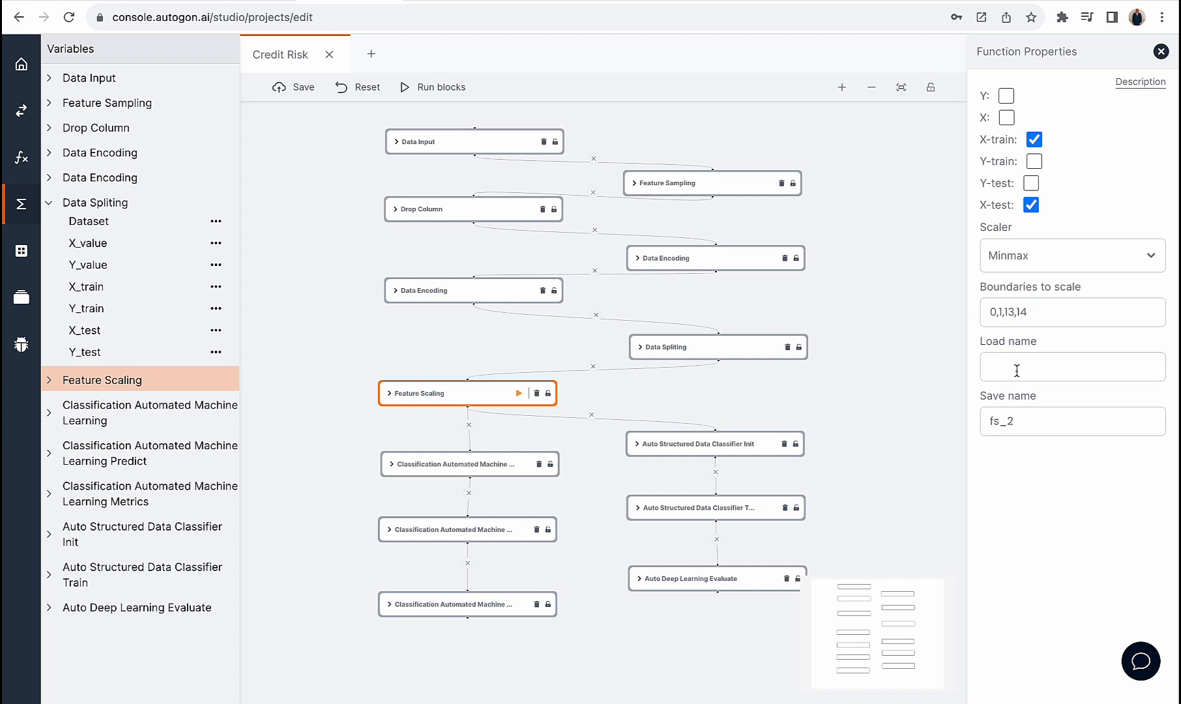
pyautogui.click(1037, 423)
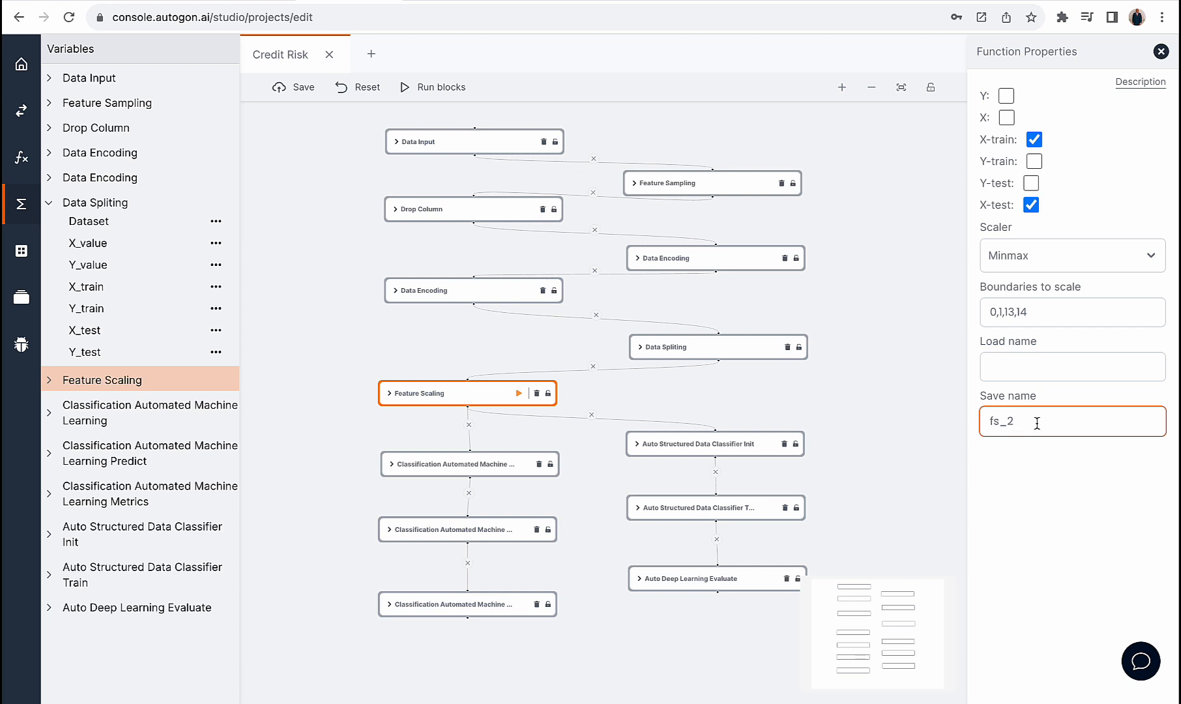
pyautogui.moveTo(1028, 423); pyautogui.dragTo(982, 421)
pyautogui.click(609, 392)
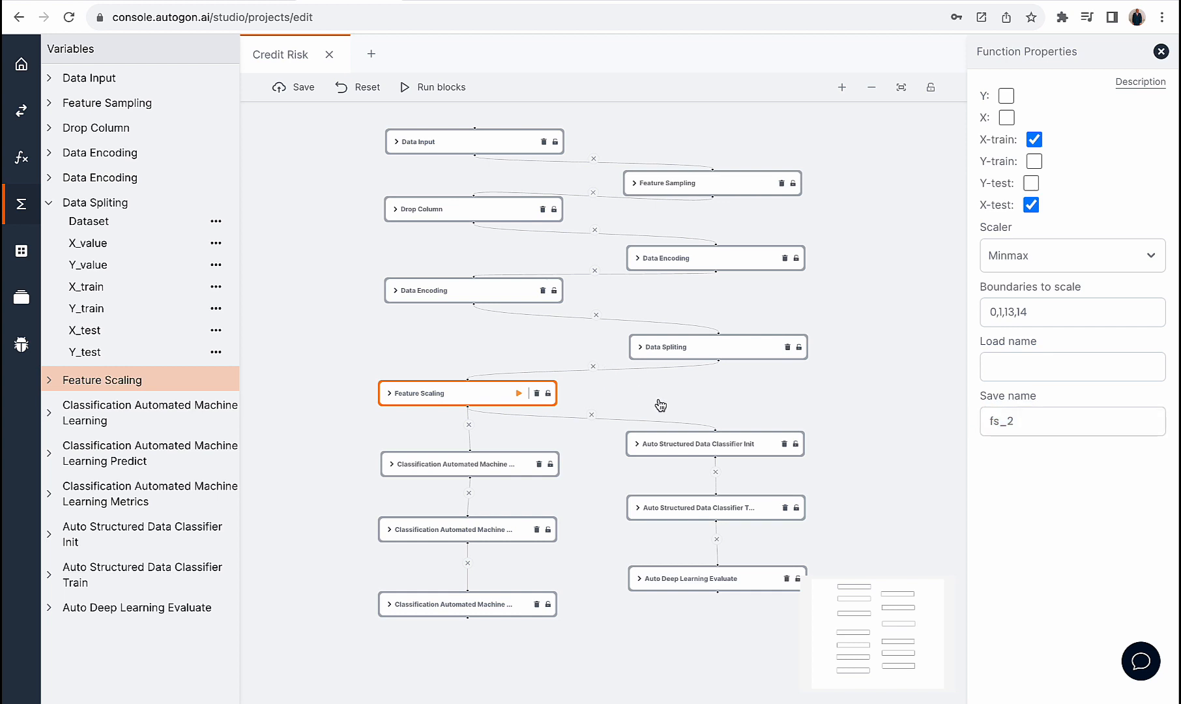
# - Expand the Automated Machine Learning functions and locate the classification functions used in the pipeline
pyautogui.moveTo(683, 398); pyautogui.dragTo(683, 319)
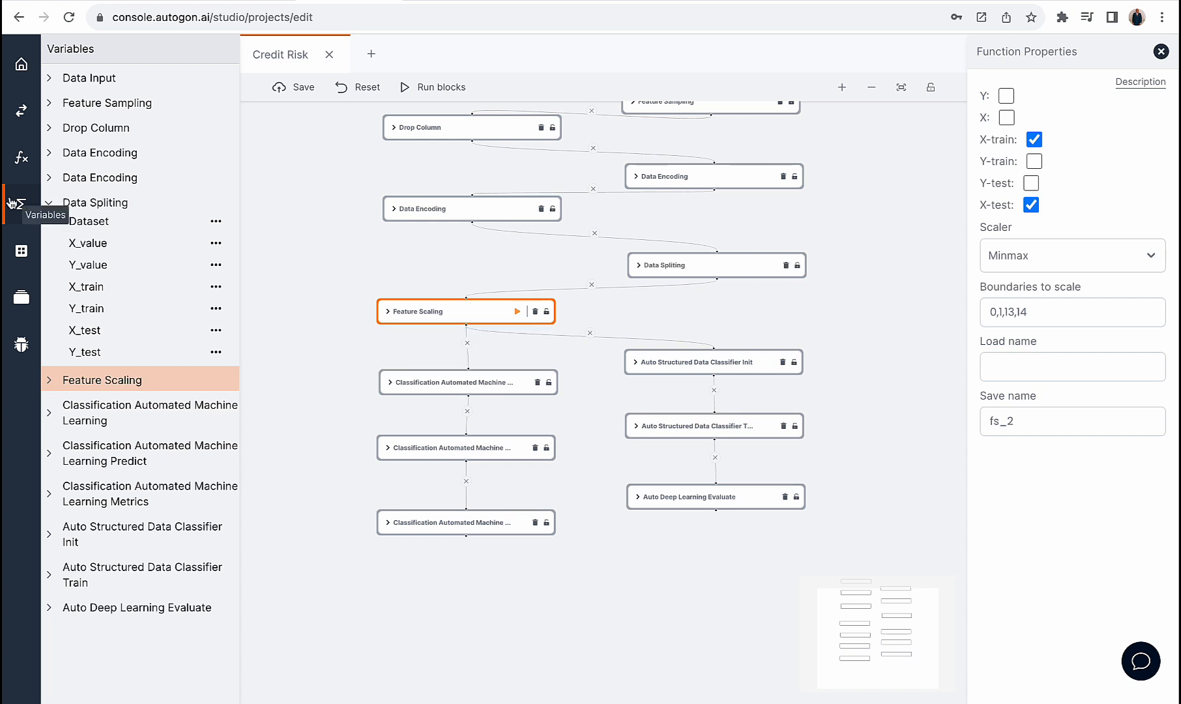
pyautogui.click(16, 157)
pyautogui.click(110, 224)
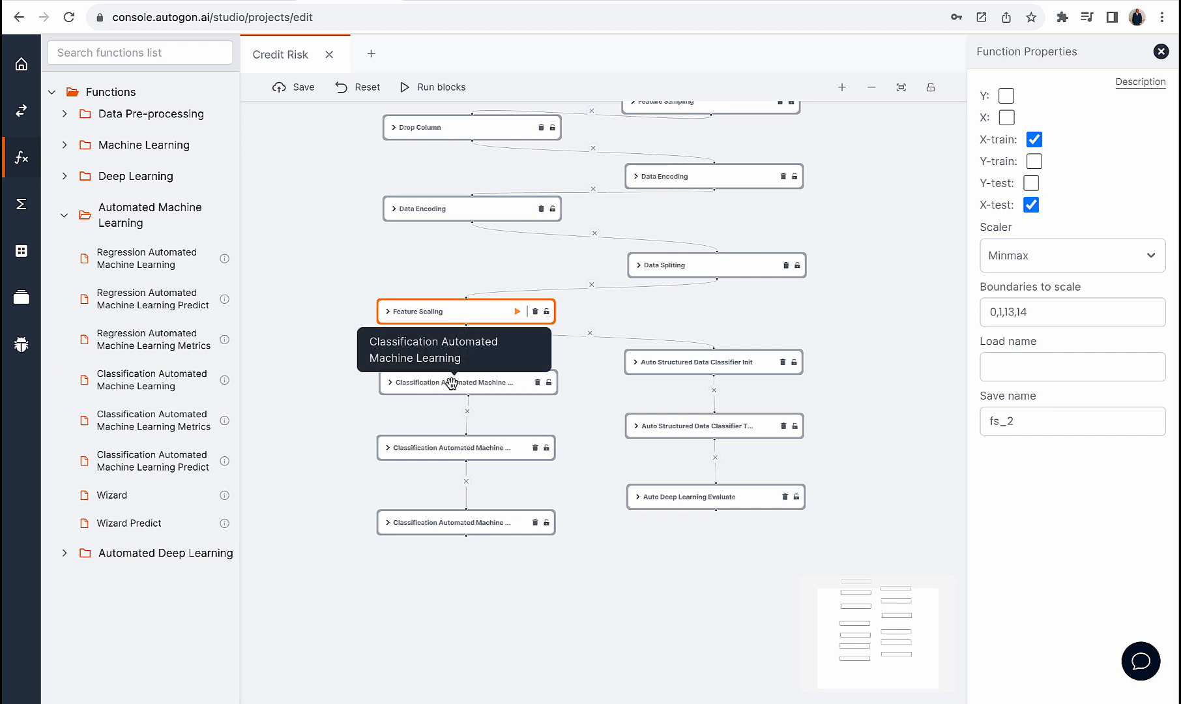
# - Preview Classification Automated Machine Learning's Sprint Statistics, examine the metric, best validation score and algorithm run counts, and close the visualization
pyautogui.click(29, 207)
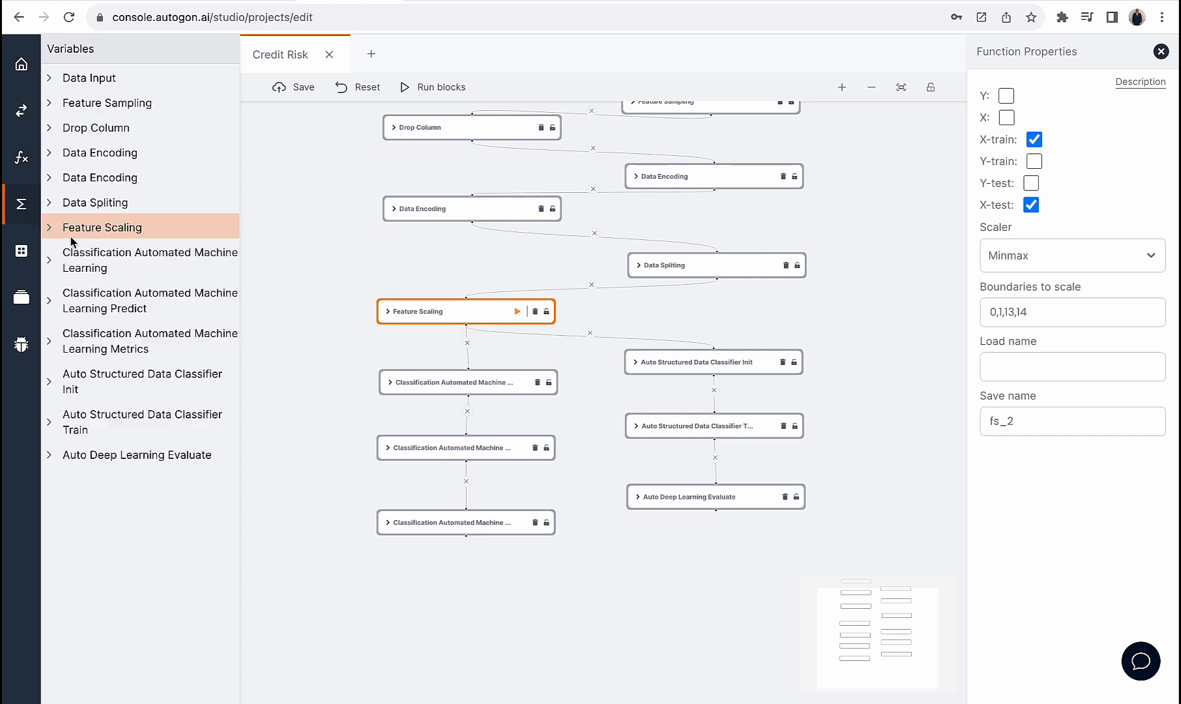
pyautogui.click(55, 256)
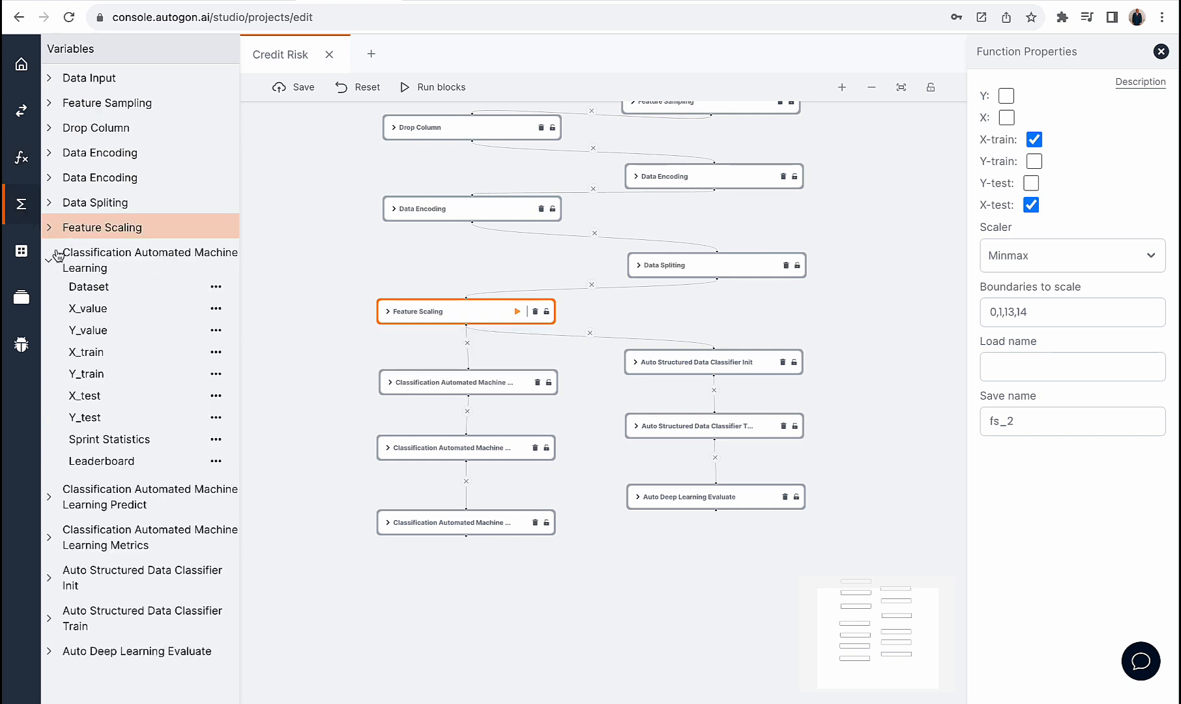
pyautogui.click(130, 445)
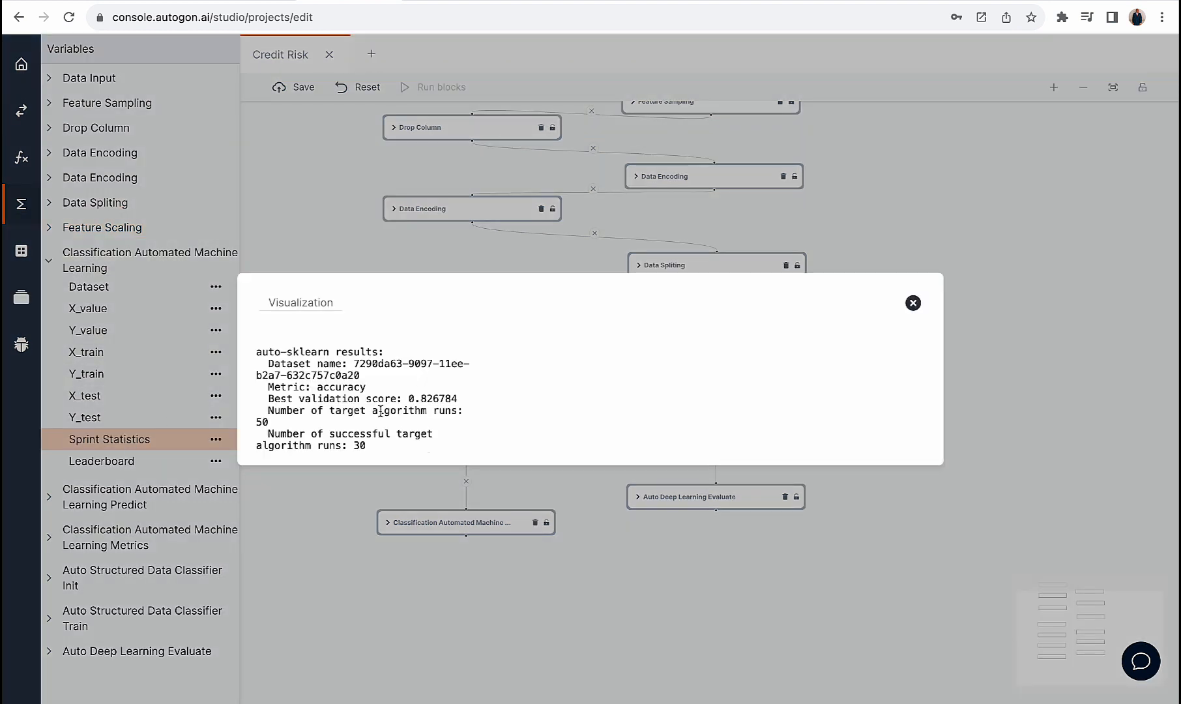
pyautogui.moveTo(352, 443); pyautogui.dragTo(286, 427)
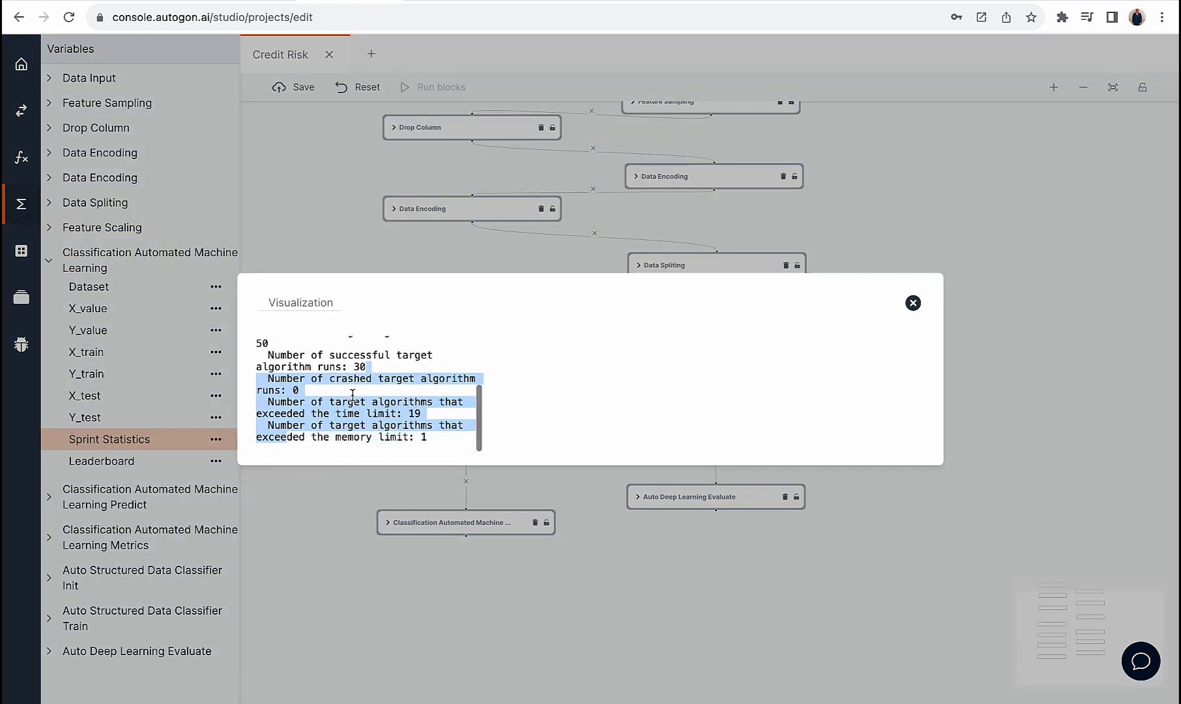
pyautogui.scroll(1, 364, 394)
pyautogui.click(388, 402)
pyautogui.moveTo(367, 402); pyautogui.dragTo(262, 390)
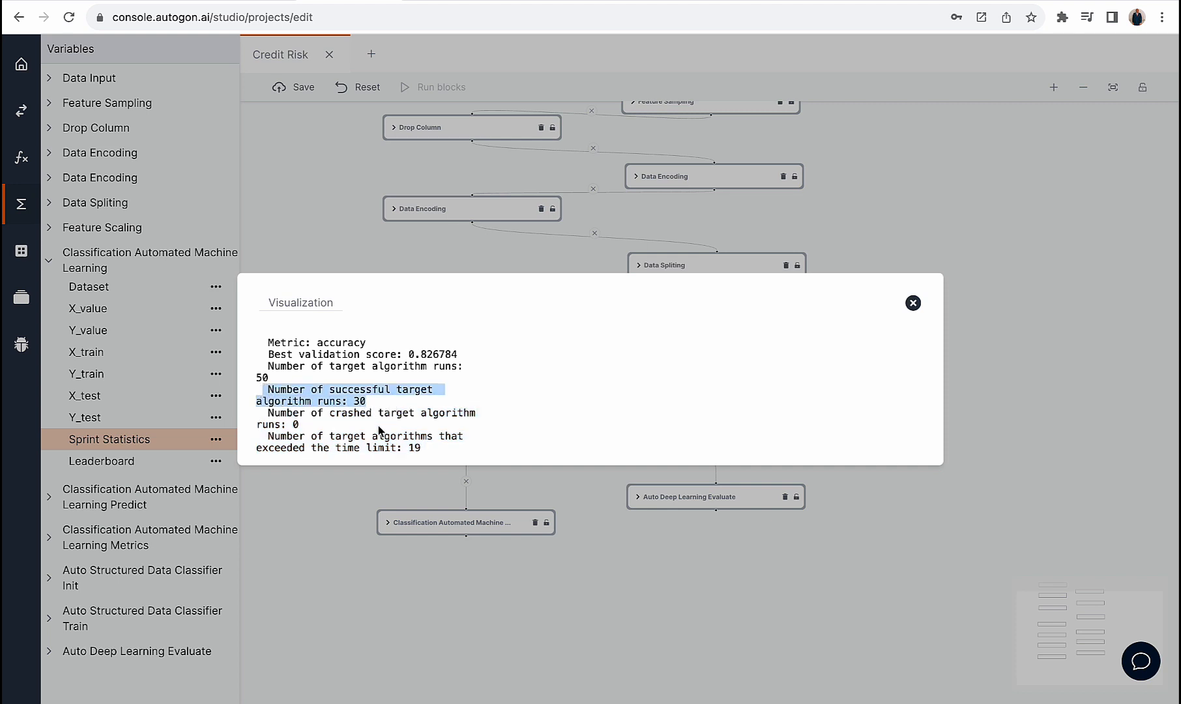
pyautogui.scroll(3, 388, 423)
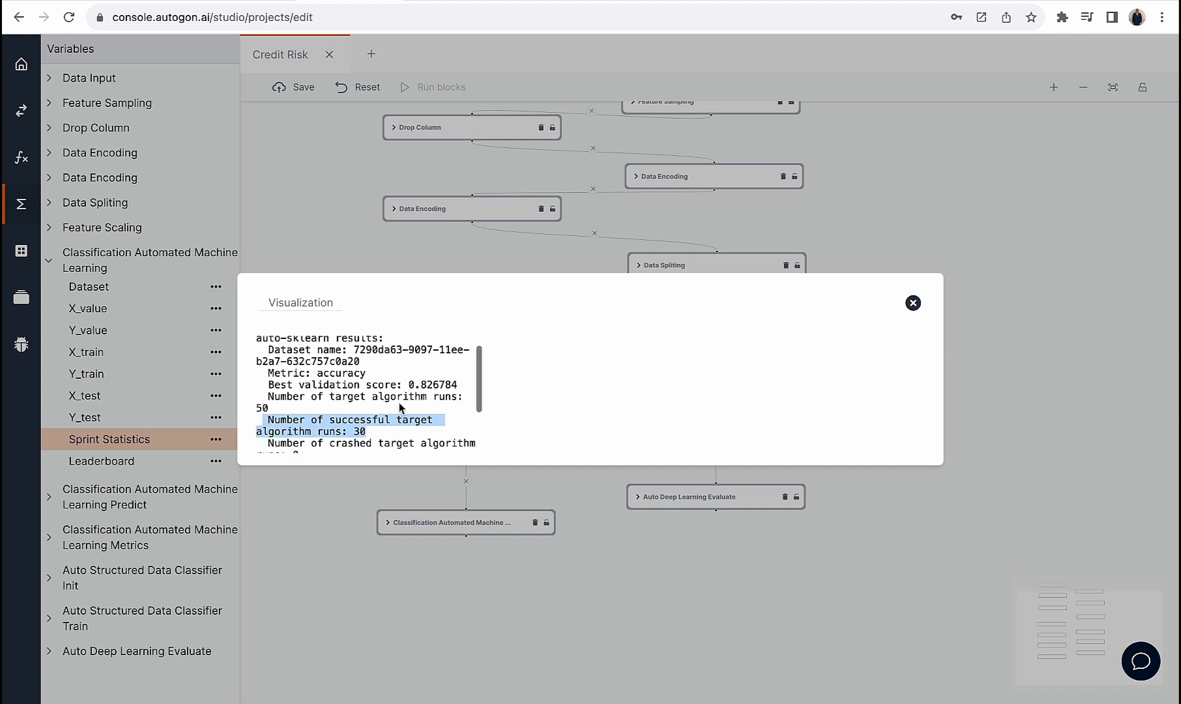
pyautogui.moveTo(459, 398); pyautogui.dragTo(274, 389)
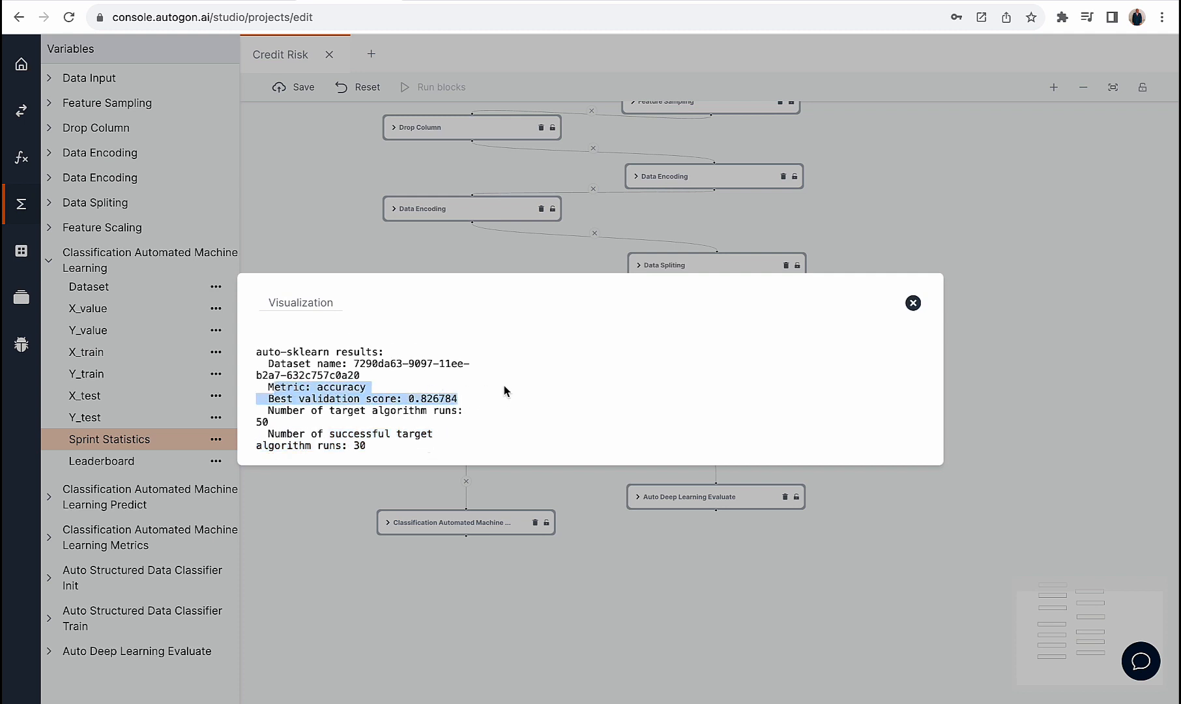
pyautogui.click(913, 302)
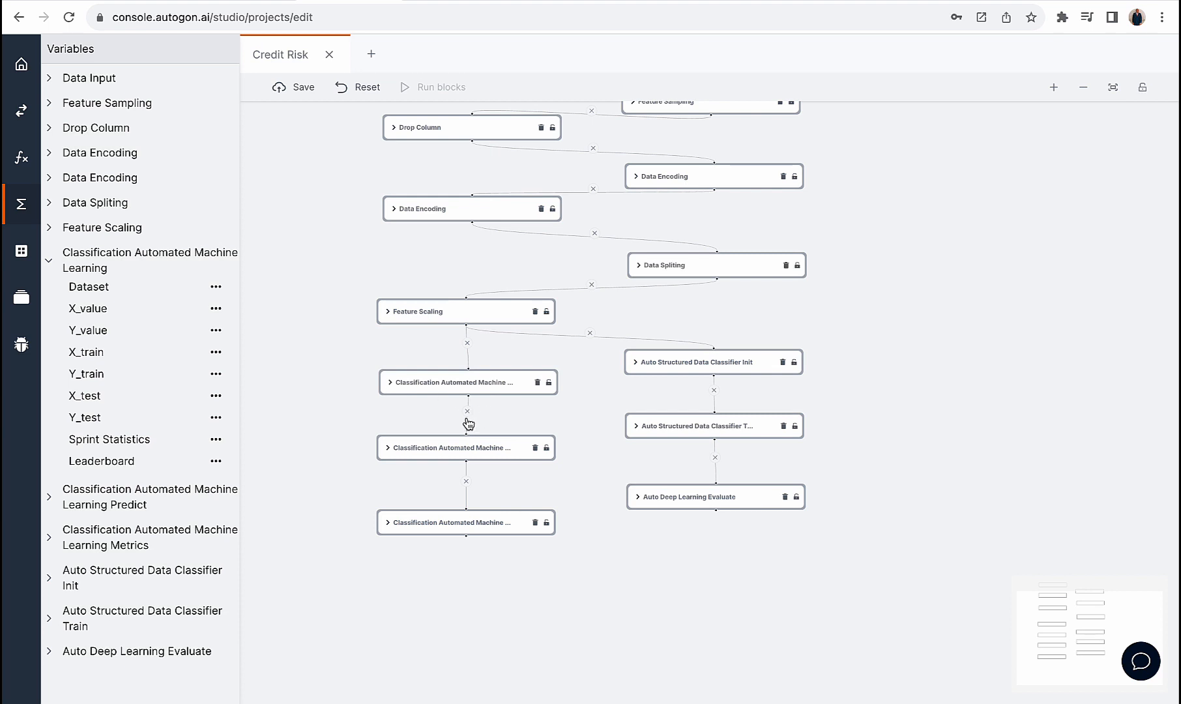
# - Check the Classification Automated Machine Learning block's properties, and preview and close its Leaderboard of ranked model types
pyautogui.click(421, 383)
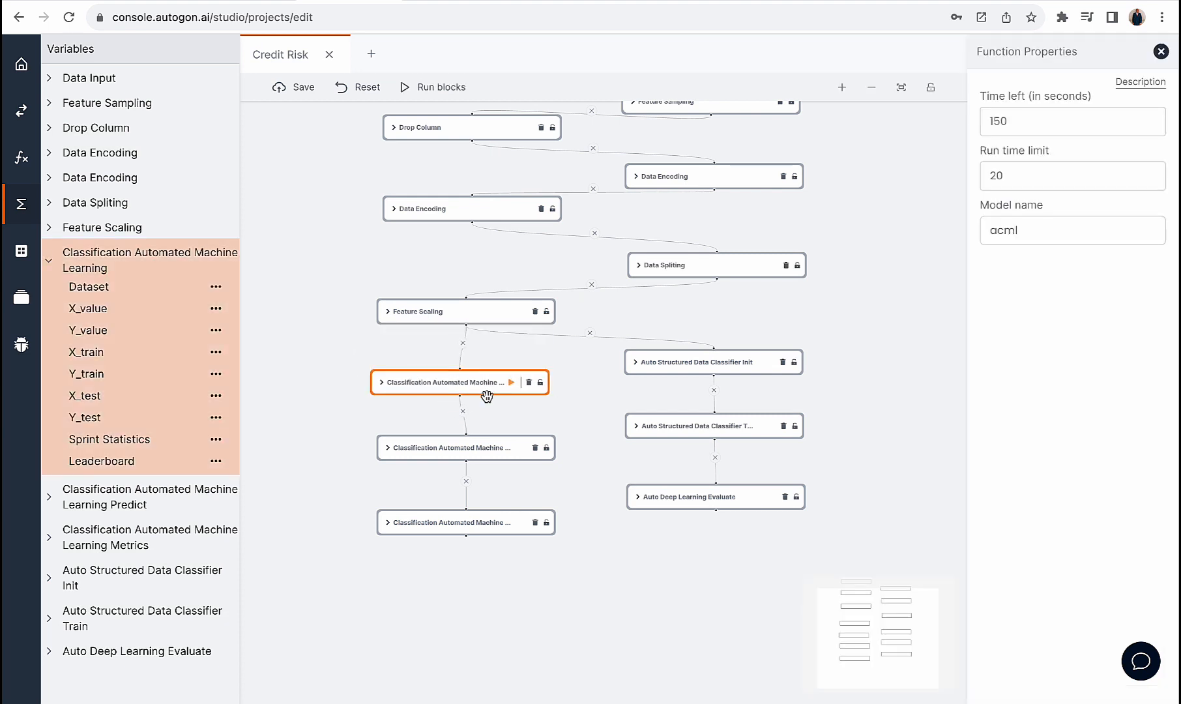
pyautogui.click(454, 443)
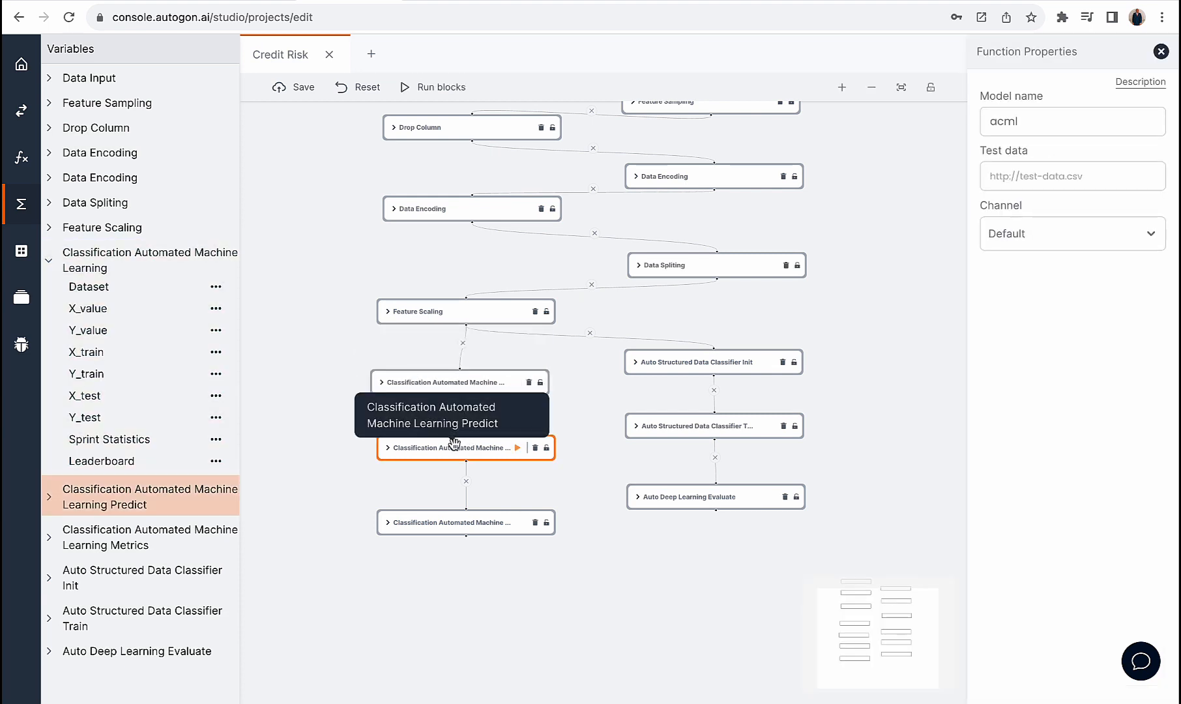
pyautogui.click(480, 382)
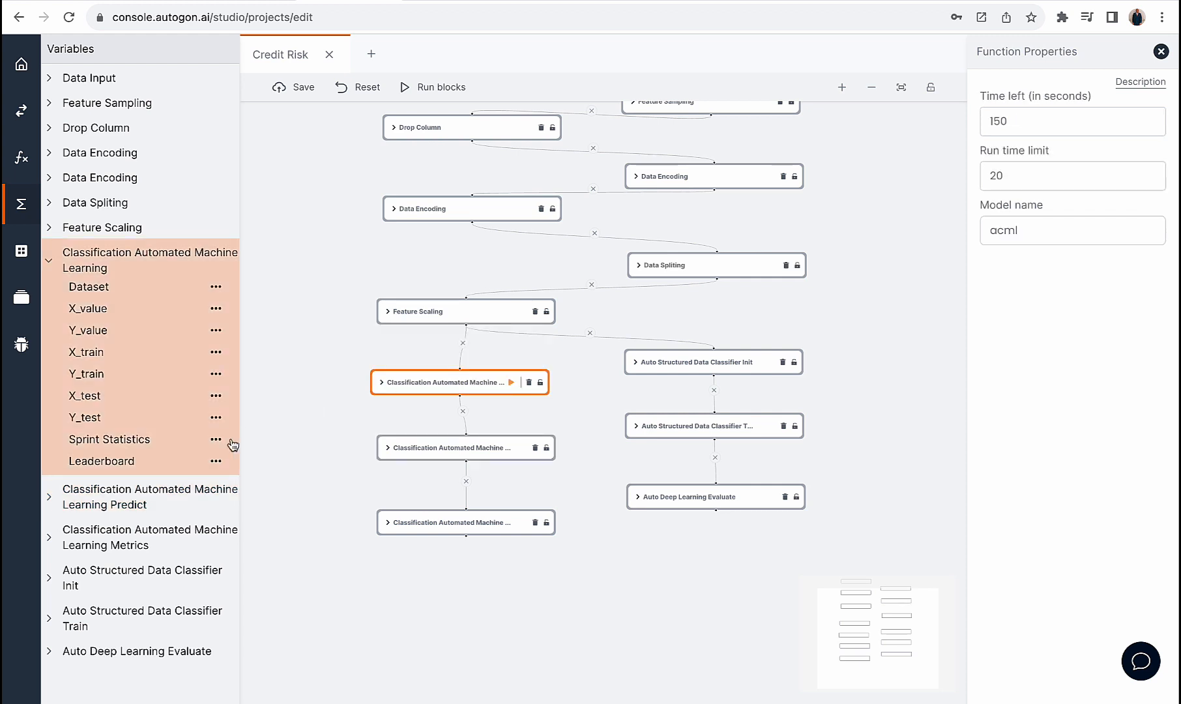
pyautogui.click(148, 462)
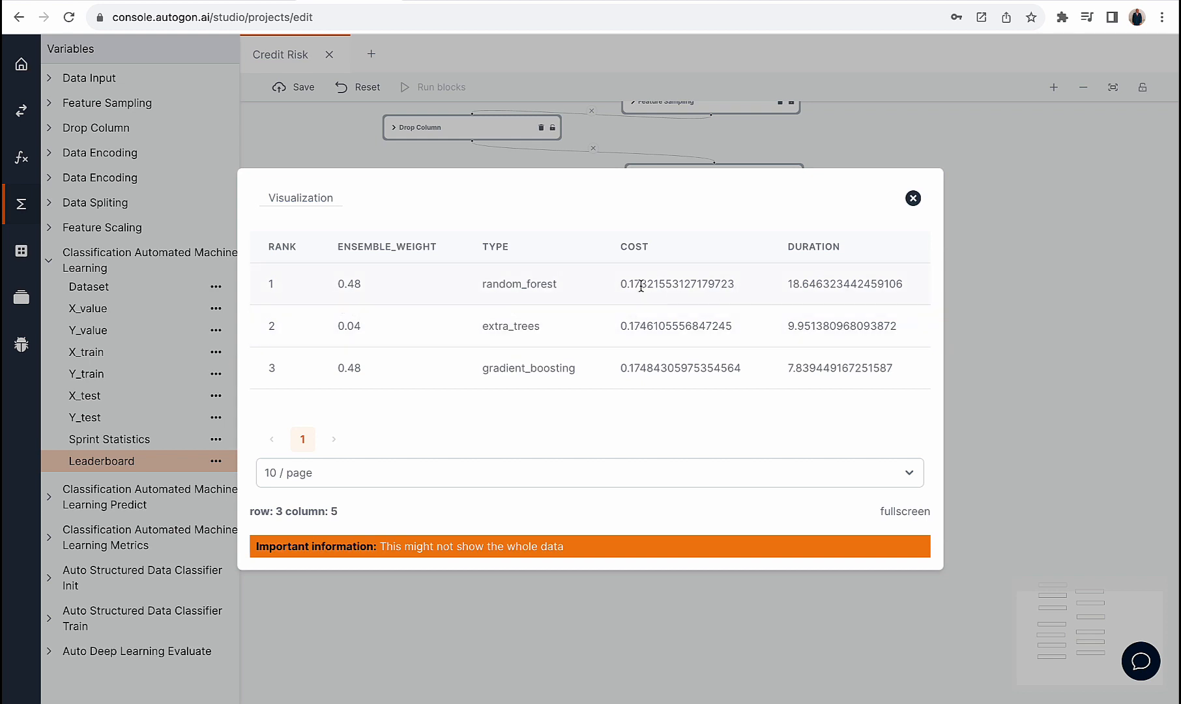
pyautogui.click(914, 198)
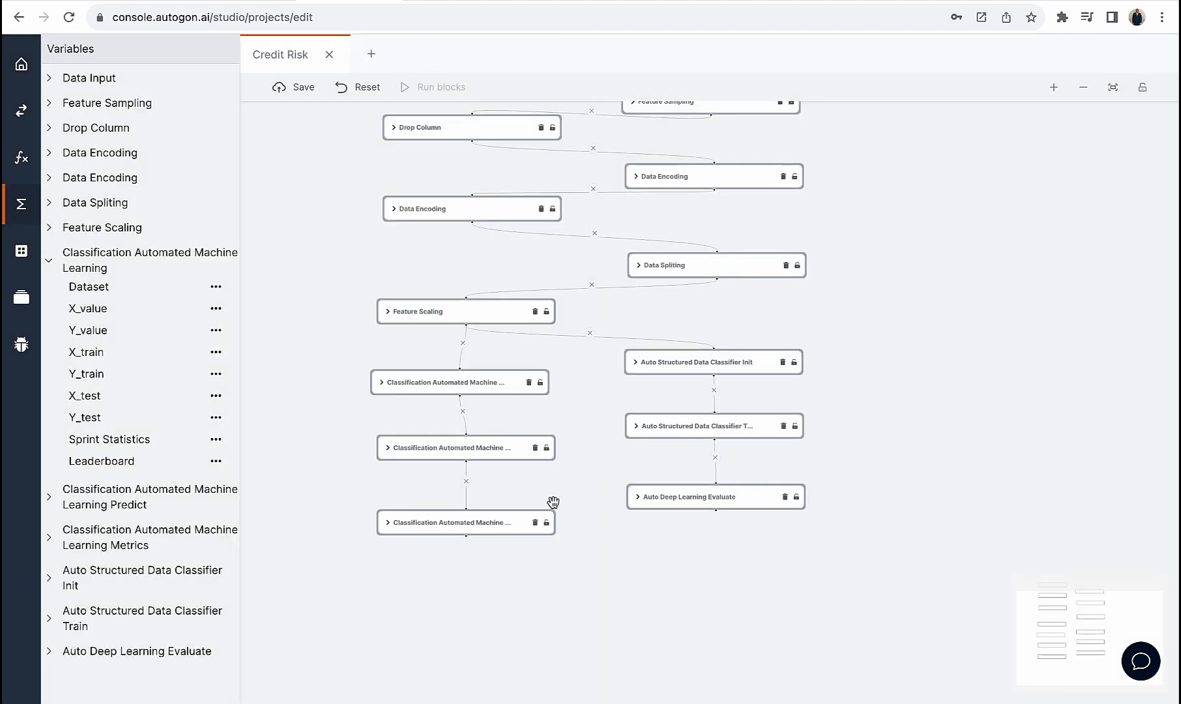
# - Open the Classification Automated Machine Learning Predict block's properties and check its Model name and Test data settings
pyautogui.click(481, 380)
pyautogui.click(481, 449)
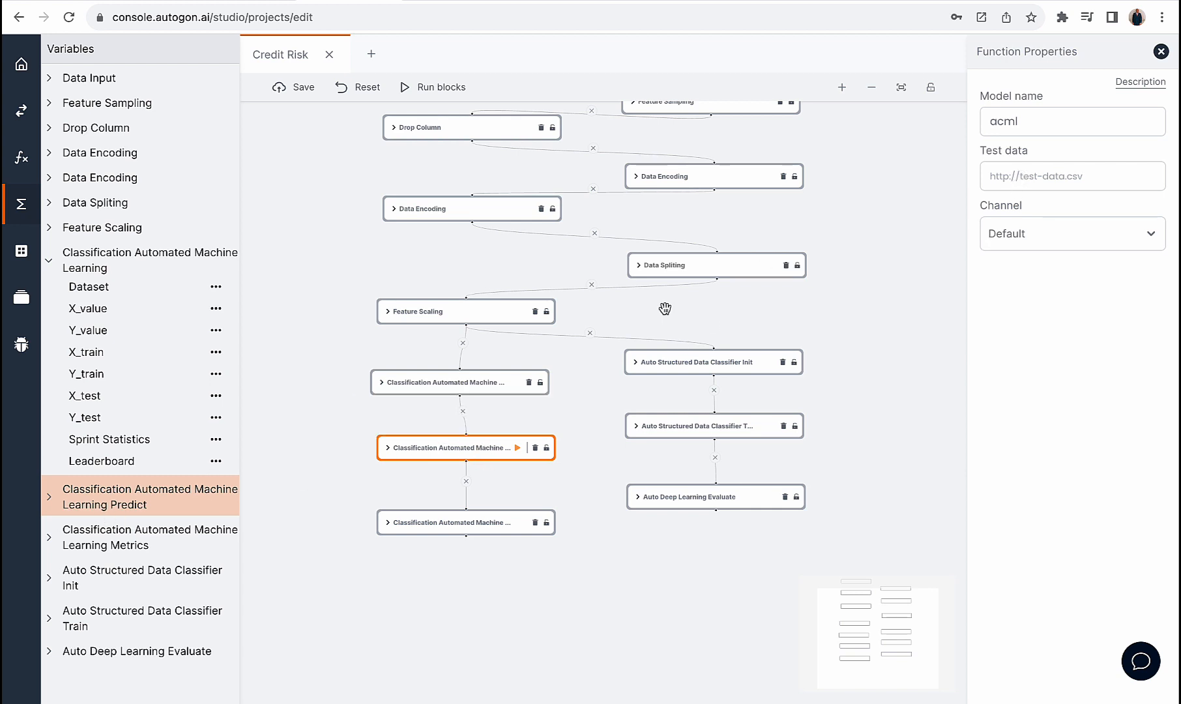
pyautogui.click(1023, 180)
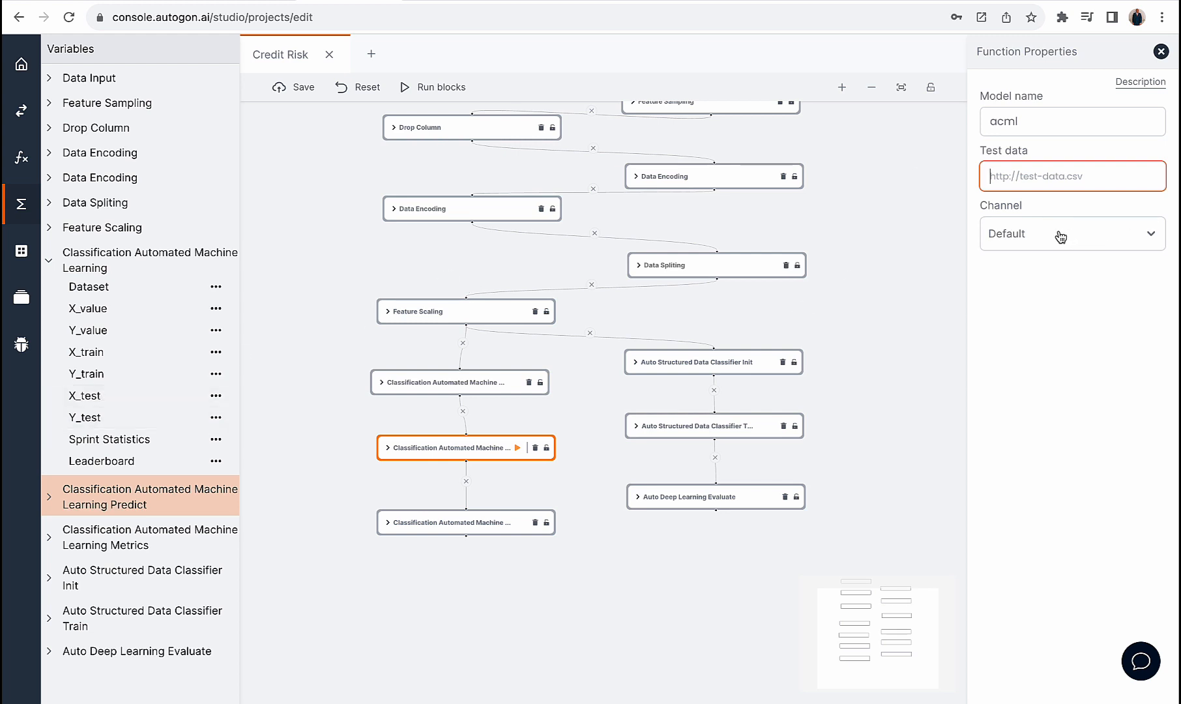
pyautogui.moveTo(1020, 123); pyautogui.dragTo(969, 119)
pyautogui.click(1039, 181)
# - Preview the Y_pred and Y_test outputs of Classification Automated Machine Learning Predict to compare predictions with actual values, closing each visualization
pyautogui.click(52, 263)
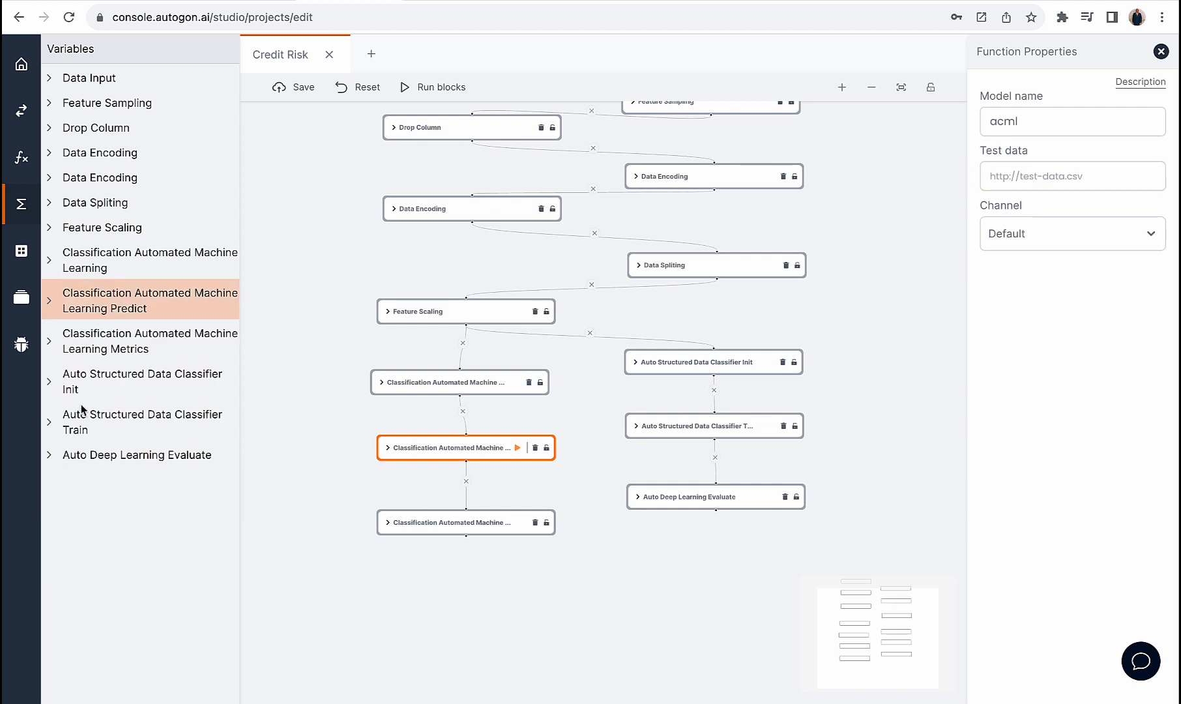
pyautogui.click(66, 306)
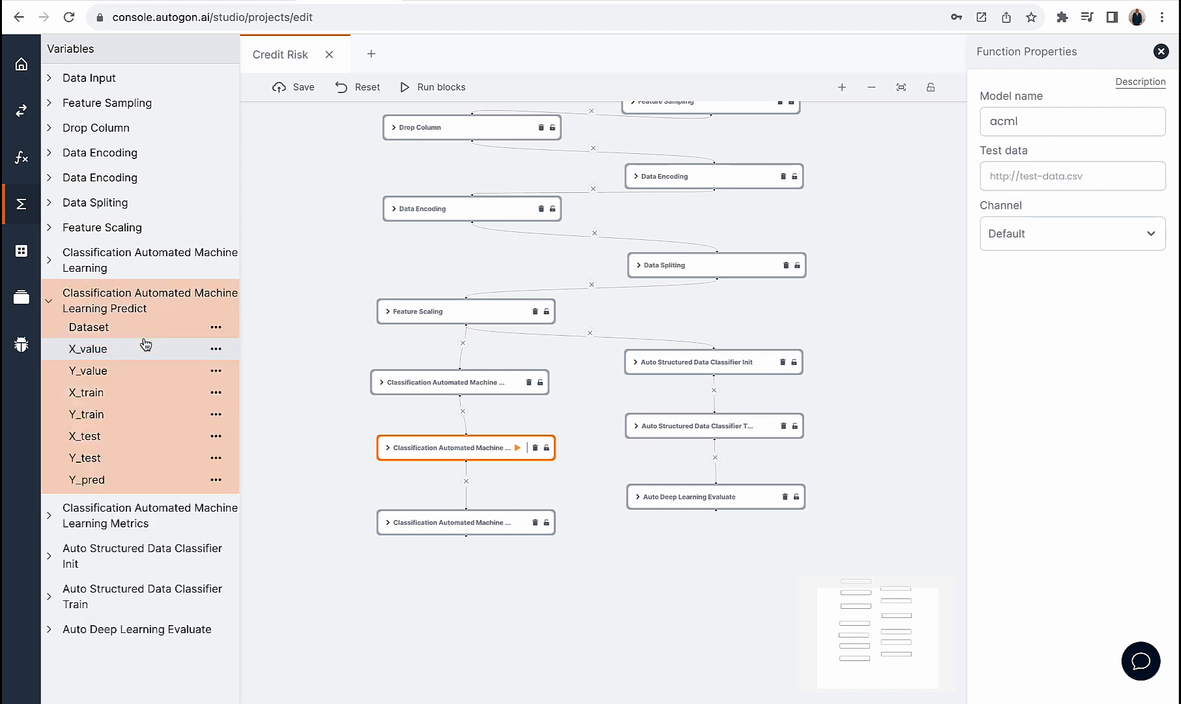
pyautogui.click(123, 481)
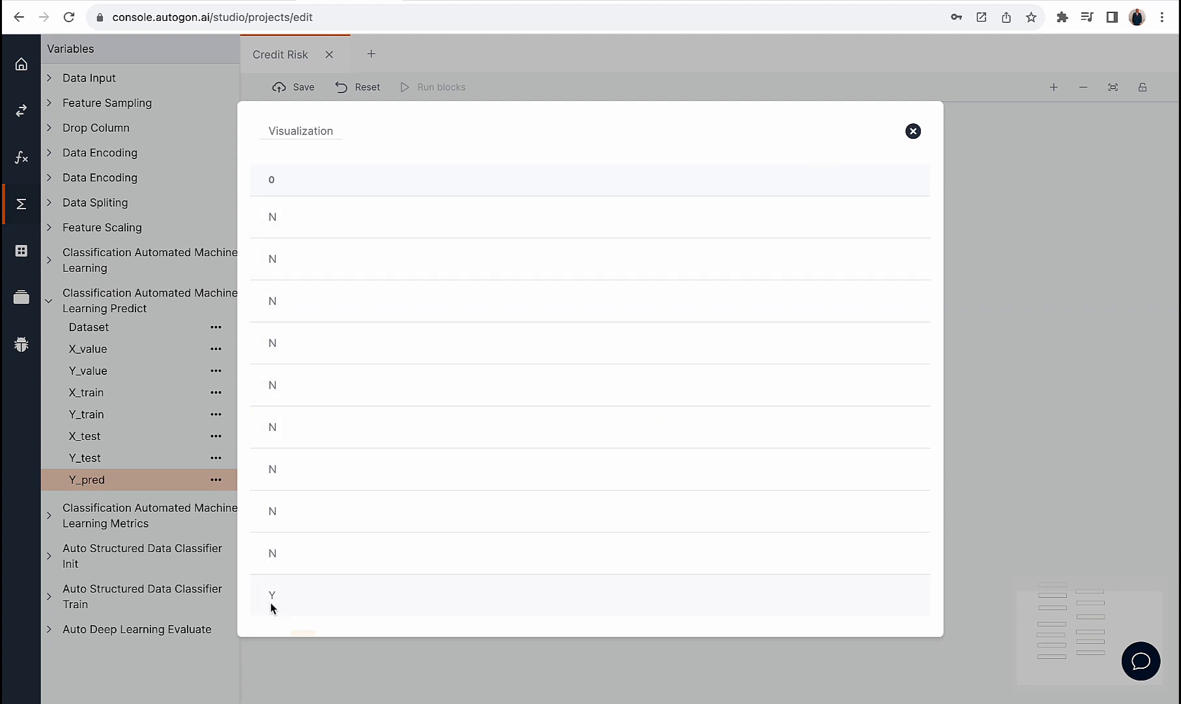
pyautogui.click(912, 131)
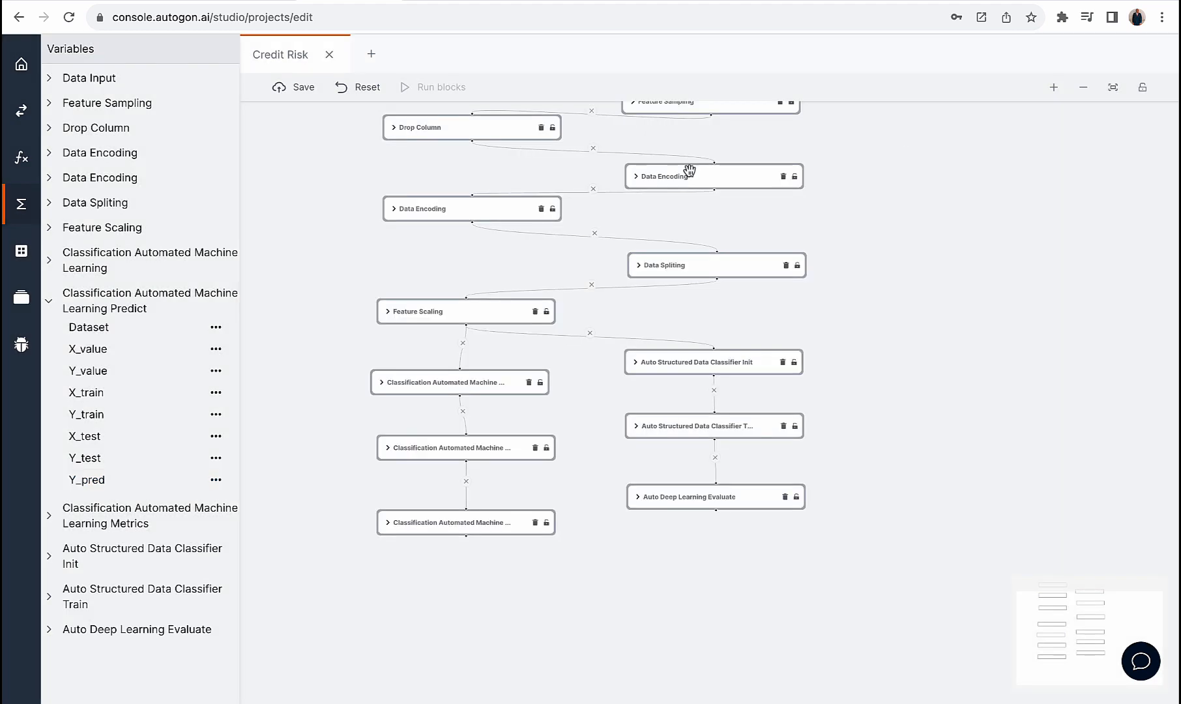
pyautogui.click(136, 458)
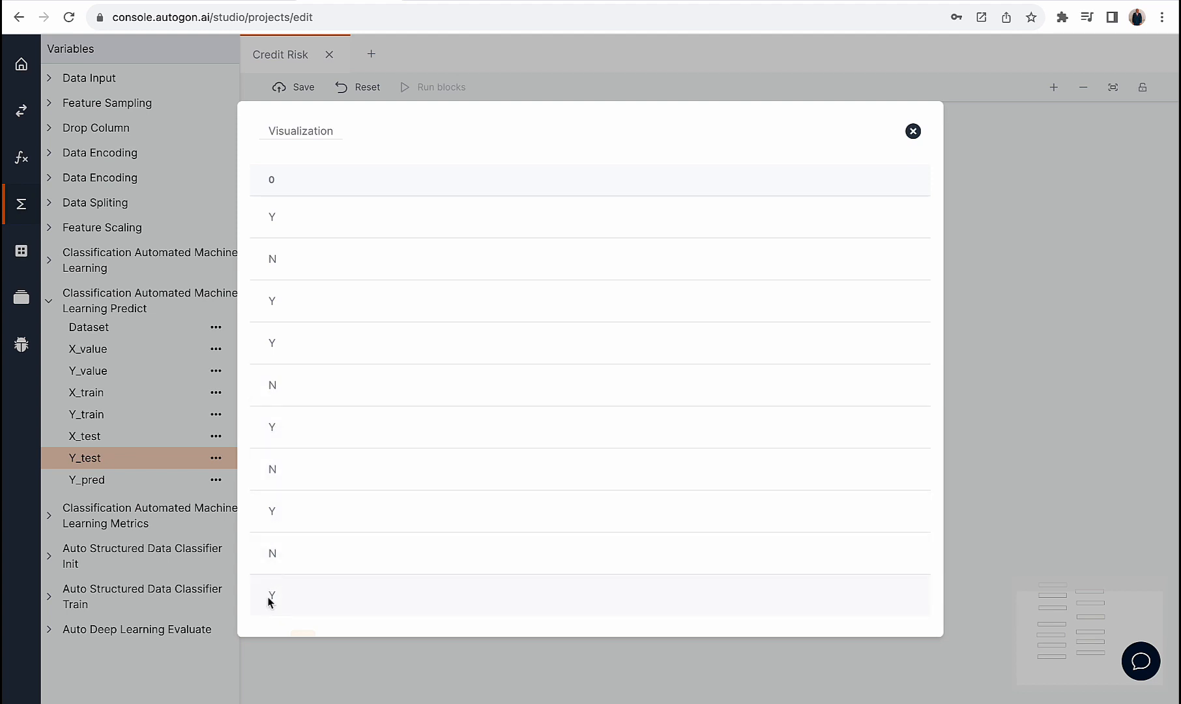
pyautogui.click(912, 132)
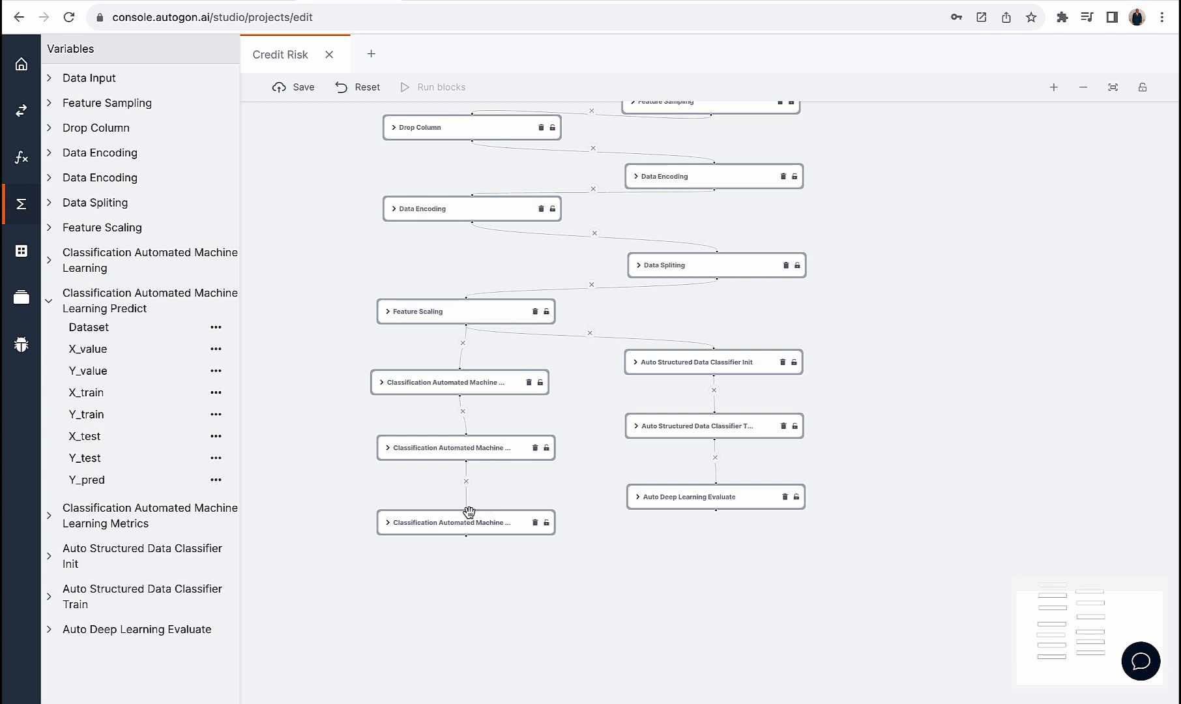
# - Open the Classification Automated Machine Learning Metrics block's properties and expand its outputs to check the accuracy
pyautogui.click(446, 520)
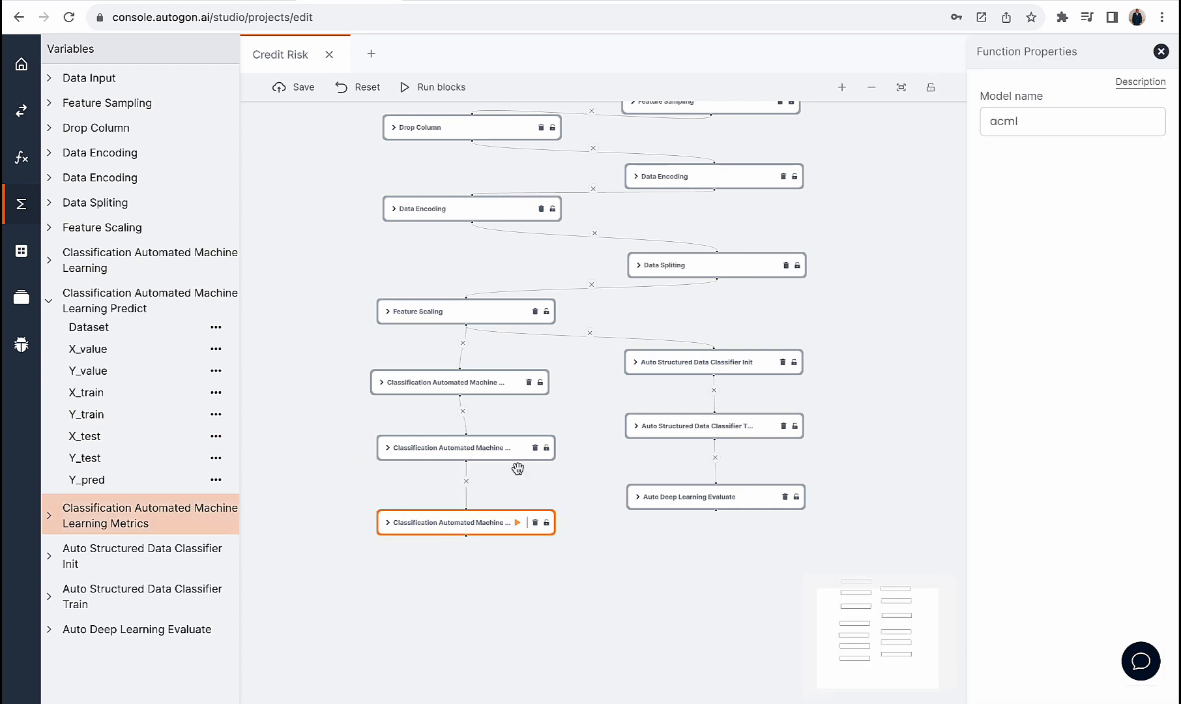
pyautogui.click(59, 303)
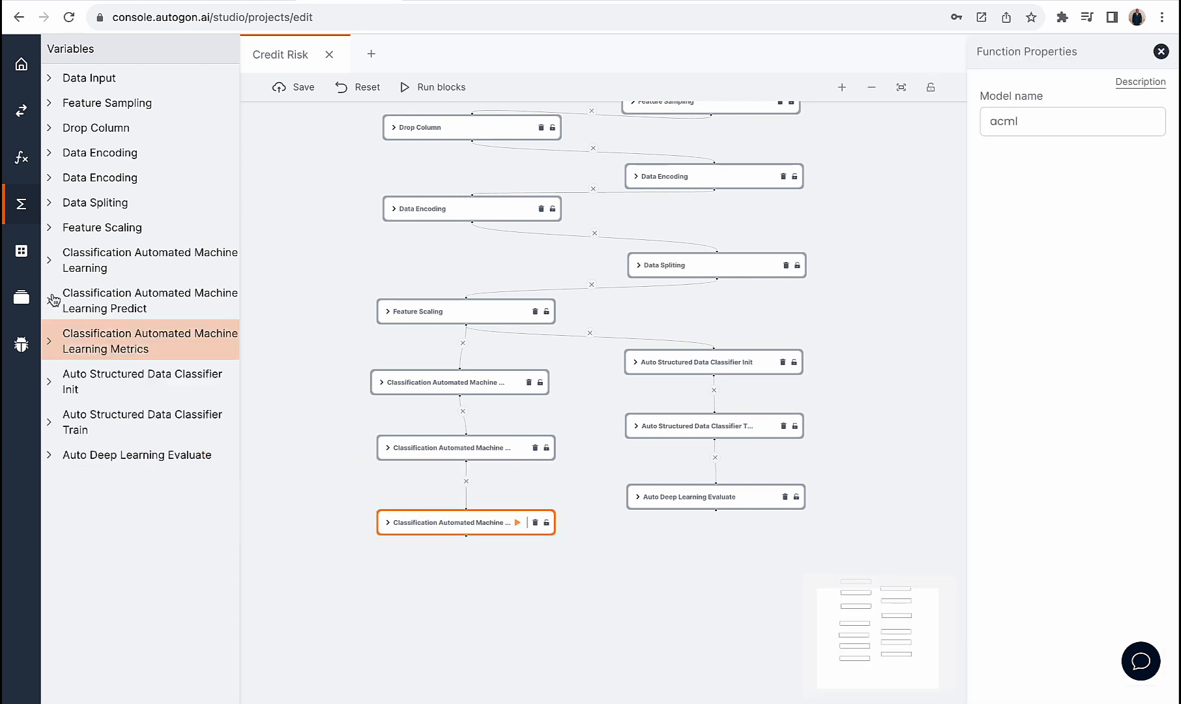
pyautogui.click(72, 349)
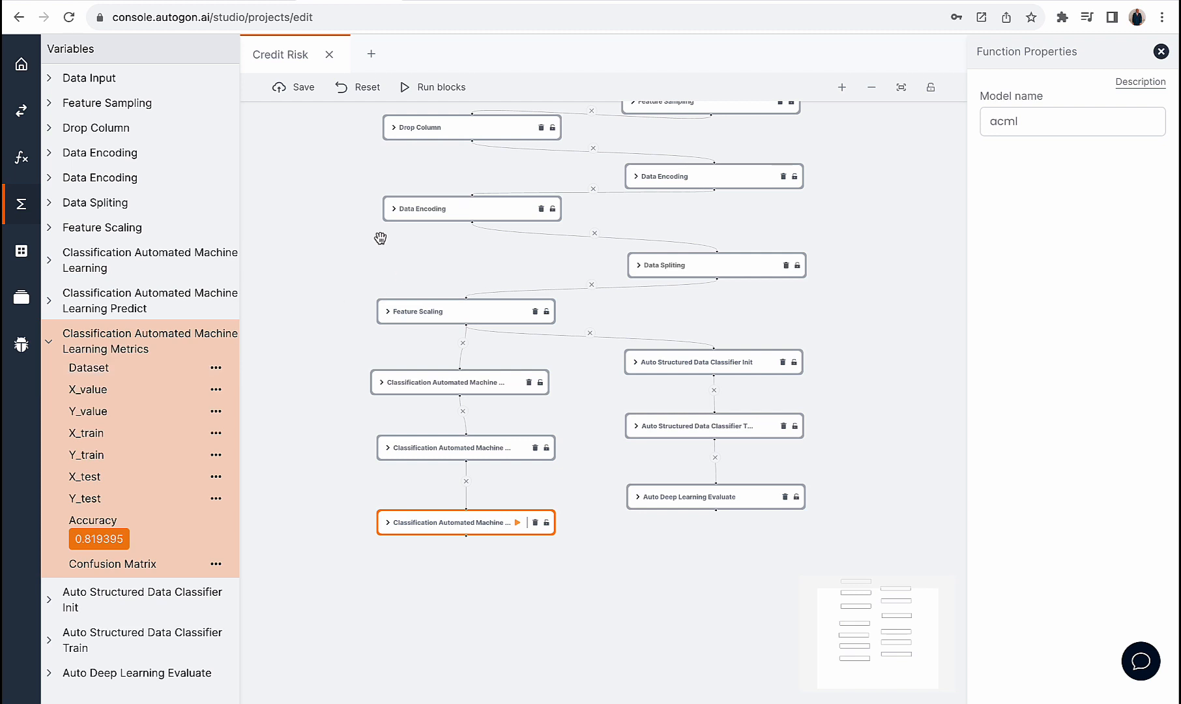
# - Realign the Classification Automated Machine Learning block beneath Feature Scaling, and collapse the Metrics block's outputs
pyautogui.scroll(2, 338, 308)
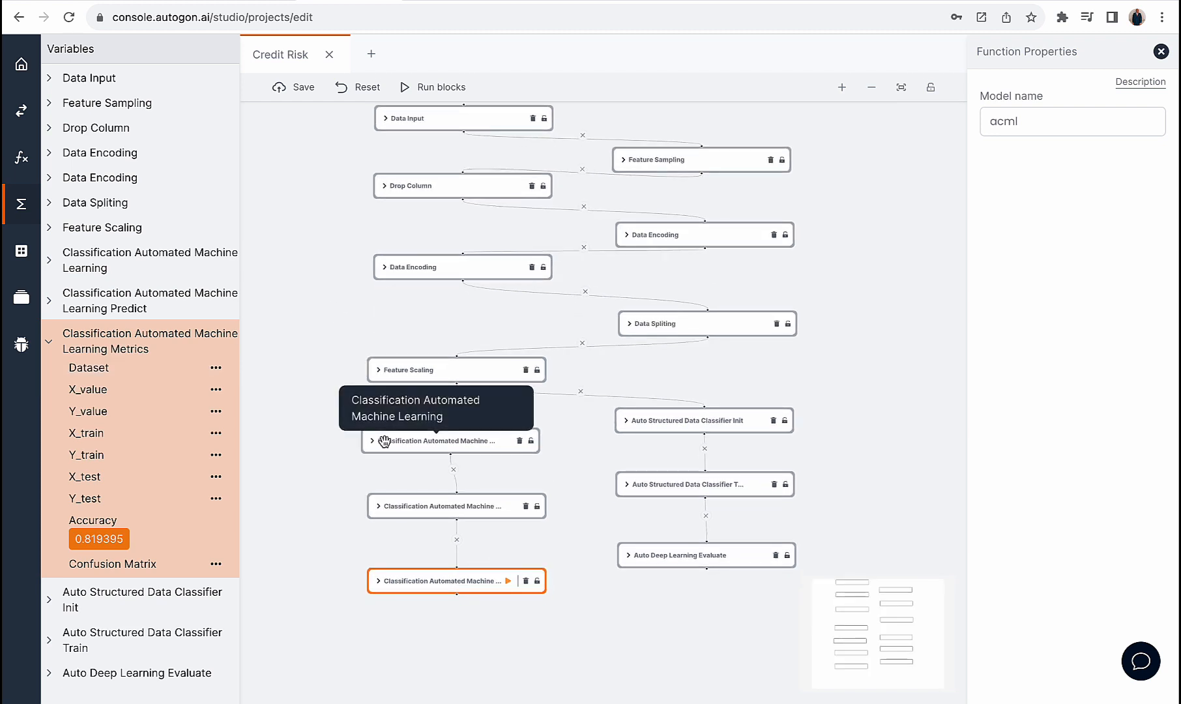
pyautogui.moveTo(383, 440); pyautogui.dragTo(389, 440)
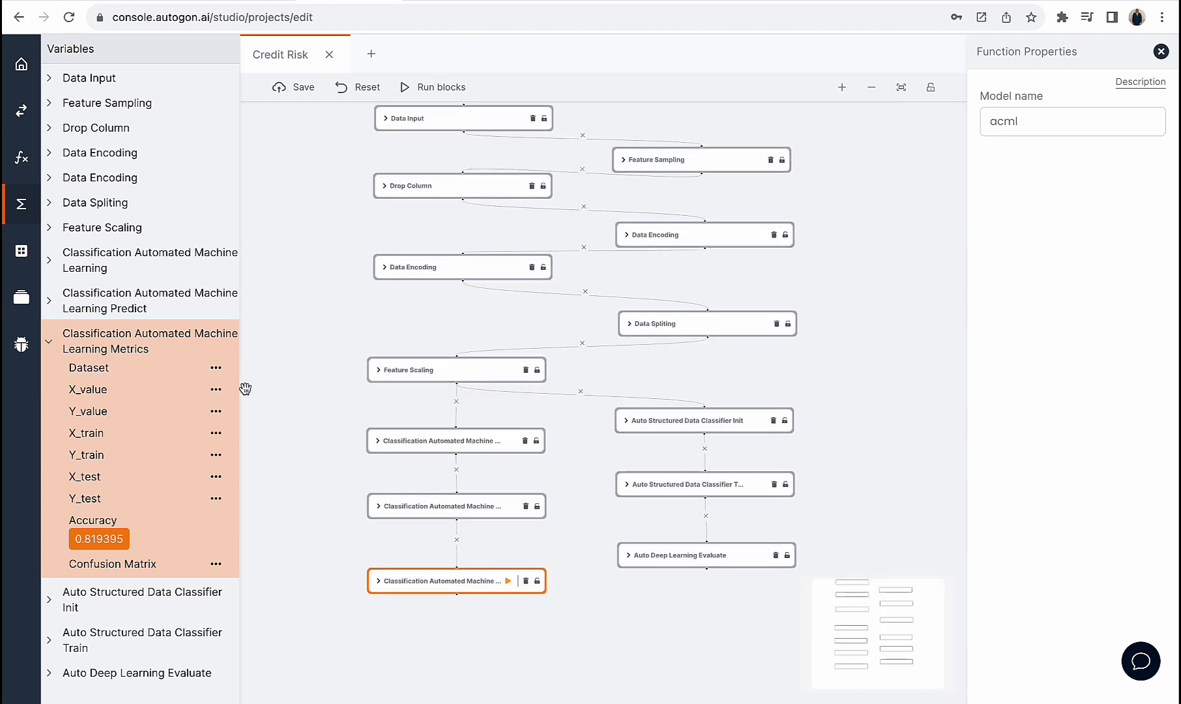
pyautogui.click(50, 343)
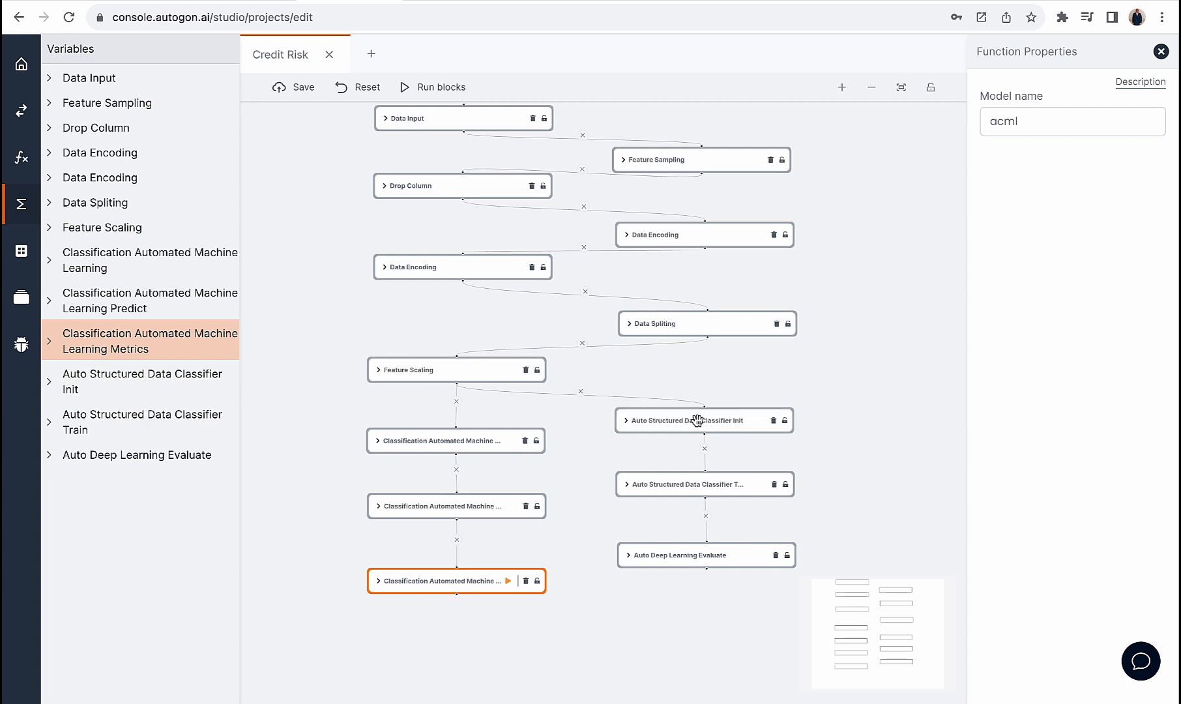
# - Browse the Automated Deep Learning functions to find the Auto Structured Data Classifier and Auto Deep Learning Evaluate blocks
pyautogui.click(22, 157)
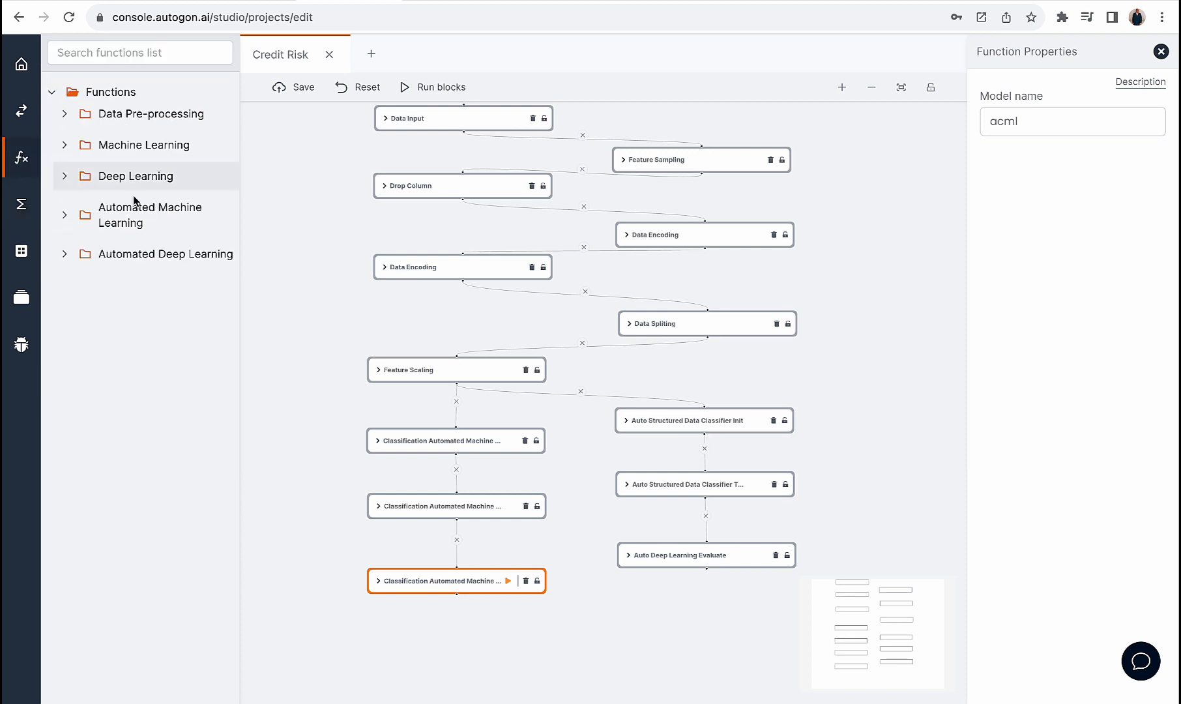
pyautogui.click(131, 253)
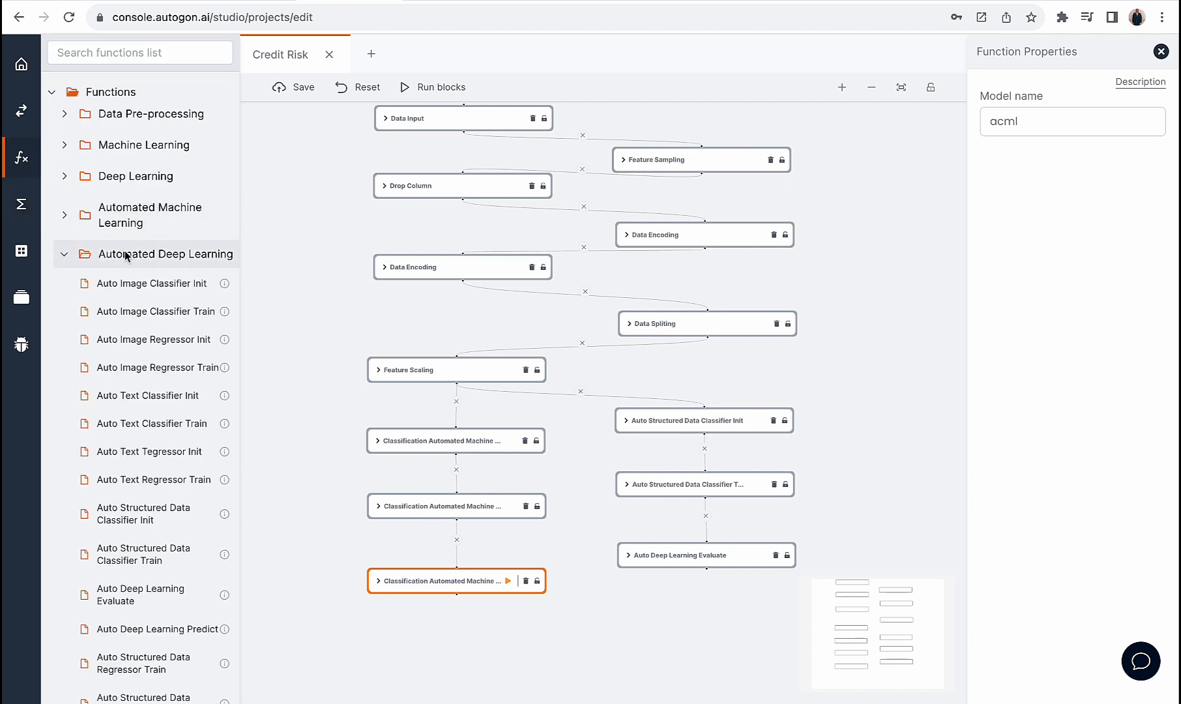
pyautogui.scroll(-1, 146, 554)
pyautogui.scroll(-4, 146, 555)
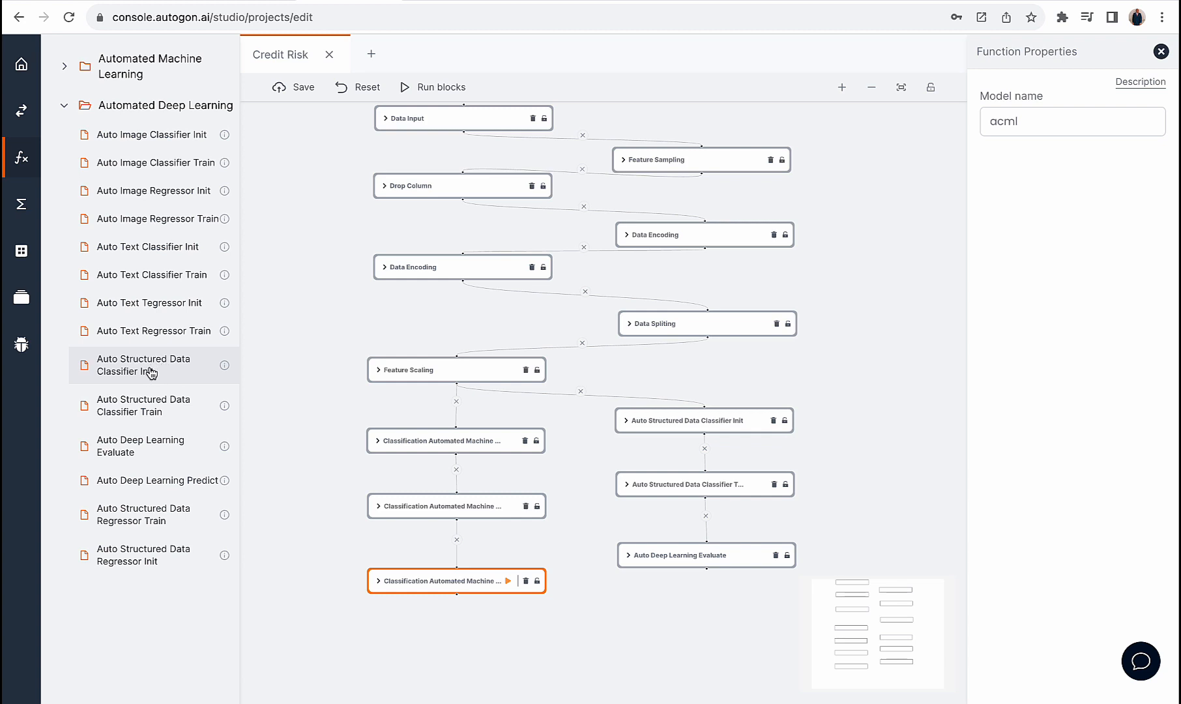
# - Check Max trials in the Auto Structured Data Classifier Init block, and Model save name and Epochs in the Train block
pyautogui.click(736, 421)
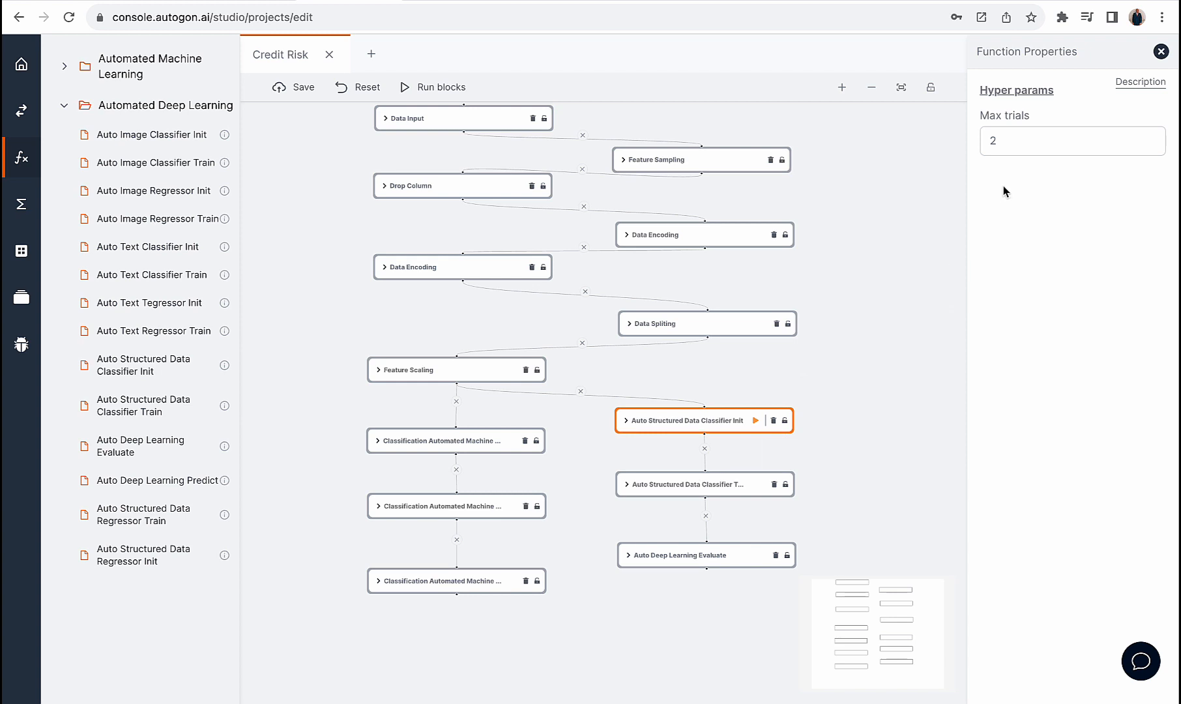
pyautogui.click(712, 483)
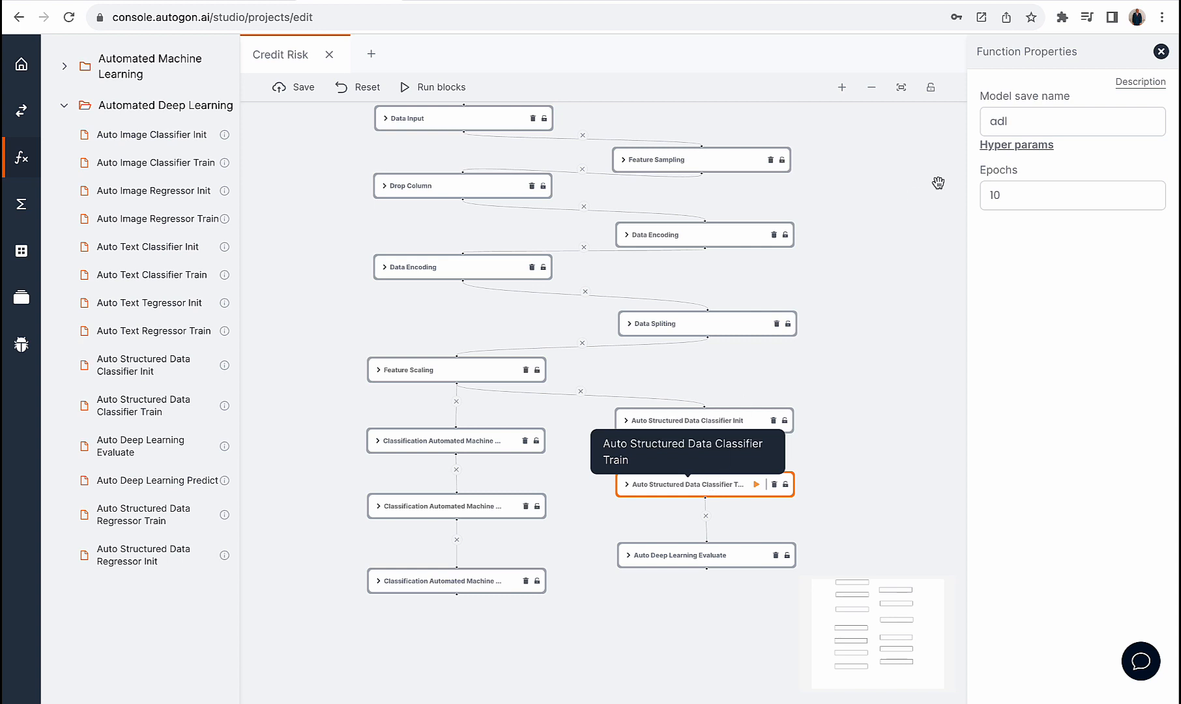
pyautogui.doubleClick(1026, 123)
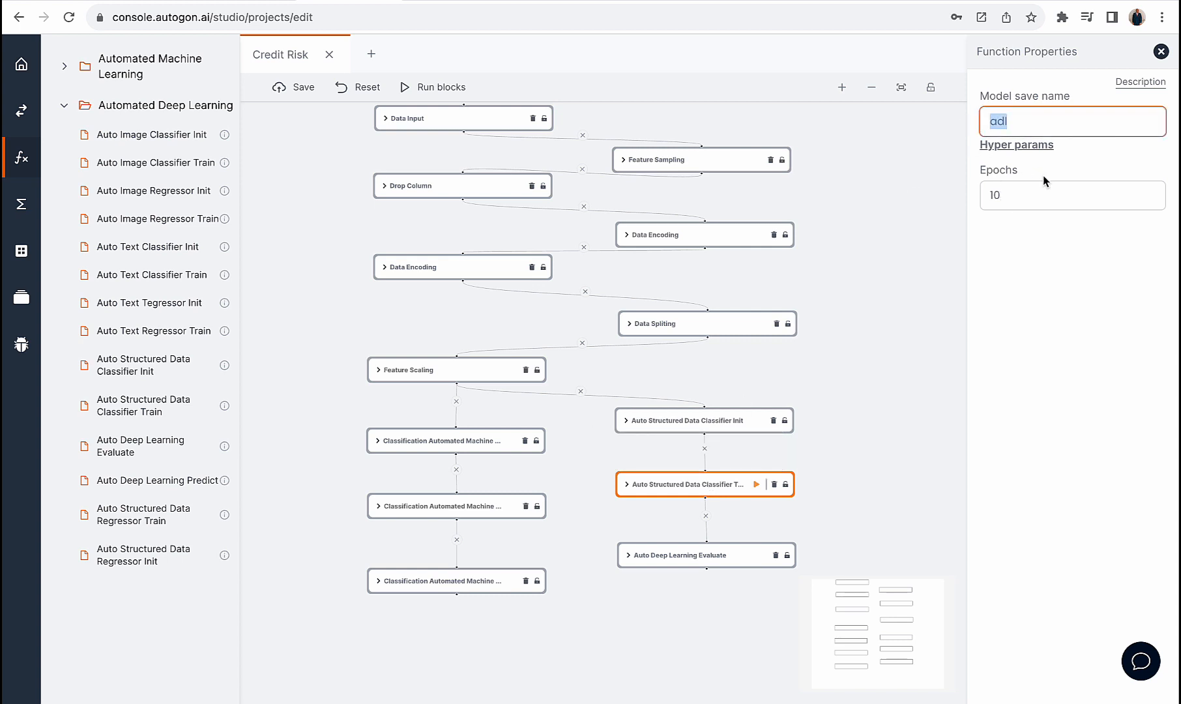
pyautogui.moveTo(1025, 194); pyautogui.dragTo(988, 195)
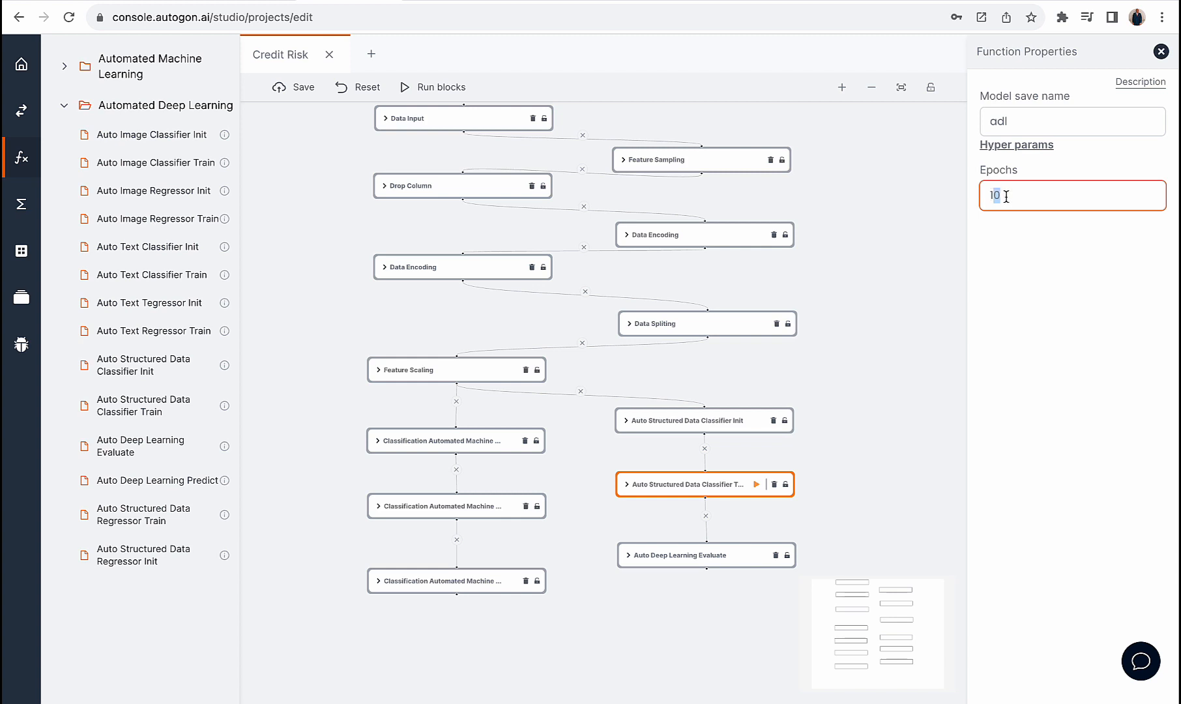
pyautogui.press('BackSpace')
# - Open the Auto Deep Learning Evaluate block's properties and expand its outputs to check the Loss and Accuracy
pyautogui.click(693, 555)
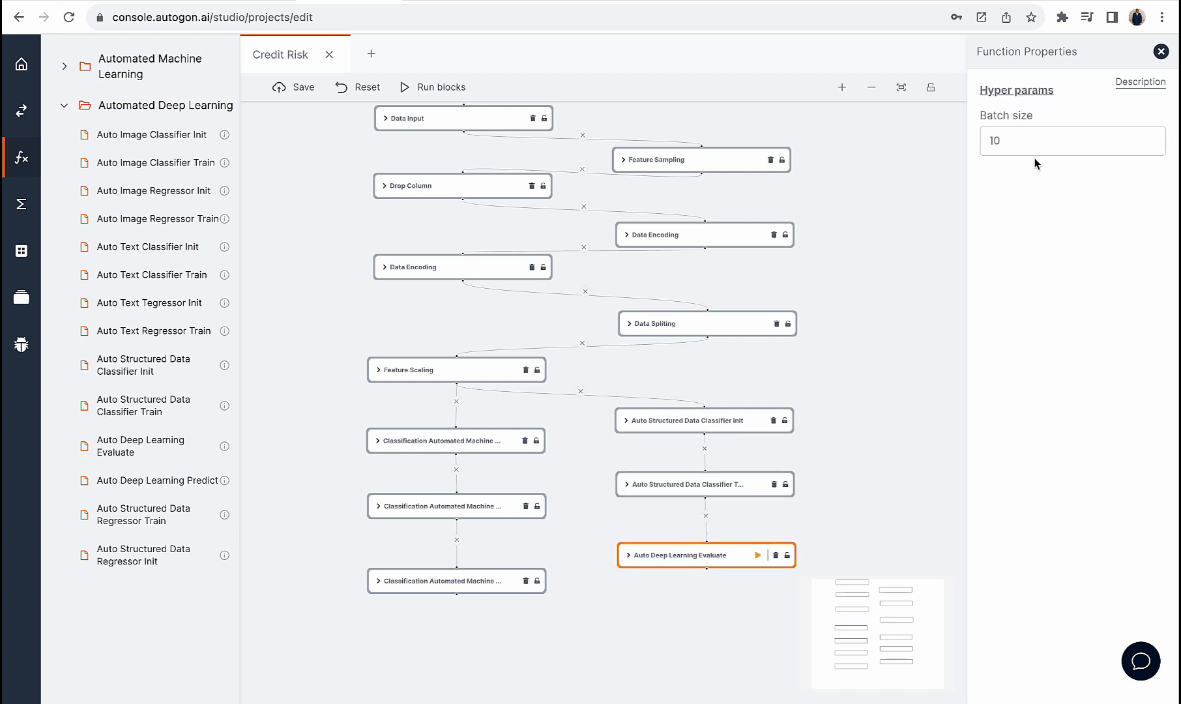
pyautogui.click(21, 203)
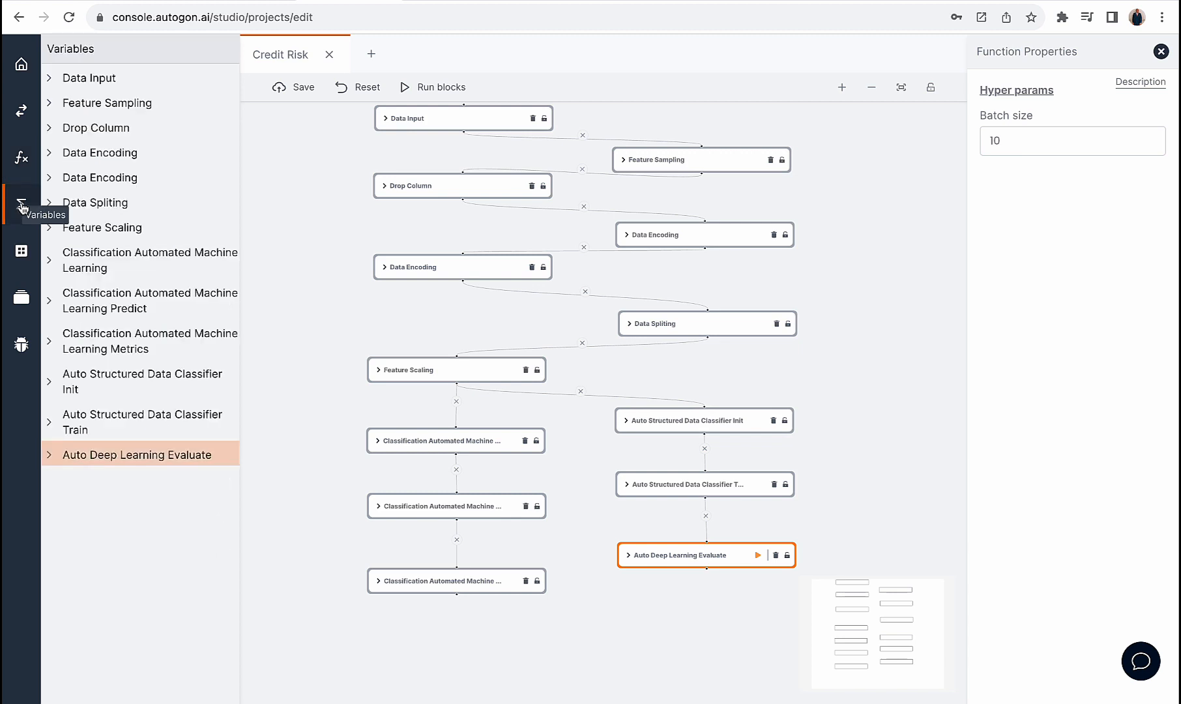
pyautogui.click(48, 459)
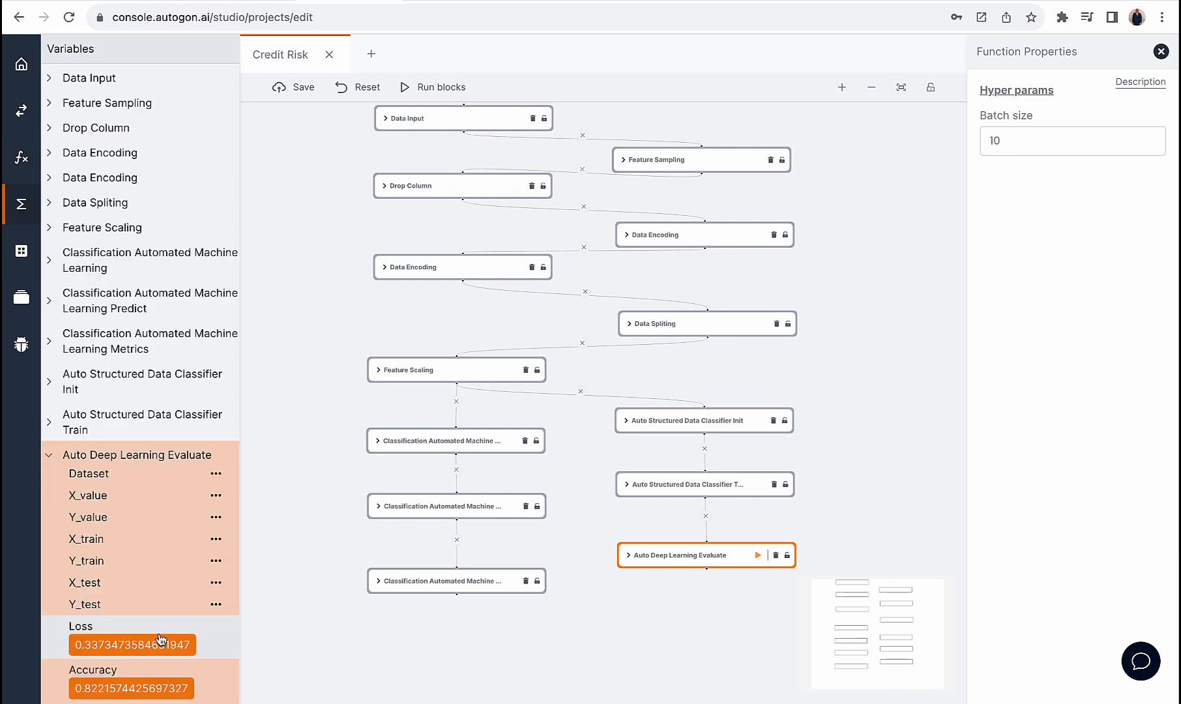
pyautogui.scroll(-1, 157, 639)
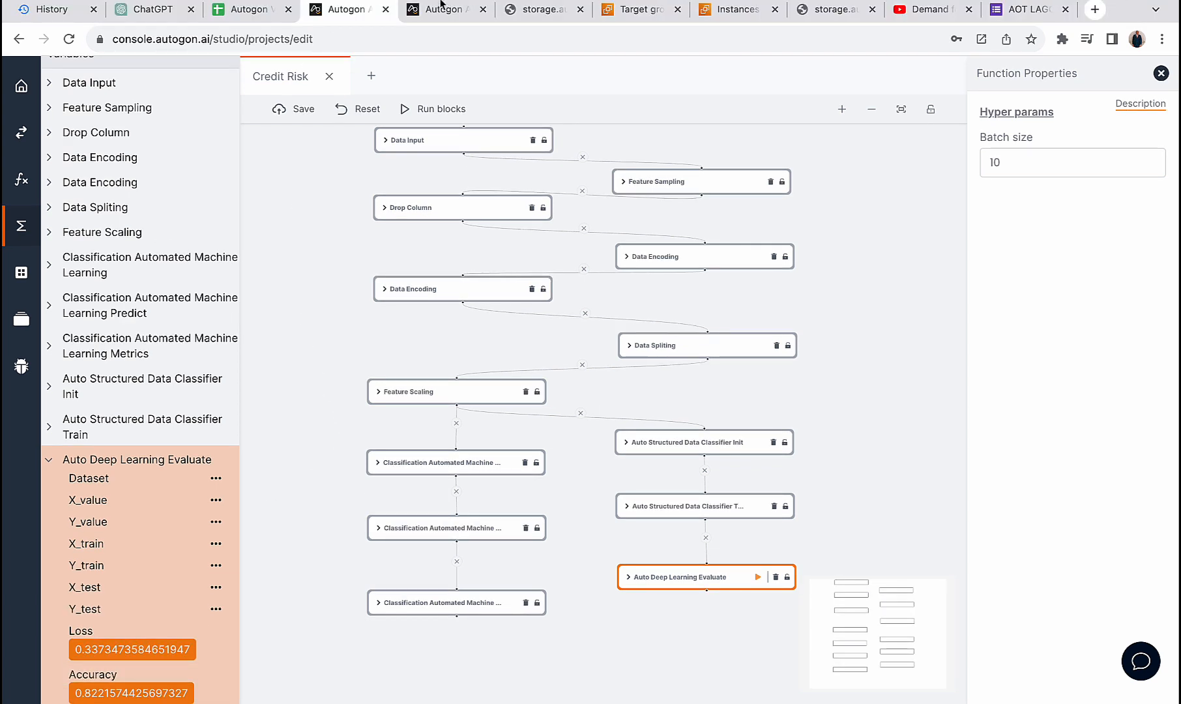
# - Open the Credit Risk project's details and launch Studio Wizard to compare the accuracies of its generated models
pyautogui.click(442, 10)
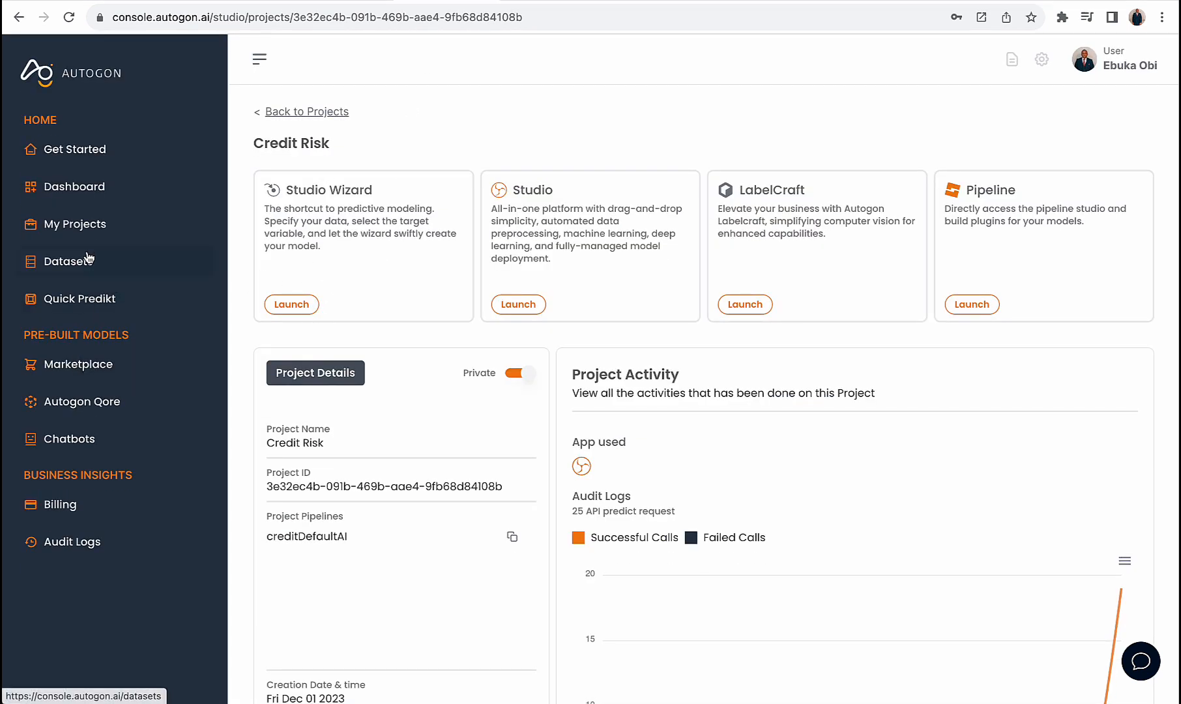
pyautogui.click(95, 232)
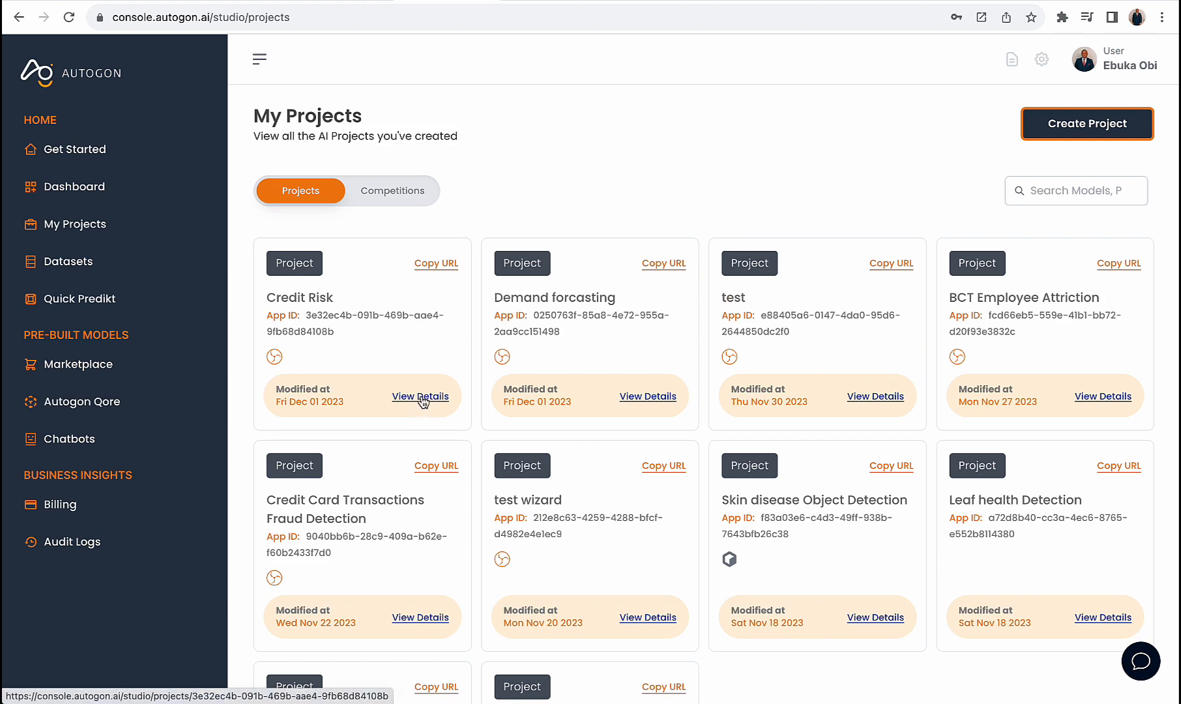
pyautogui.click(421, 397)
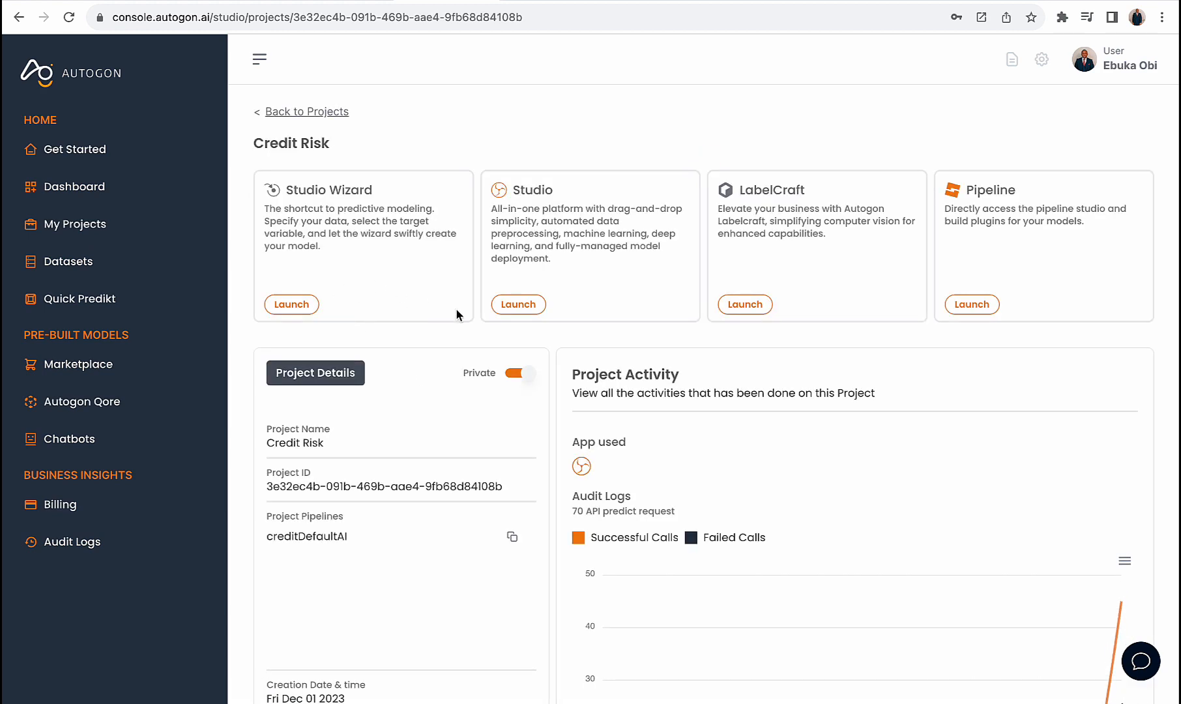
pyautogui.click(293, 306)
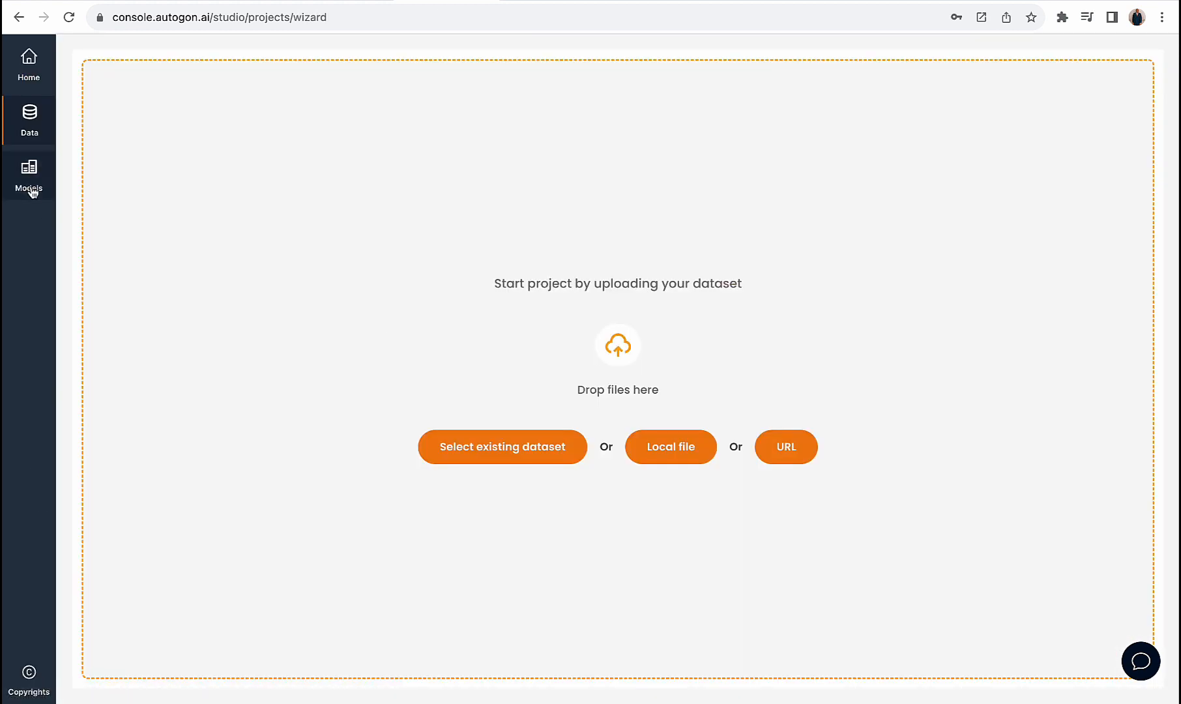
pyautogui.click(38, 189)
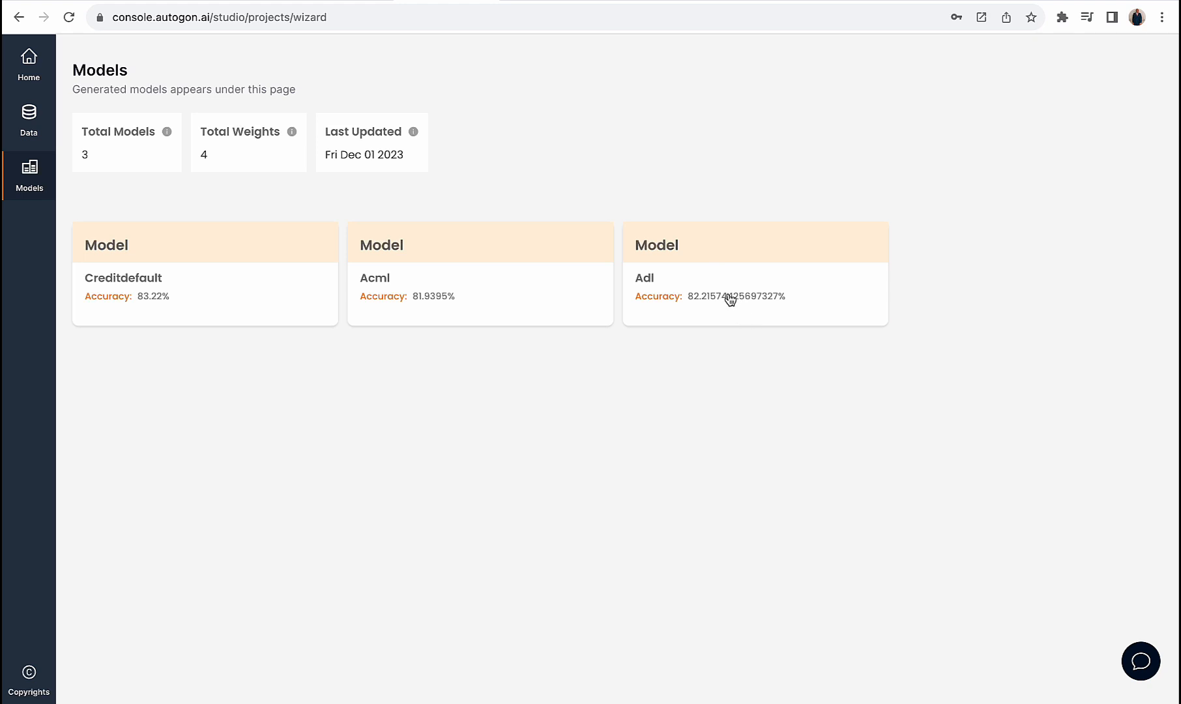
# - Return to the Credit Risk block editor and collapse the outputs of Auto Deep Learning Evaluate
pyautogui.click(359, 1)
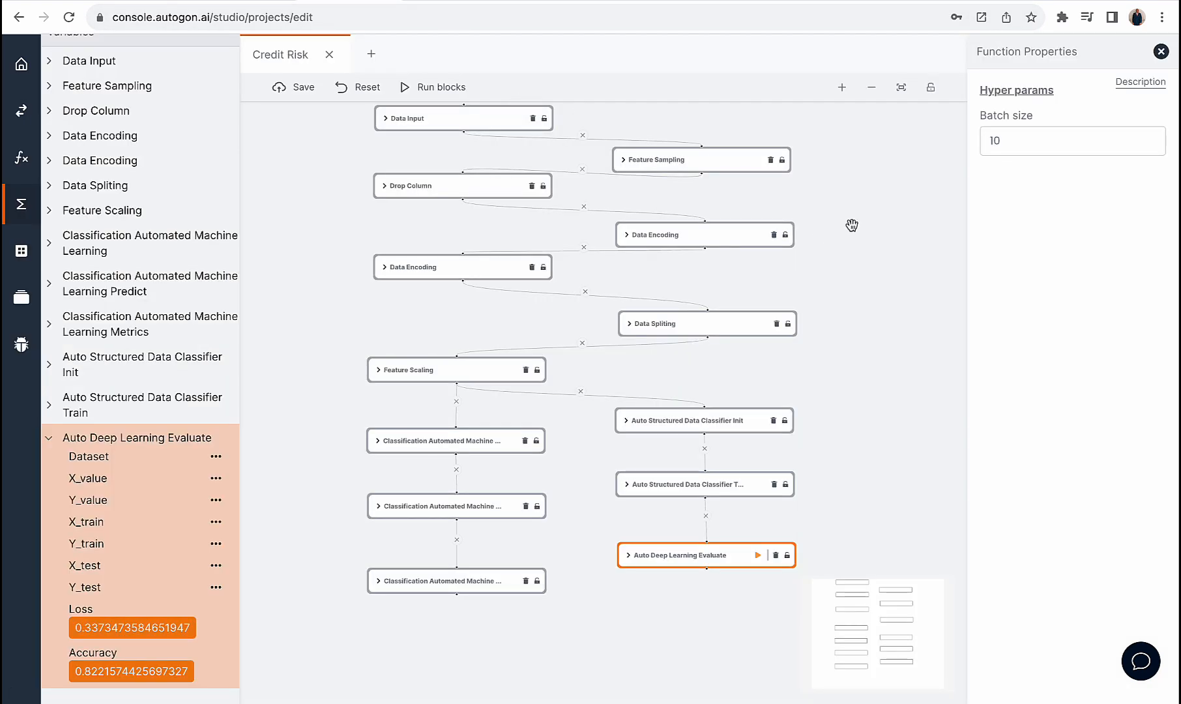
pyautogui.moveTo(853, 225); pyautogui.dragTo(852, 245)
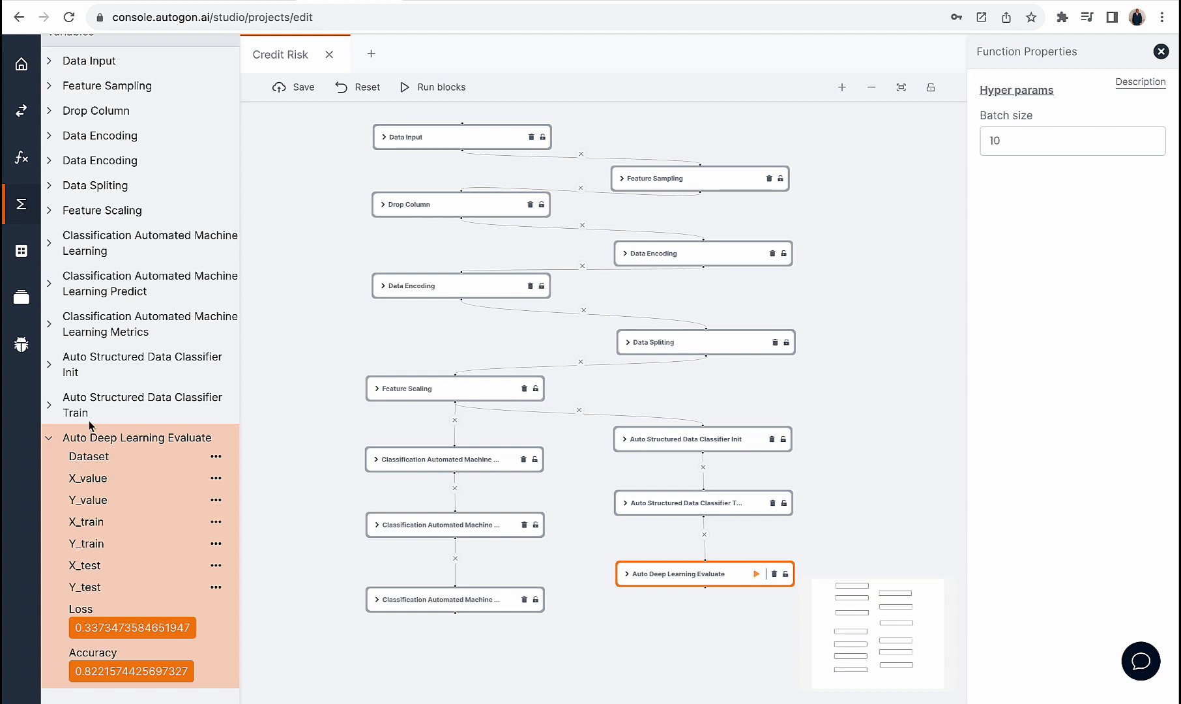
pyautogui.click(52, 441)
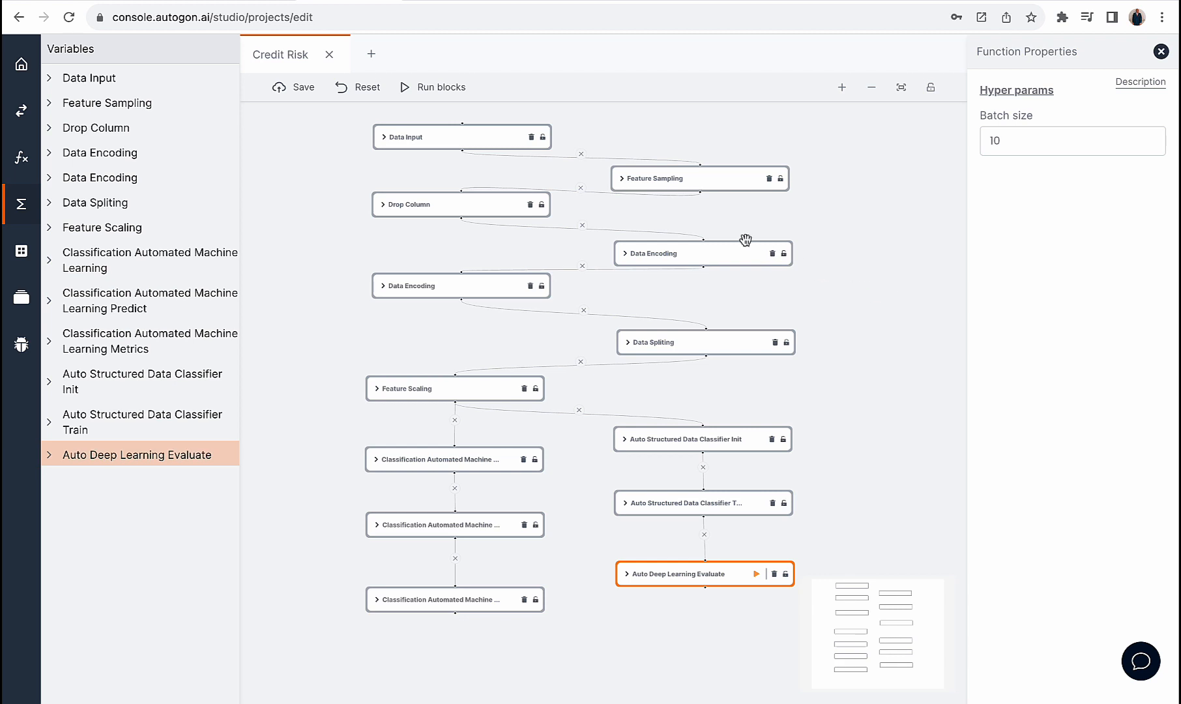
# - Review the properties of the Feature Sampling, Drop Column, both Data Encoding and Feature Scaling blocks
pyautogui.click(680, 179)
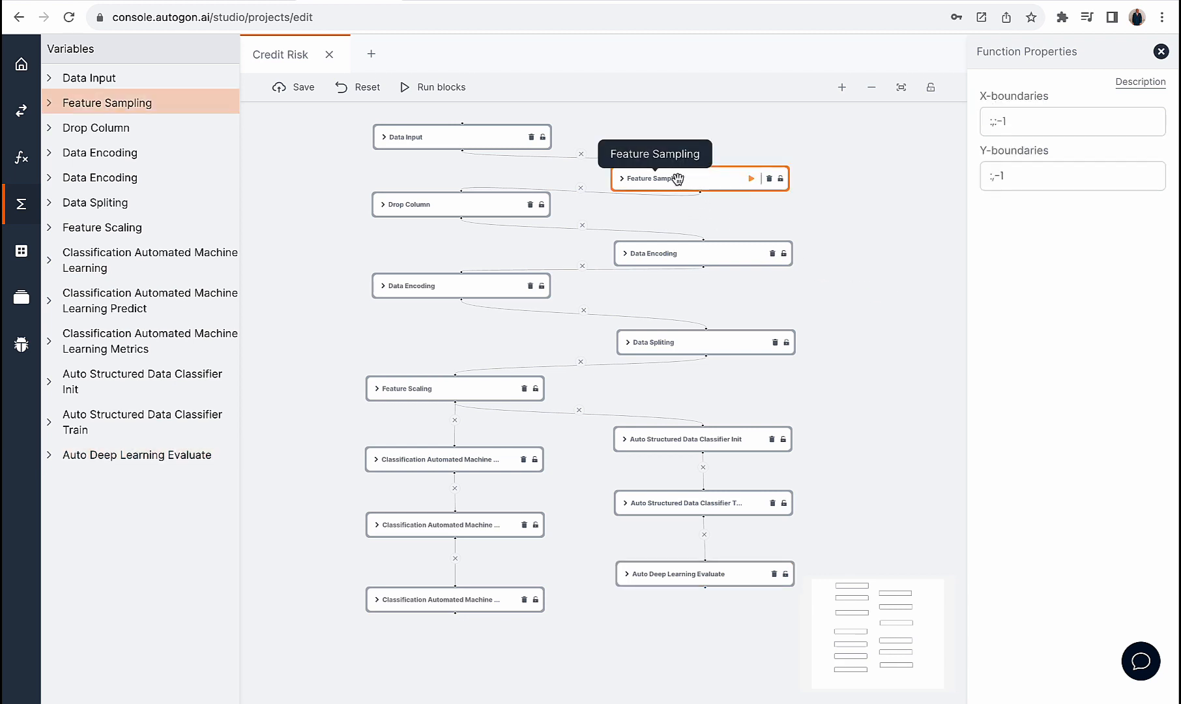
pyautogui.click(460, 204)
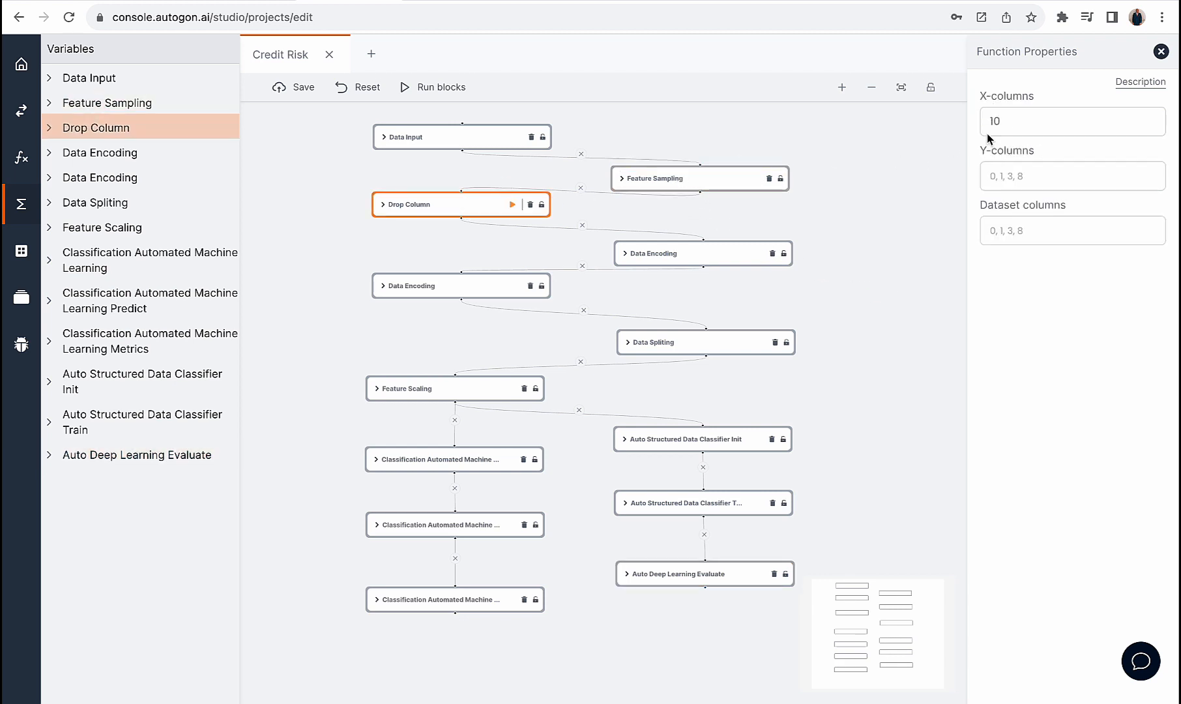
pyautogui.moveTo(1028, 122); pyautogui.dragTo(965, 120)
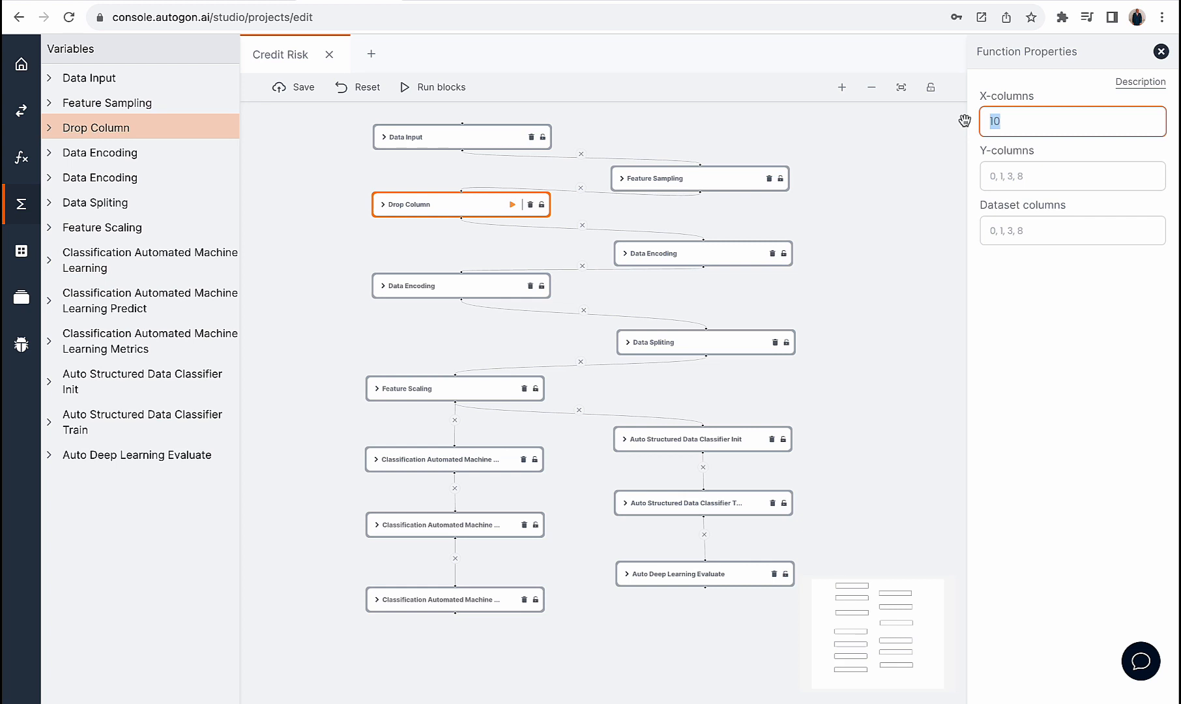
pyautogui.click(678, 253)
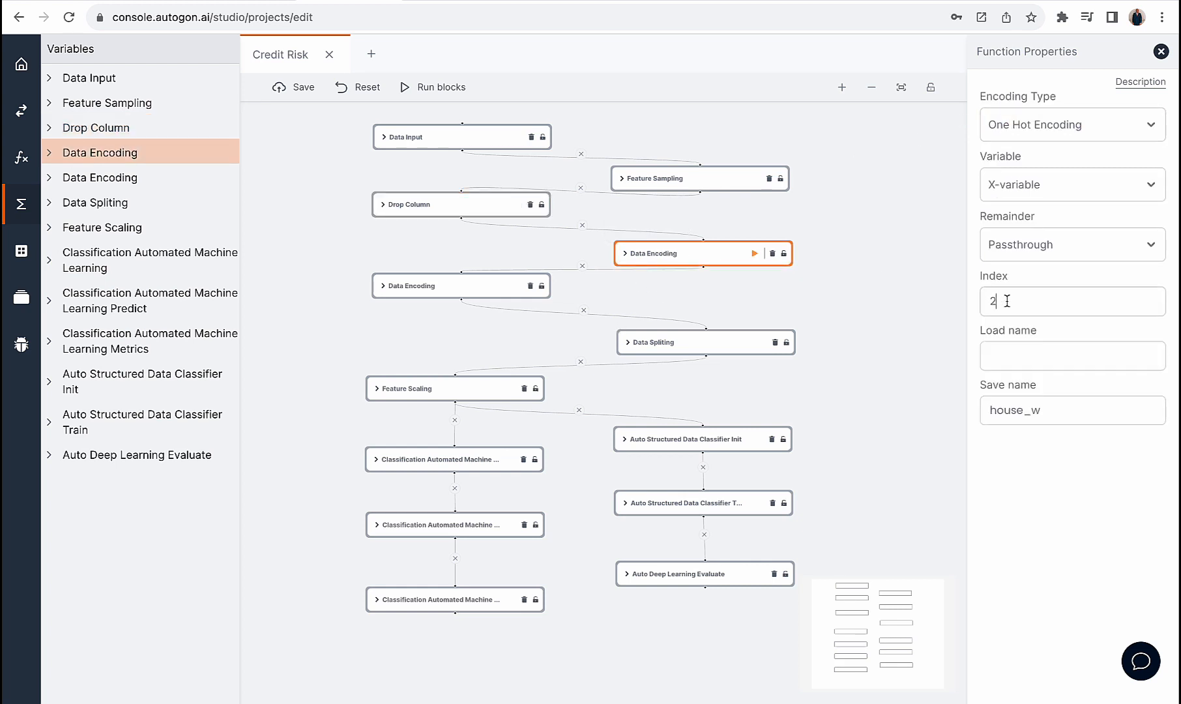
pyautogui.moveTo(1007, 300); pyautogui.dragTo(965, 301)
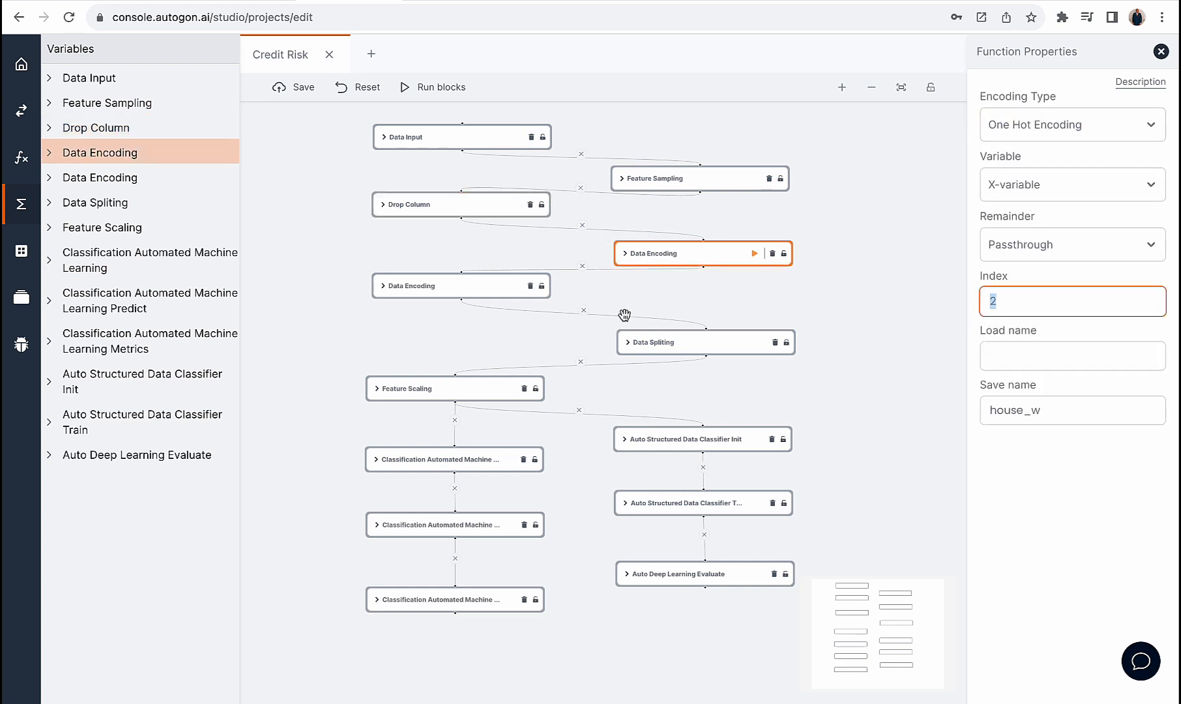
pyautogui.click(467, 290)
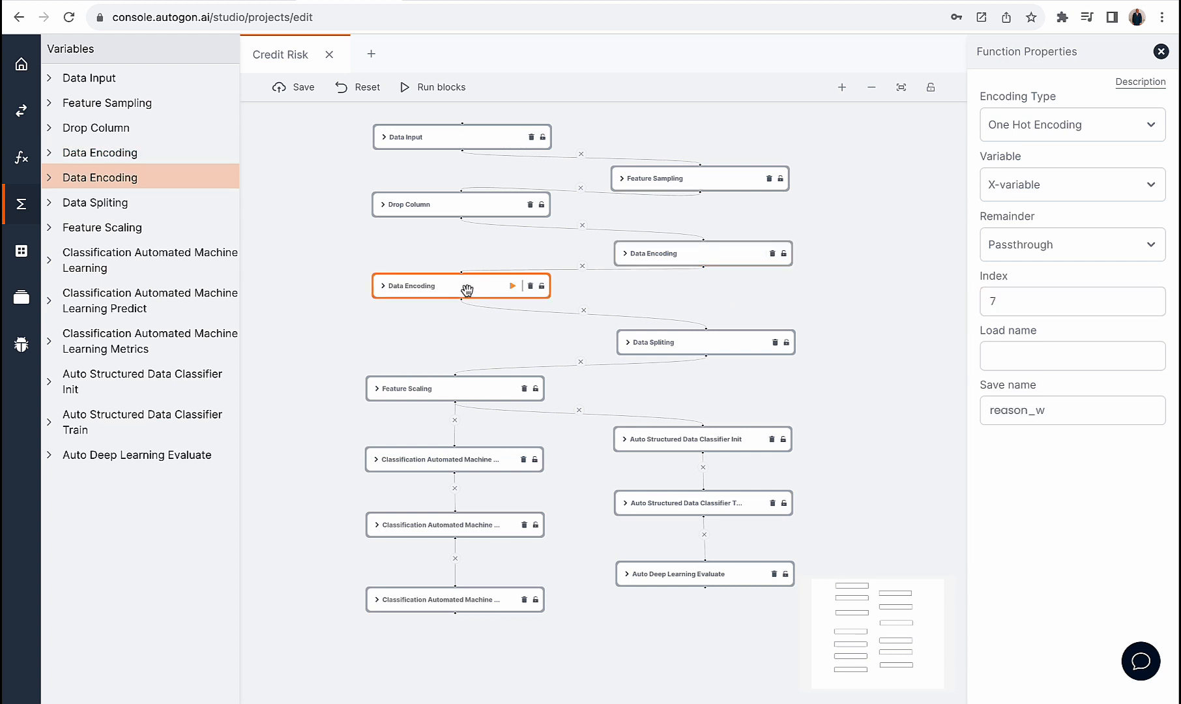
pyautogui.click(466, 390)
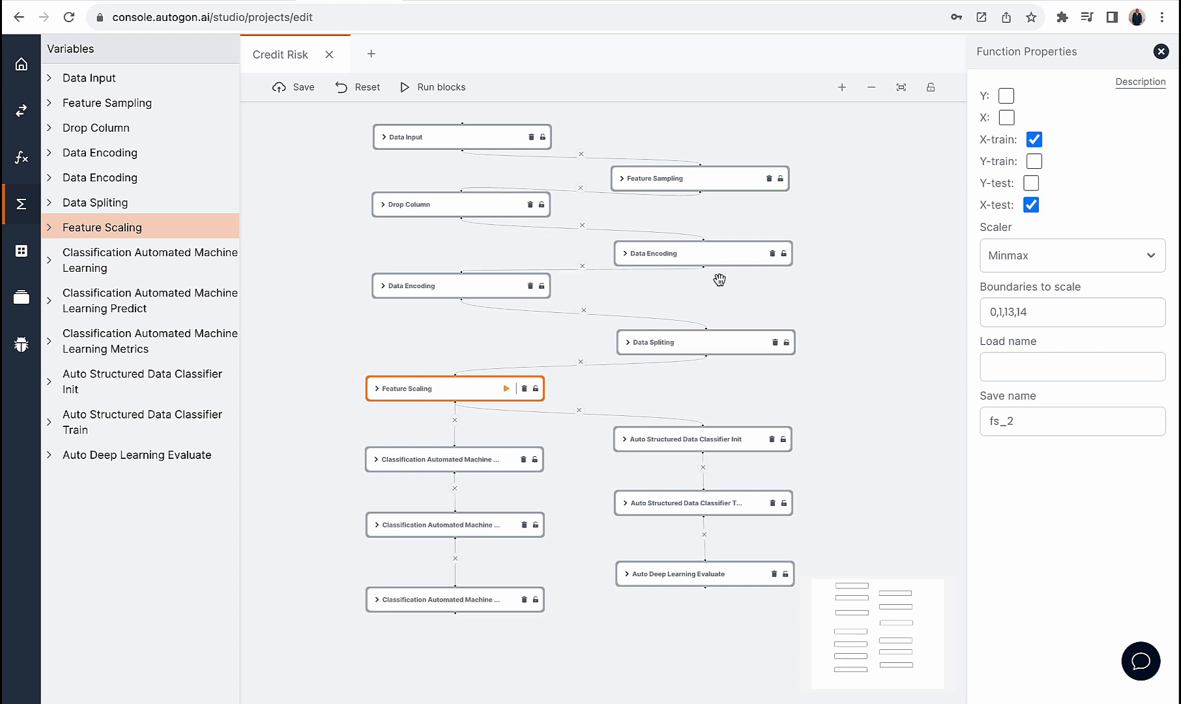
# - Open the project editor's address in a new browser tab and fit the whole block diagram in view
pyautogui.click(374, 17)
pyautogui.hotkey('ctrl', 'c')
pyautogui.moveTo(375, 0)
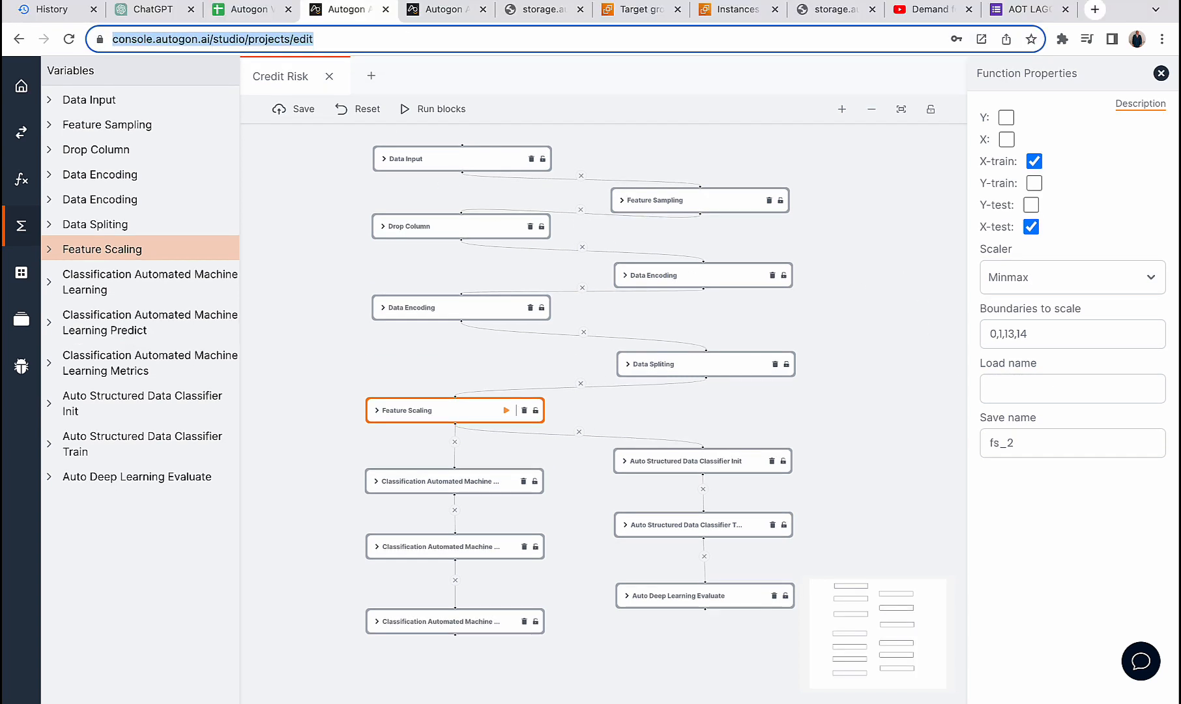
pyautogui.hotkey('ctrl', 't')
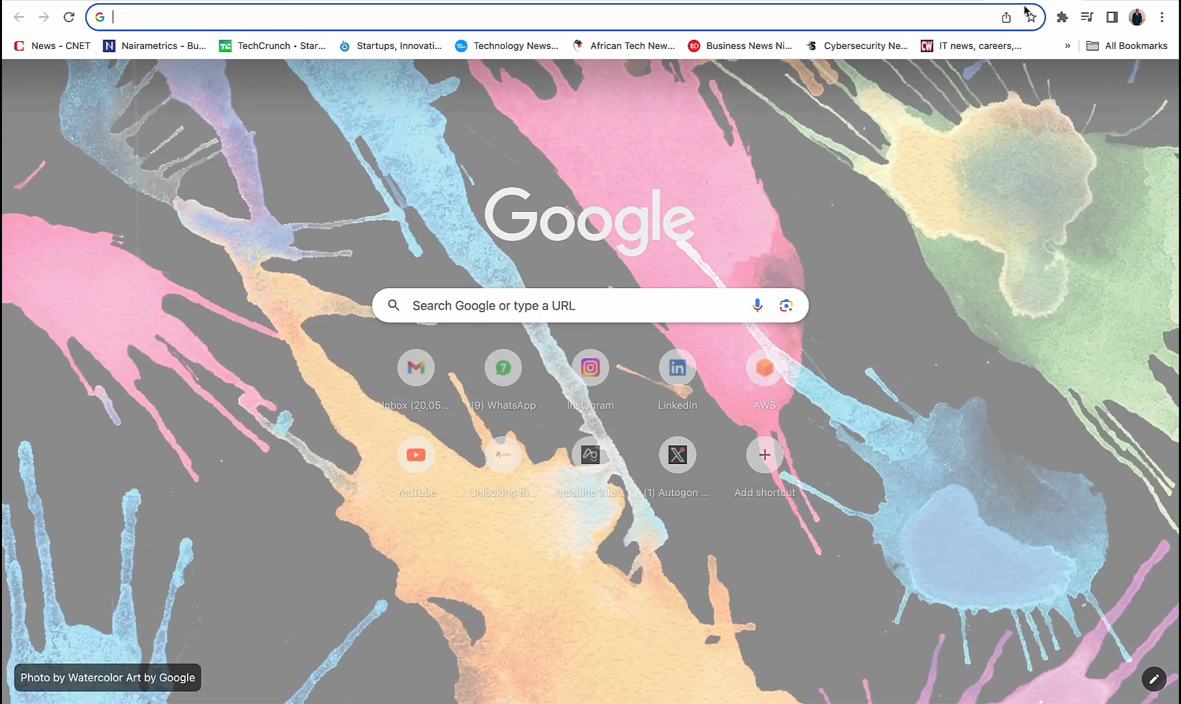
pyautogui.click(435, 10)
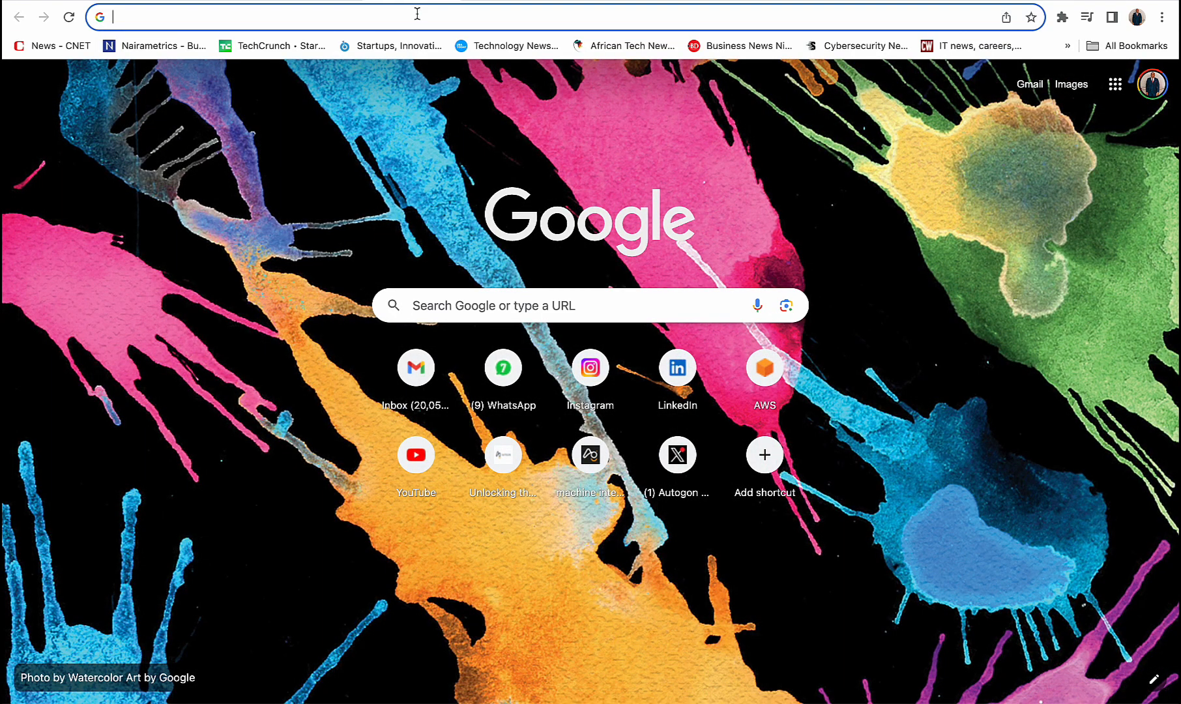
pyautogui.hotkey('ctrl', 'v')
pyautogui.press('Return')
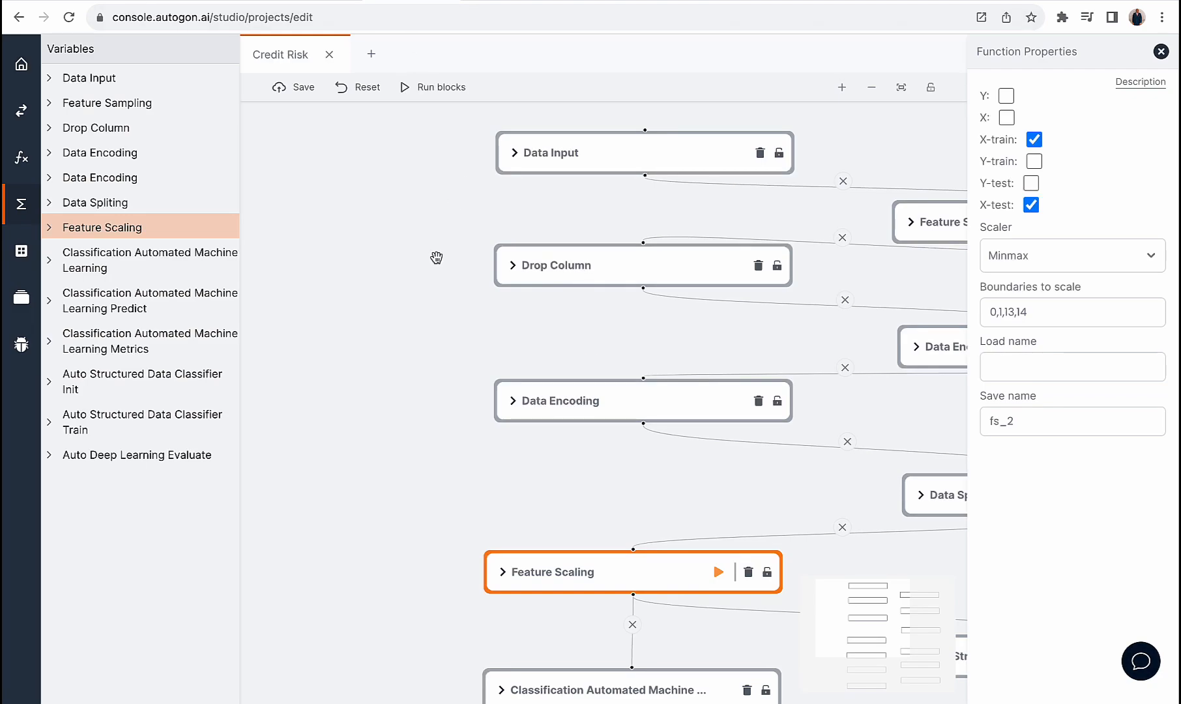
pyautogui.scroll(-3, 436, 258)
pyautogui.scroll(-1, 419, 268)
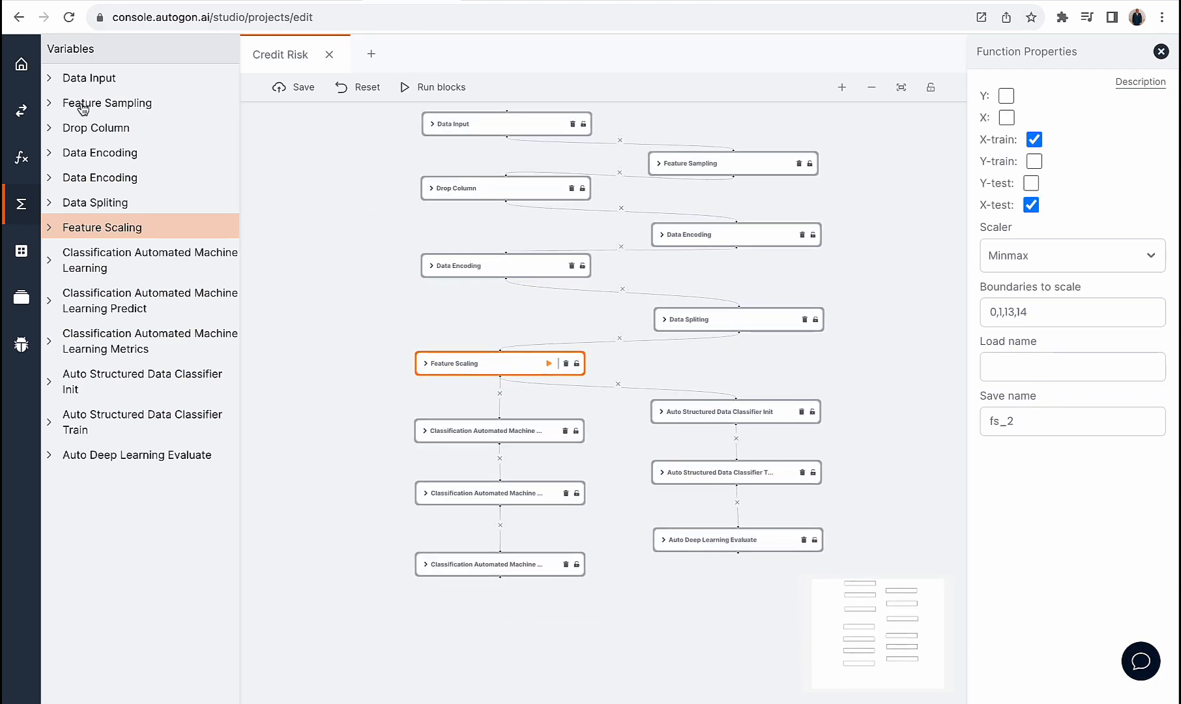
# - Add a new pipeline to the Credit Risk project alongside its existing function canvas
pyautogui.click(21, 111)
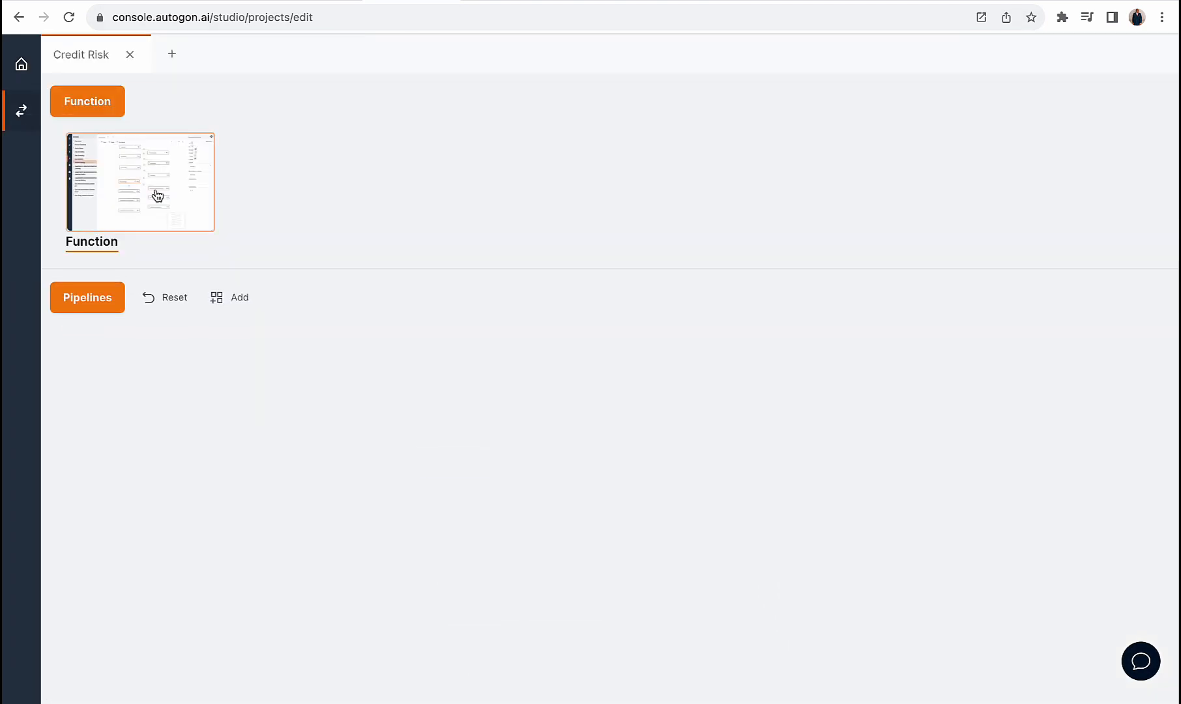
pyautogui.click(85, 163)
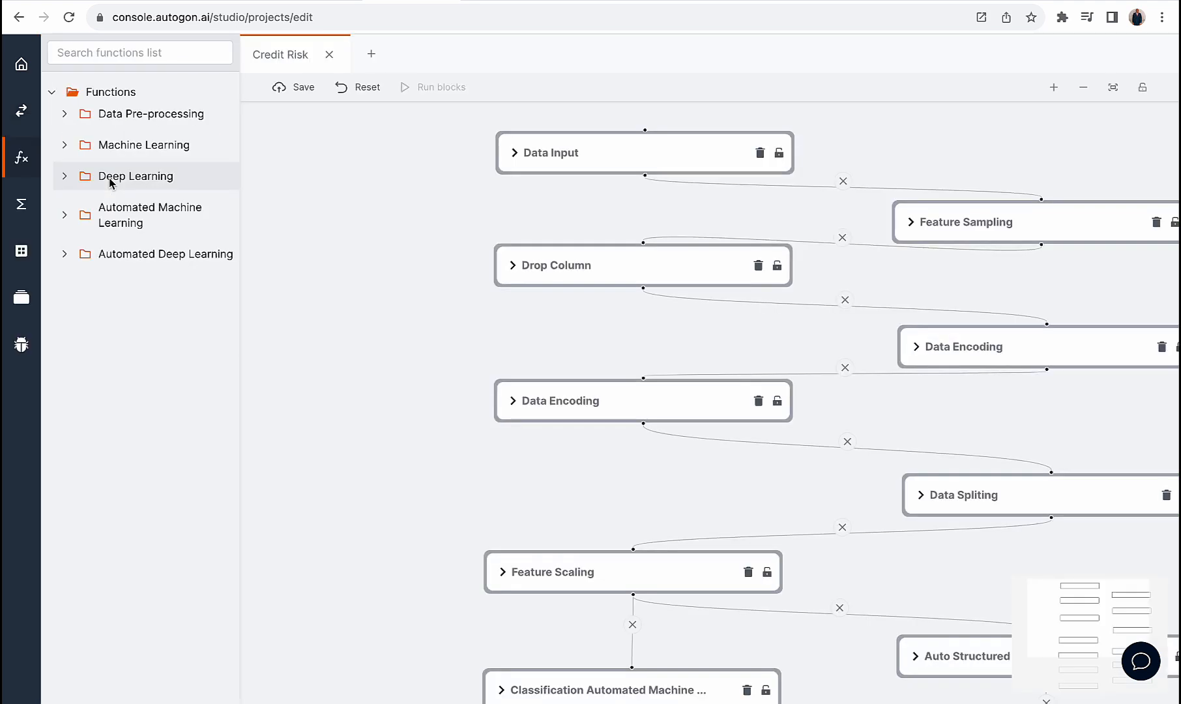
pyautogui.click(22, 112)
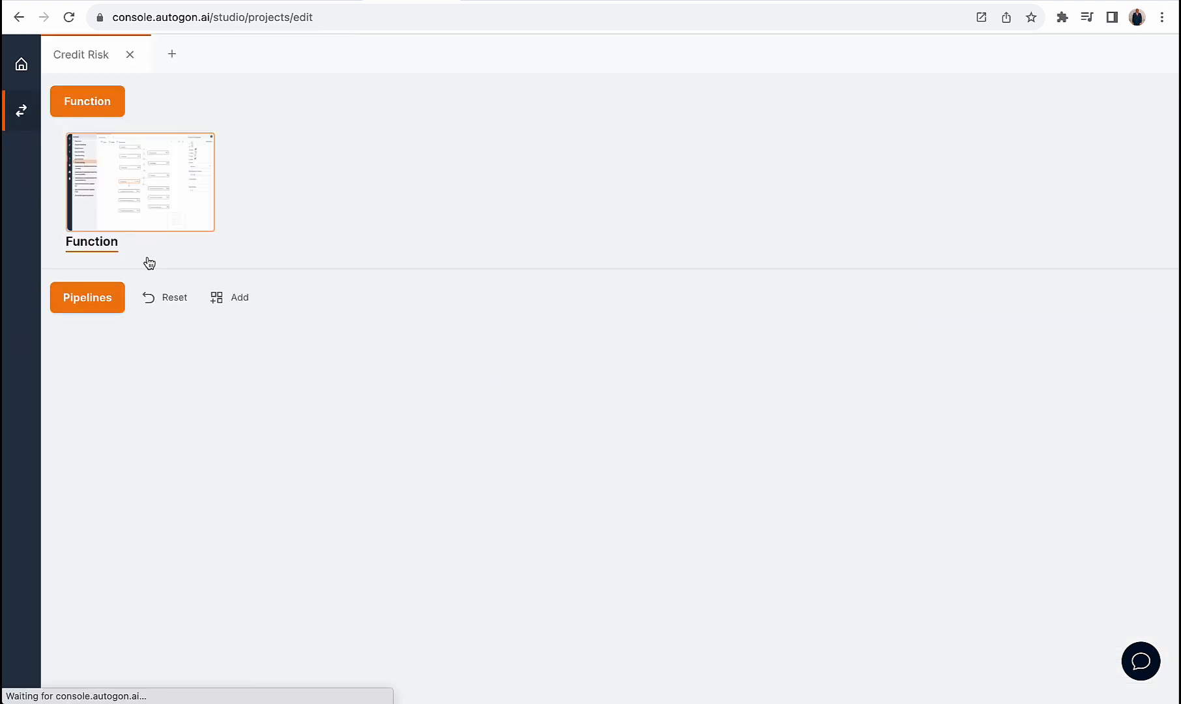
pyautogui.click(232, 297)
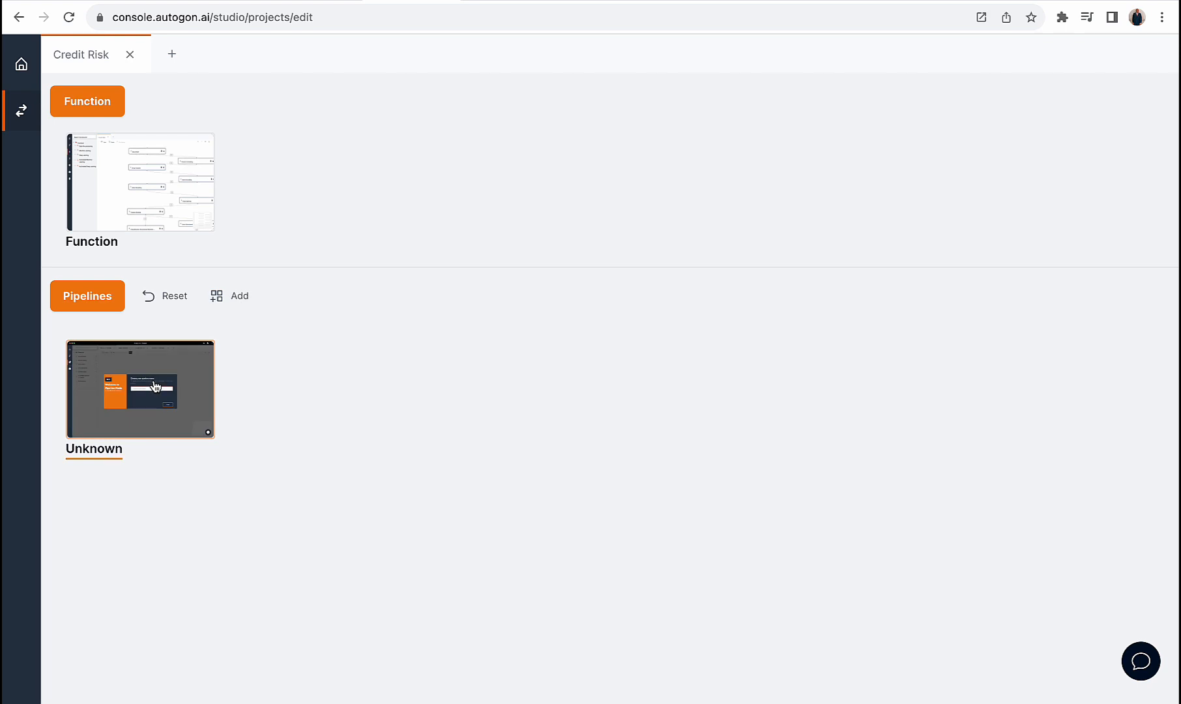
# - Open the new unnamed pipeline and save it under the name studio_pipeline
pyautogui.click(157, 386)
pyautogui.click(515, 352)
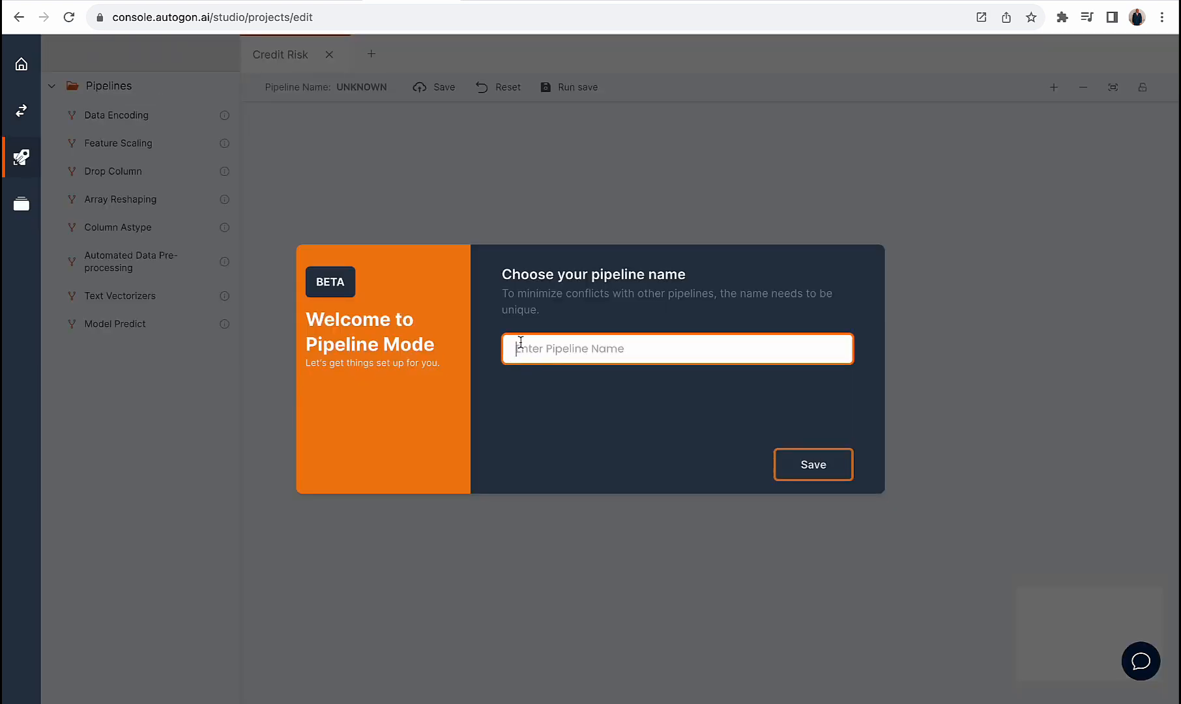
pyautogui.write('studio_pipeline')
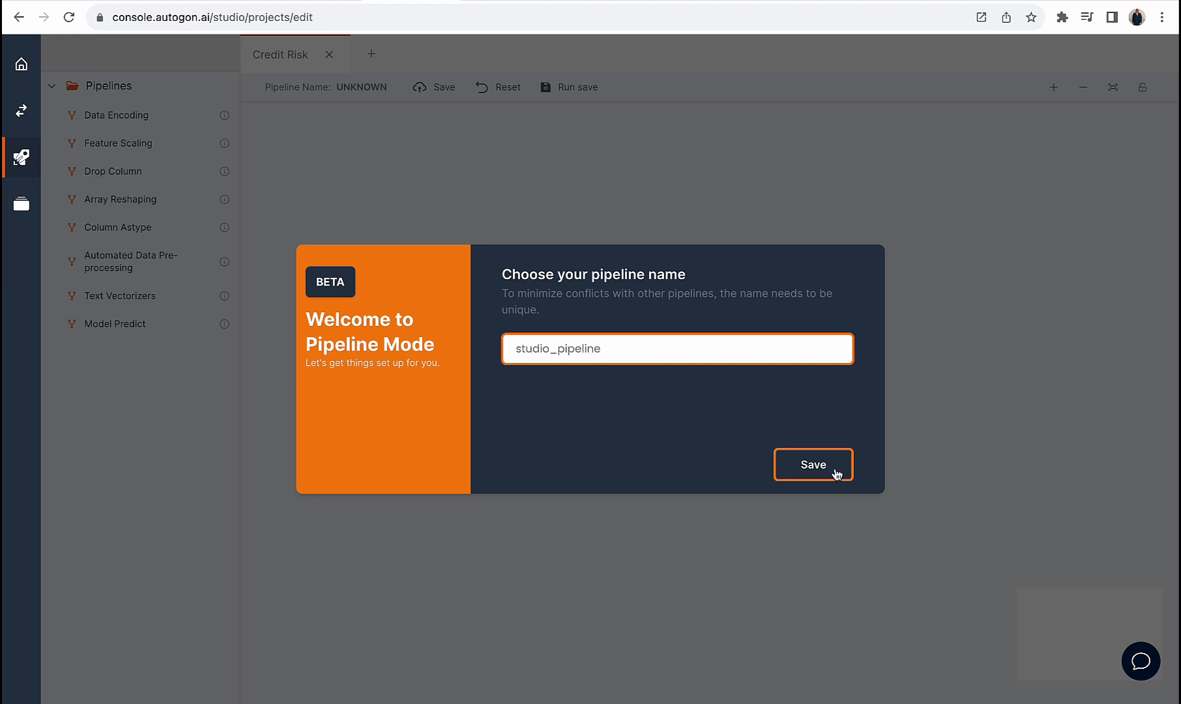
pyautogui.click(837, 474)
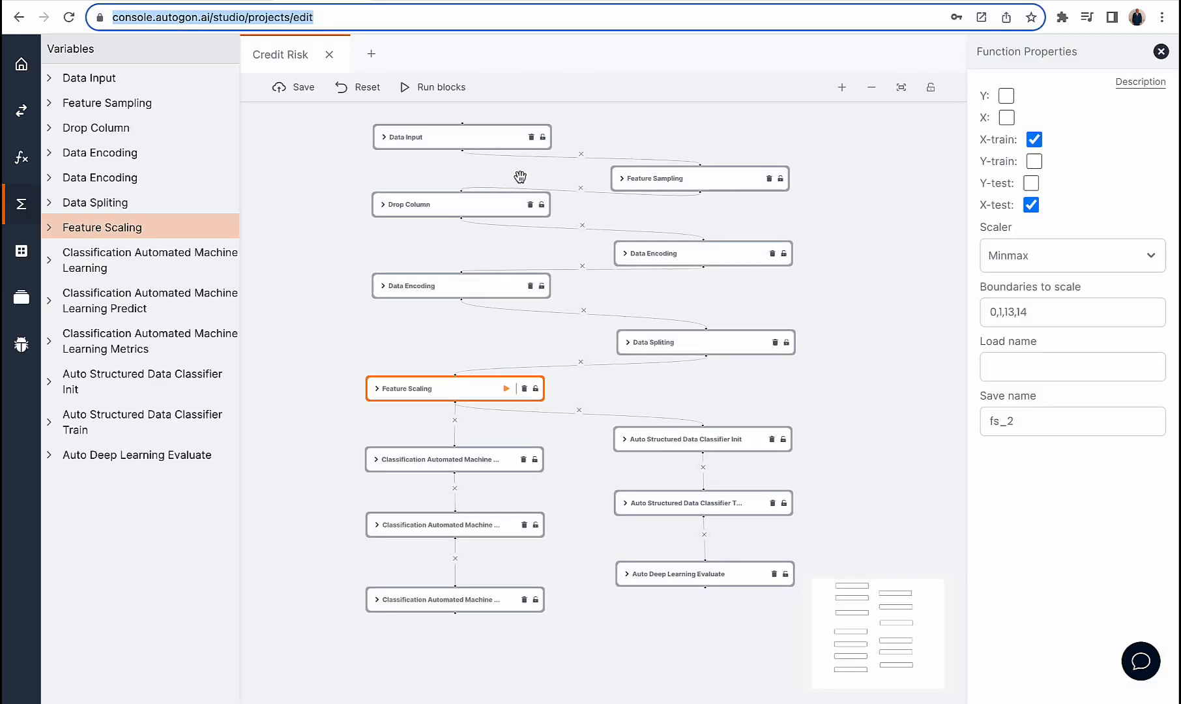
# - Check Feature Sampling and Drop Column on the function canvas and add a Drop Column block for column 10 to the pipeline
pyautogui.click(665, 184)
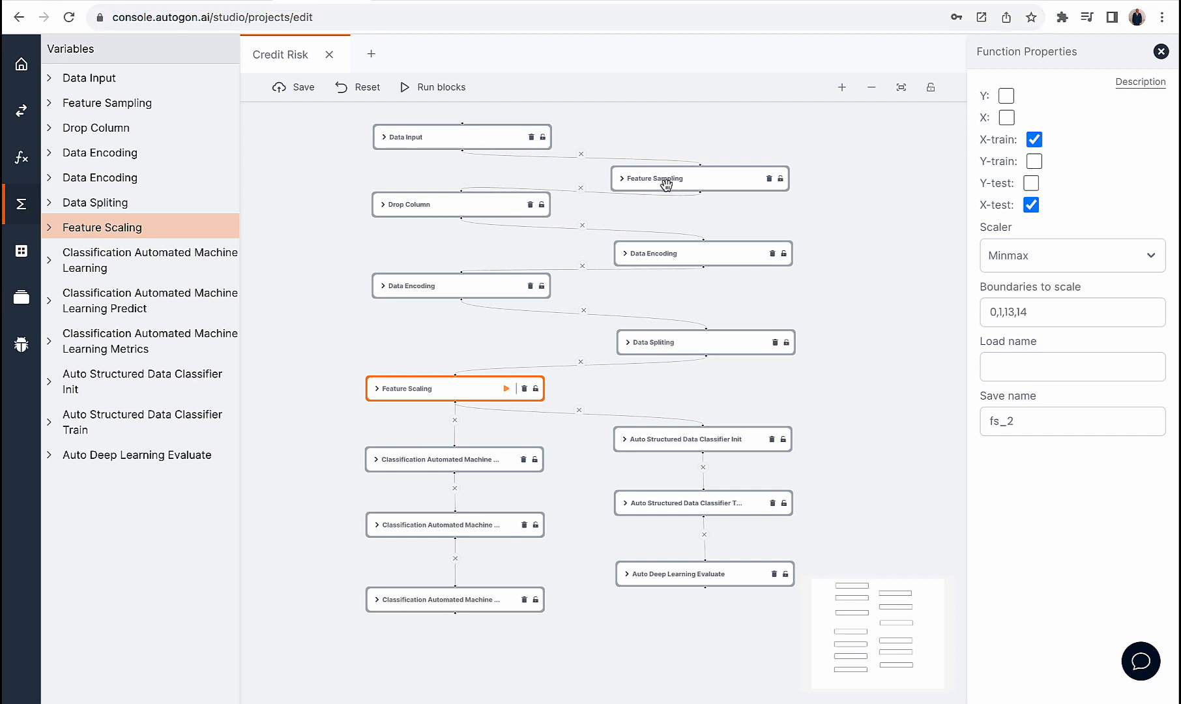
pyautogui.click(665, 184)
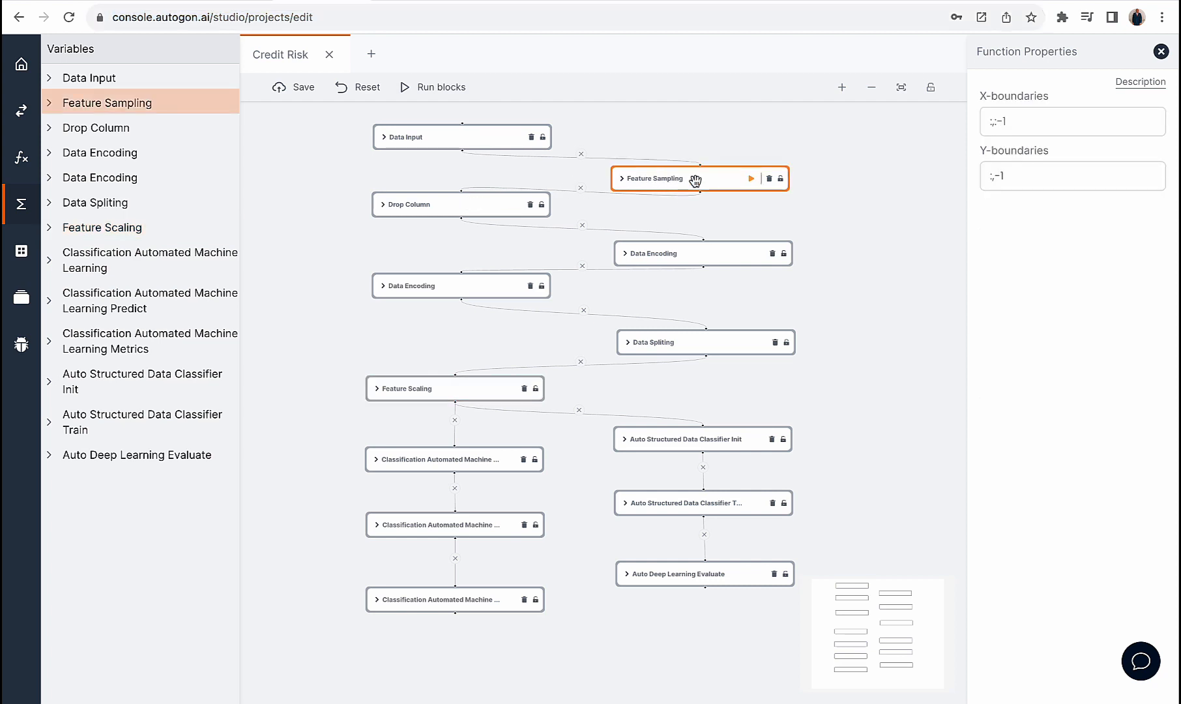
pyautogui.click(440, 206)
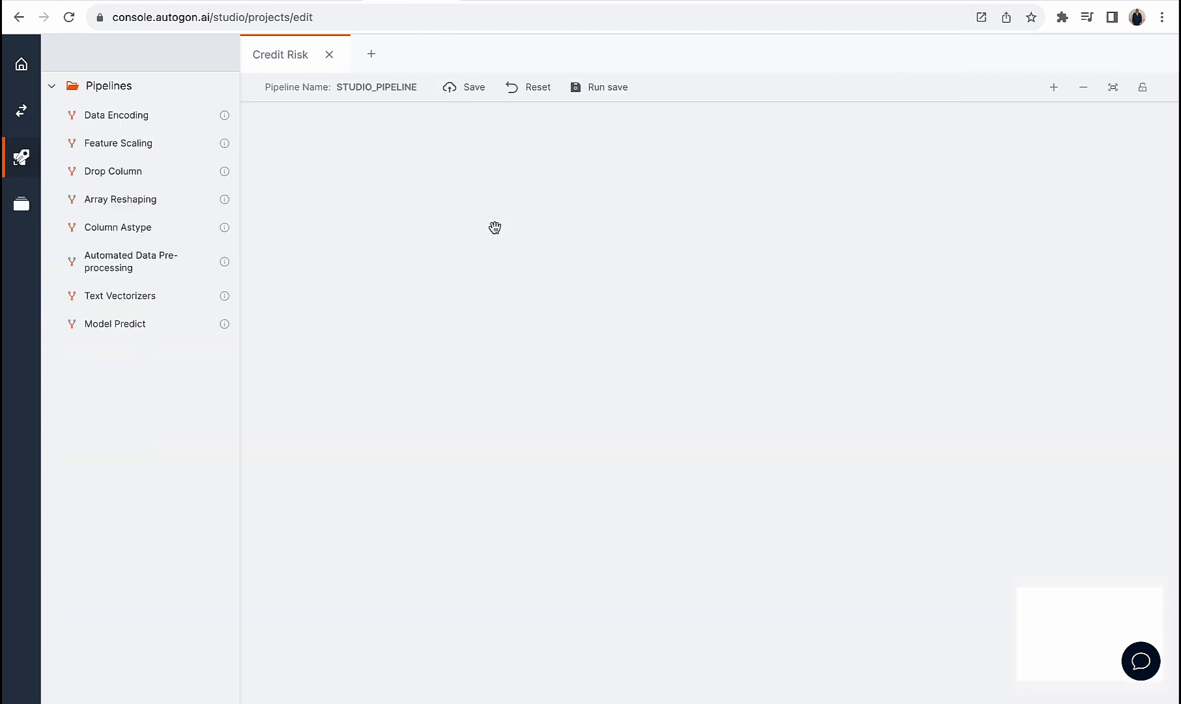
pyautogui.moveTo(127, 168); pyautogui.dragTo(613, 163)
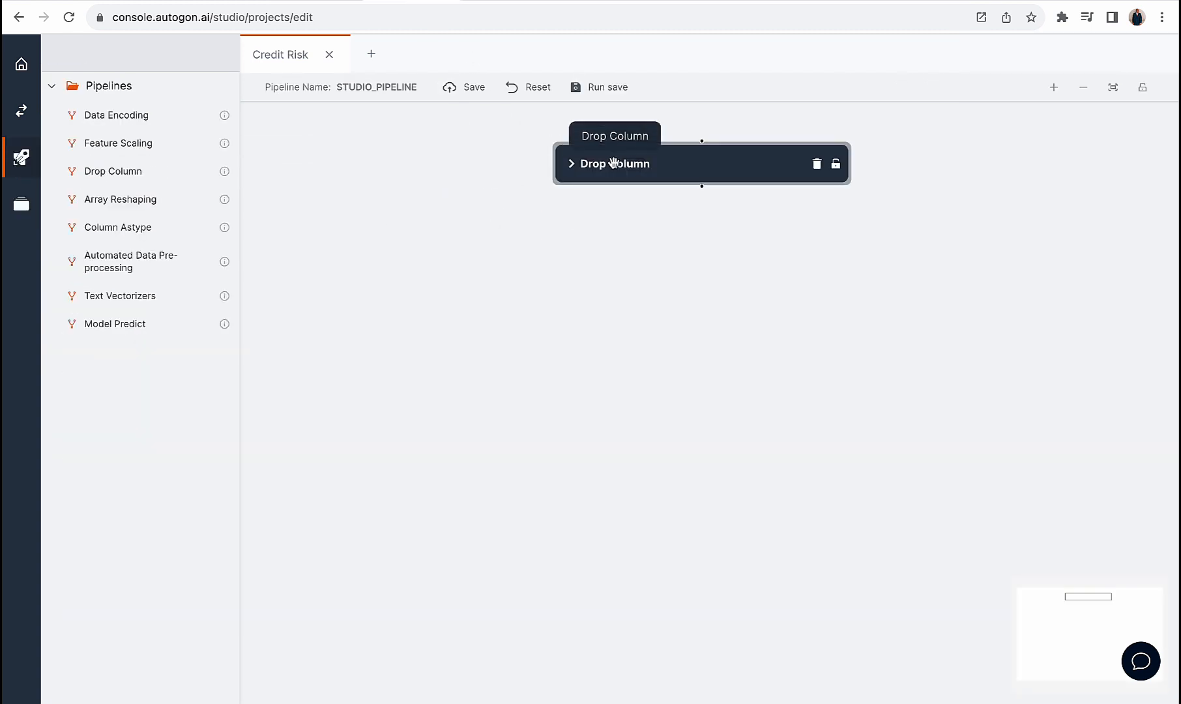
pyautogui.click(613, 163)
pyautogui.click(990, 131)
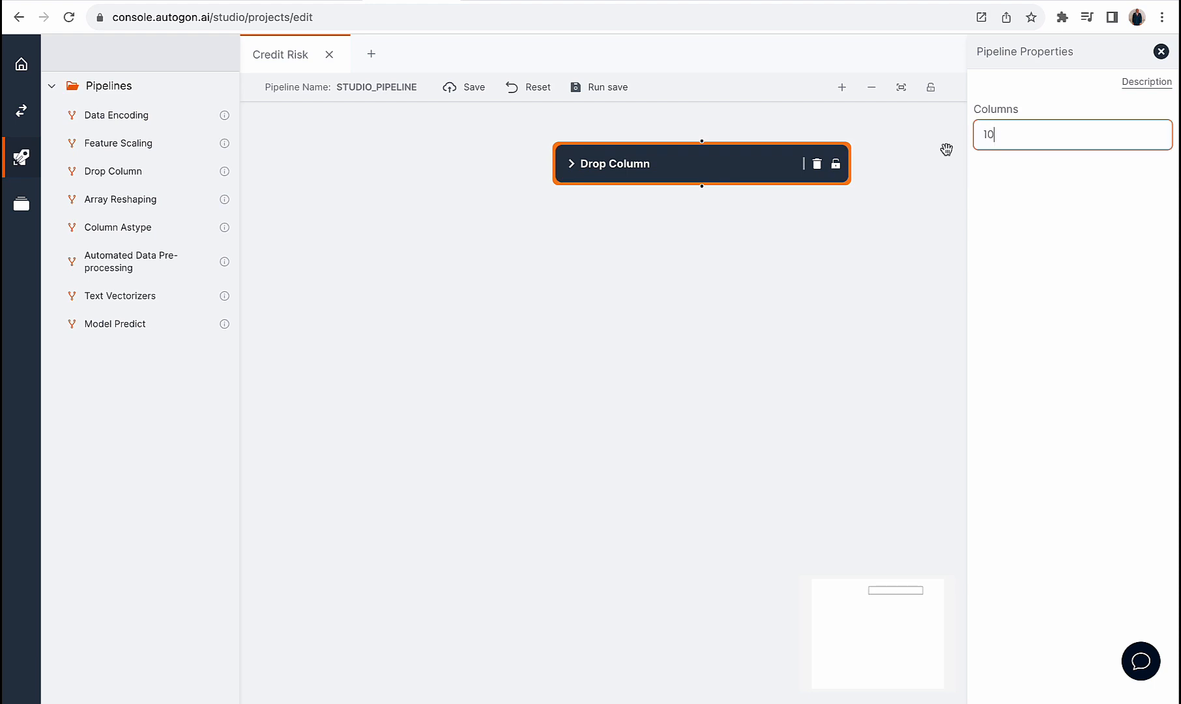
pyautogui.moveTo(688, 161); pyautogui.dragTo(563, 162)
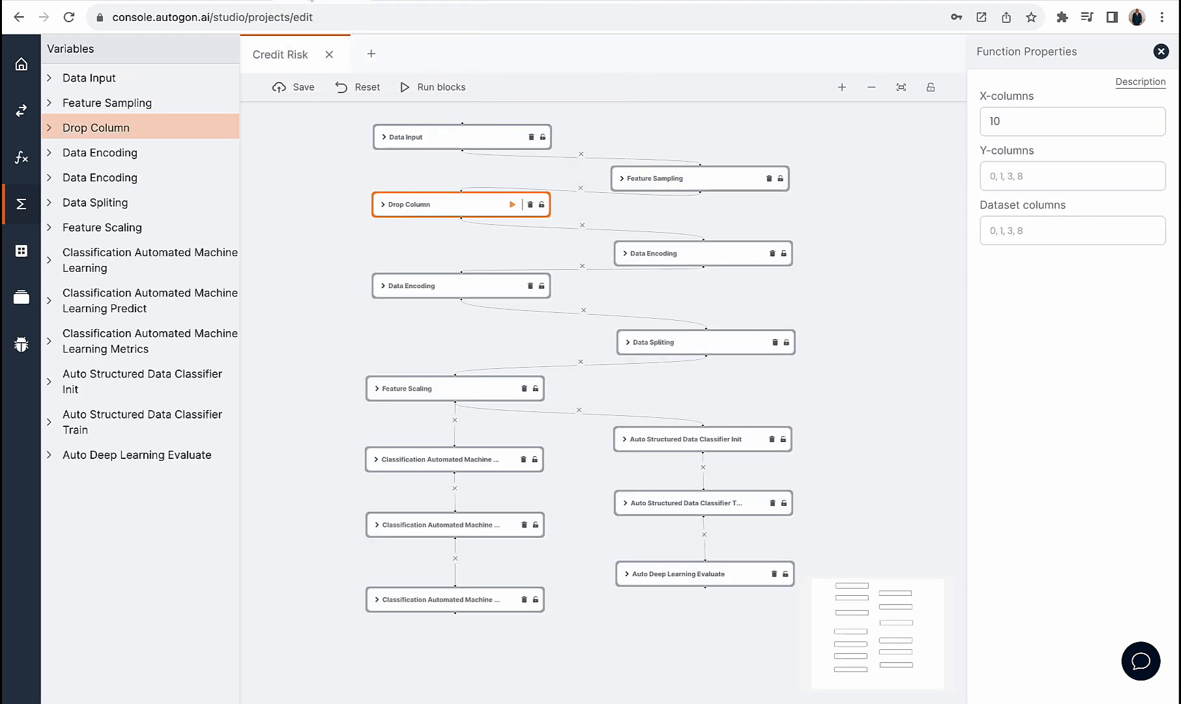
# - Connect a Data Encoding block after Drop Column, matching the function's first encoding with index 2 and weight $ENC_house_w
pyautogui.click(668, 253)
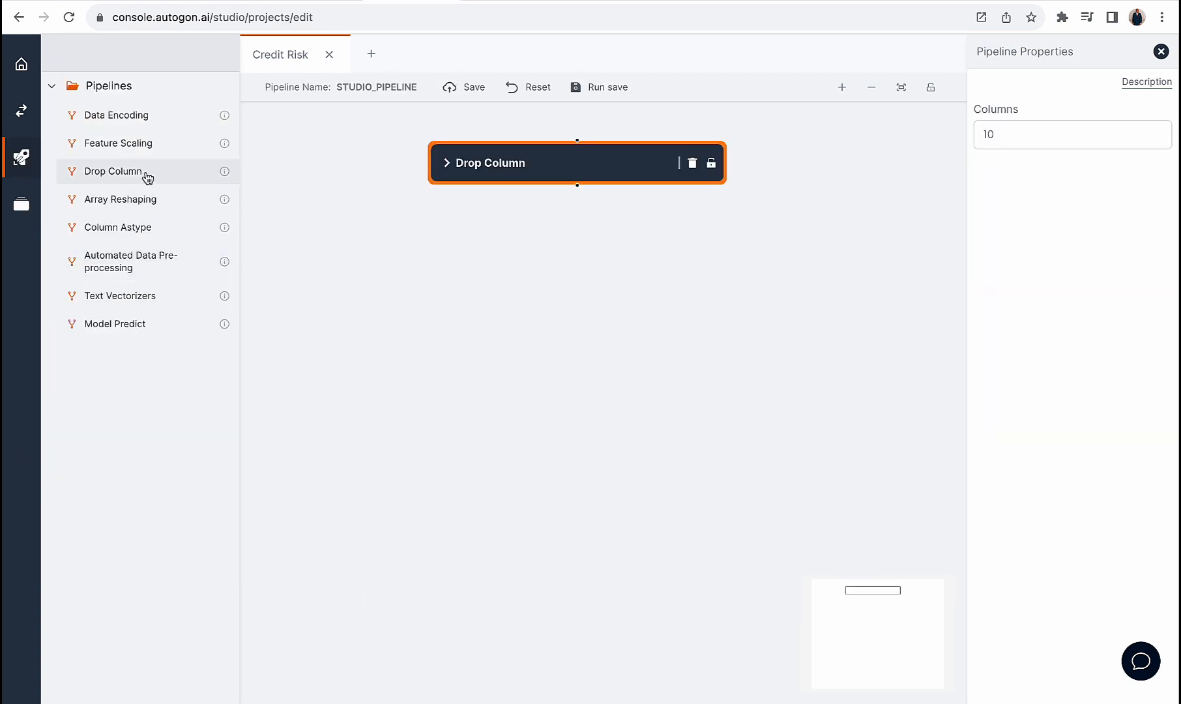
pyautogui.moveTo(145, 117); pyautogui.dragTo(633, 236)
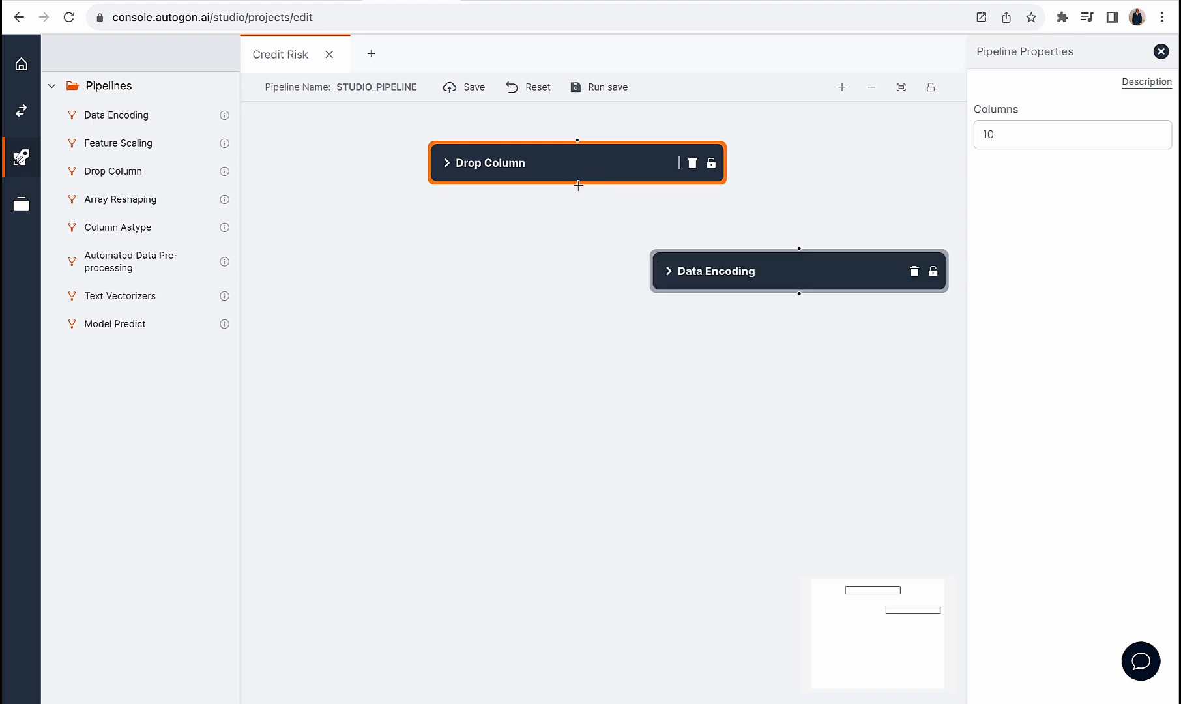
pyautogui.moveTo(576, 186); pyautogui.dragTo(680, 254)
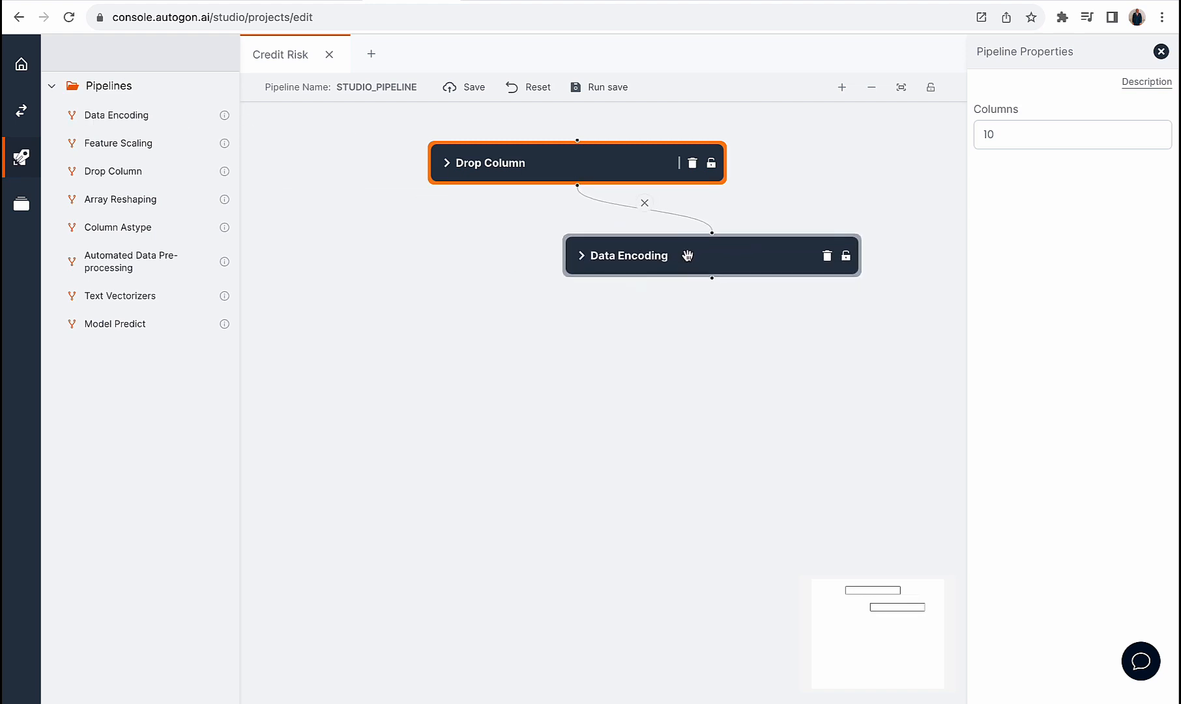
pyautogui.click(1058, 132)
pyautogui.write('2')
pyautogui.click(1055, 192)
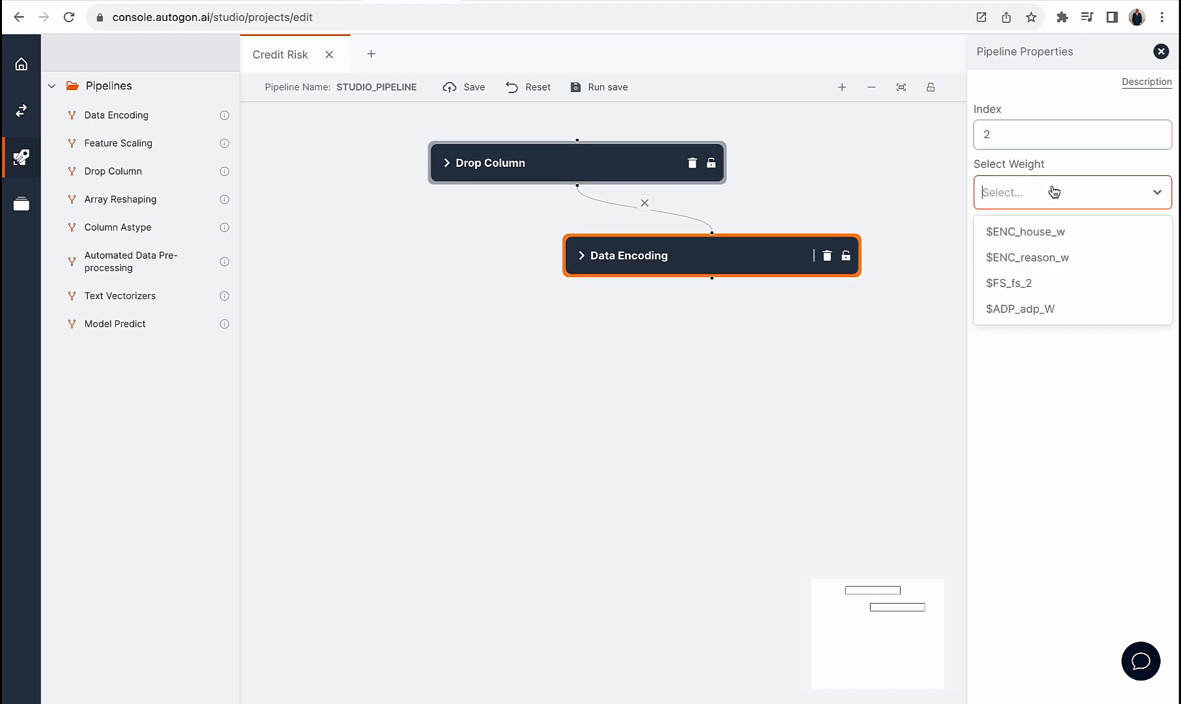
pyautogui.click(1055, 234)
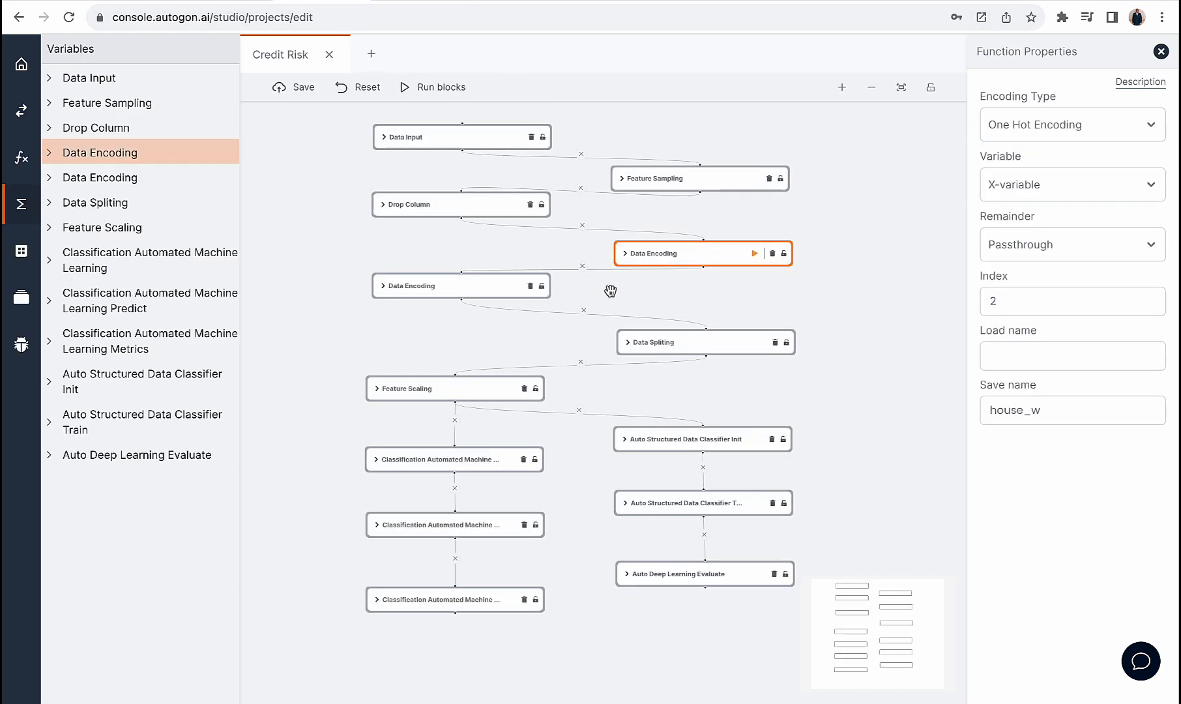
# - Connect a second Data Encoding block after the first, matching the function's second encoding with index 7 and weight $ENC_reason_w
pyautogui.click(464, 287)
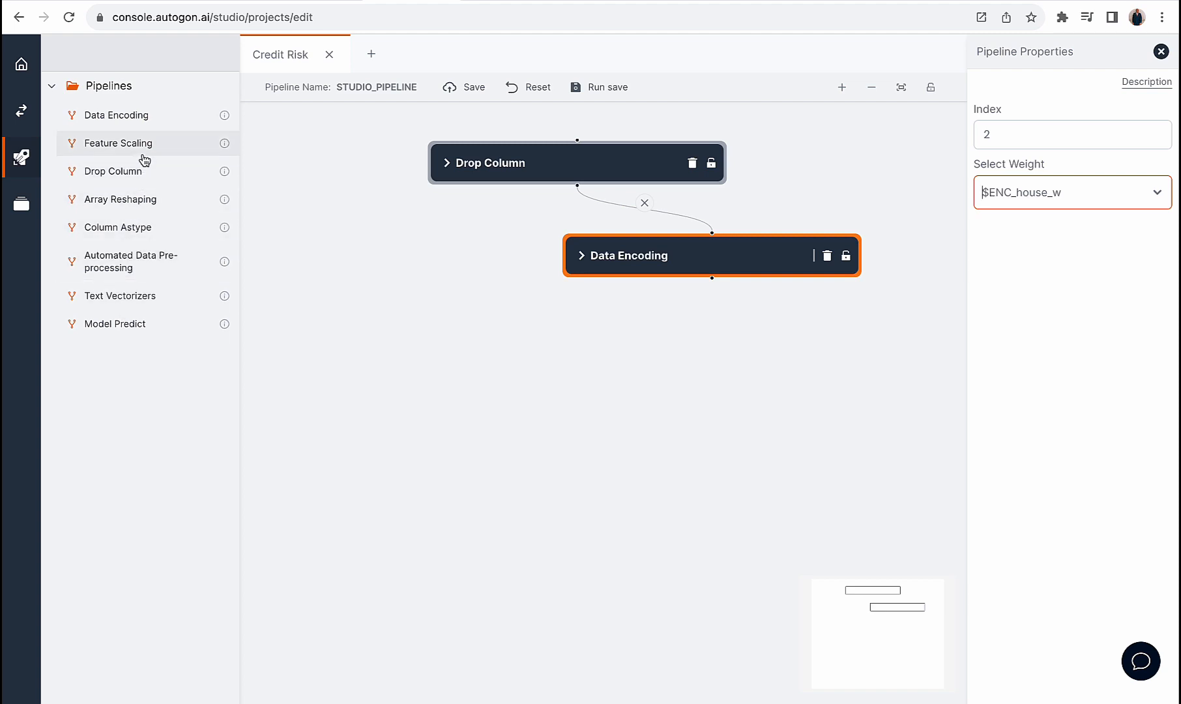
pyautogui.moveTo(117, 115); pyautogui.dragTo(712, 278)
pyautogui.click(586, 346)
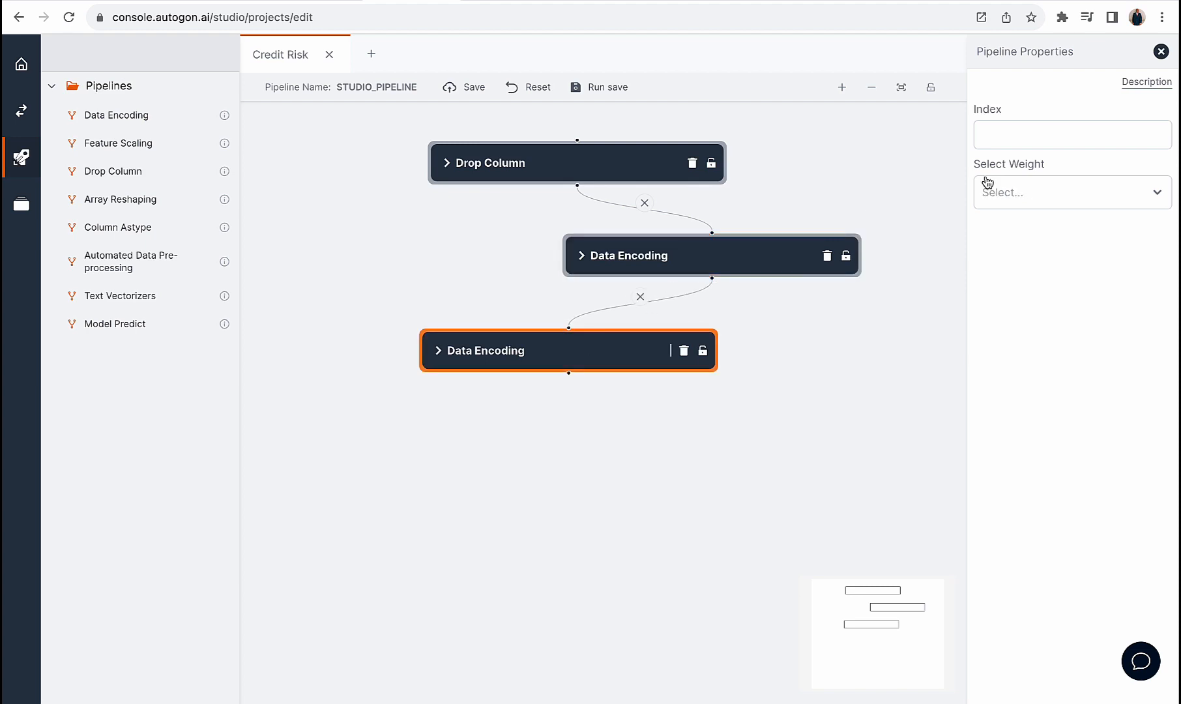
pyautogui.click(999, 142)
pyautogui.click(998, 191)
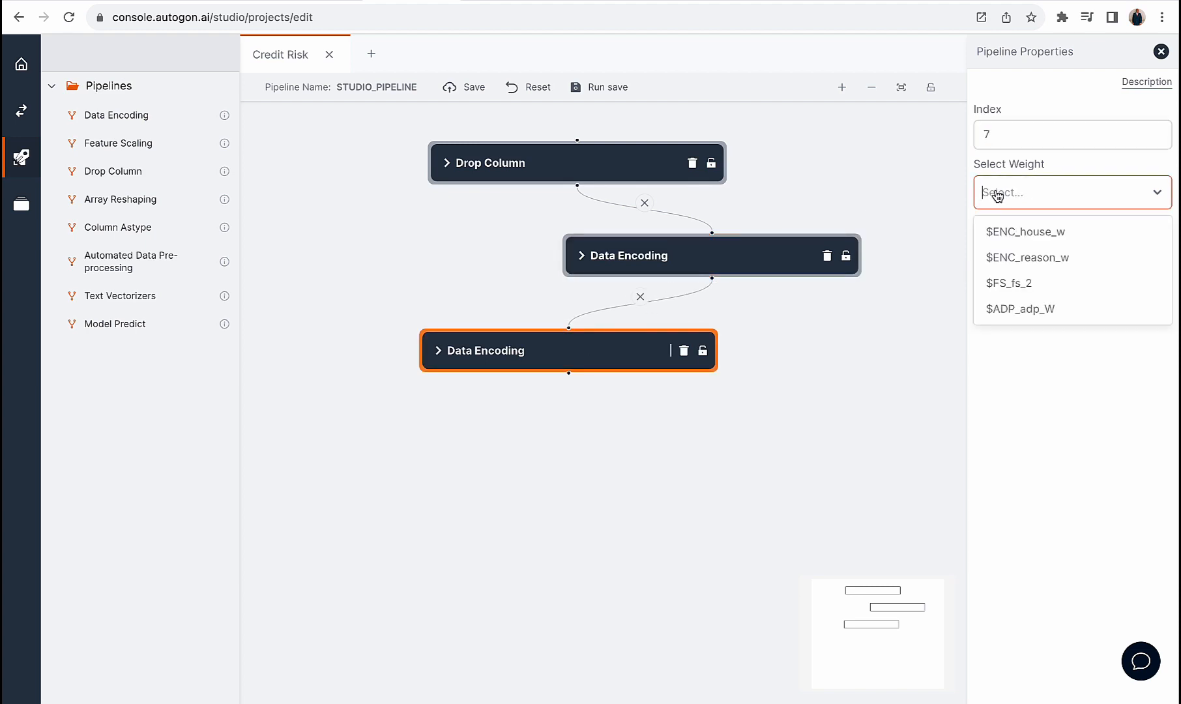
pyautogui.click(1034, 257)
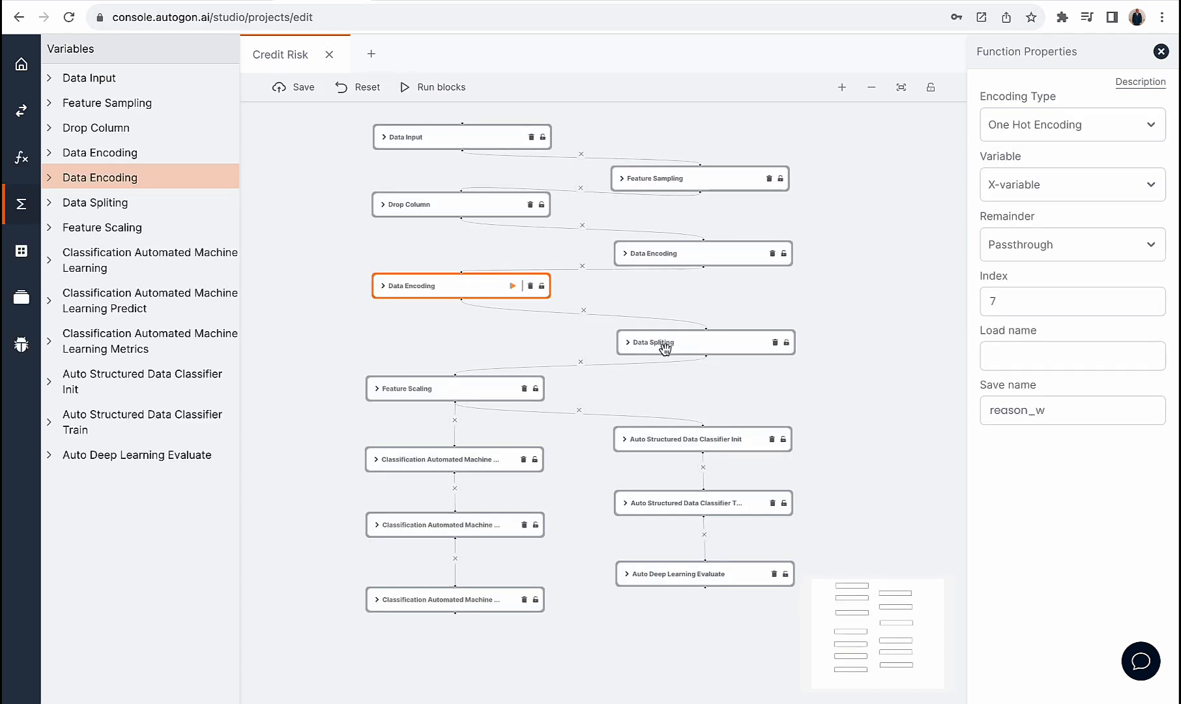
# - Check the function's Data Spliting block and copy the scaling boundaries from its Feature Scaling block
pyautogui.click(669, 345)
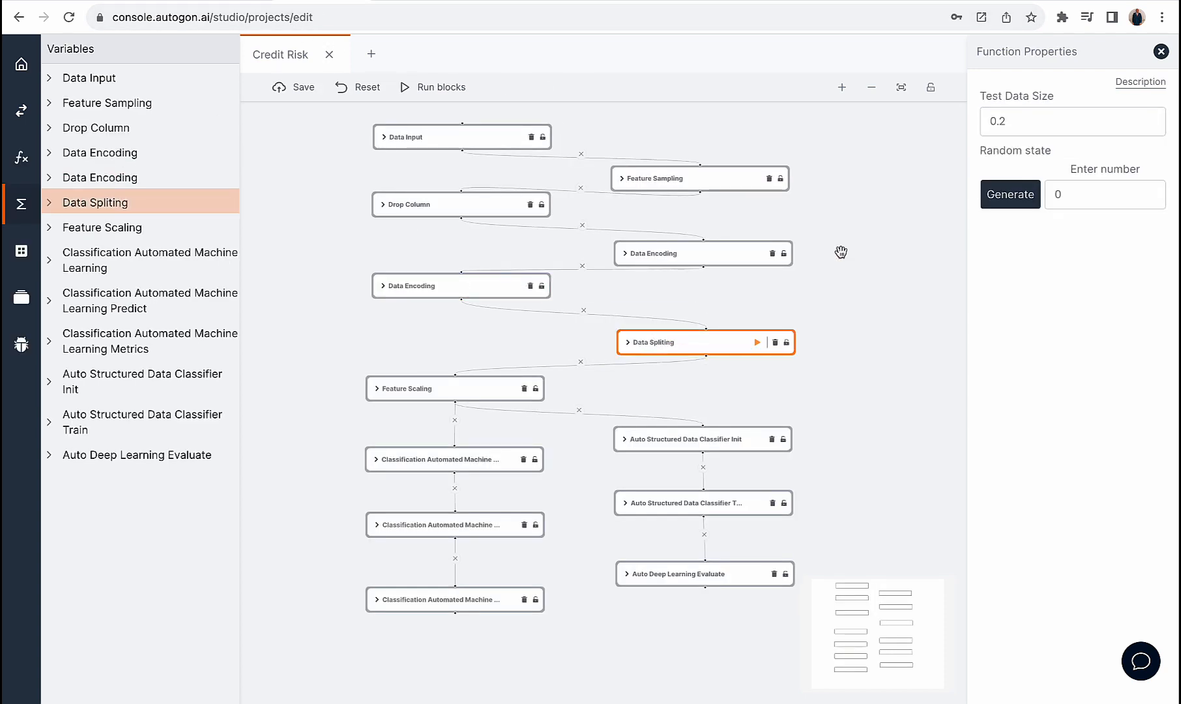
pyautogui.click(430, 389)
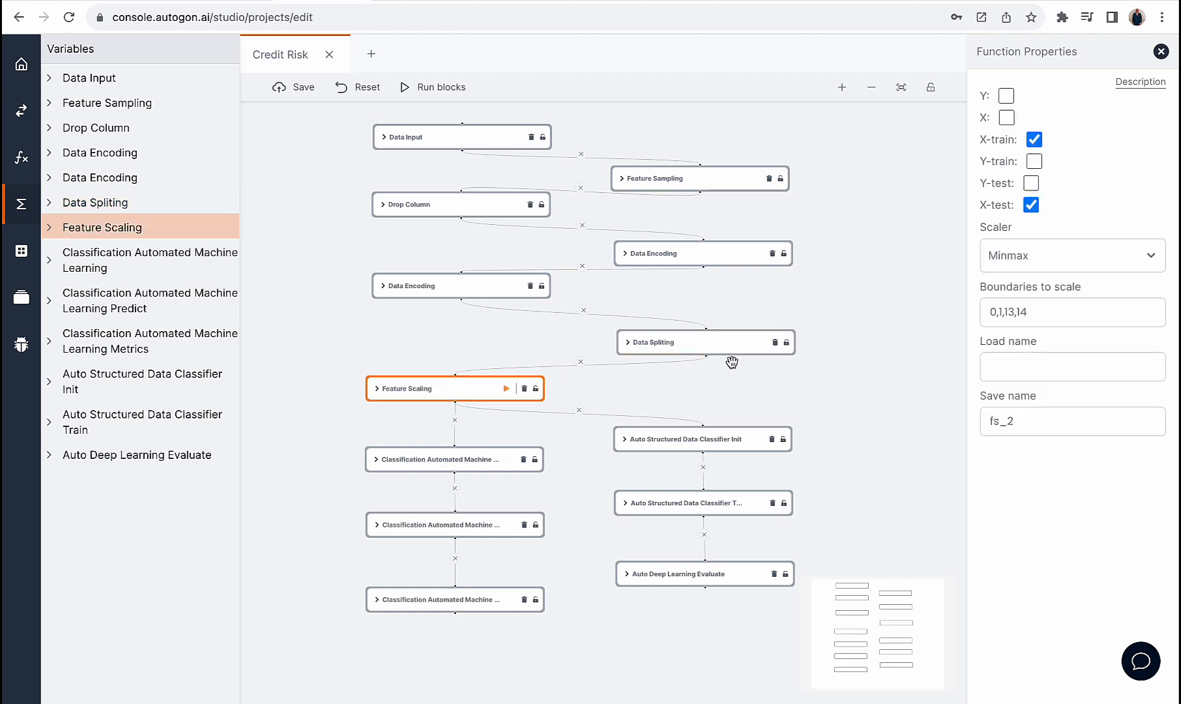
pyautogui.moveTo(1039, 313); pyautogui.dragTo(965, 312)
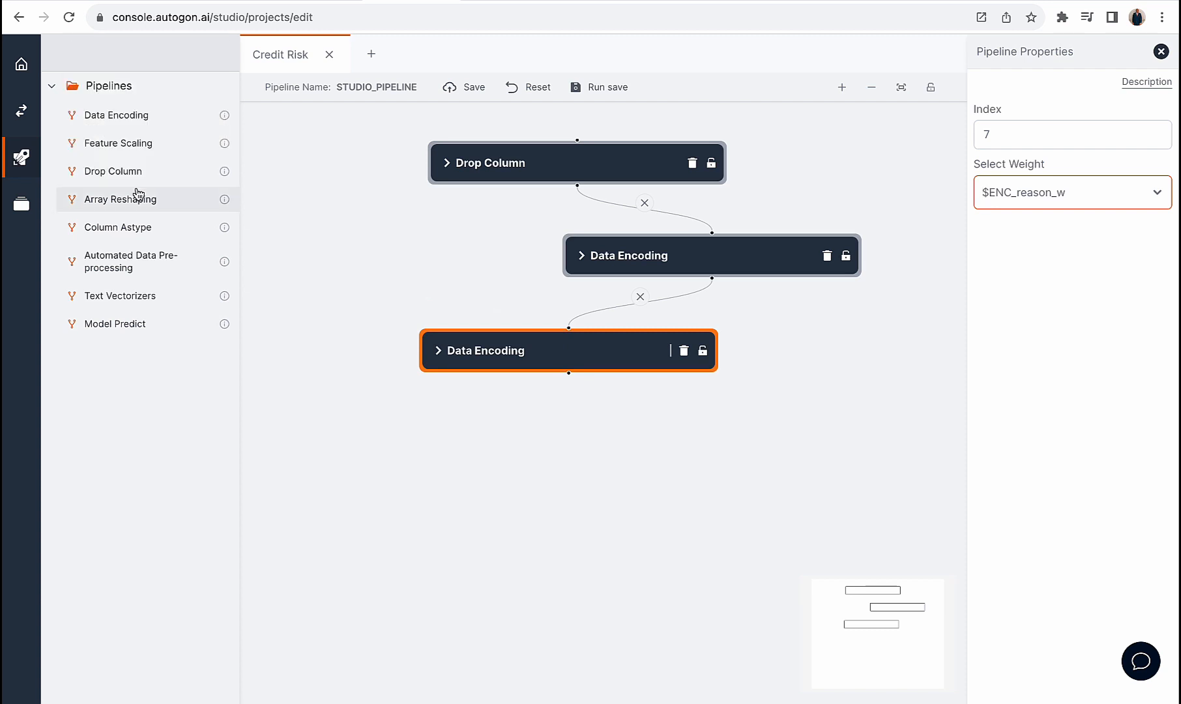
# - Connect a Feature Scaling block after the second Data Encoding, with boundaries 0,1,13,14 and weight $FS_fs_2
pyautogui.moveTo(140, 145); pyautogui.dragTo(630, 437)
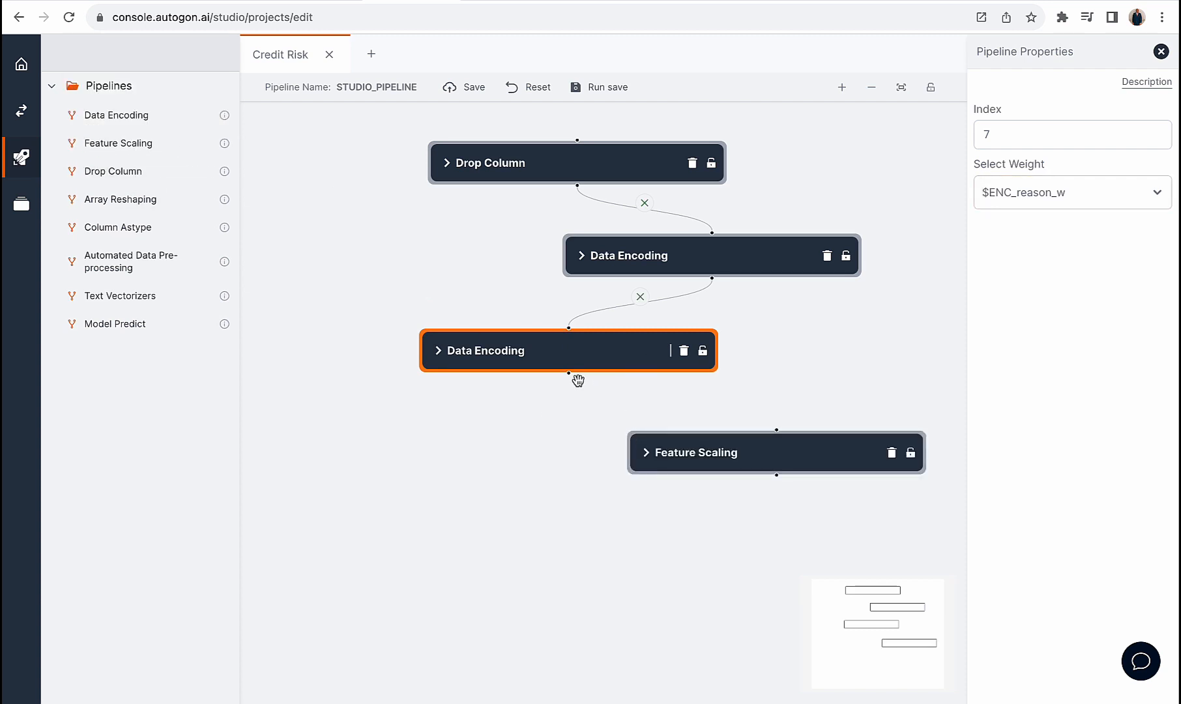
pyautogui.moveTo(570, 374); pyautogui.dragTo(776, 431)
pyautogui.click(757, 447)
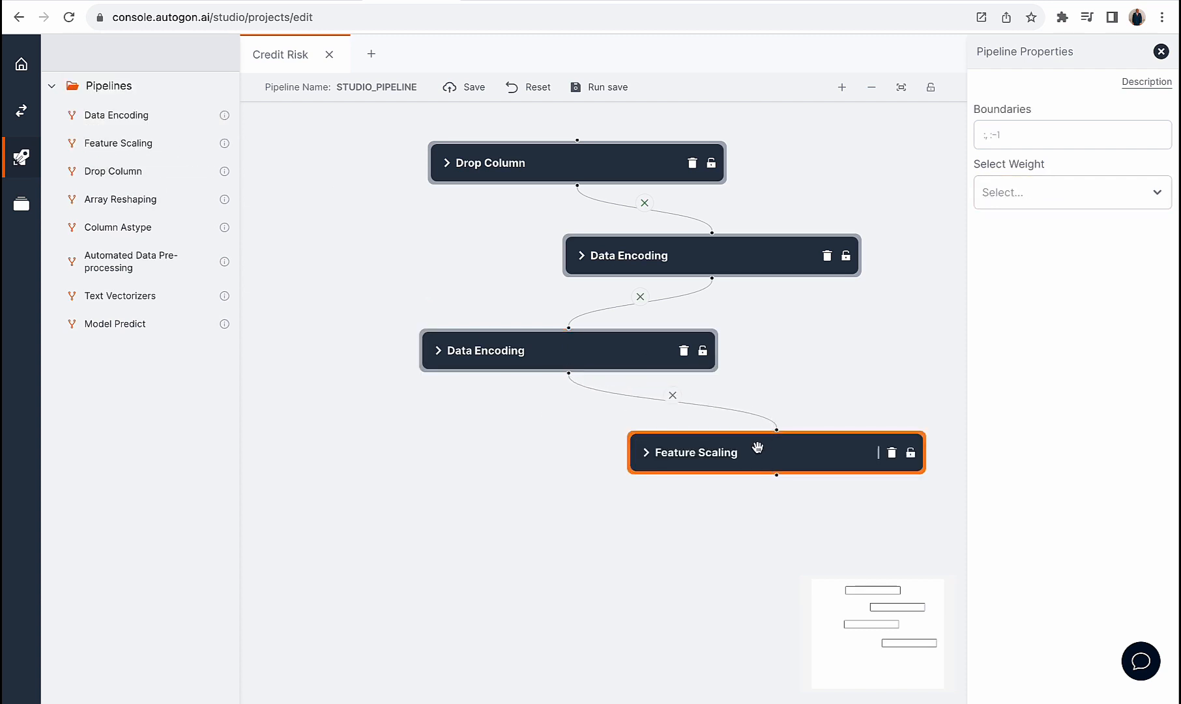
pyautogui.click(1013, 137)
pyautogui.write('0,1,13,14')
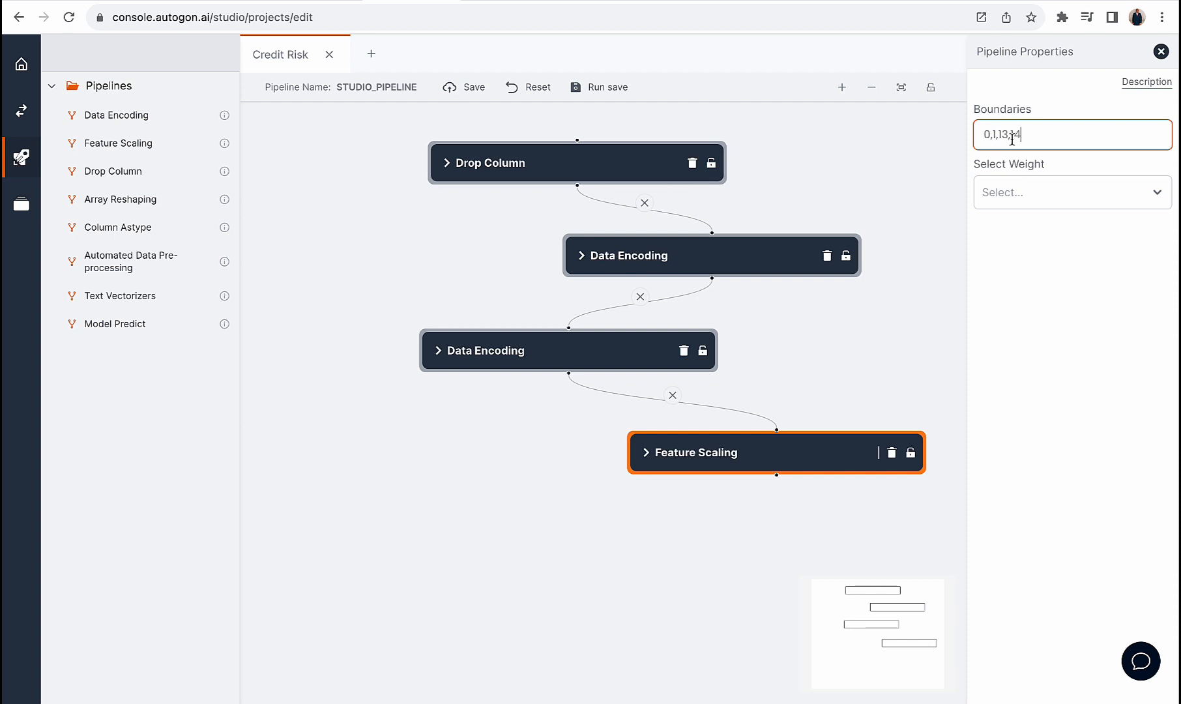
pyautogui.click(1034, 194)
pyautogui.click(1027, 281)
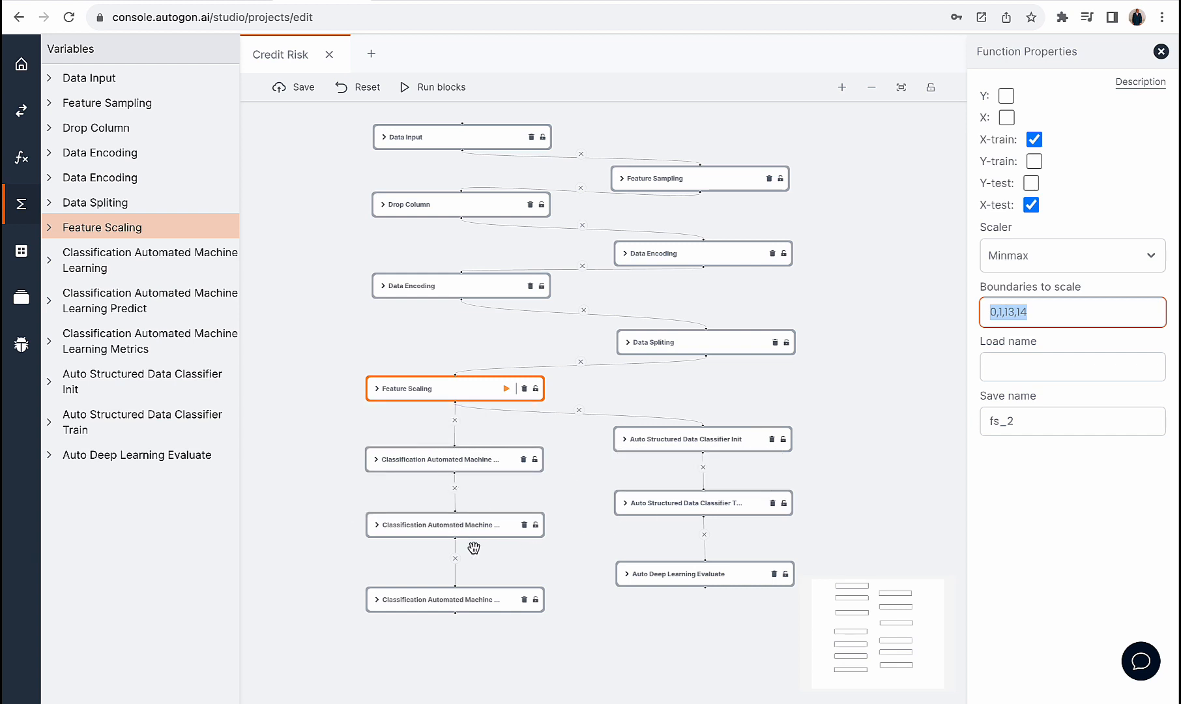
# - Connect a Model Predict block using the adl model after Feature Scaling, and run and save the pipeline
pyautogui.click(455, 601)
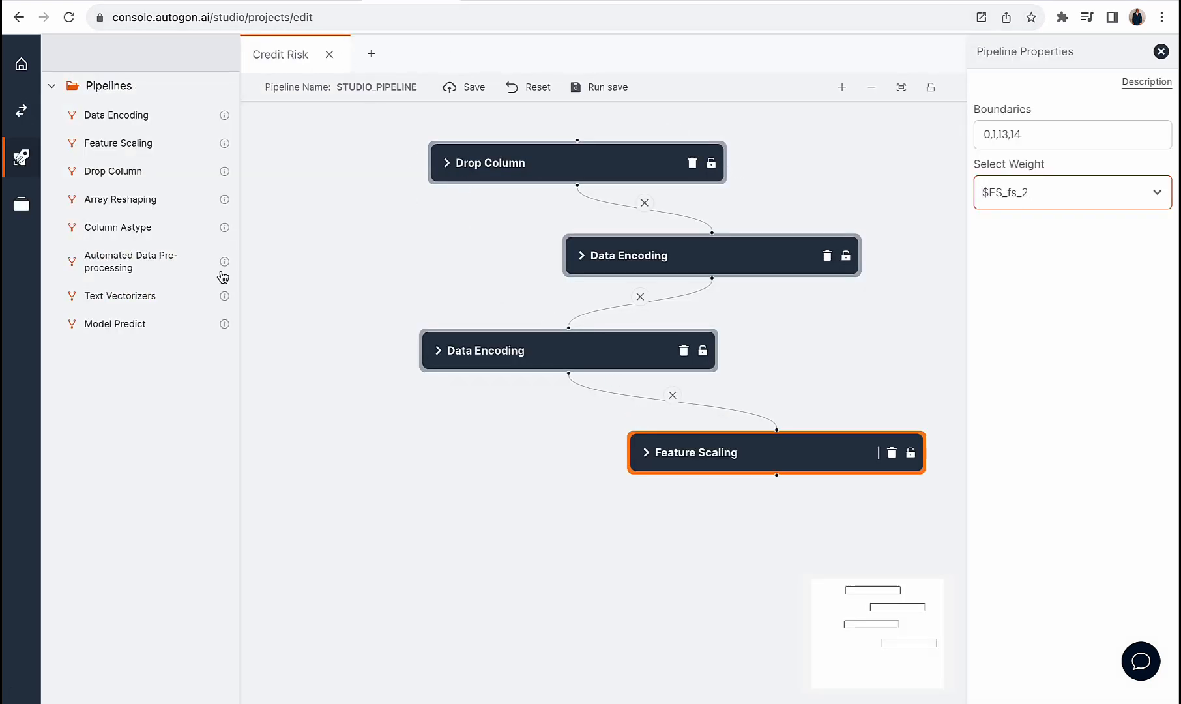
pyautogui.moveTo(111, 323)
pyautogui.mouseDown()
pyautogui.moveTo(430, 442)
pyautogui.moveTo(548, 541)
pyautogui.moveTo(644, 559)
pyautogui.moveTo(559, 543)
pyautogui.moveTo(775, 477)
pyautogui.mouseUp()
pyautogui.click(571, 526)
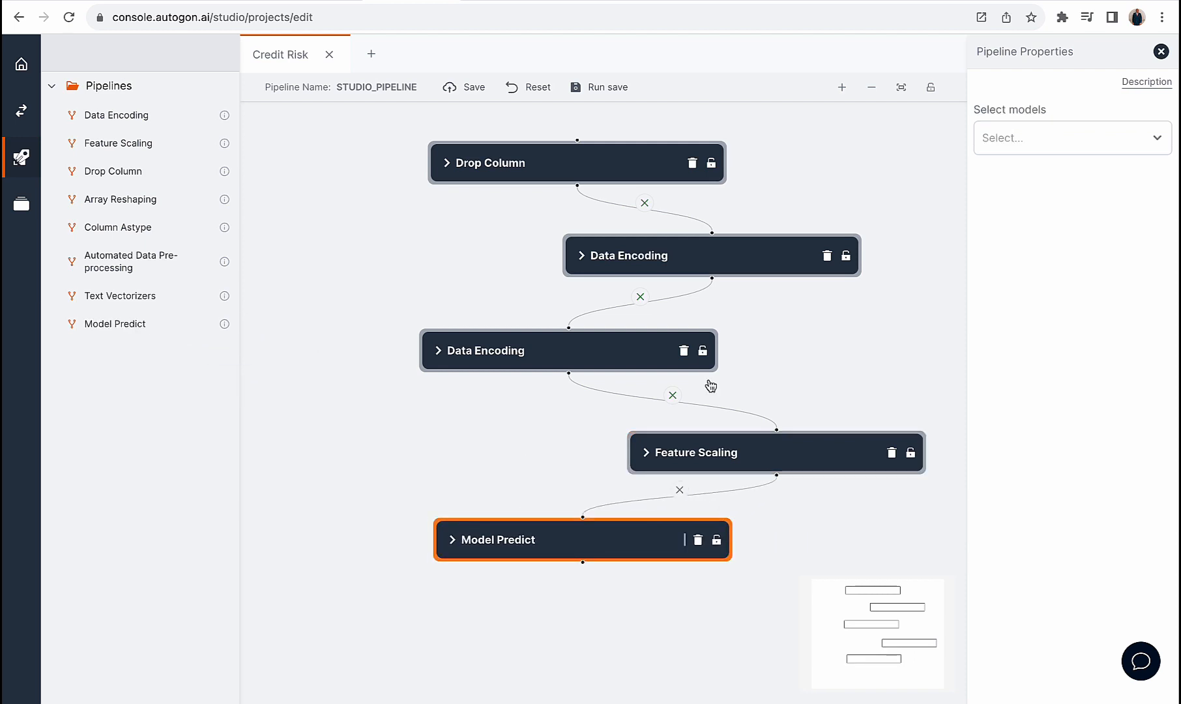
pyautogui.click(1035, 153)
pyautogui.click(1001, 228)
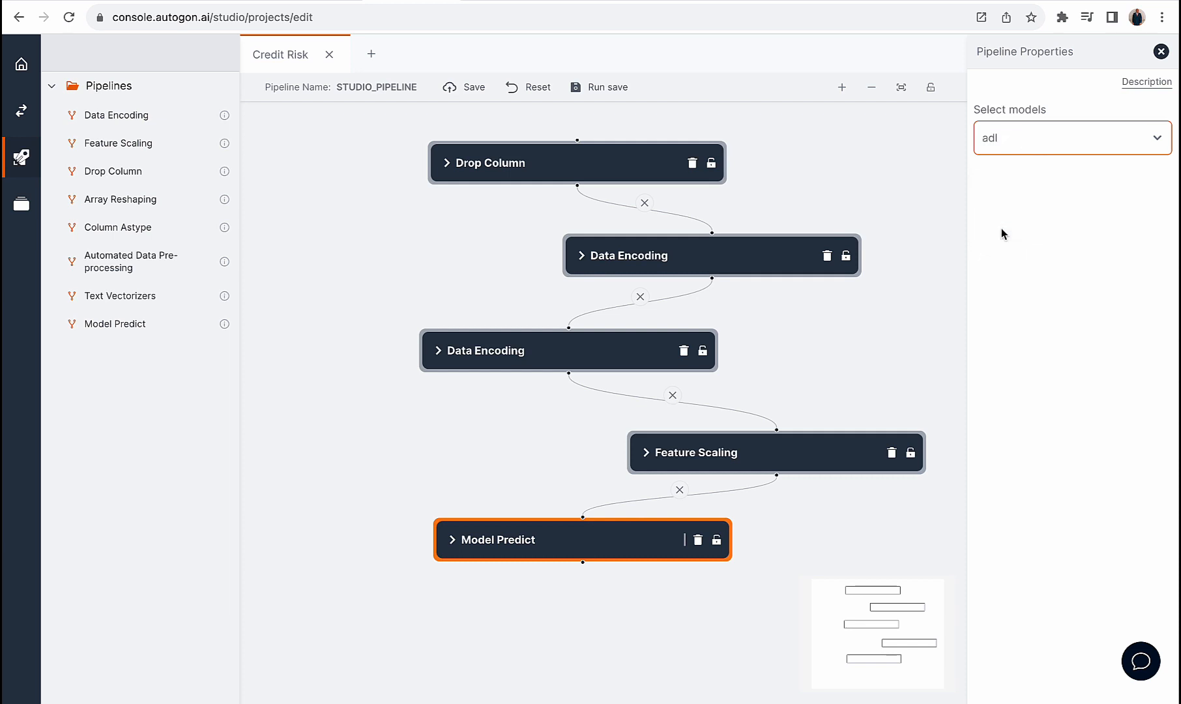
pyautogui.moveTo(871, 187); pyautogui.dragTo(795, 181)
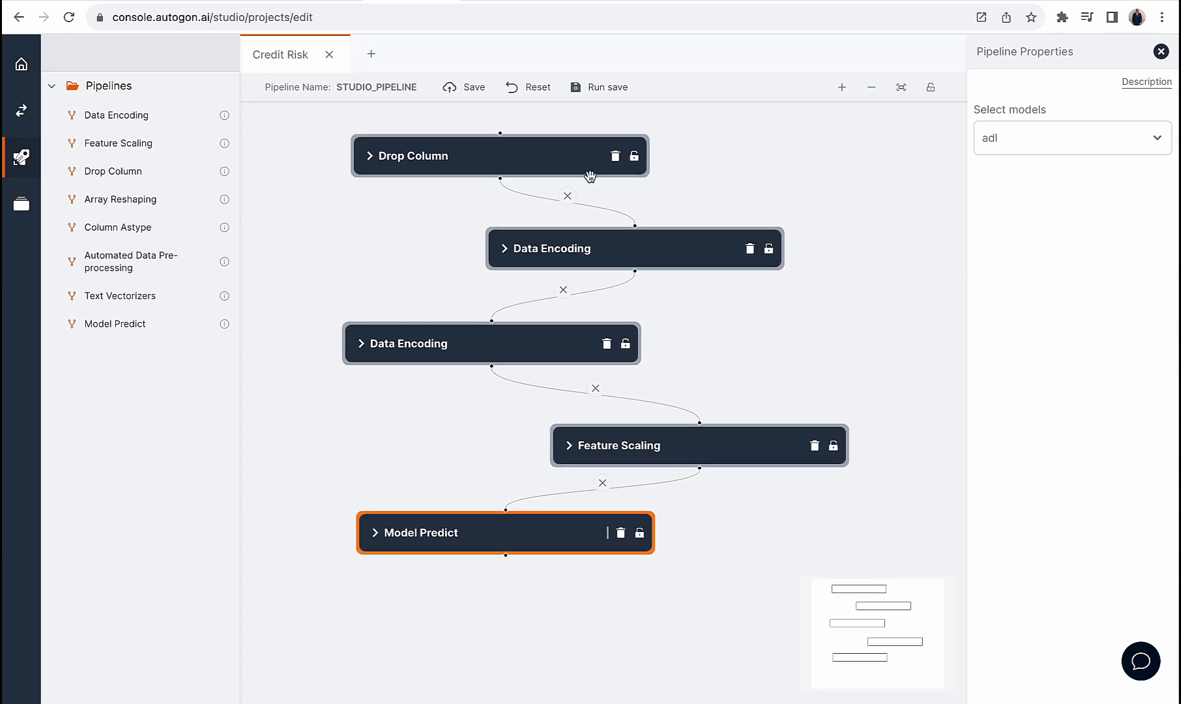
pyautogui.click(601, 89)
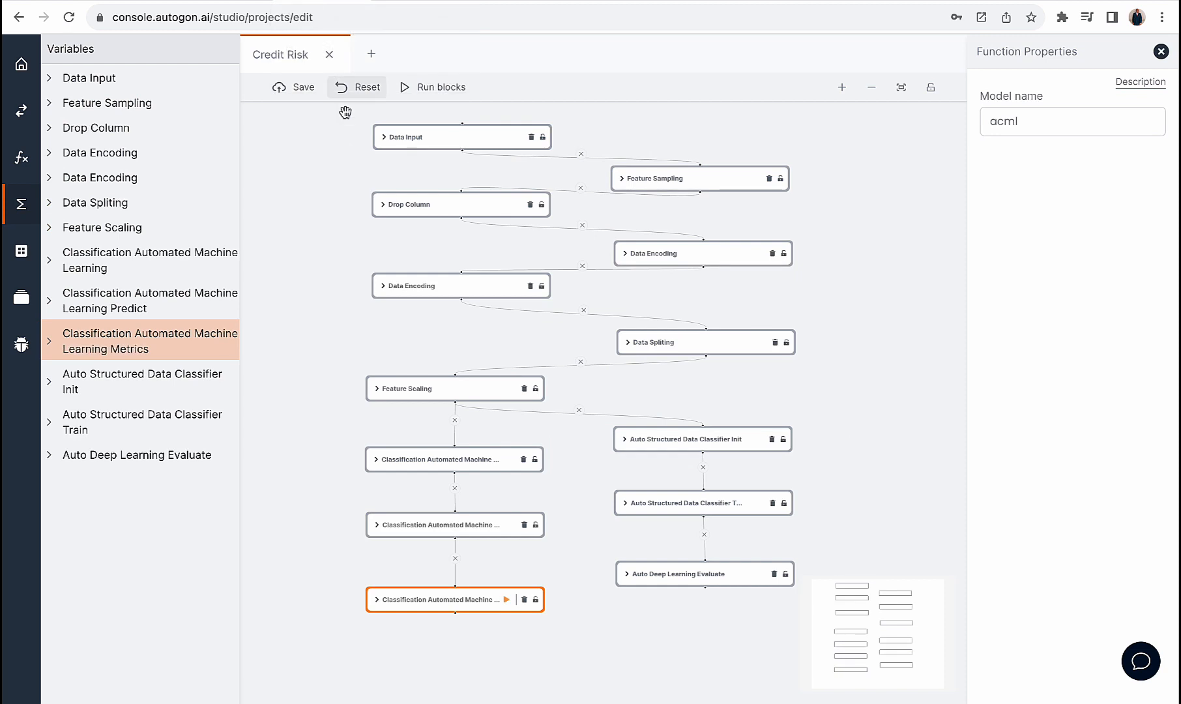
# - Leave the function canvas for the Credit Risk project page, copy the studio_pipeline entry and highlight the creditDefaultAI pipeline
pyautogui.click(21, 65)
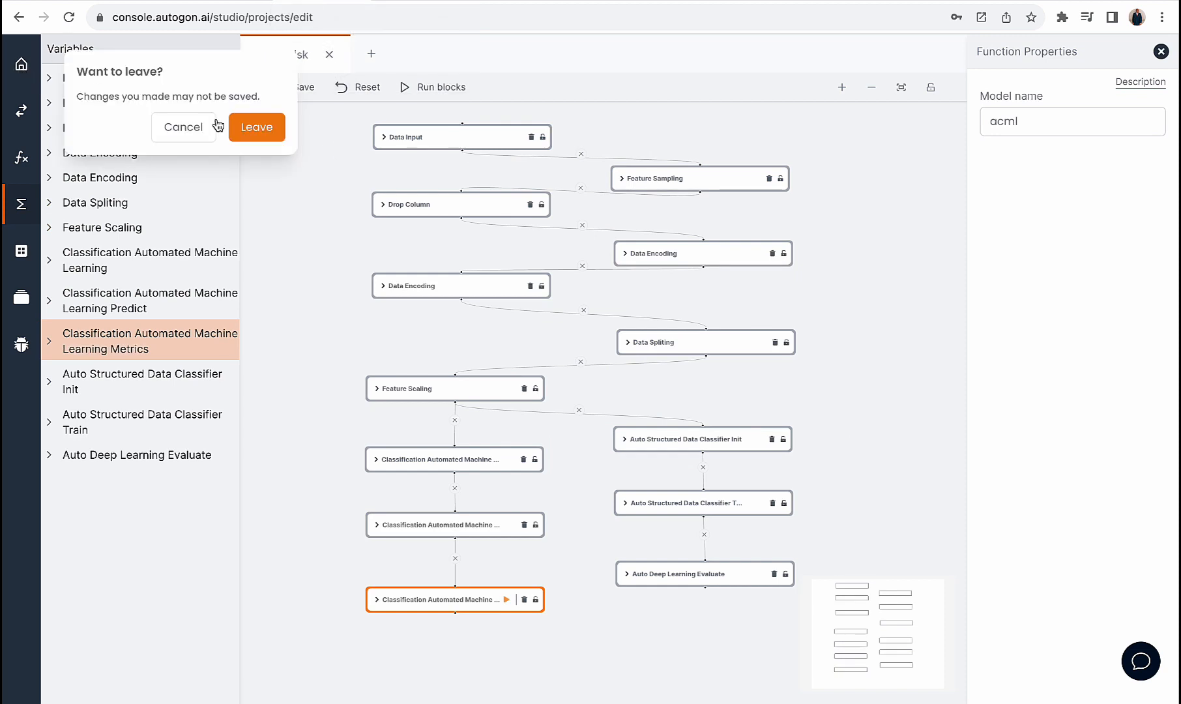
pyautogui.click(255, 128)
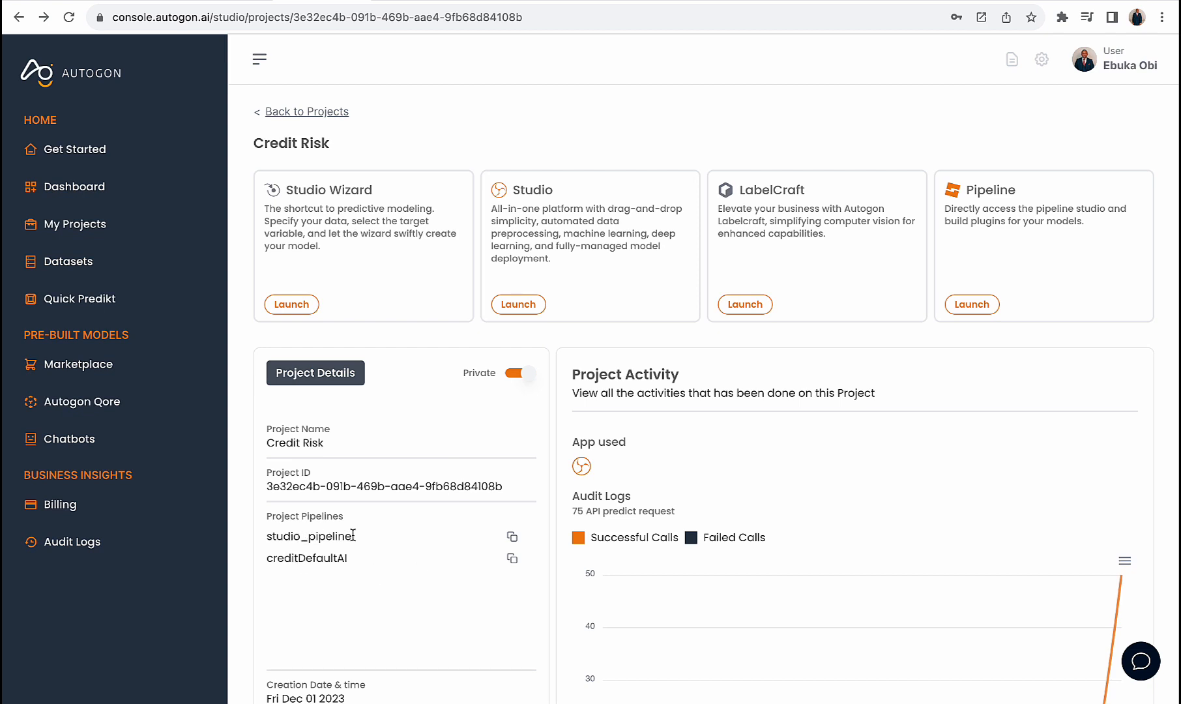
pyautogui.click(513, 538)
pyautogui.moveTo(359, 560); pyautogui.dragTo(264, 560)
pyautogui.click(315, 558)
pyautogui.click(308, 556)
pyautogui.moveTo(349, 558); pyautogui.dragTo(270, 561)
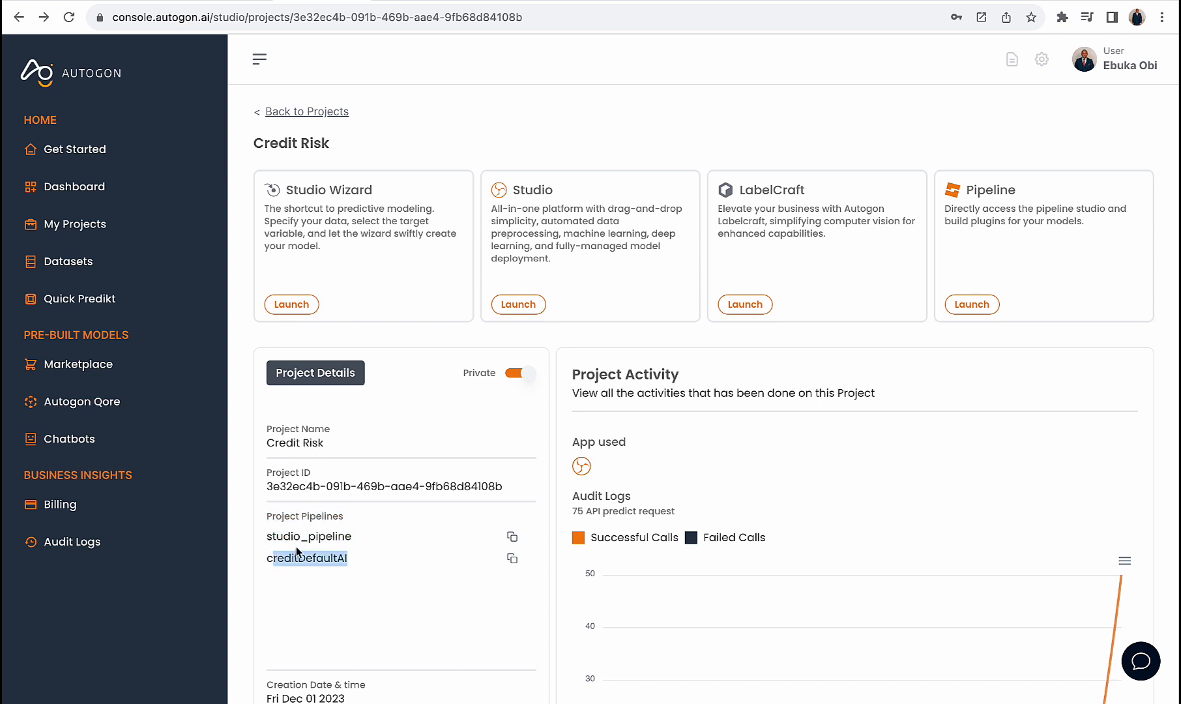
# - Open Quick Predikt and select the Credit Risk project with its Creditdefault model
pyautogui.click(161, 305)
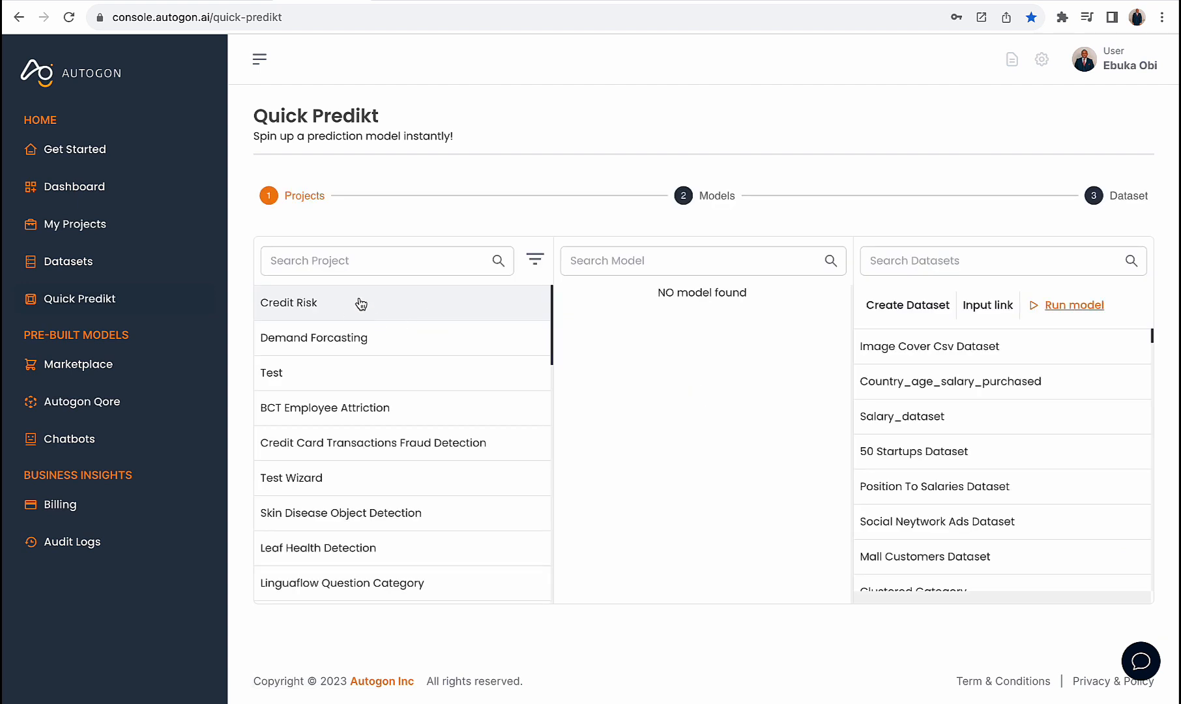
pyautogui.click(362, 305)
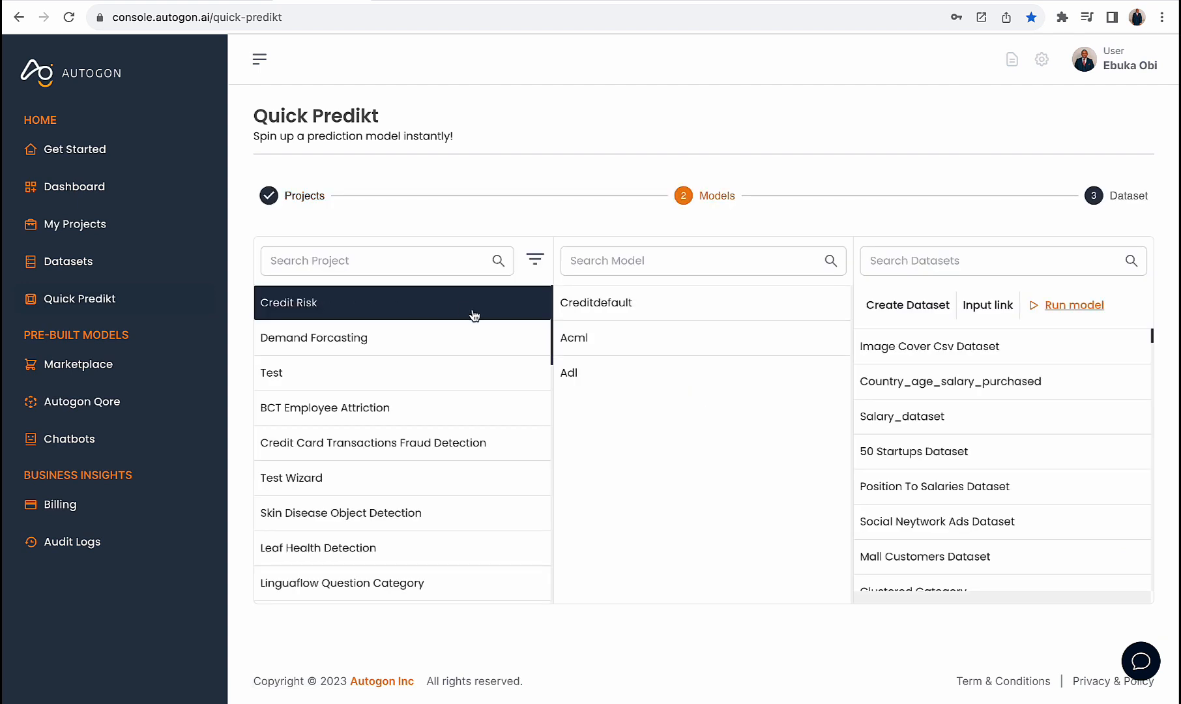
pyautogui.click(641, 314)
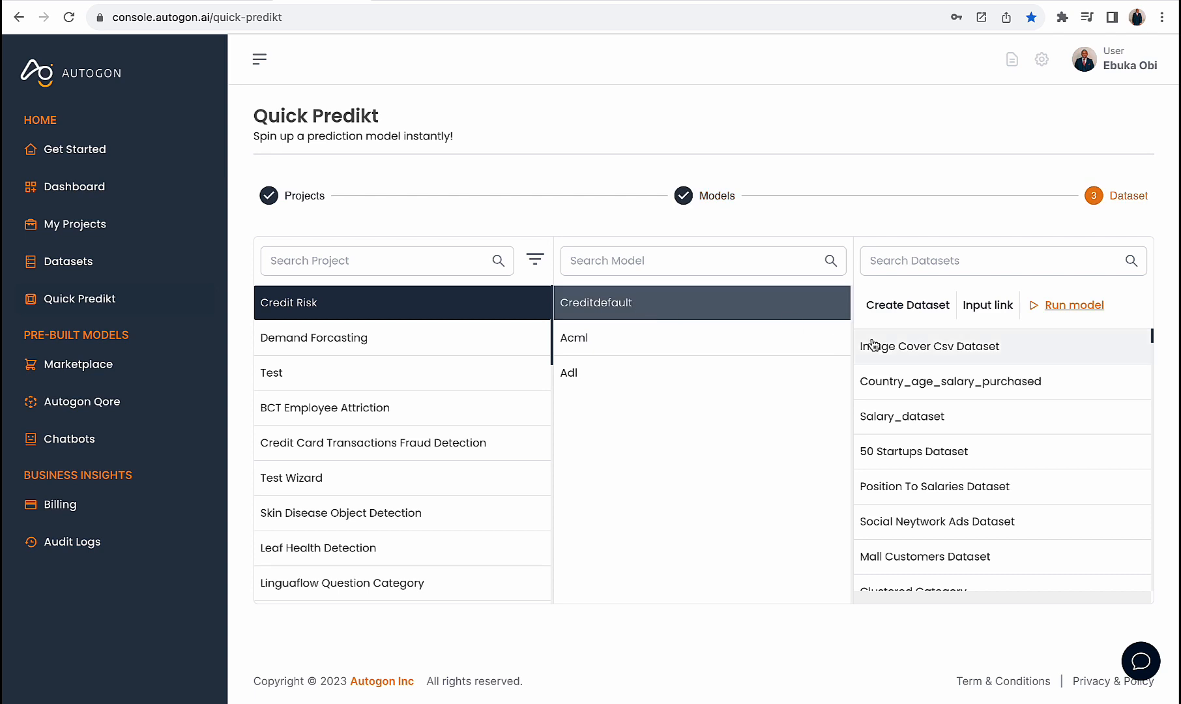
# - Start a new dataset and fill its scaler with the record 25,85000,RENT,3,DEBTCONSOLIDATION,20000,10.25,0,0.24,3, copied from the source CSV
pyautogui.click(925, 308)
pyautogui.click(611, 195)
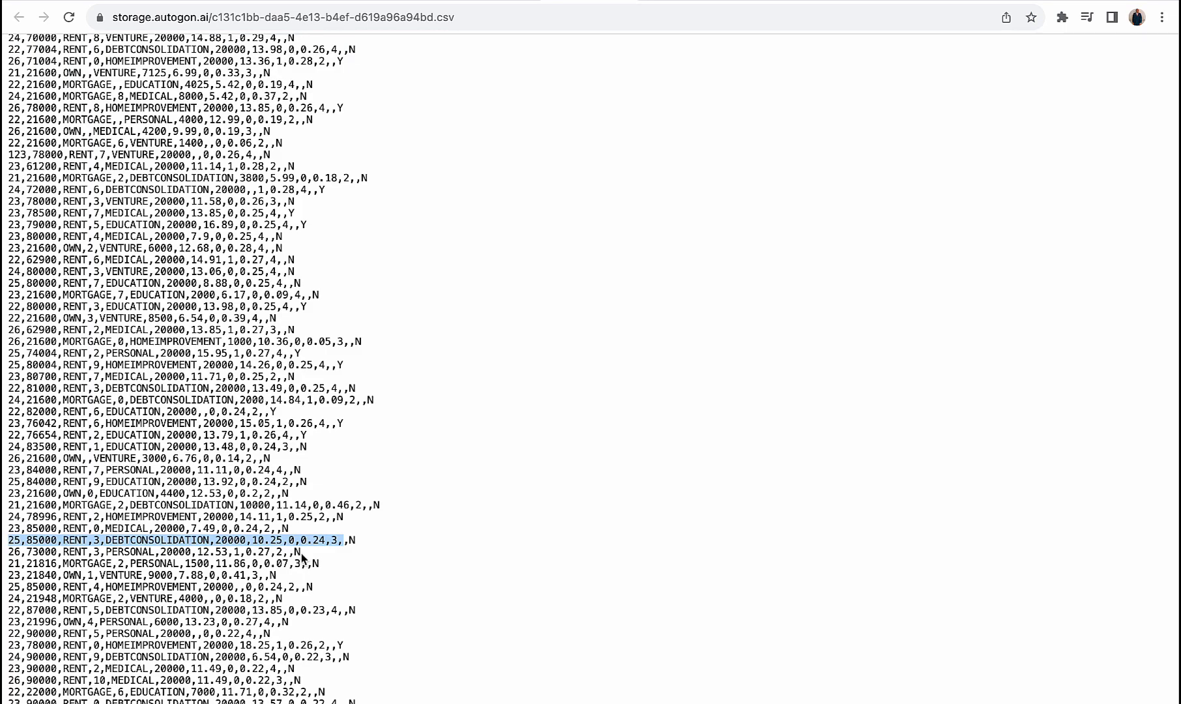
pyautogui.scroll(-3, 305, 559)
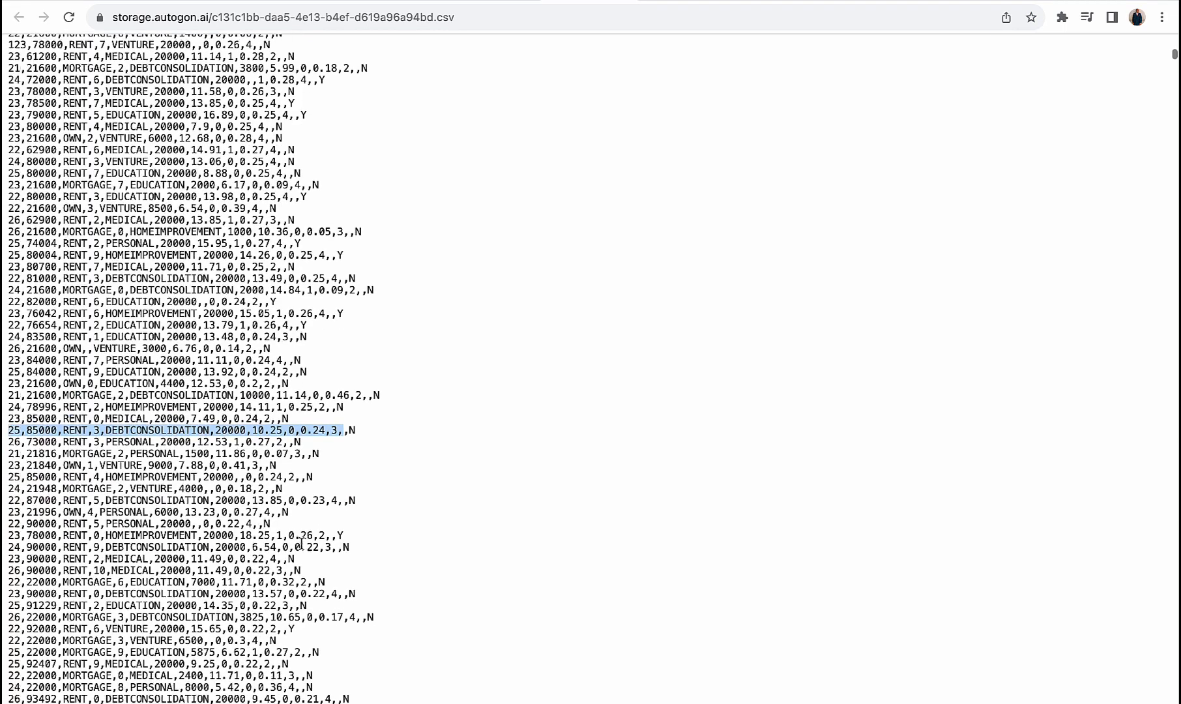
pyautogui.click(341, 431)
pyautogui.moveTo(343, 430); pyautogui.dragTo(4, 434)
pyautogui.click(503, 2)
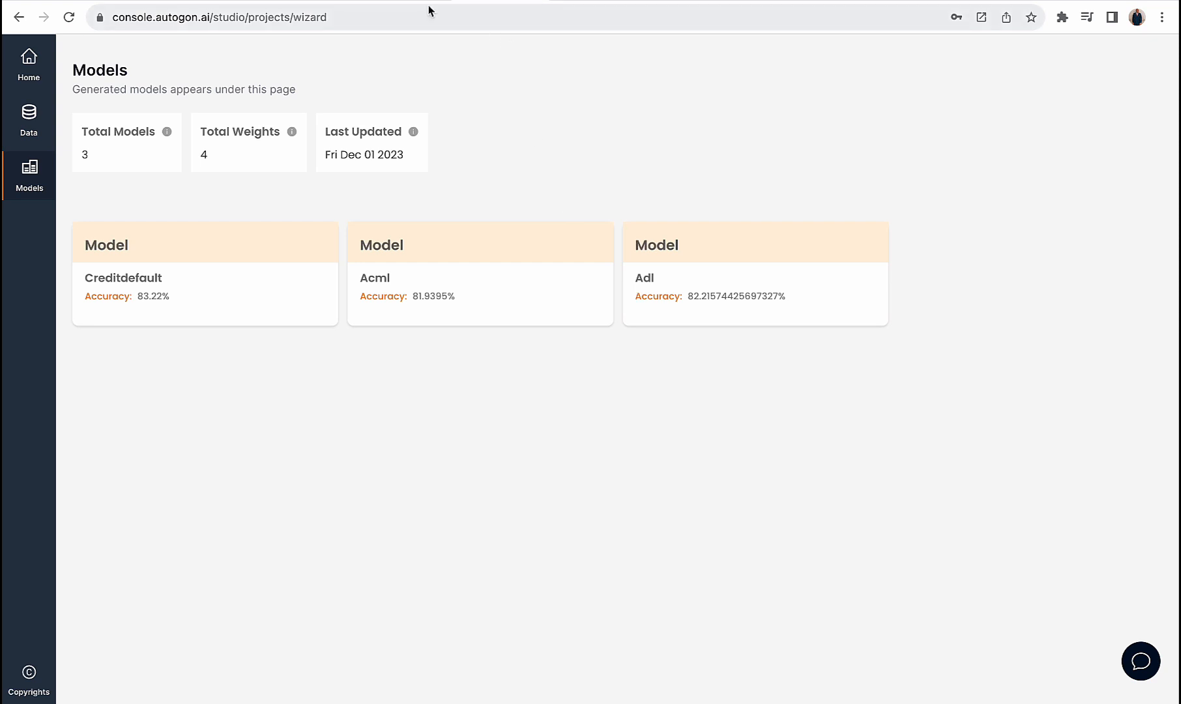
pyautogui.click(322, 2)
pyautogui.press('super+v')
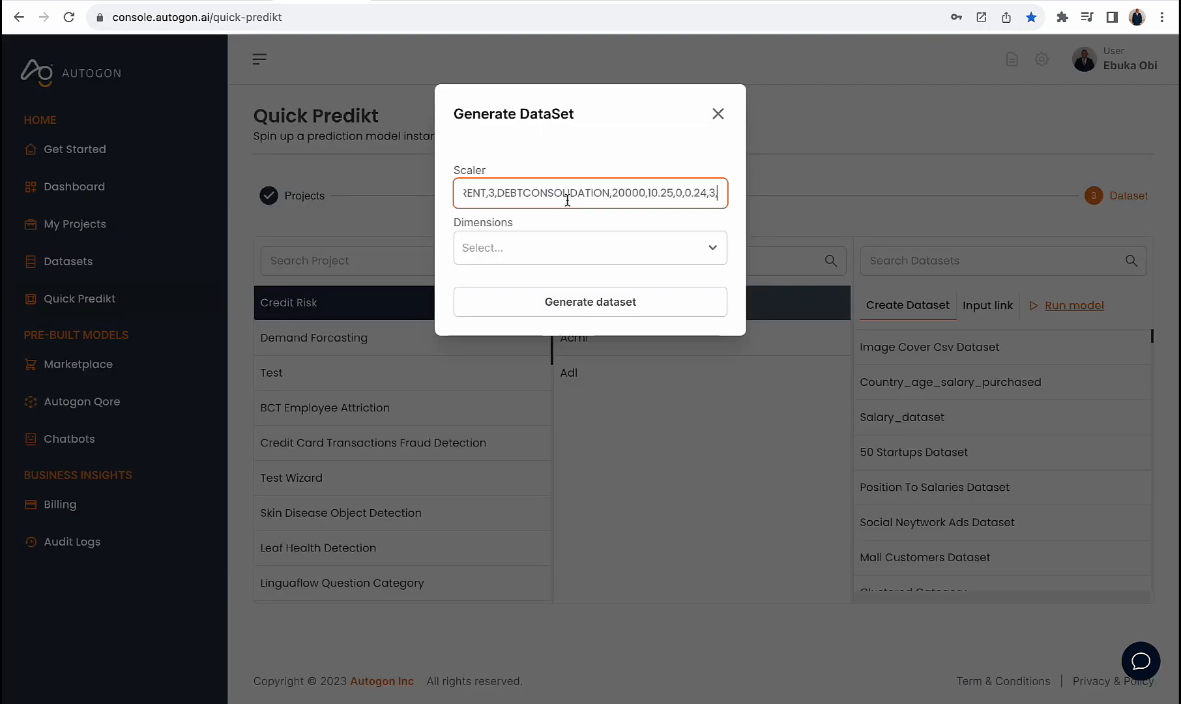
# - Generate the dataset with 1 dimension and copy its link without saving it as a named dataset
pyautogui.click(662, 249)
pyautogui.click(602, 288)
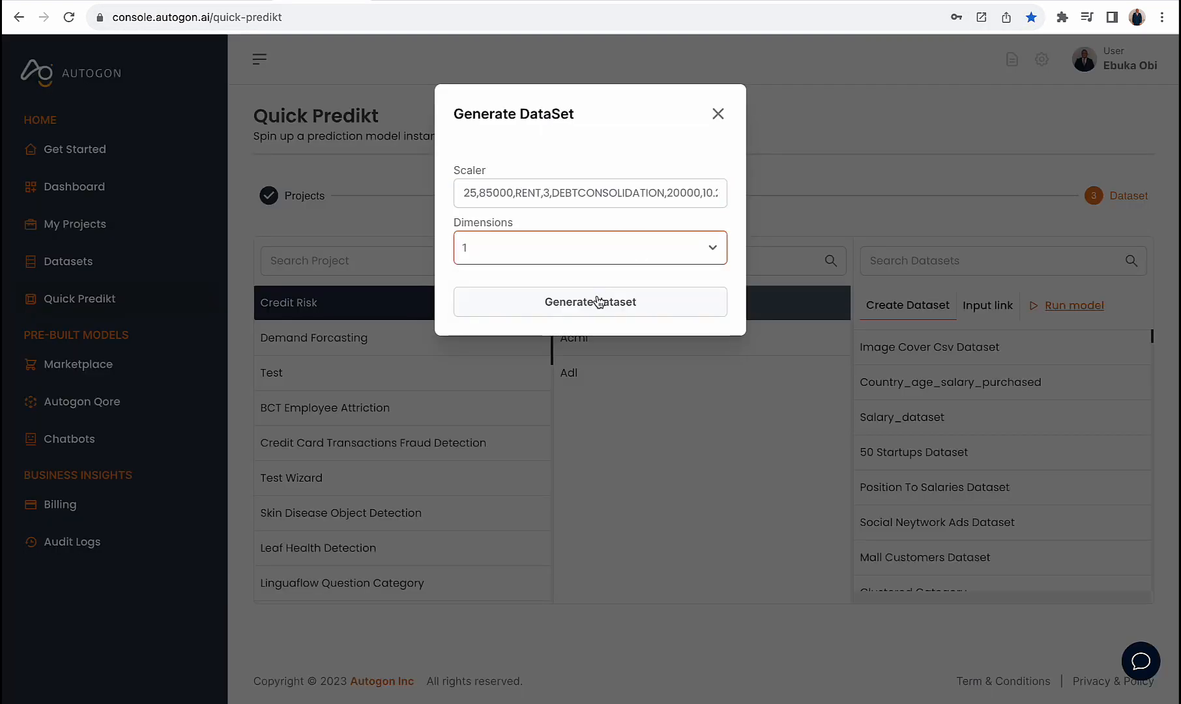
pyautogui.click(601, 300)
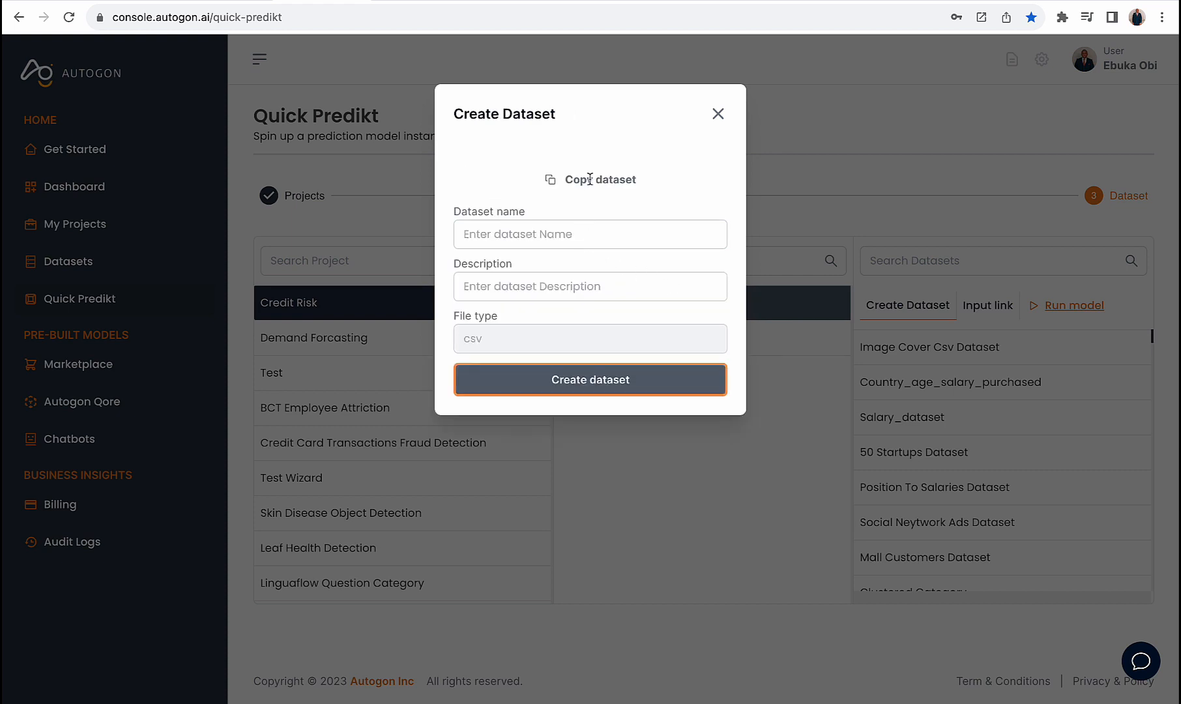
pyautogui.click(589, 176)
pyautogui.click(717, 113)
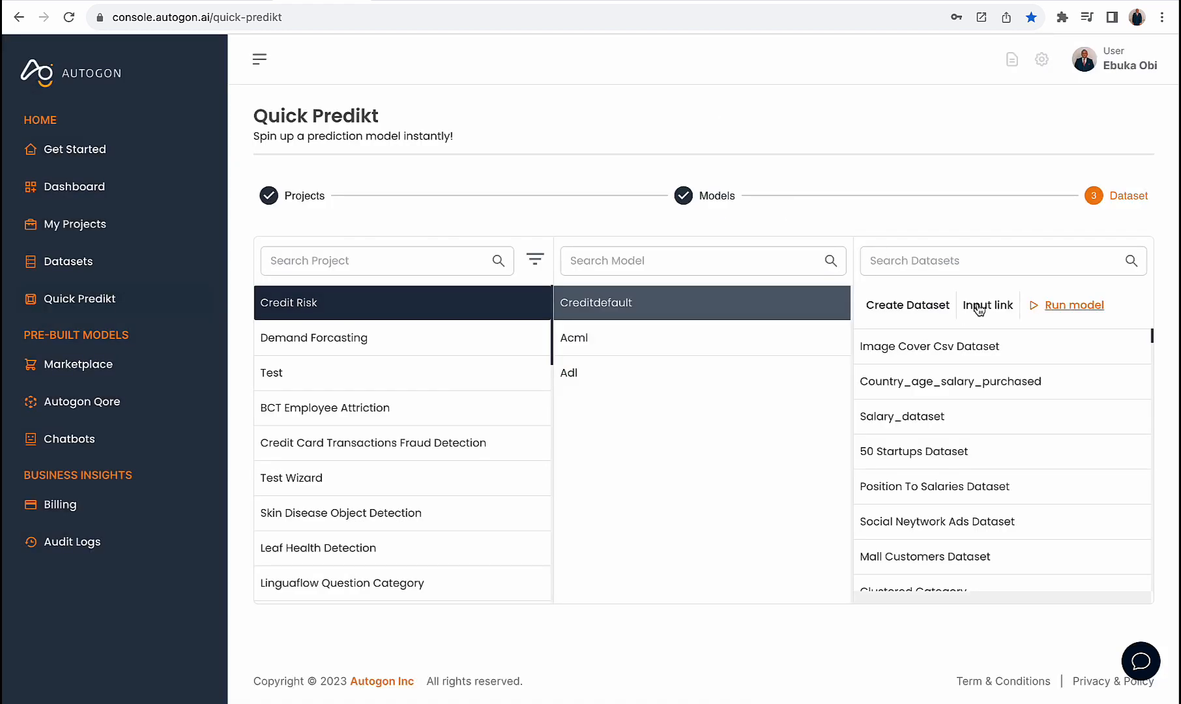
# - Try to run a Pipeline prediction with creditDefaultAI before supplying a dataset
pyautogui.click(1049, 306)
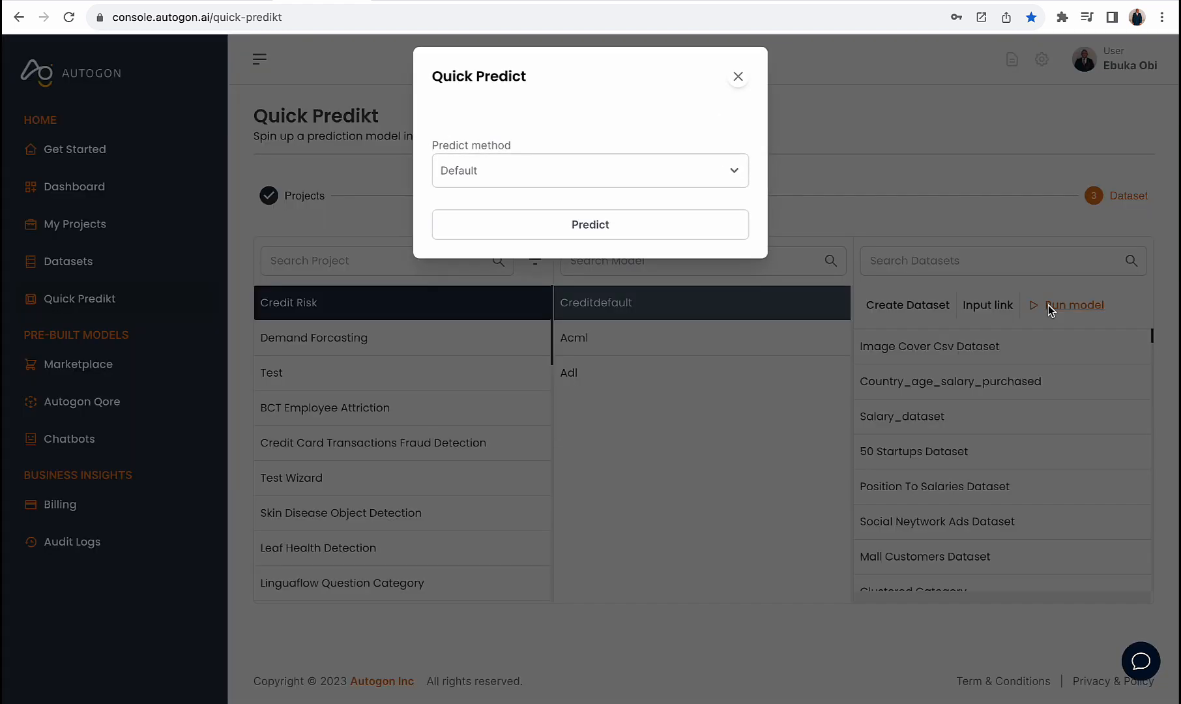
pyautogui.click(644, 182)
pyautogui.click(587, 238)
pyautogui.click(573, 257)
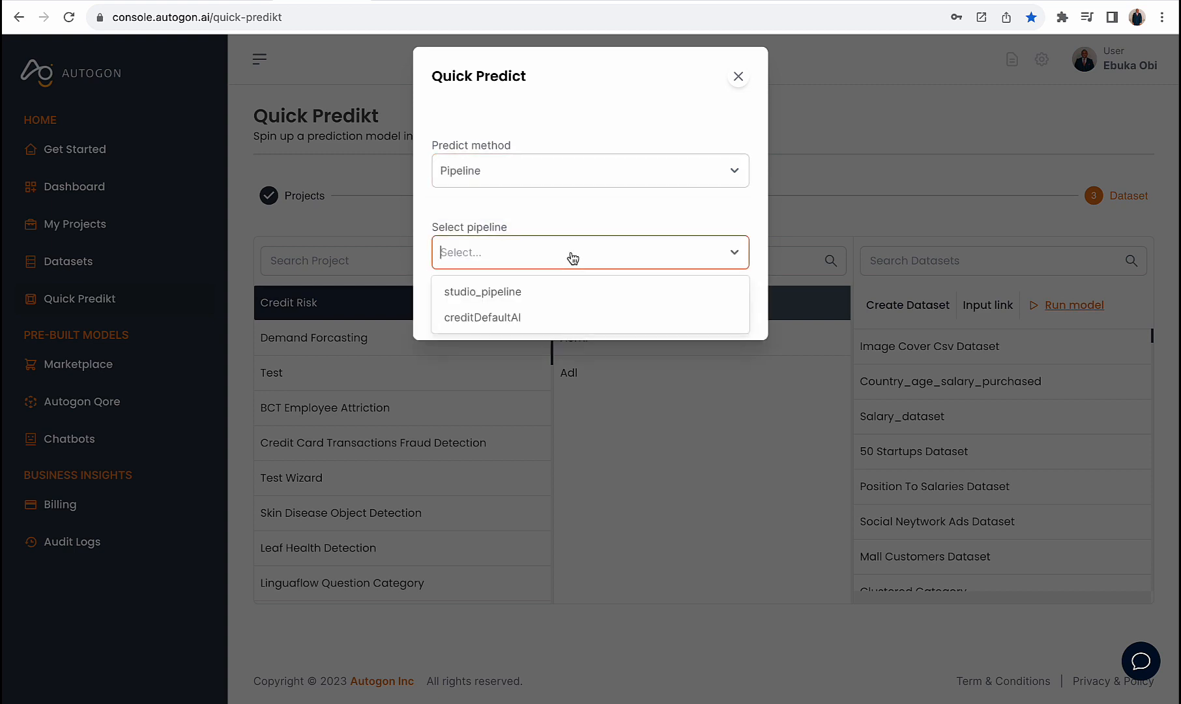
pyautogui.click(548, 316)
pyautogui.click(573, 307)
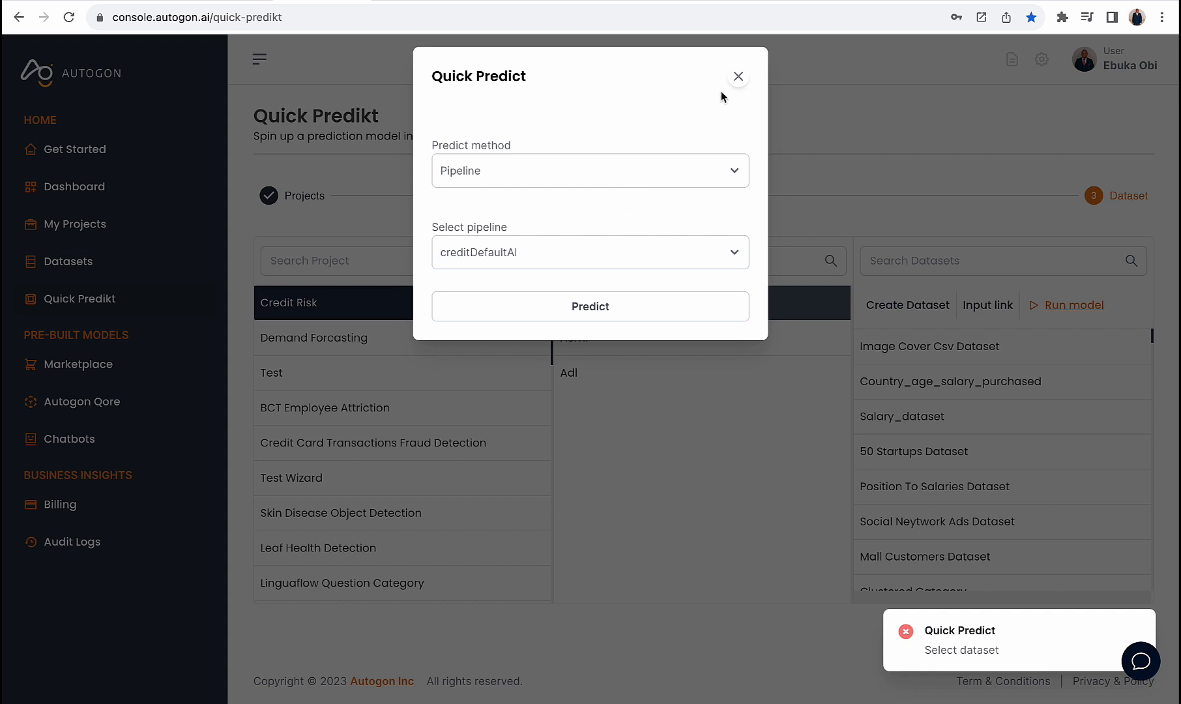
pyautogui.click(738, 78)
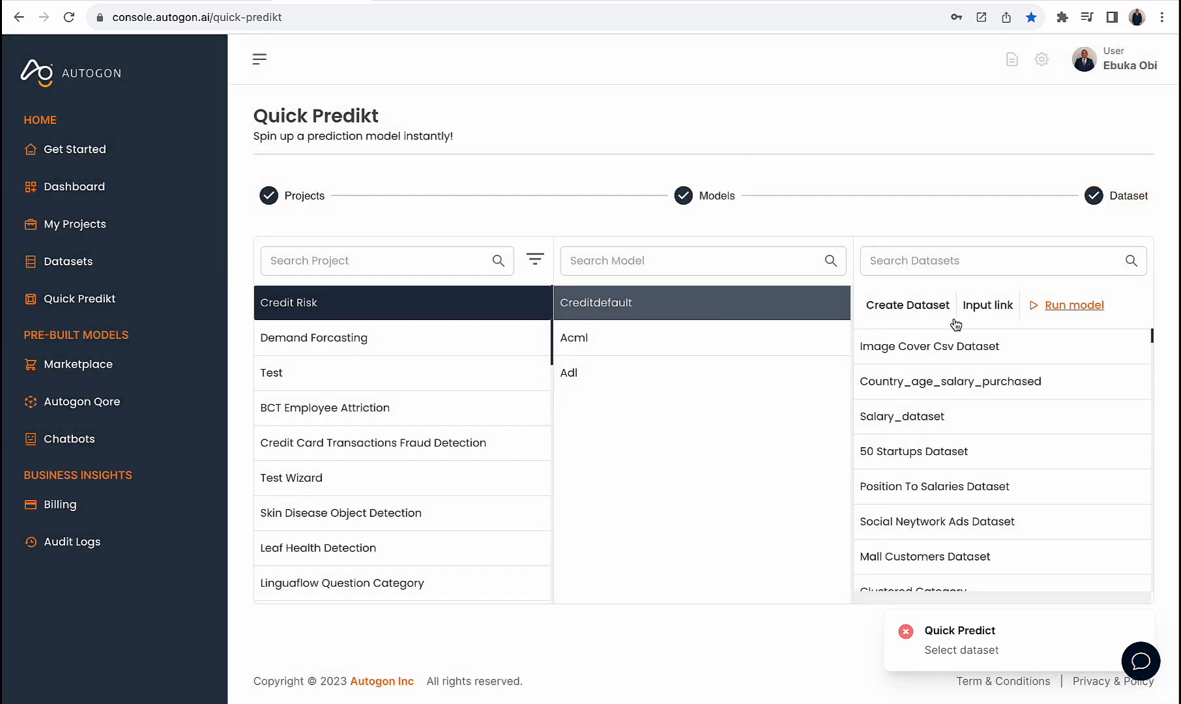
# - Enter the copied dataset link as input and run a Pipeline prediction with creditDefaultAI, then close the result
pyautogui.click(1001, 317)
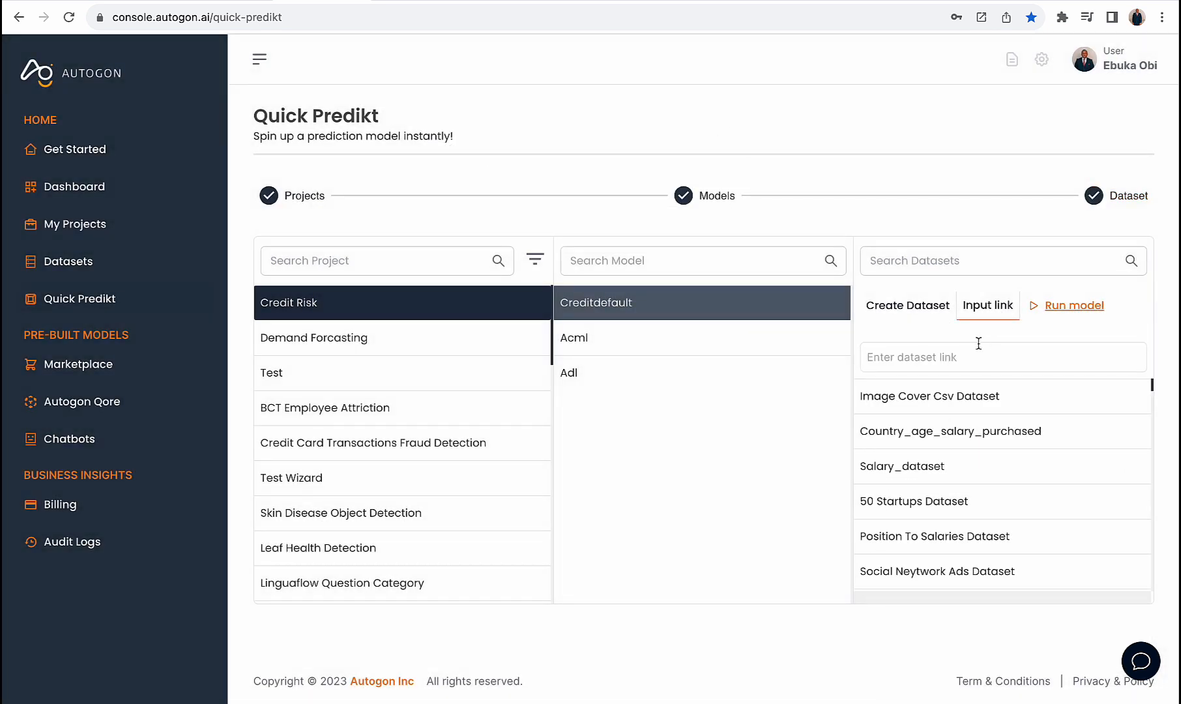
pyautogui.hotkey('ctrl', 'v')
pyautogui.click(1072, 305)
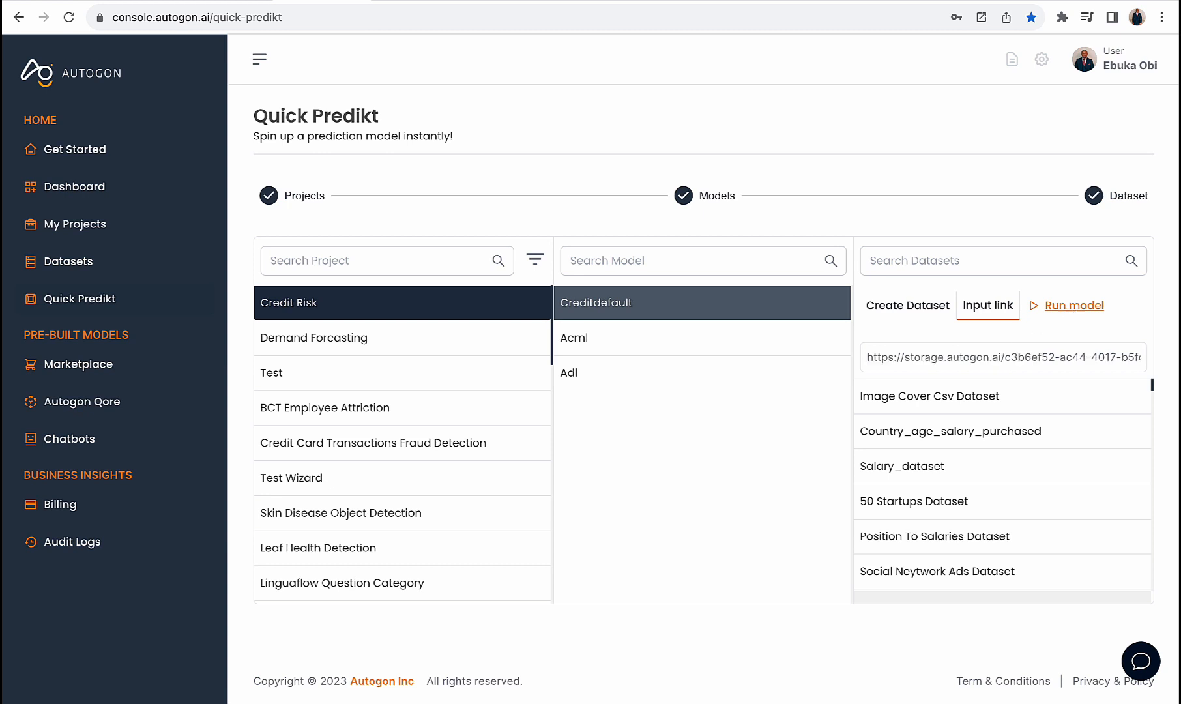
pyautogui.click(592, 175)
pyautogui.click(562, 236)
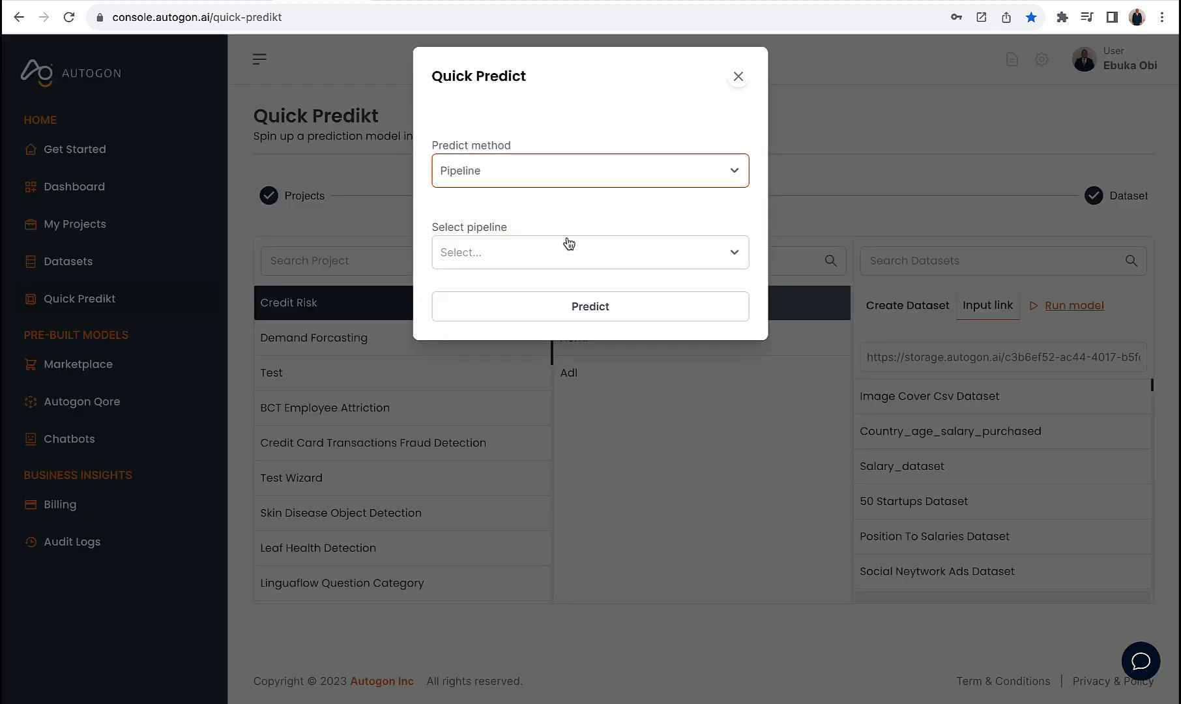
pyautogui.click(569, 255)
pyautogui.click(550, 320)
pyautogui.click(578, 309)
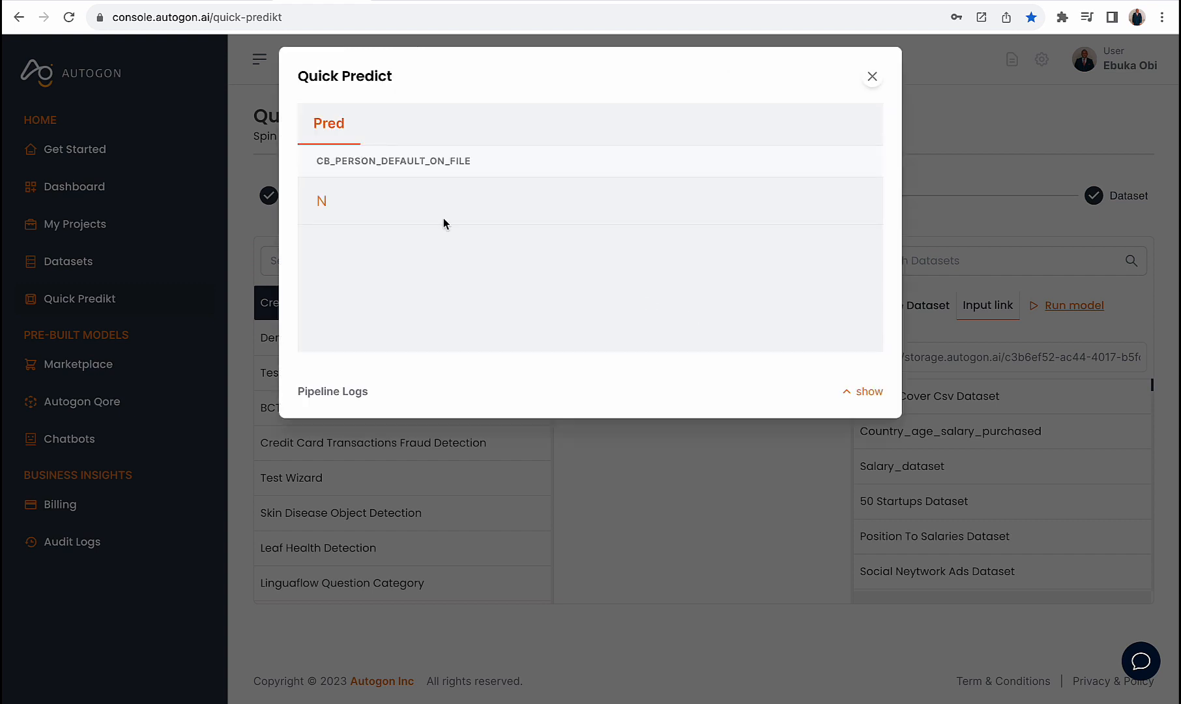
pyautogui.moveTo(334, 208); pyautogui.dragTo(304, 211)
pyautogui.click(873, 77)
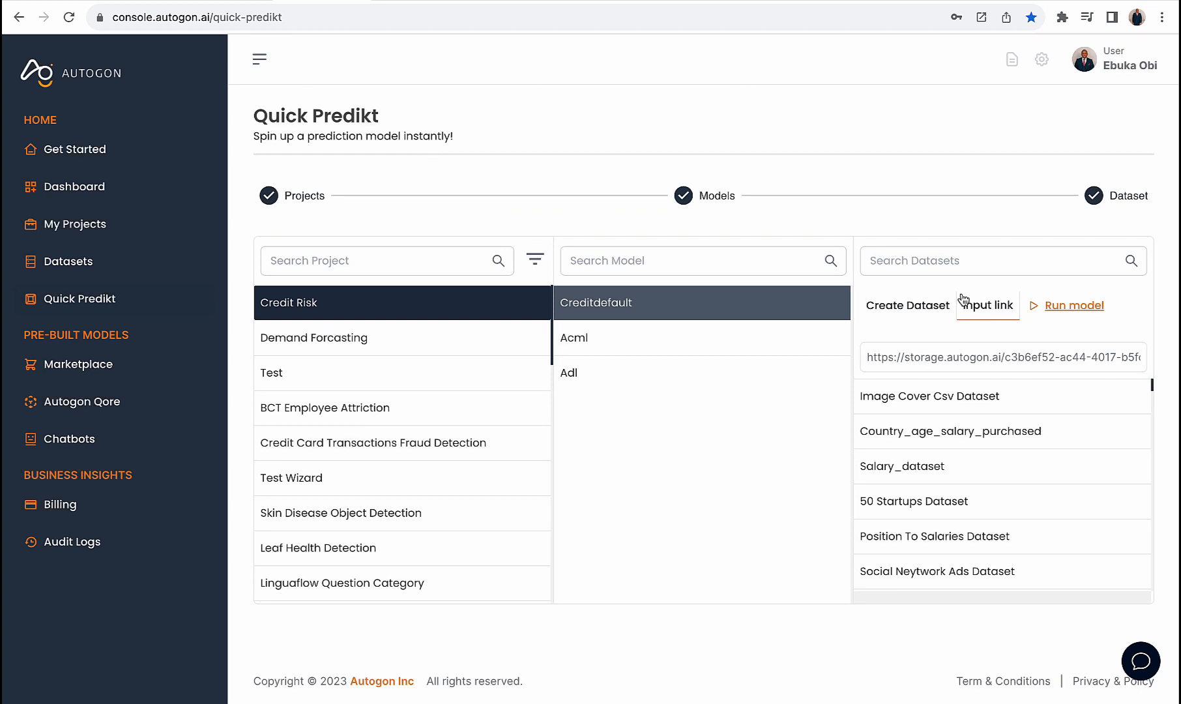
# - Run a Pipeline prediction on the same dataset link with studio_pipeline and close the result
pyautogui.click(1057, 307)
pyautogui.click(572, 171)
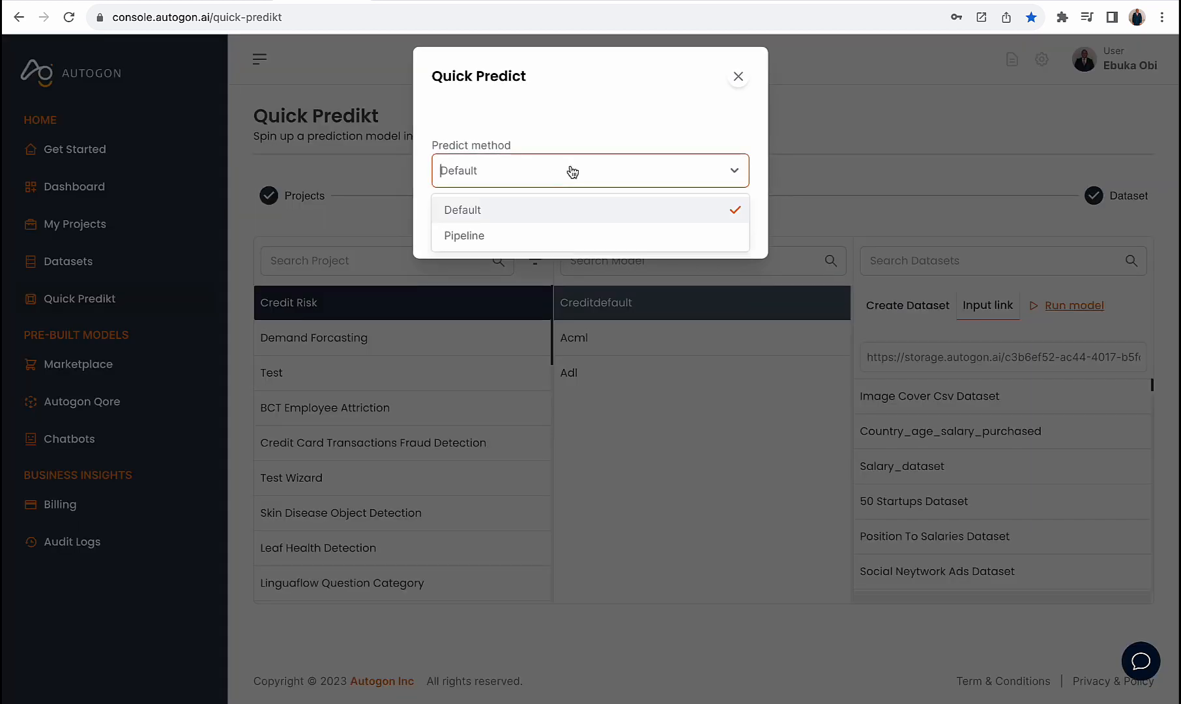
pyautogui.click(530, 234)
pyautogui.click(609, 252)
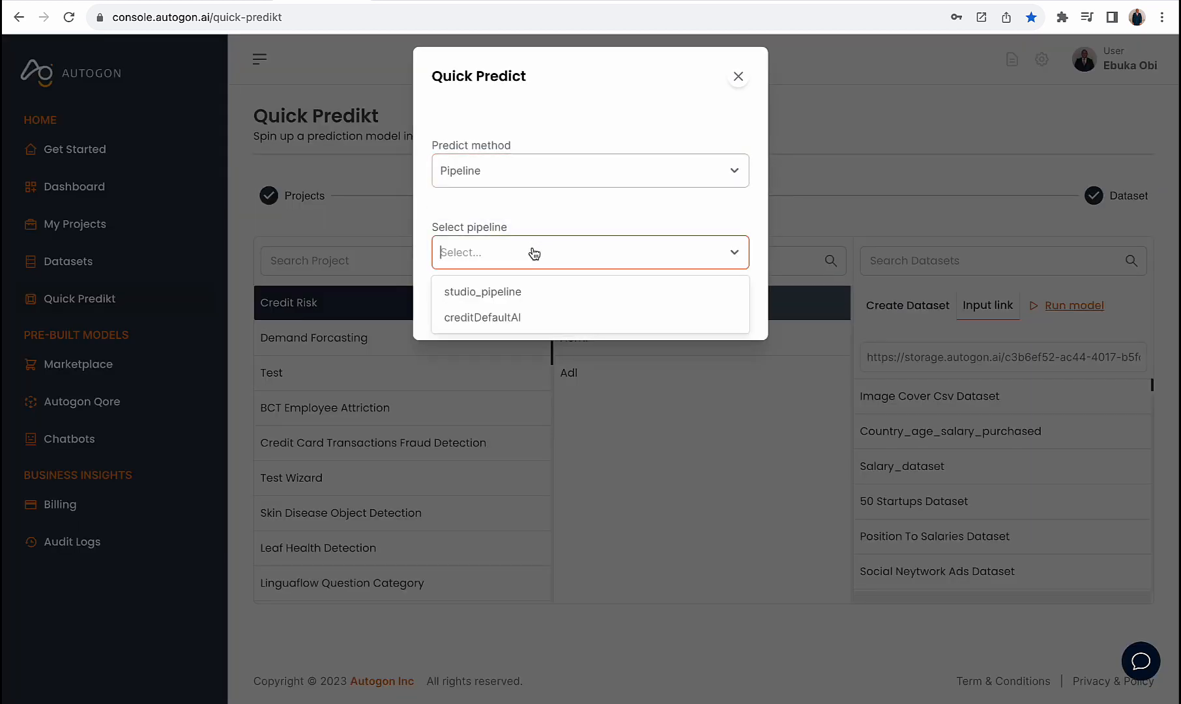
pyautogui.click(512, 294)
pyautogui.click(540, 306)
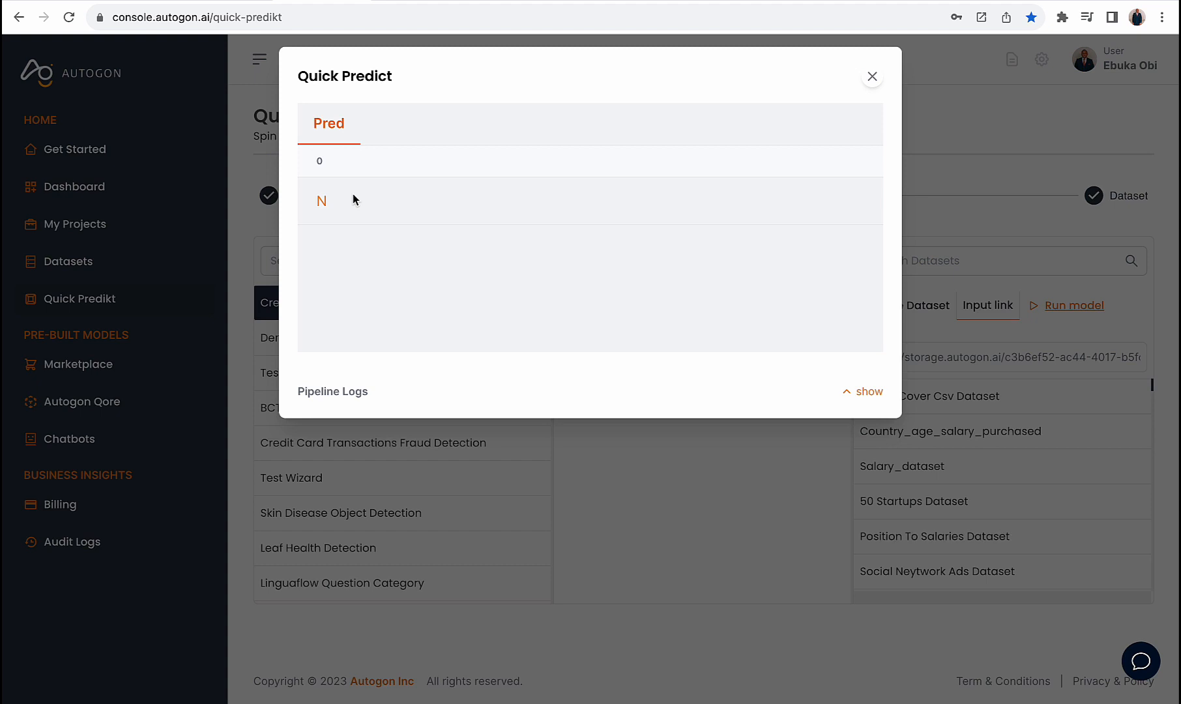
pyautogui.click(871, 76)
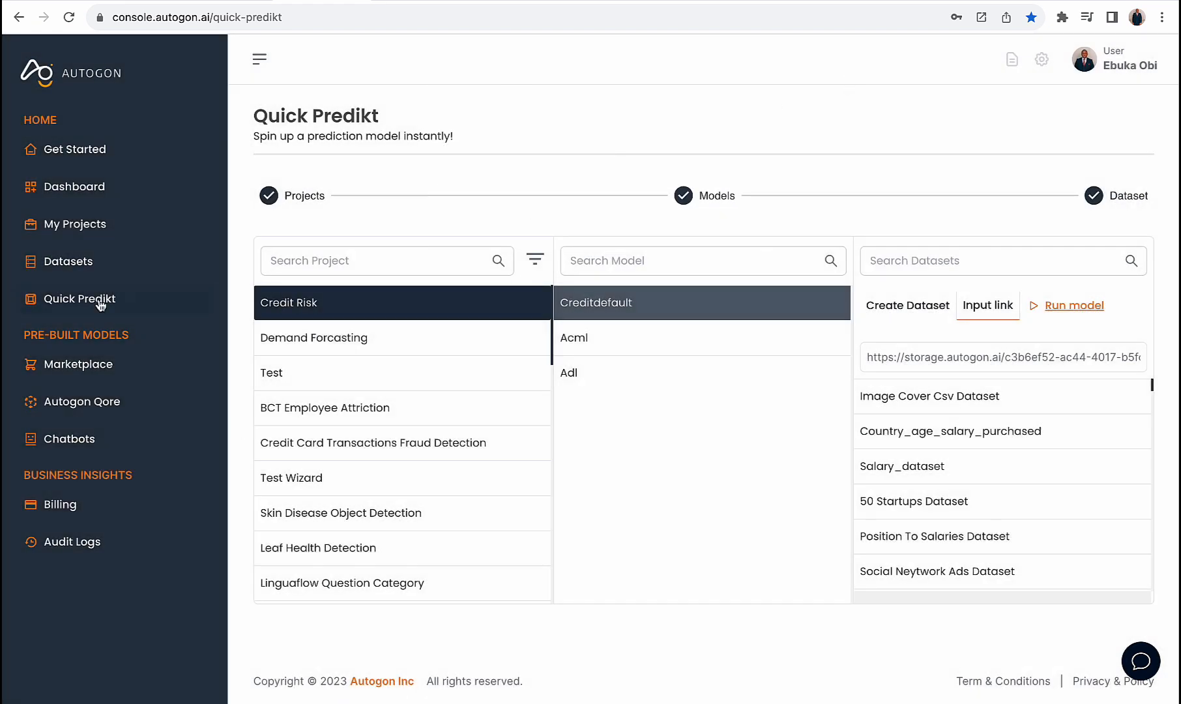
# - Open the Credit Risk project's details and copy the studio_pipeline ID
pyautogui.click(104, 226)
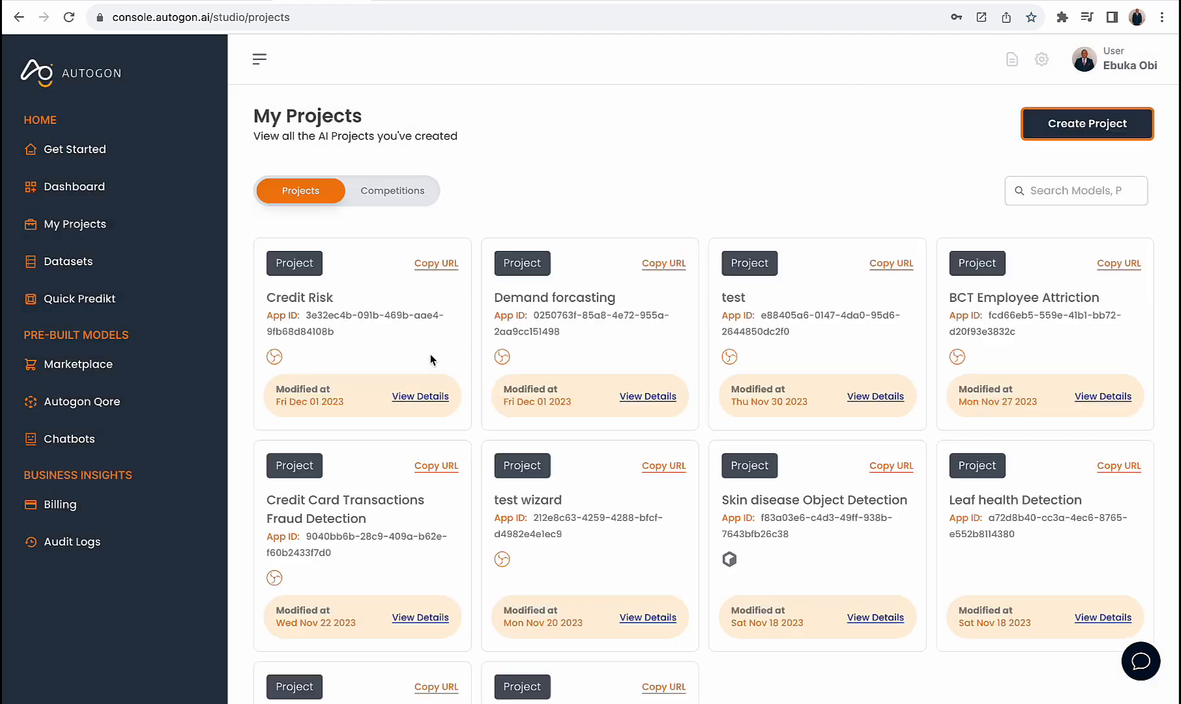
pyautogui.click(430, 397)
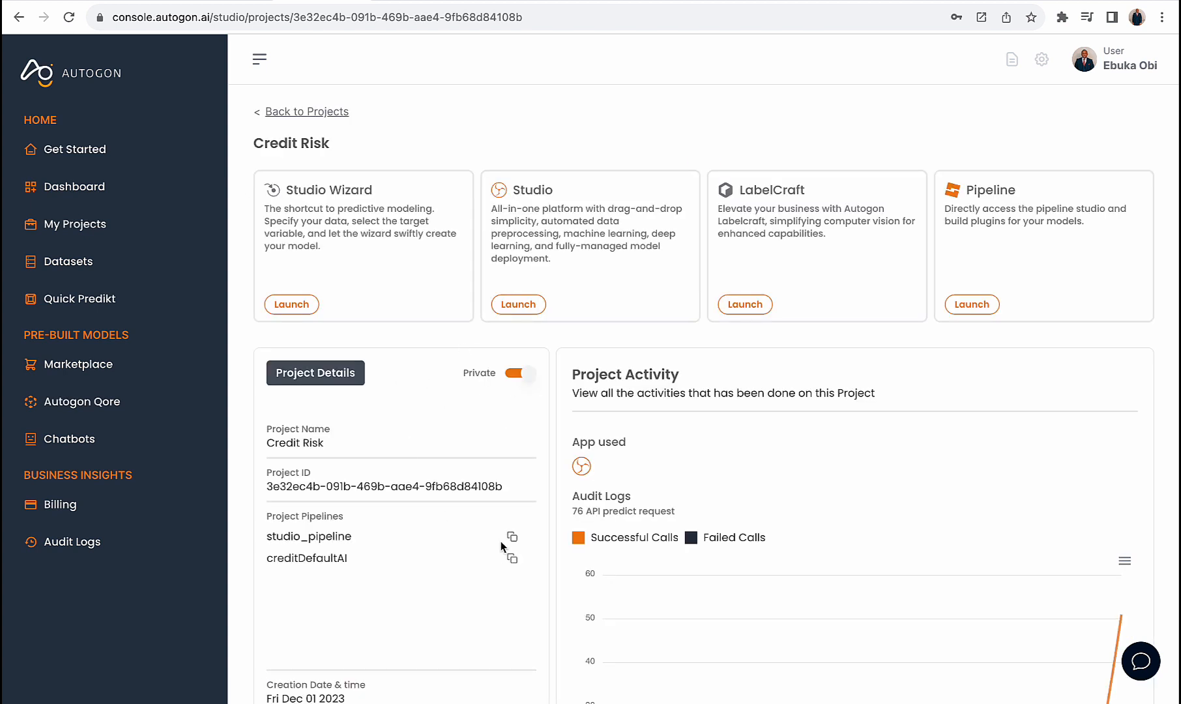
pyautogui.click(515, 540)
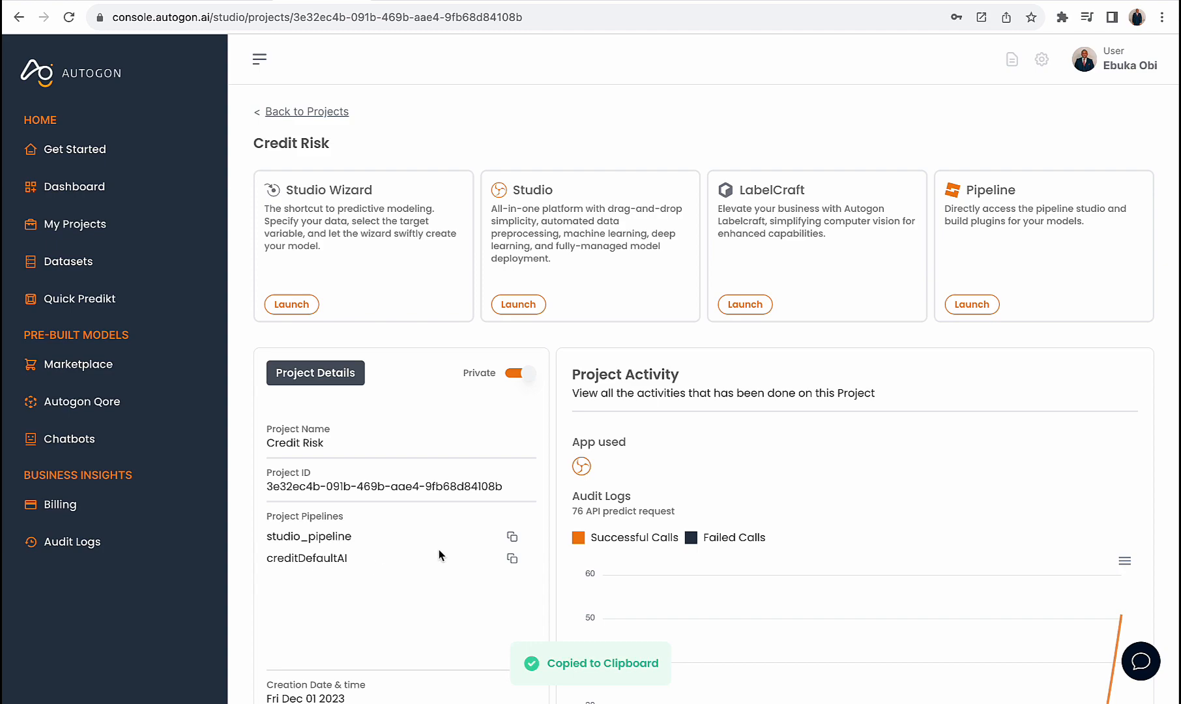
# - Switch to Postman and replace the flow_id in the Pipeline Prediction request body with the copied studio_pipeline ID
pyautogui.hotkey('ctrl', 'Up')
pyautogui.click(431, 31)
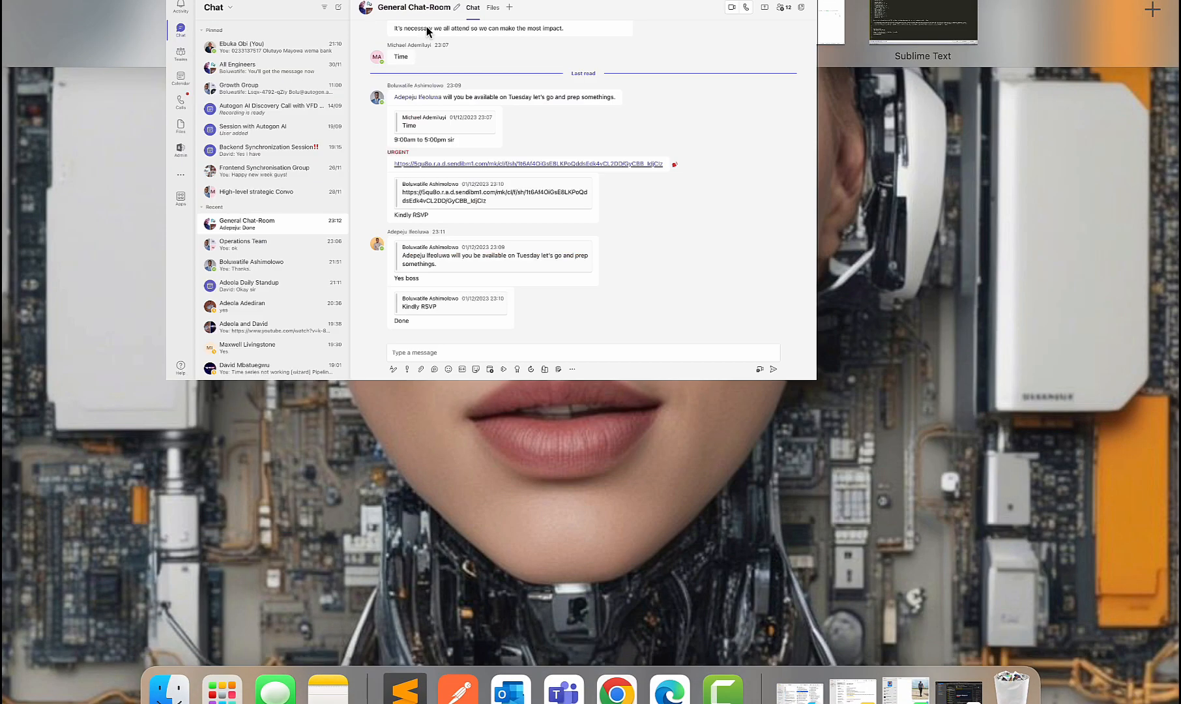
pyautogui.hotkey('ctrl', 'Up')
pyautogui.click(800, 26)
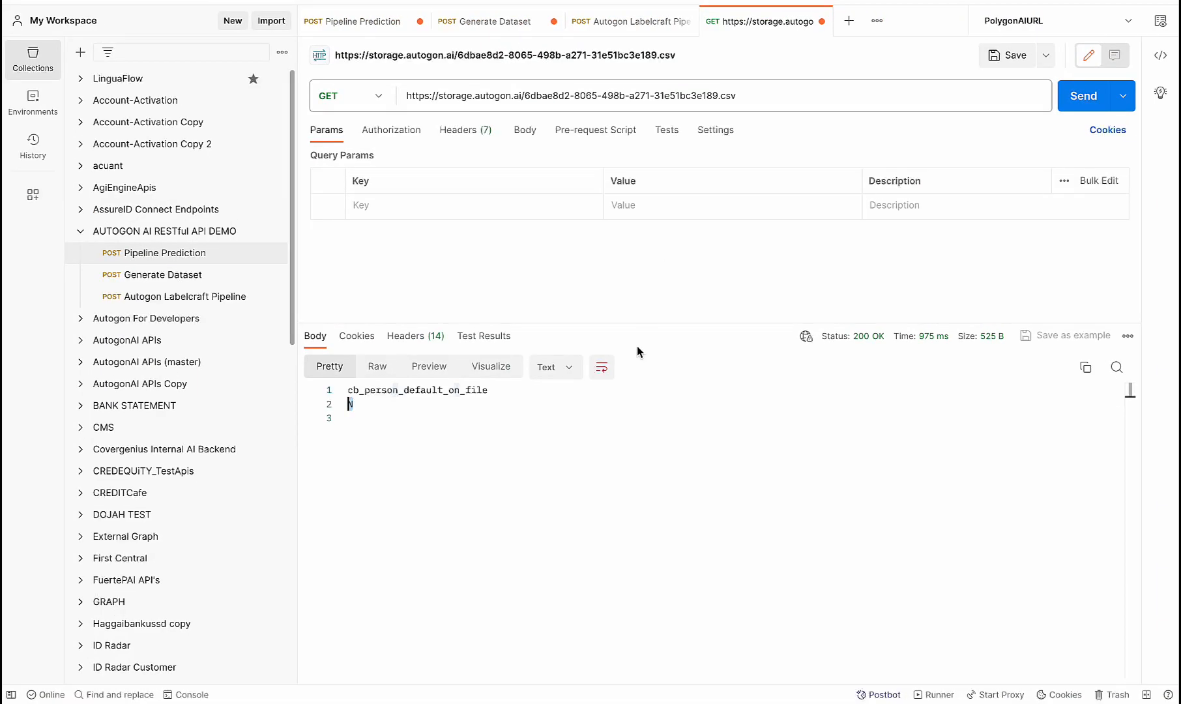
pyautogui.click(365, 22)
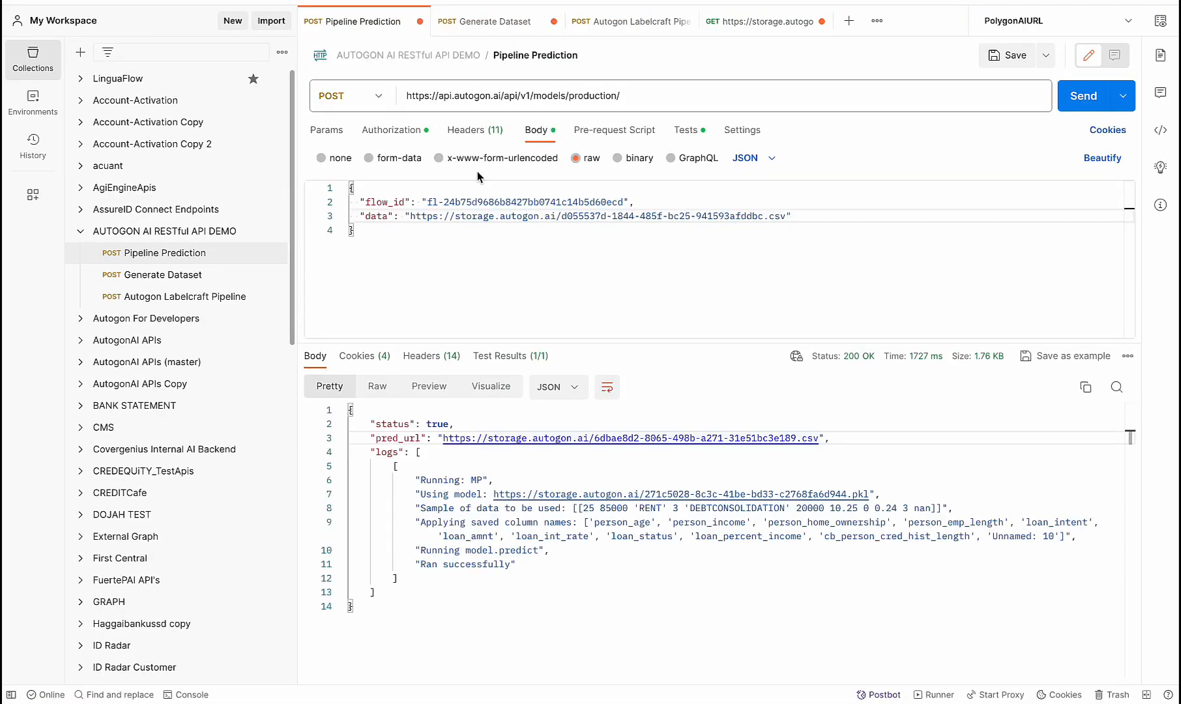
pyautogui.click(527, 236)
pyautogui.moveTo(624, 201); pyautogui.dragTo(429, 201)
pyautogui.hotkey('ctrl', 'v')
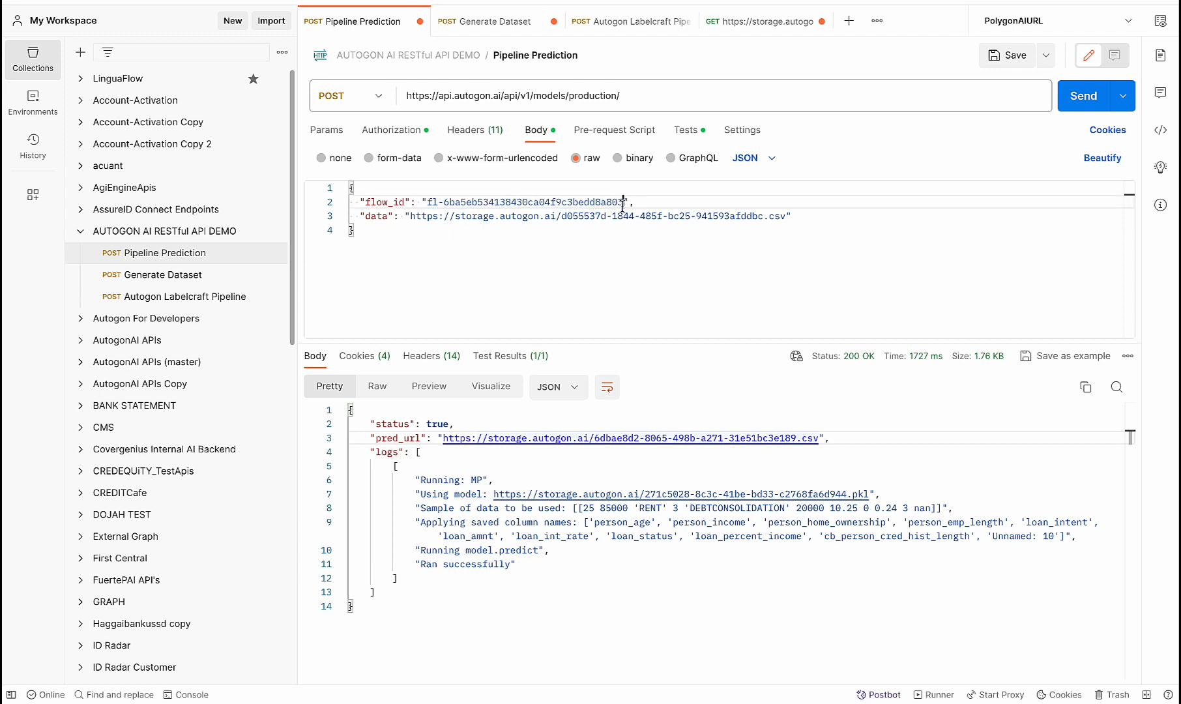
# - Send the Pipeline Prediction request and fetch the CSV at the returned pred_url with a GET request
pyautogui.click(1082, 96)
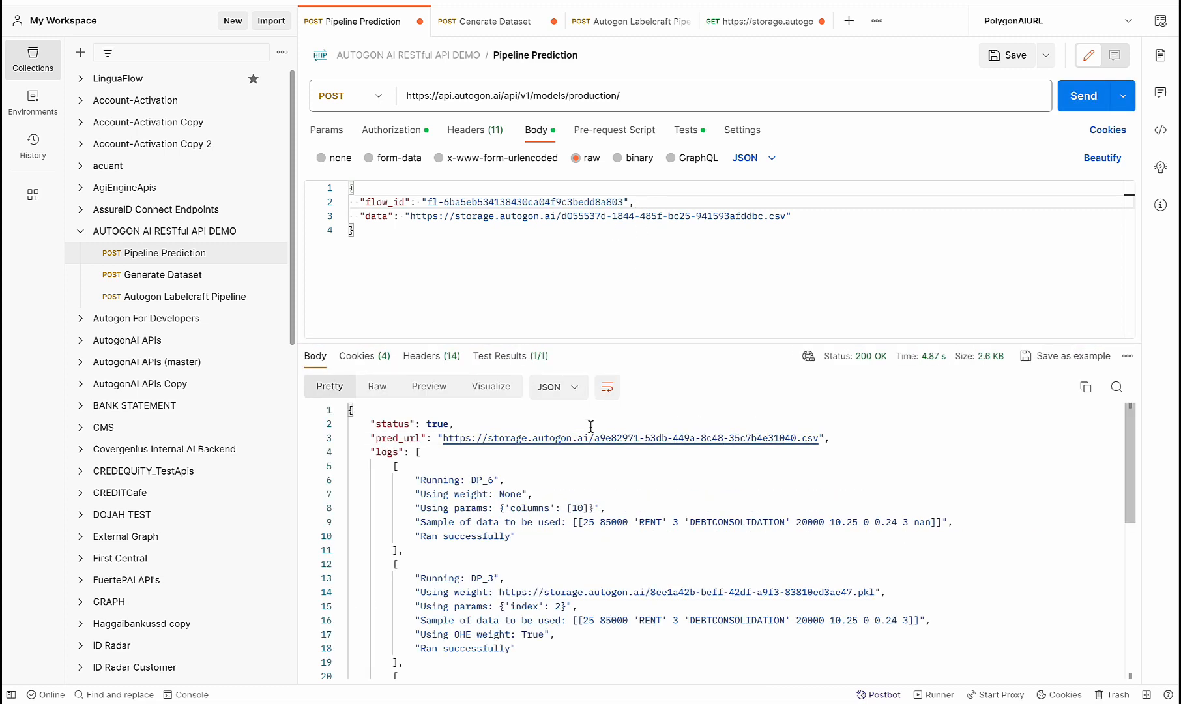
pyautogui.click(555, 438)
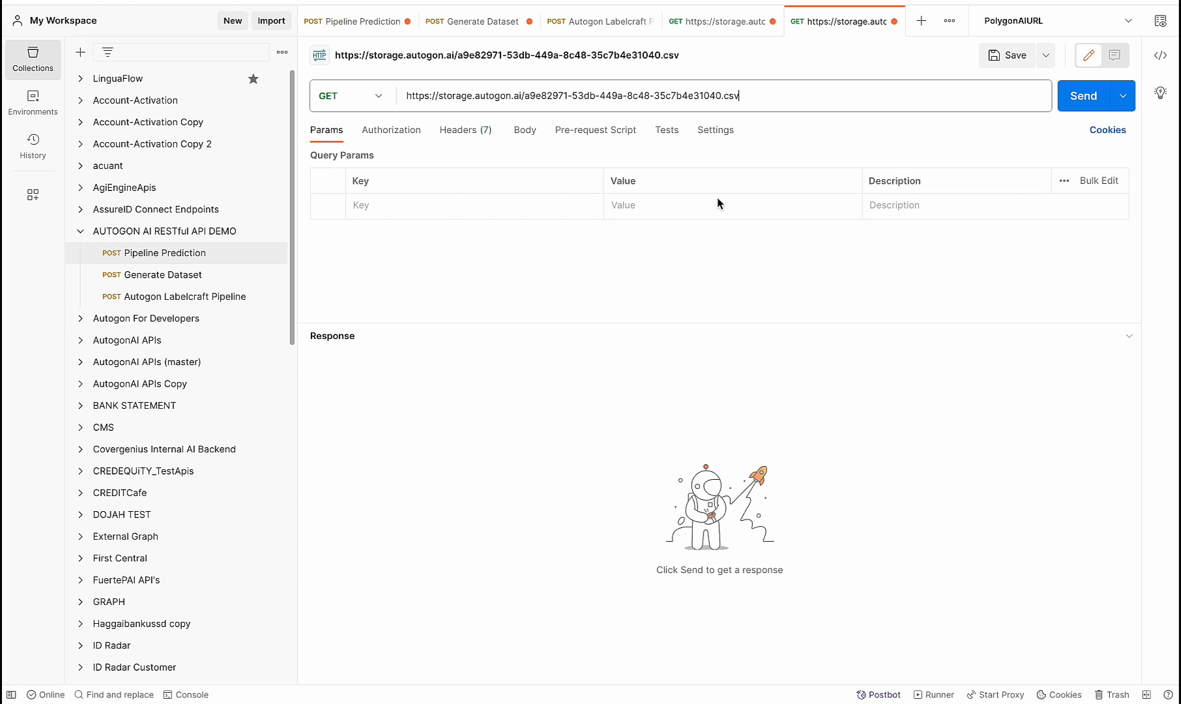
pyautogui.click(1069, 96)
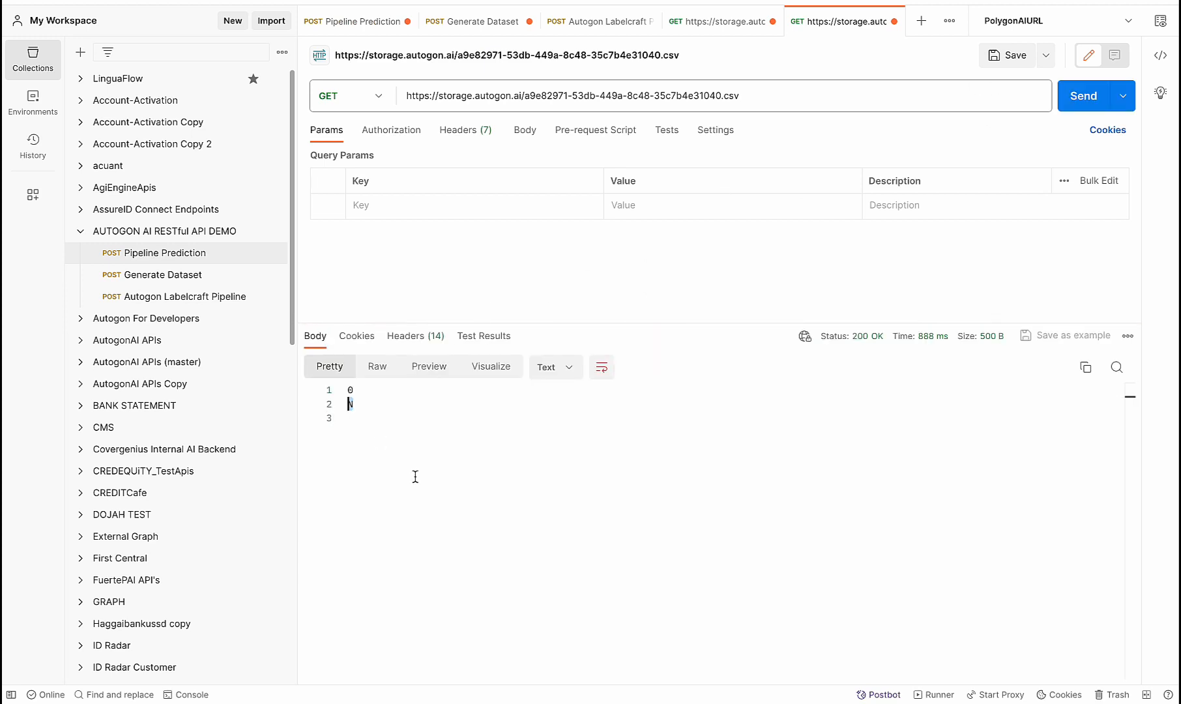
# - Switch back to Chrome, launch Studio Wizard for Credit Risk and view its generated models
pyautogui.hotkey('ctrl', 'Up')
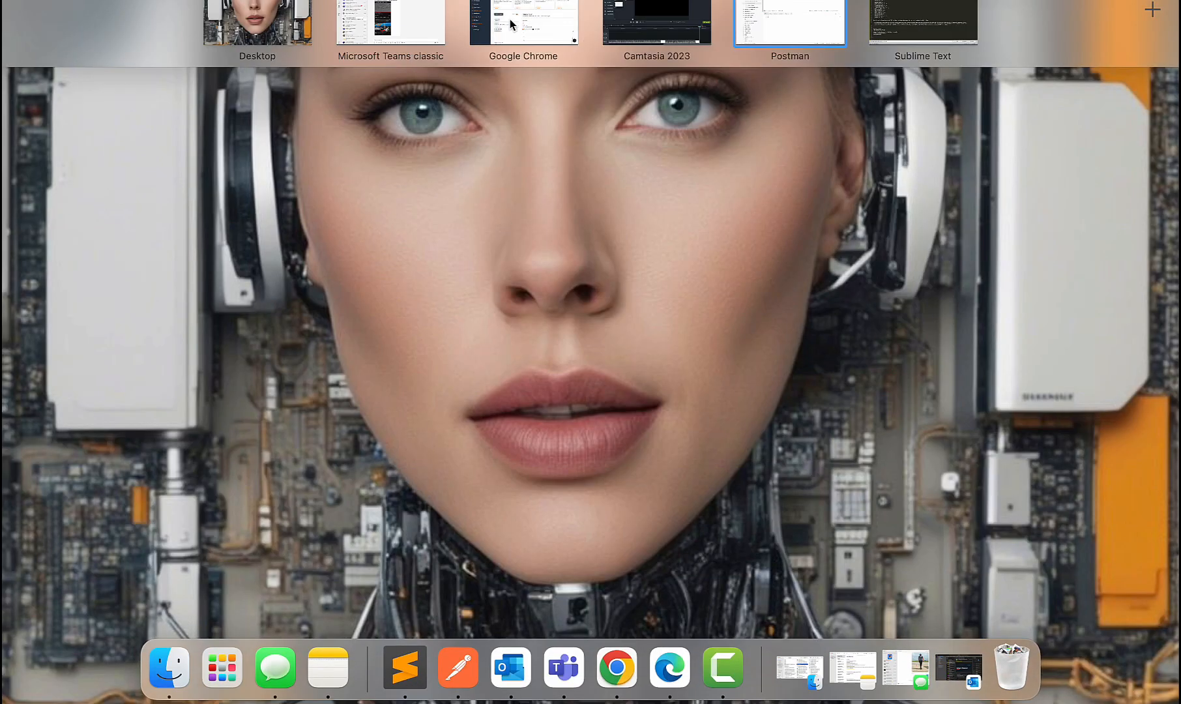
pyautogui.click(511, 25)
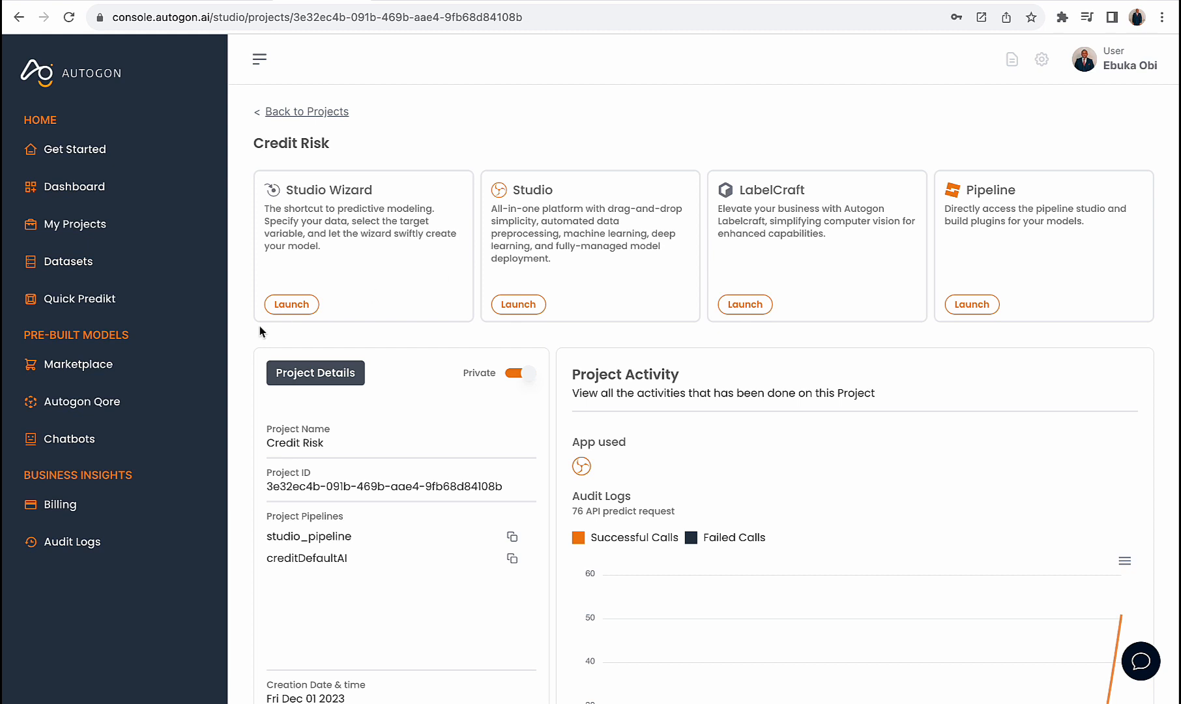
pyautogui.click(304, 299)
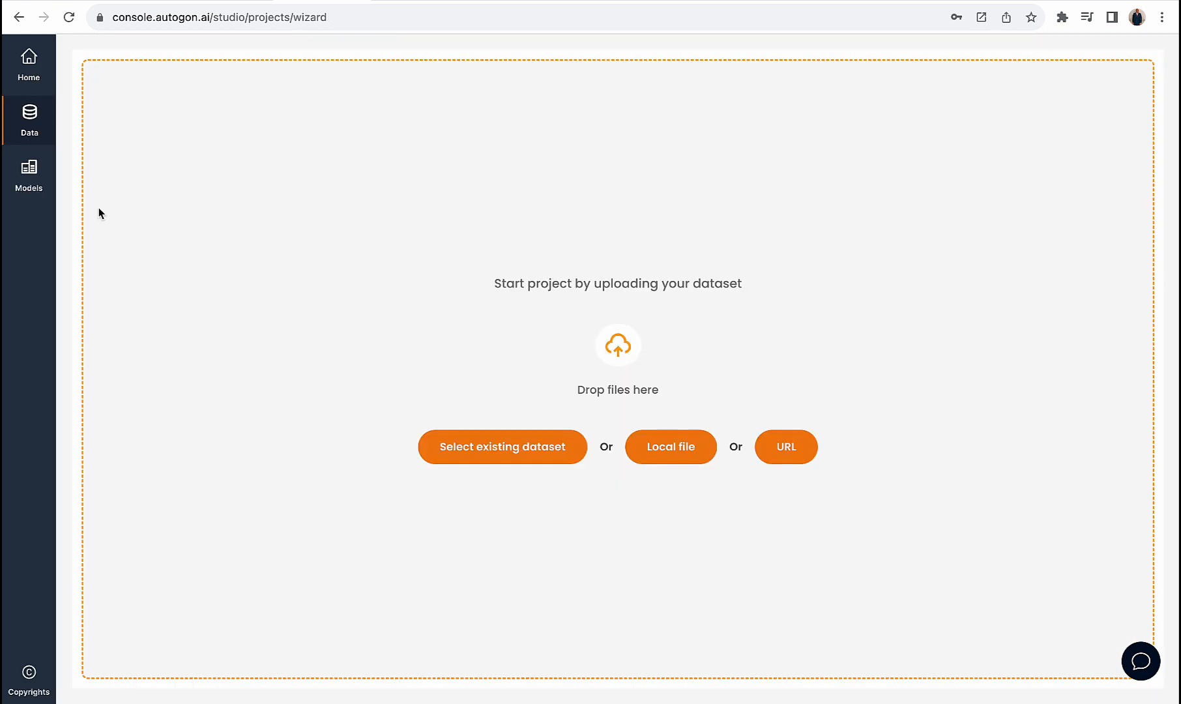
pyautogui.click(37, 176)
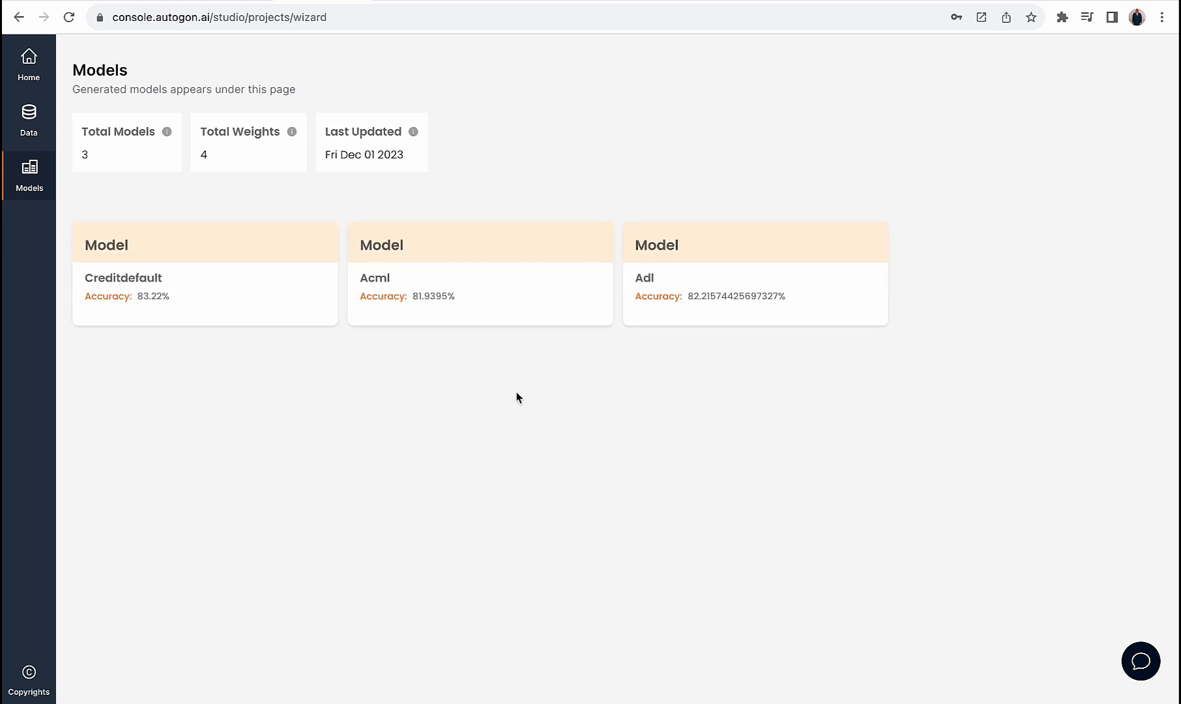